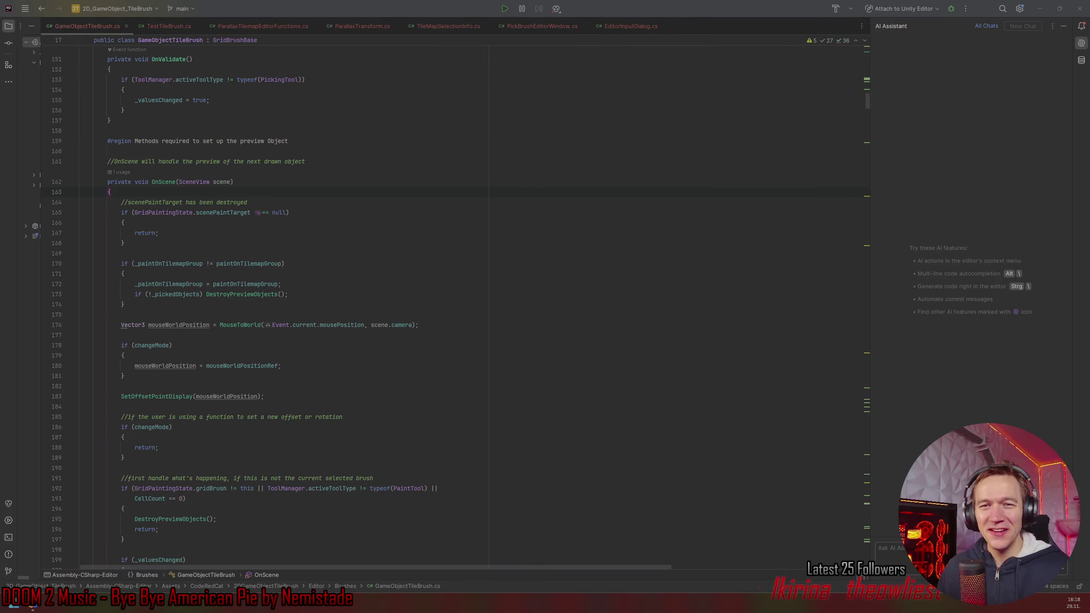
key("alt+Tab")
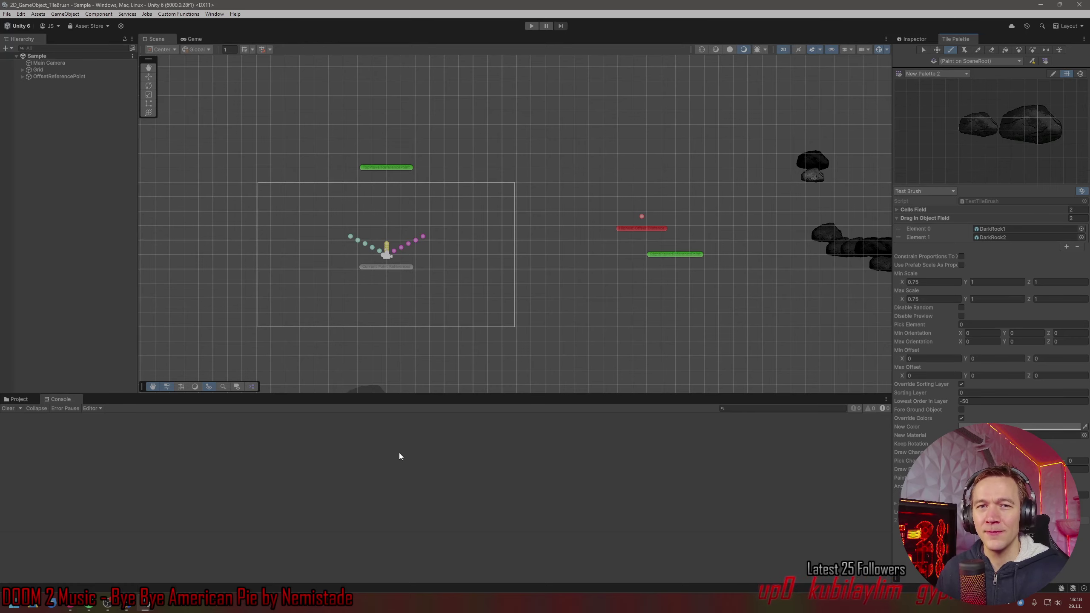
mouse_move(377, 322)
middle_mouse_down()
mouse_move(396, 291)
mouse_move(446, 275)
middle_mouse_up()
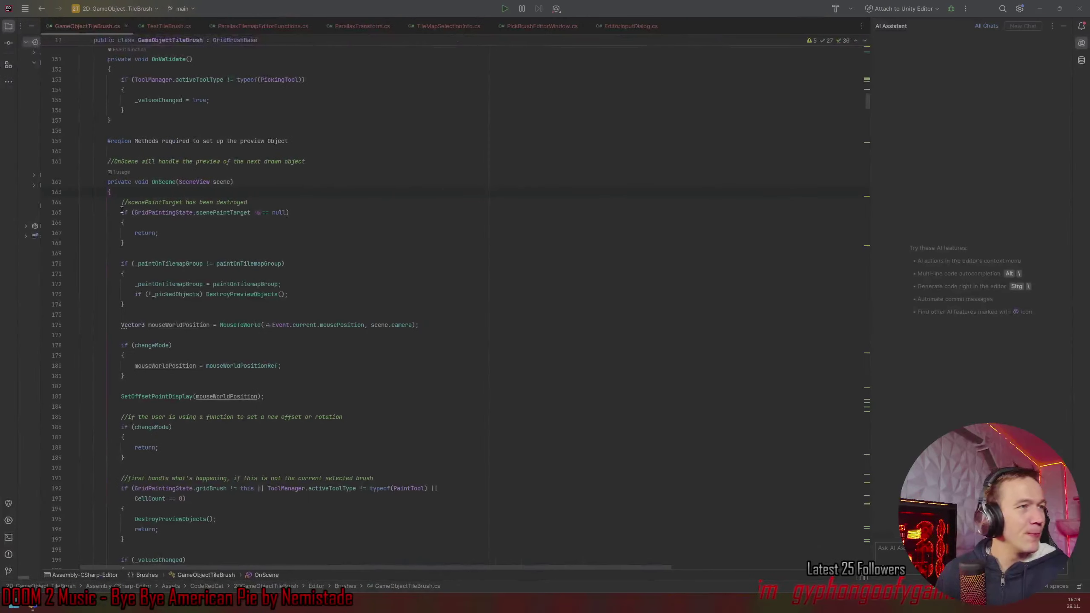
Force a recompile by adding and removing an empty line in OnScene, and activate the Tile Palette's paint brush in Unity.
left_click(137, 200)
left_click(137, 194)
key("Return")
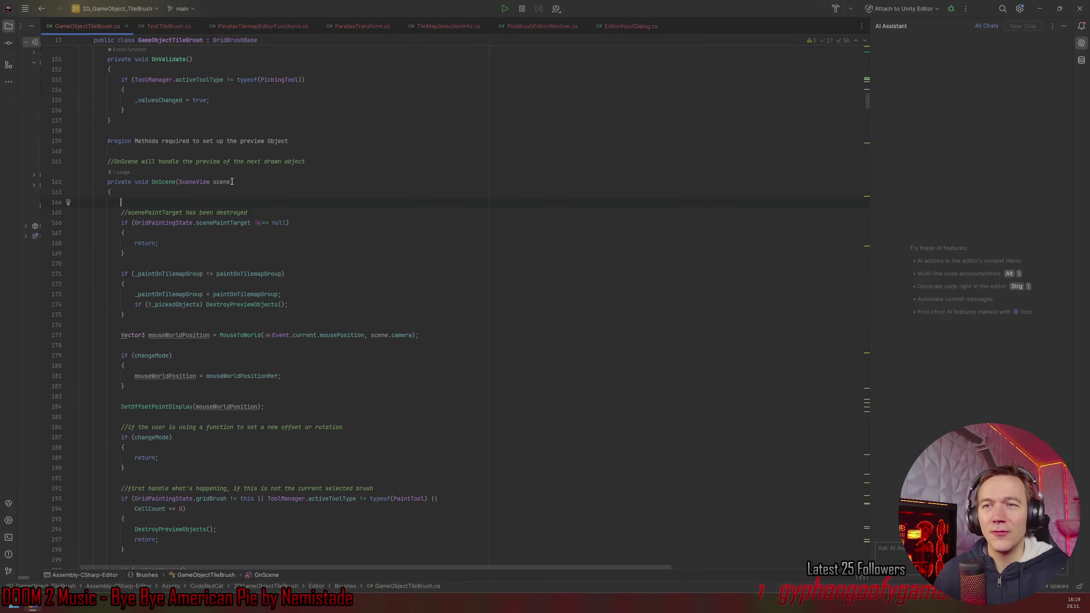
key("ctrl+c")
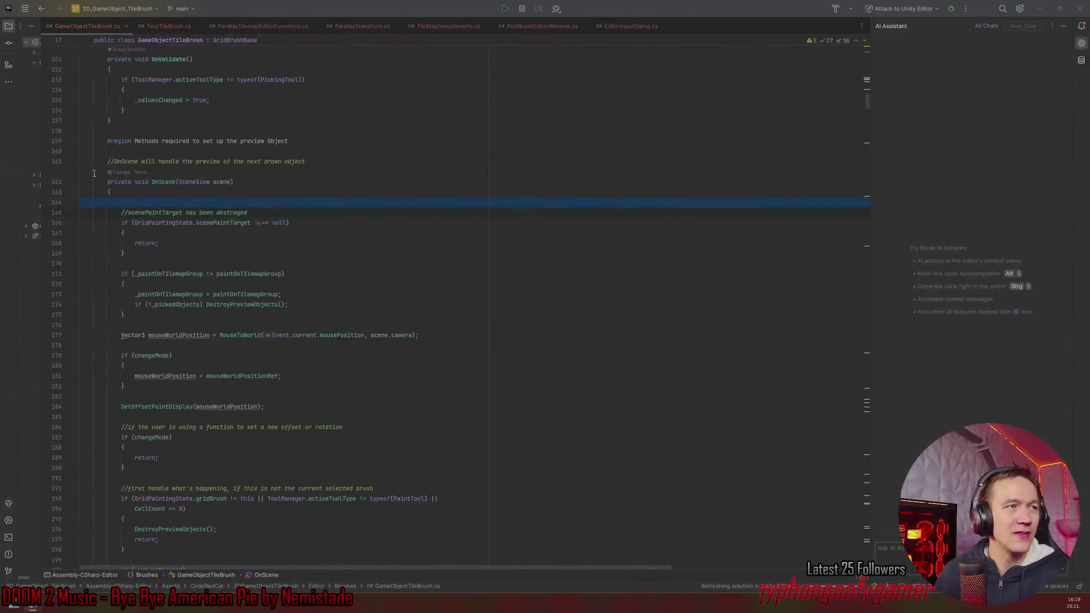
left_click(124, 195)
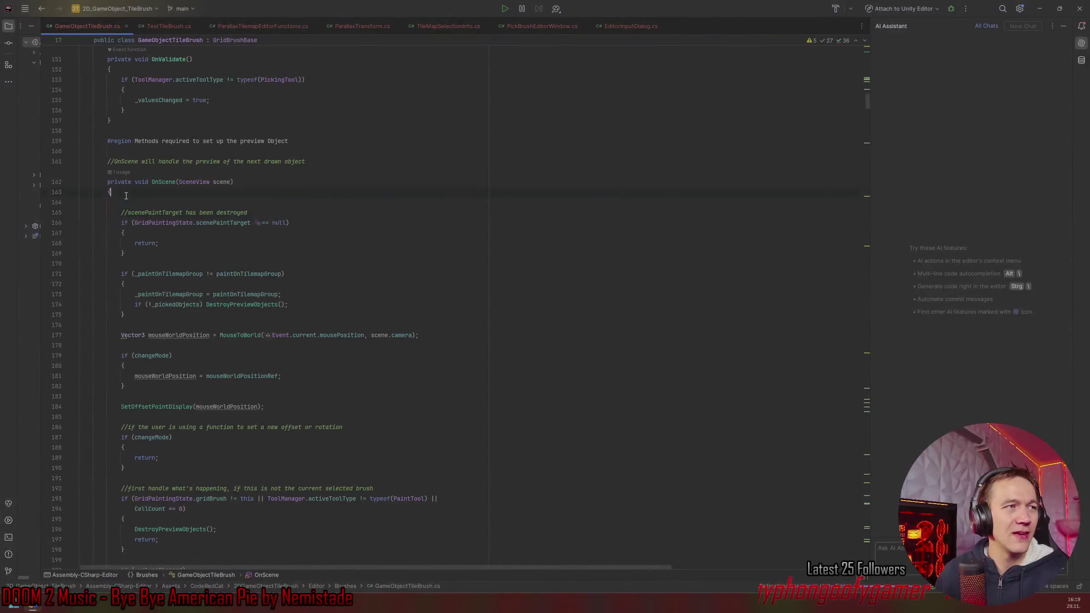
left_click(125, 202)
key("BackSpace")
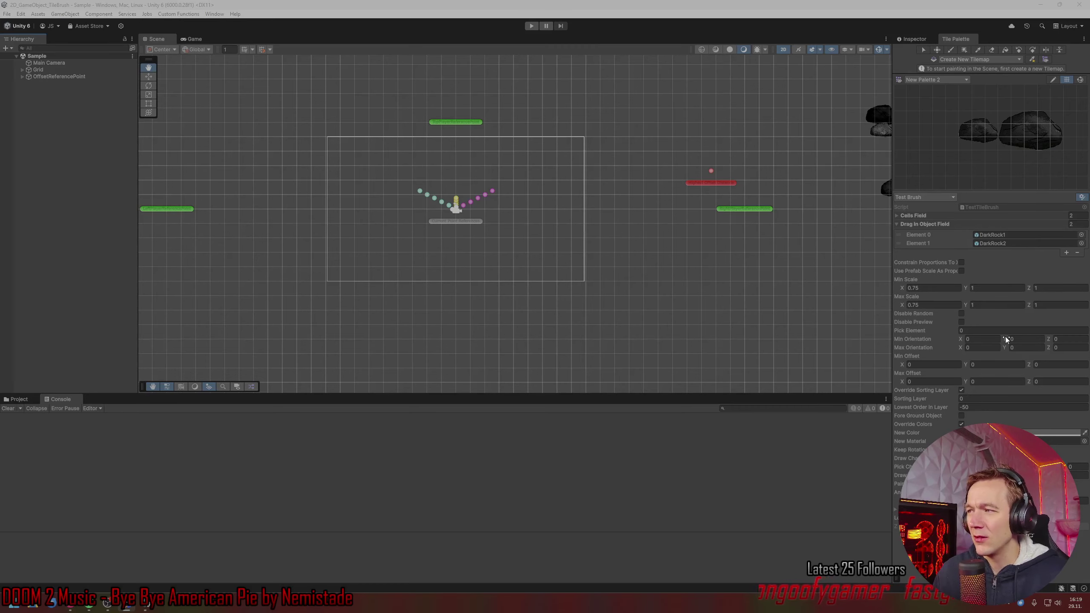
left_click(951, 50)
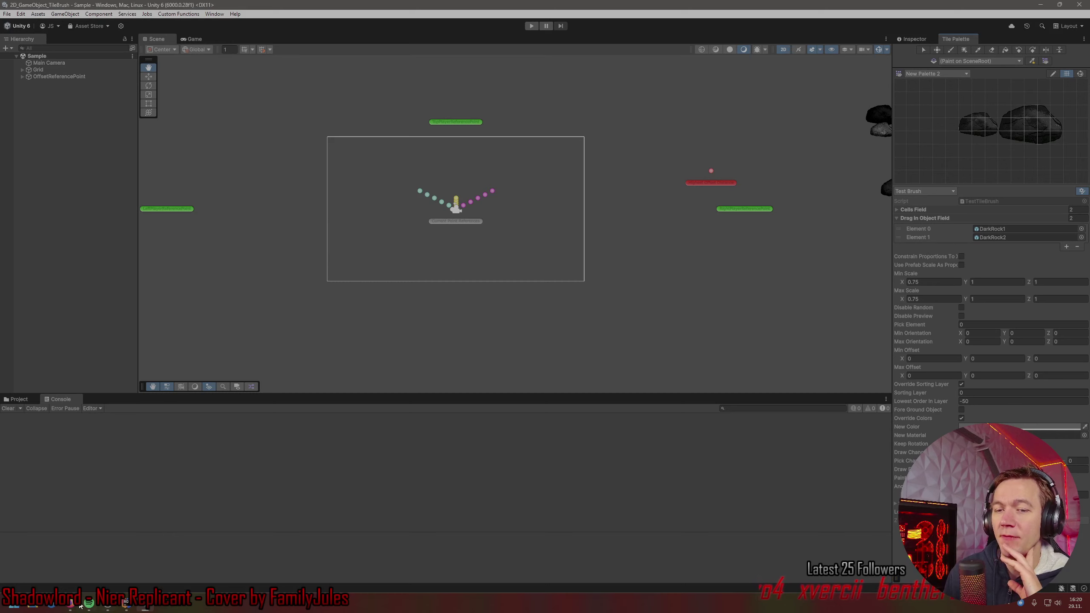
Switch to the browser and check the account notifications from the open Unity Discussions thread.
mouse_move(71, 606)
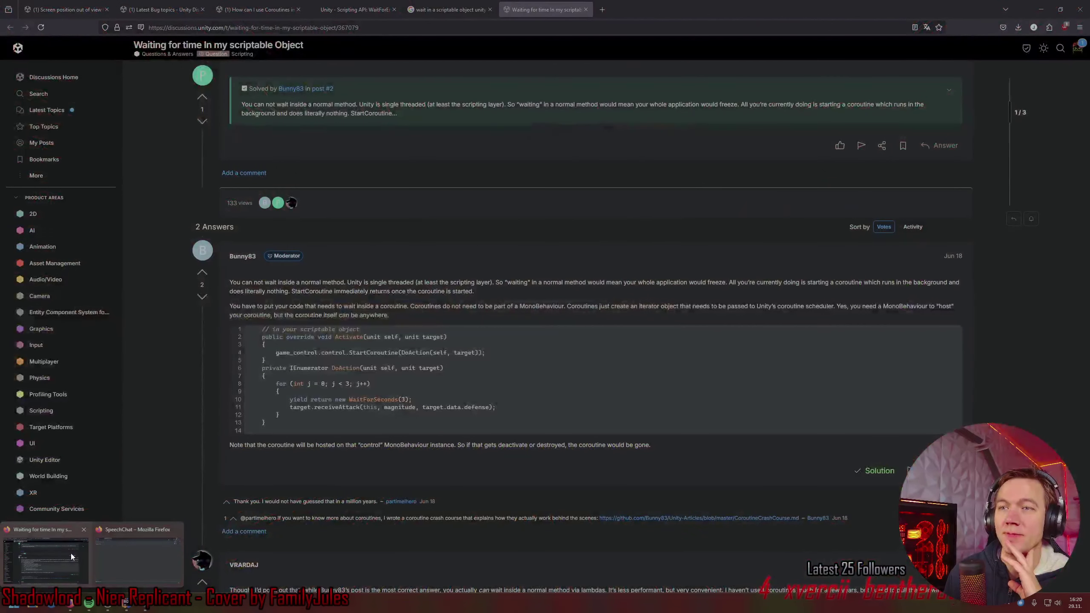
left_click(71, 556)
scroll(838, 180, "up", 6)
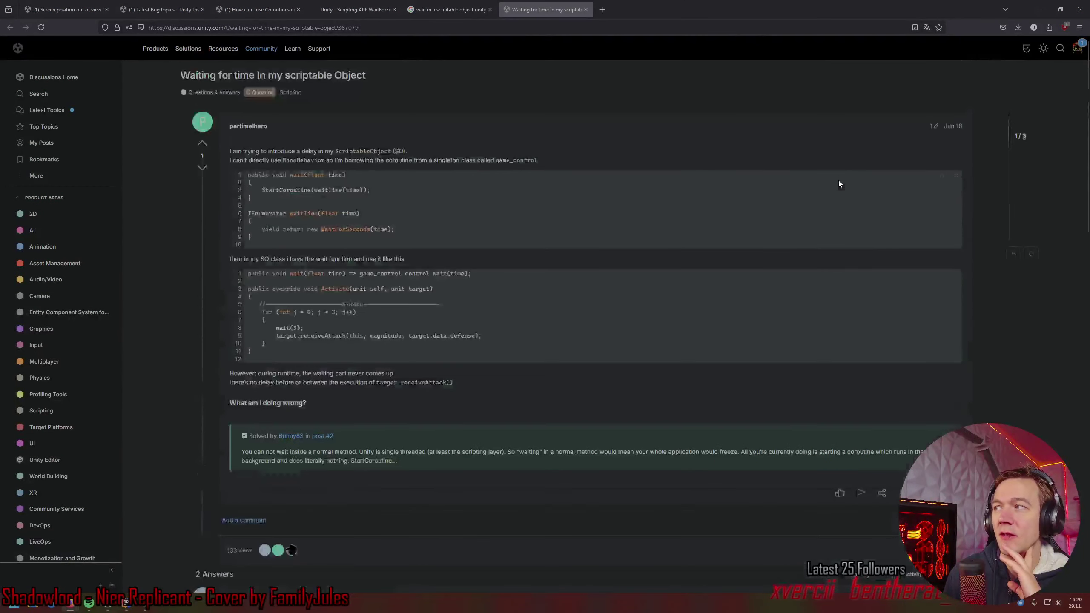
left_click(1078, 47)
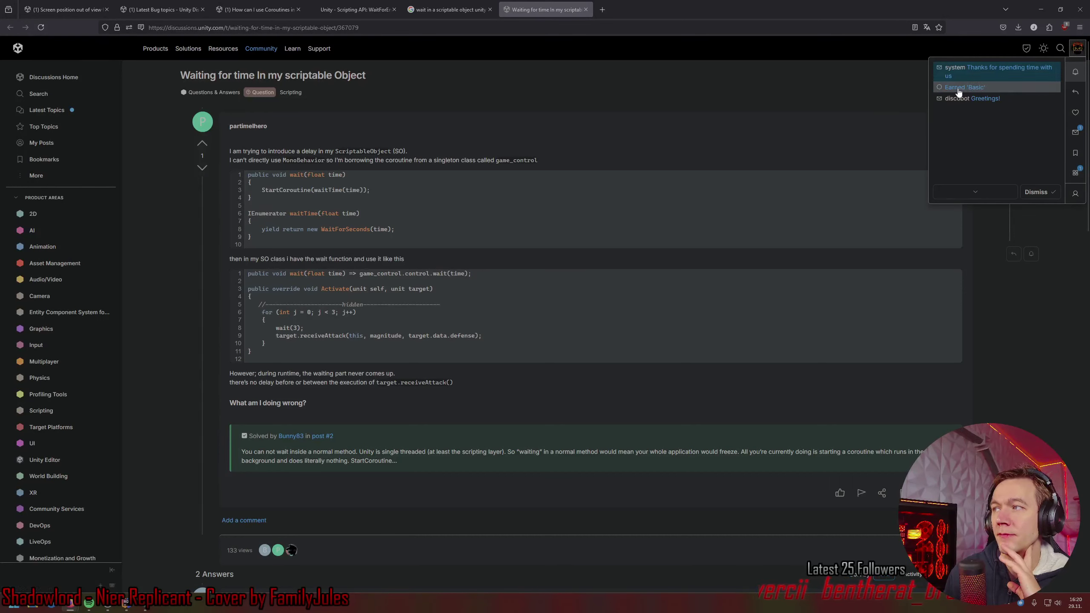
left_click(152, 254)
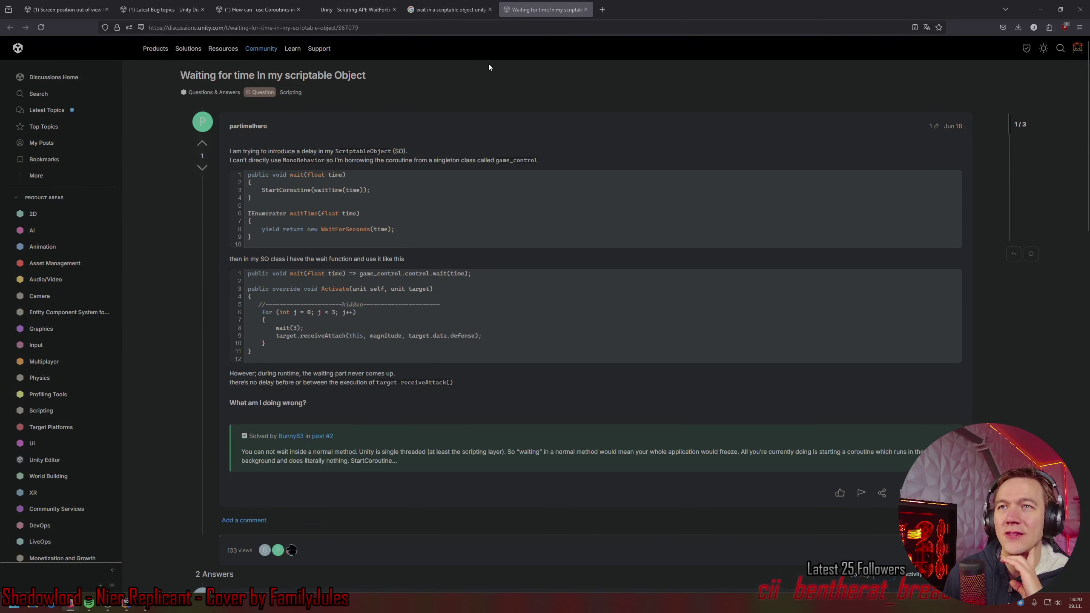
left_click(265, 9)
left_click(523, 10)
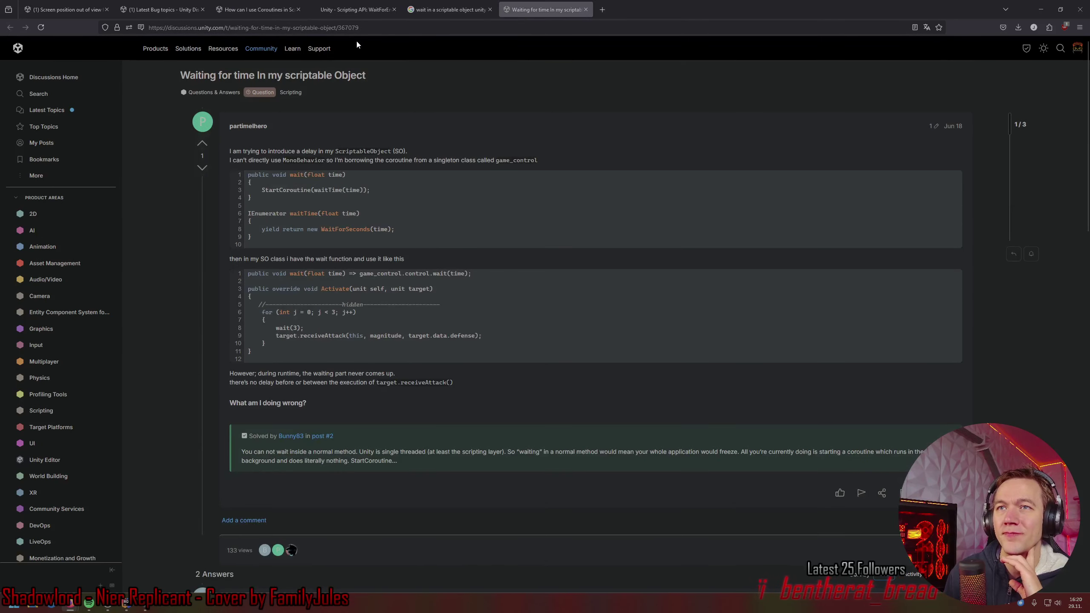
Open the forum post "Screen position out of view frustum in Unity 6" for editing and go to its Reproduce list.
left_click(64, 10)
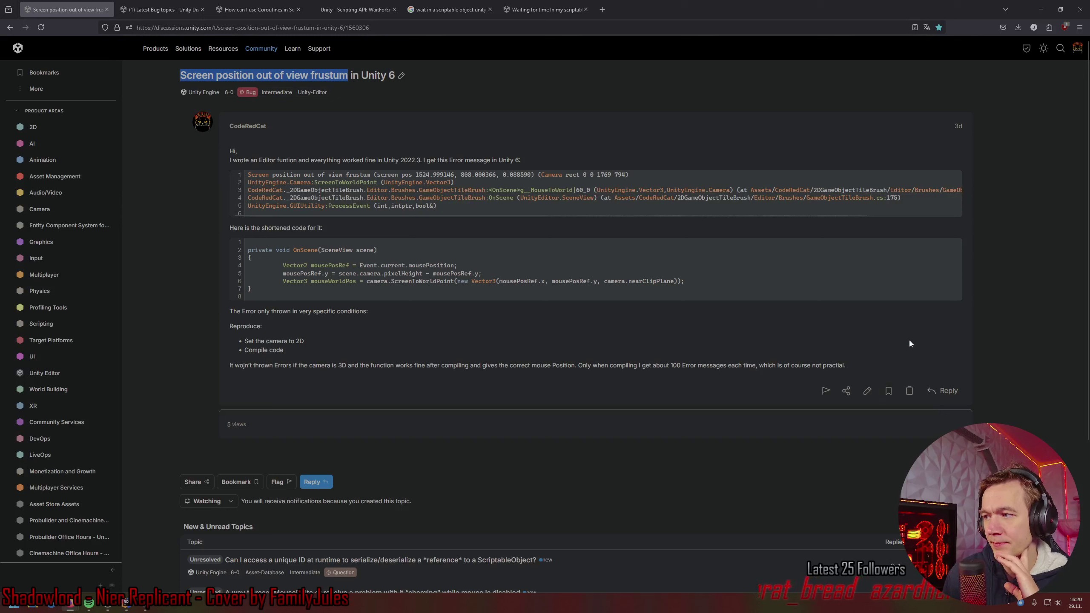
left_click(873, 391)
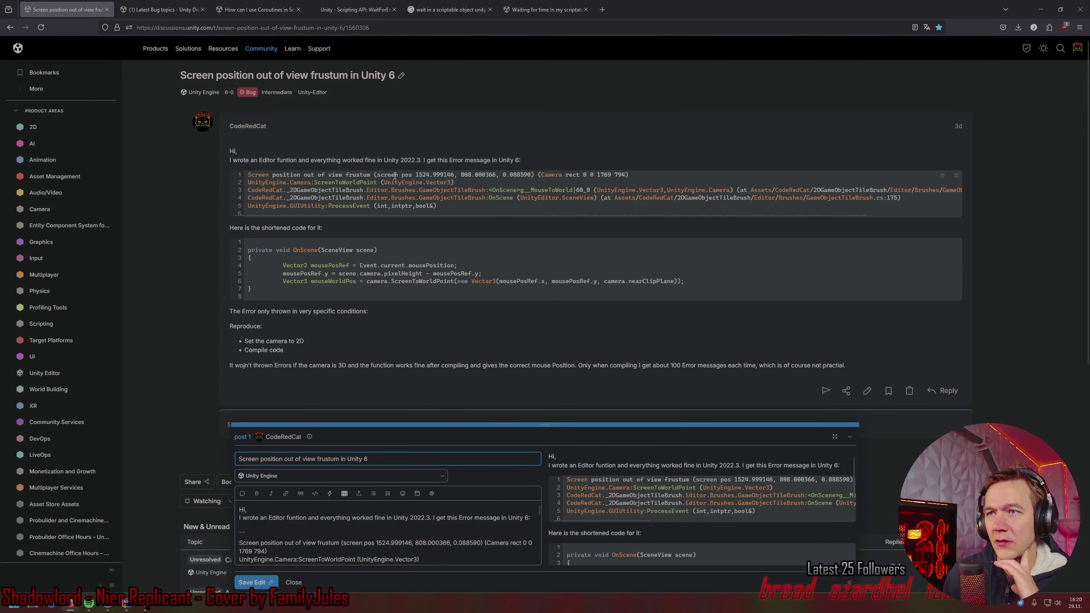
scroll(485, 371, "down", 2)
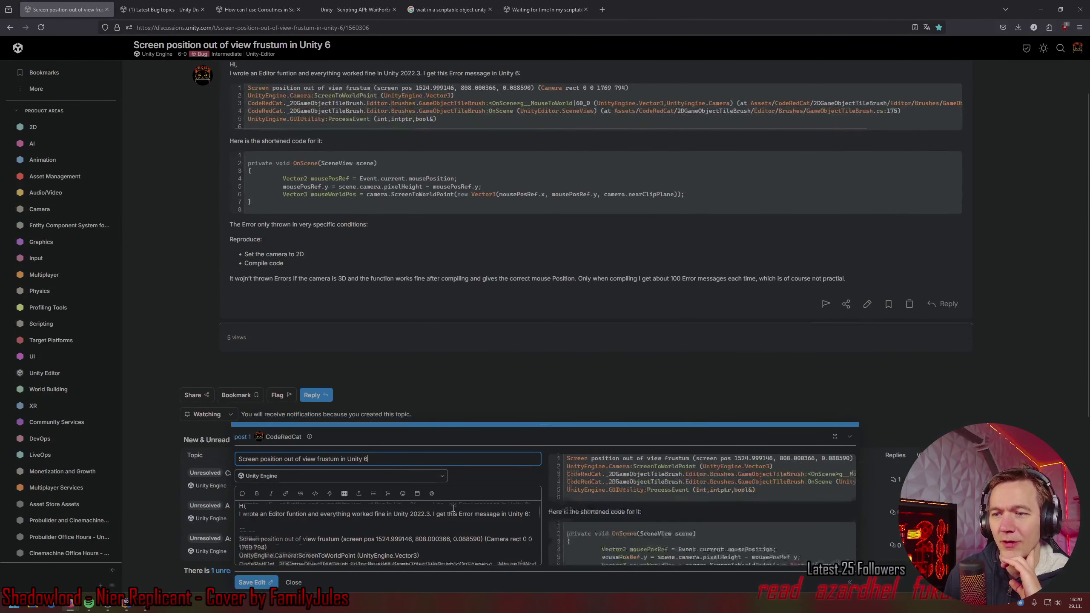
scroll(453, 508, "down", 5)
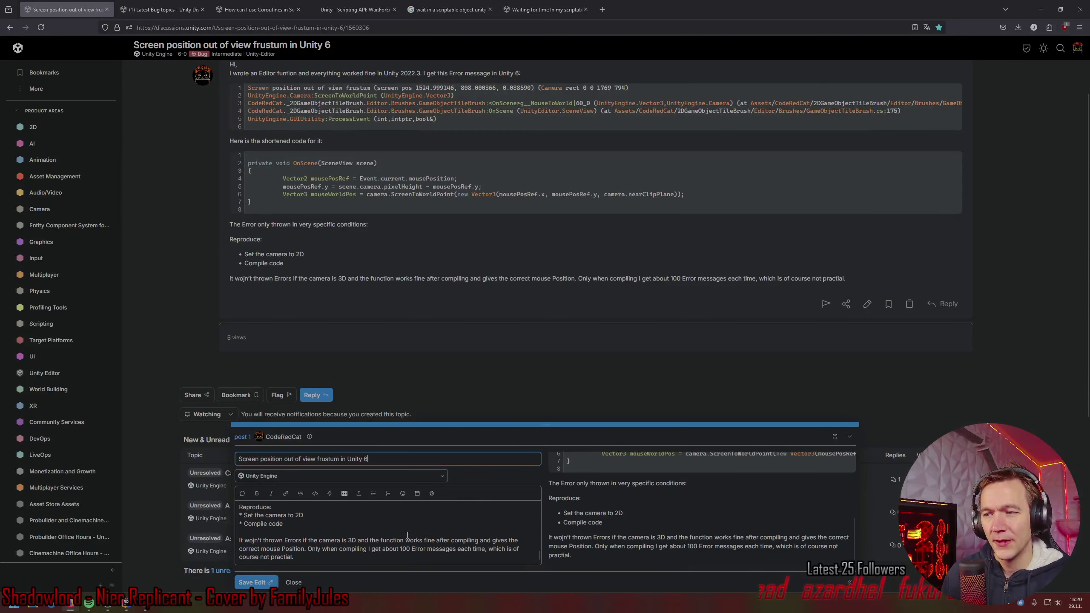
Add the bullet "Execute OnScene" between the two Reproduce items, copying the method name from the post's code block.
left_click(318, 528)
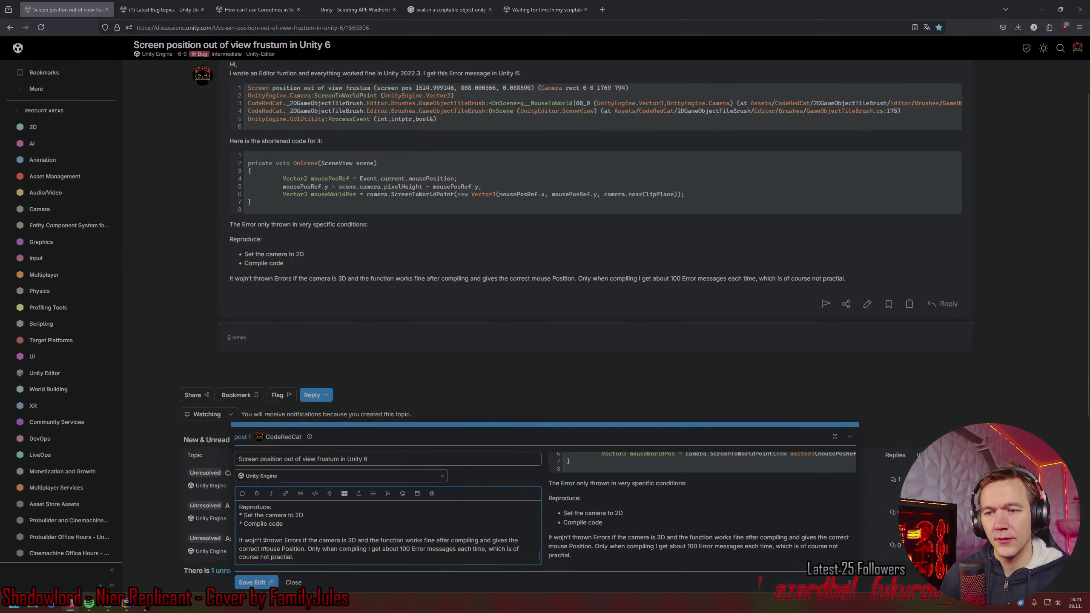
key("Return")
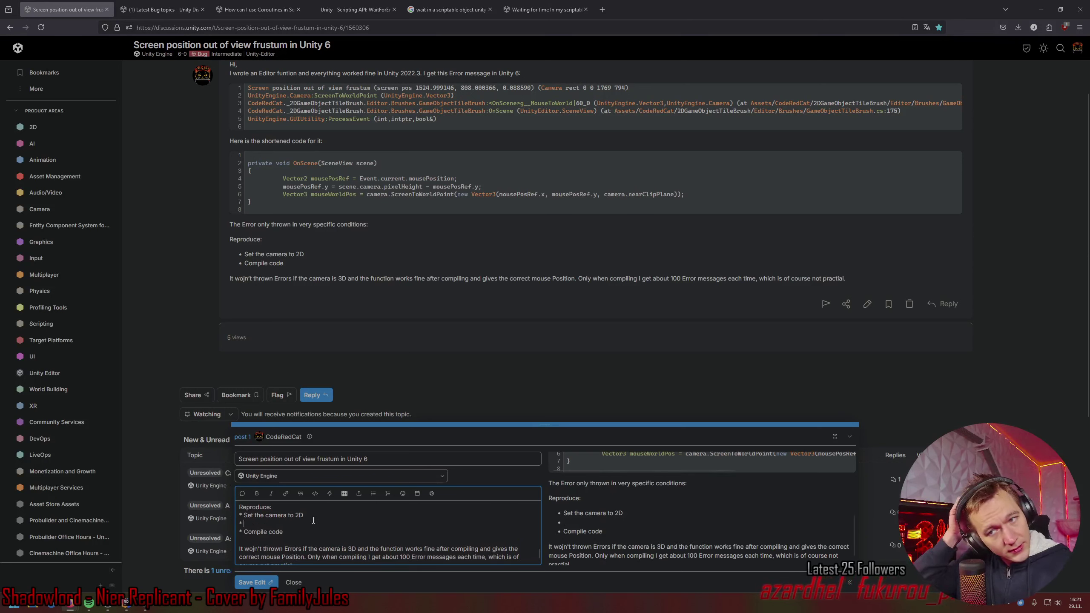
type("Exe")
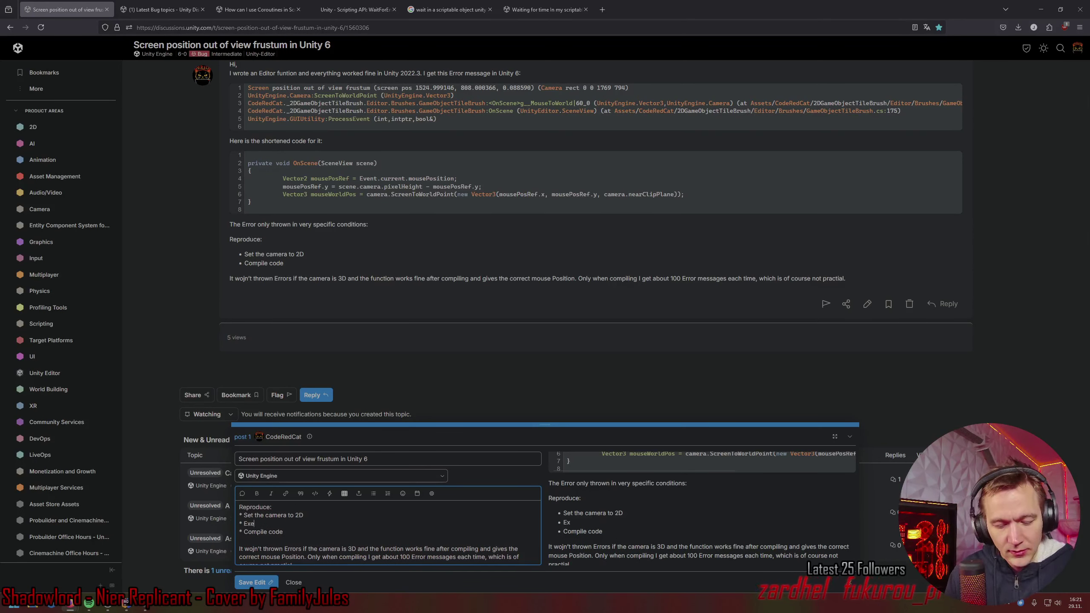
type("cute")
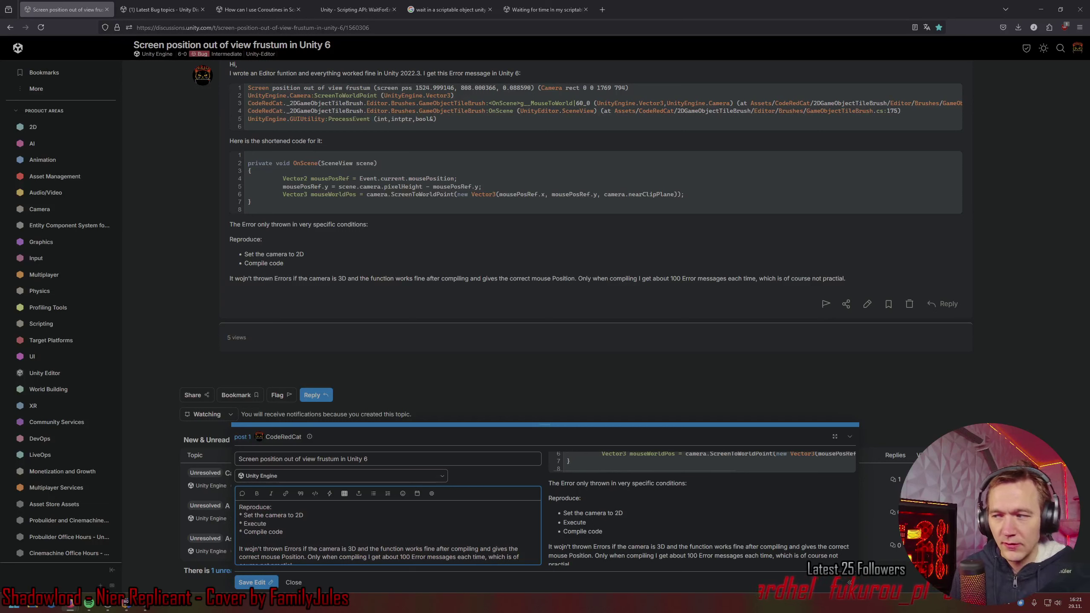
scroll(360, 535, "up", 3)
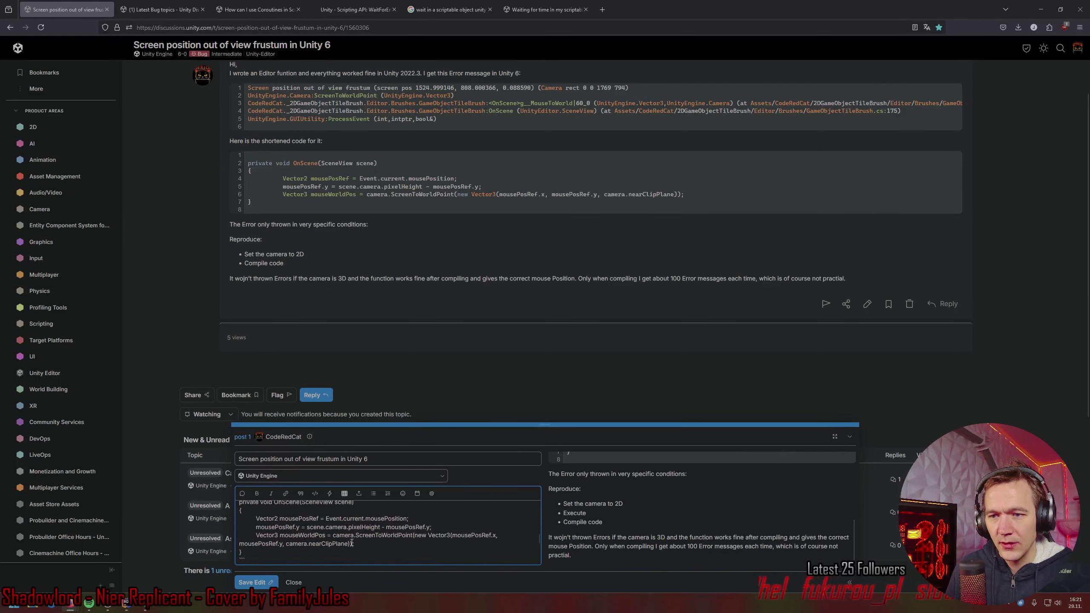
scroll(355, 543, "up", 1)
scroll(312, 536, "up", 1)
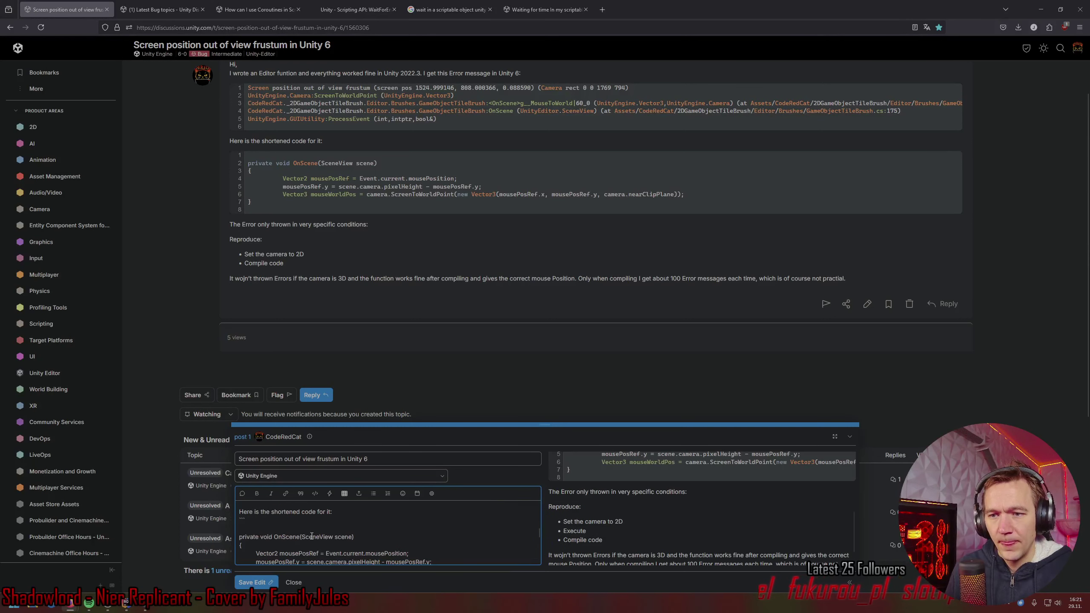
left_click_drag(275, 538, 299, 538)
key("ctrl+c")
scroll(299, 537, "down", 3)
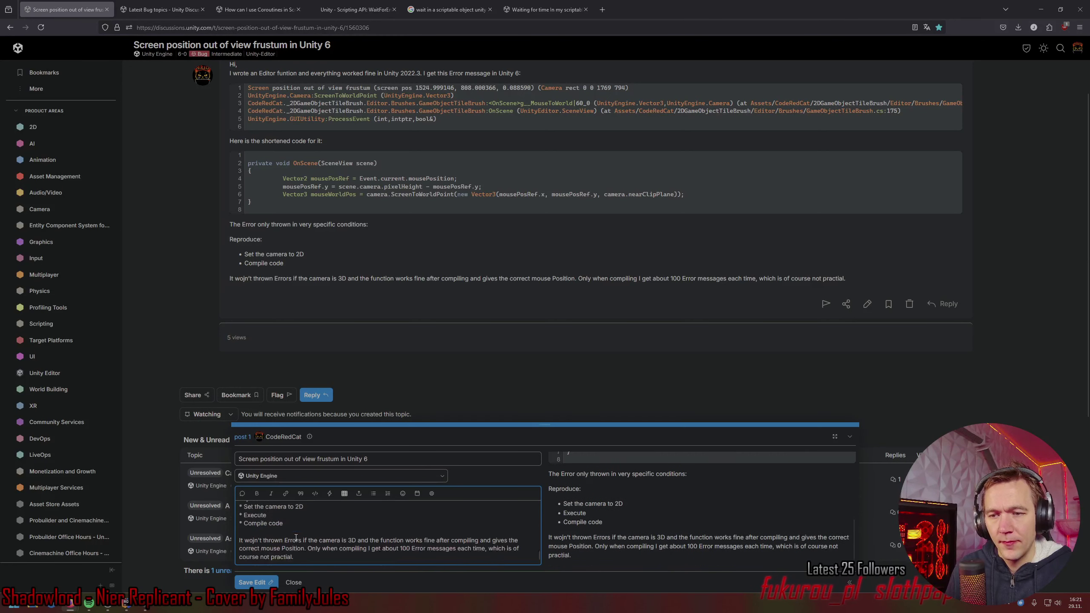
left_click(297, 516)
key("ctrl+v")
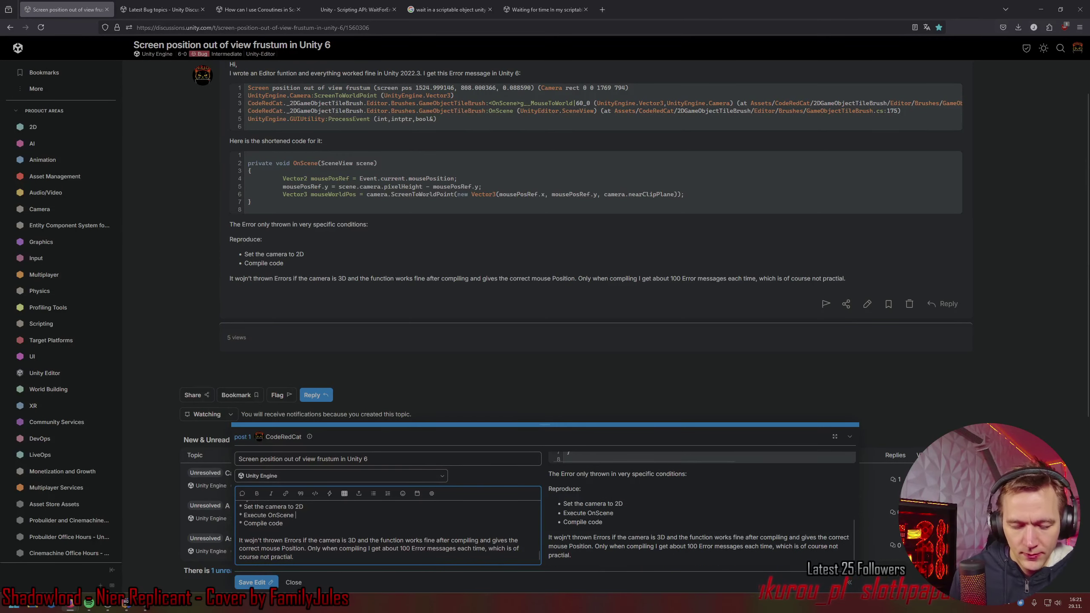
Extend the new bullet to read "Execute OnScene Method in a Scriptable Object".
type("in a ")
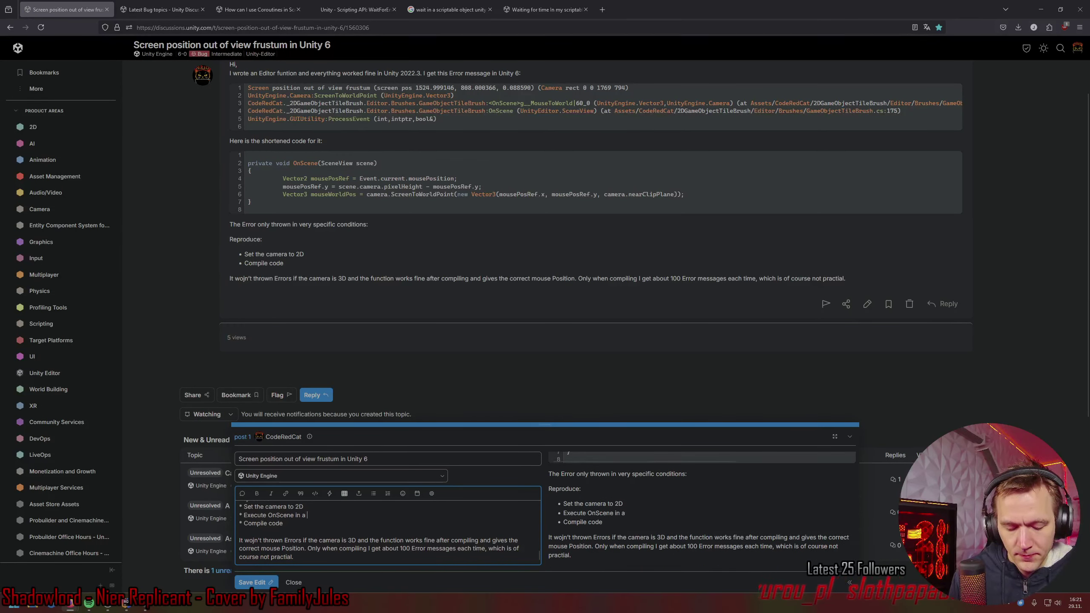
type("Scri")
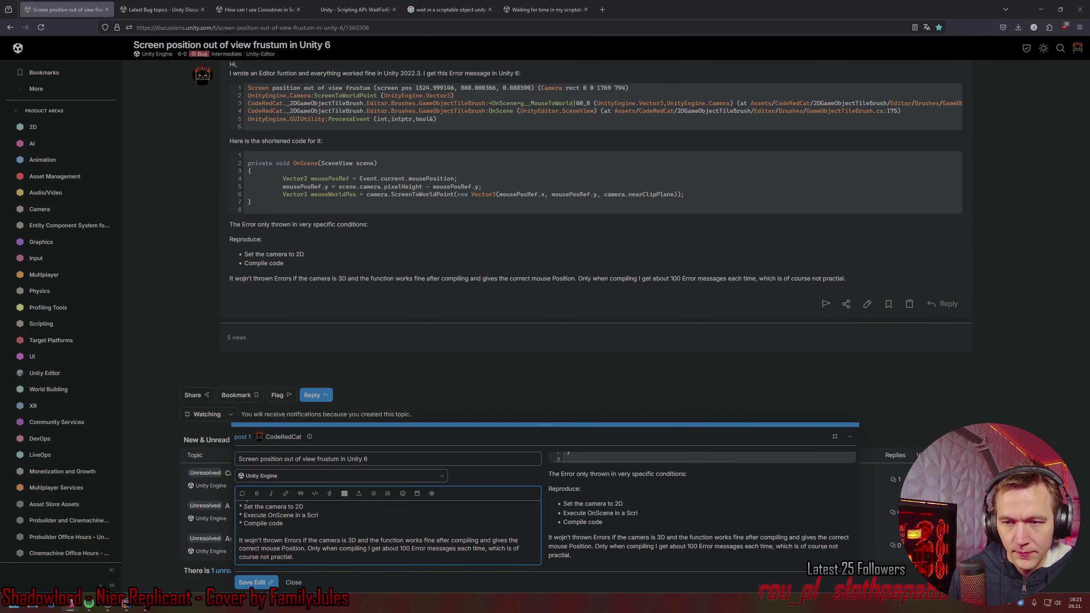
type("ptable")
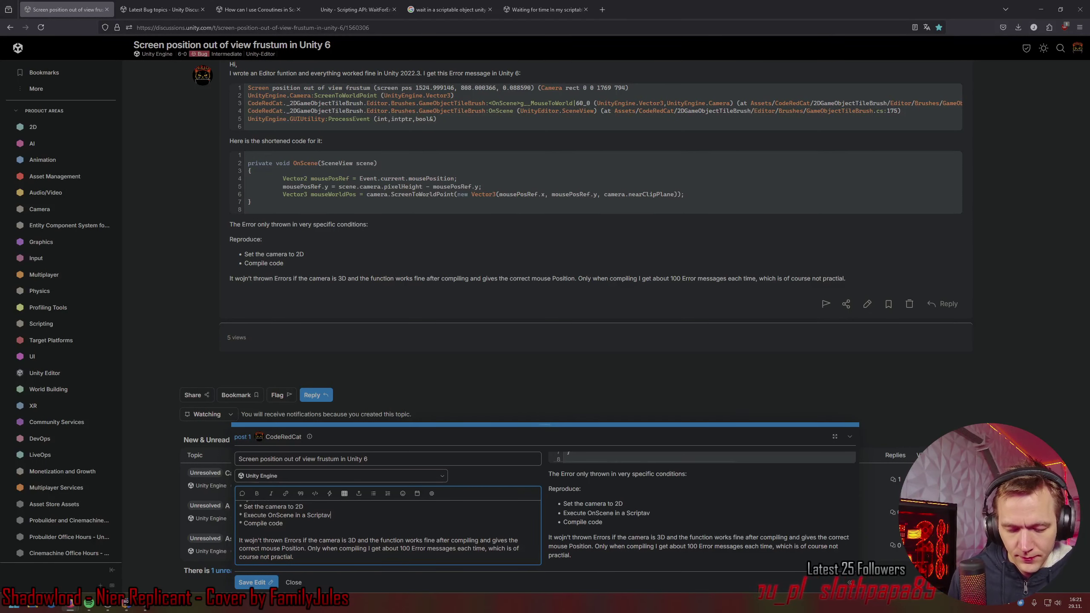
type(" O")
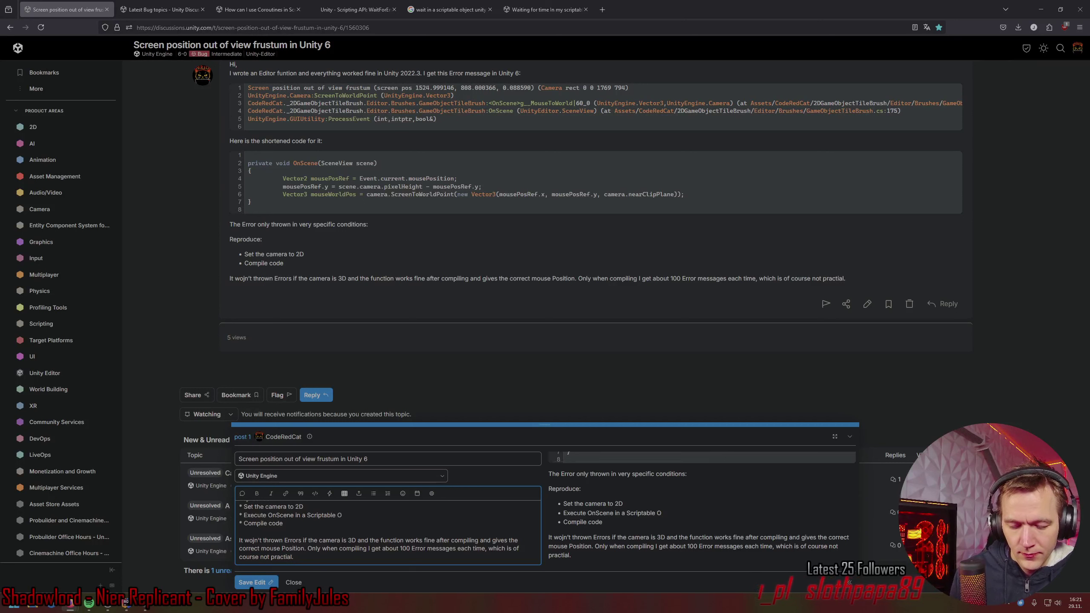
type("bject")
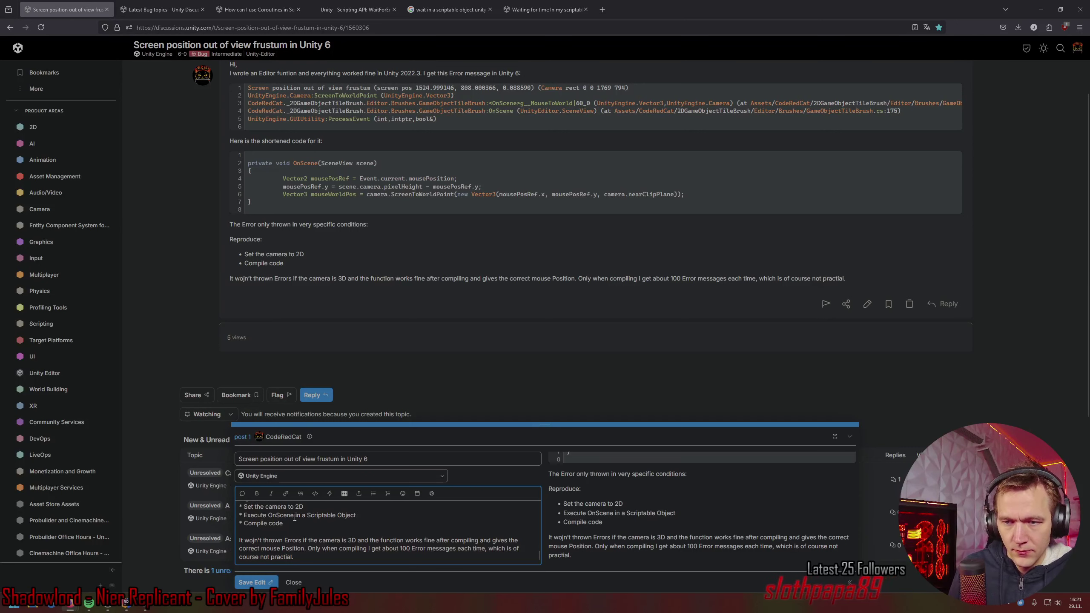
type("Metho")
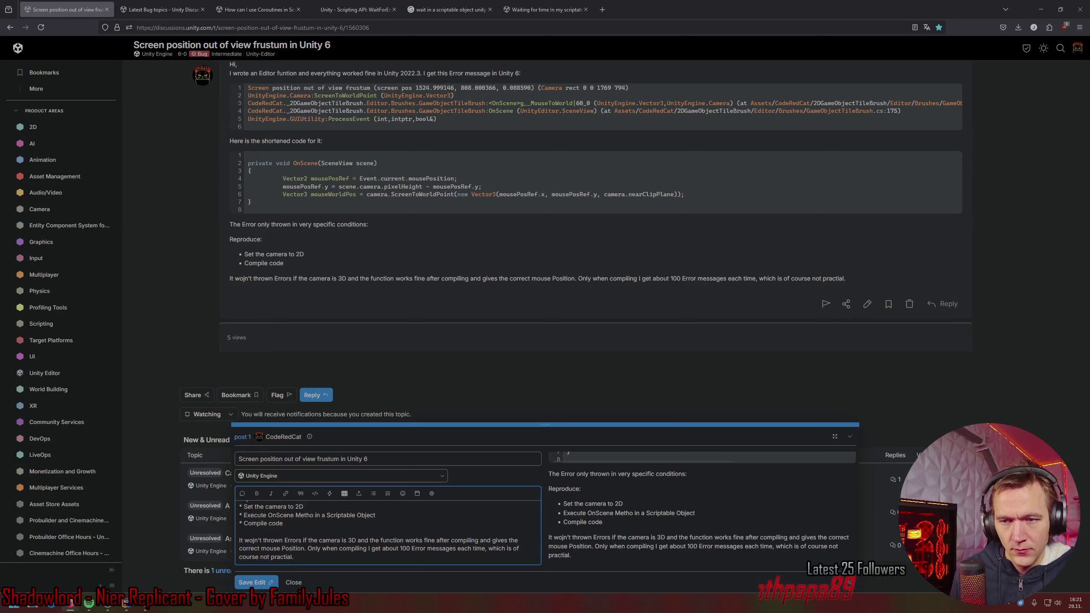
type("d")
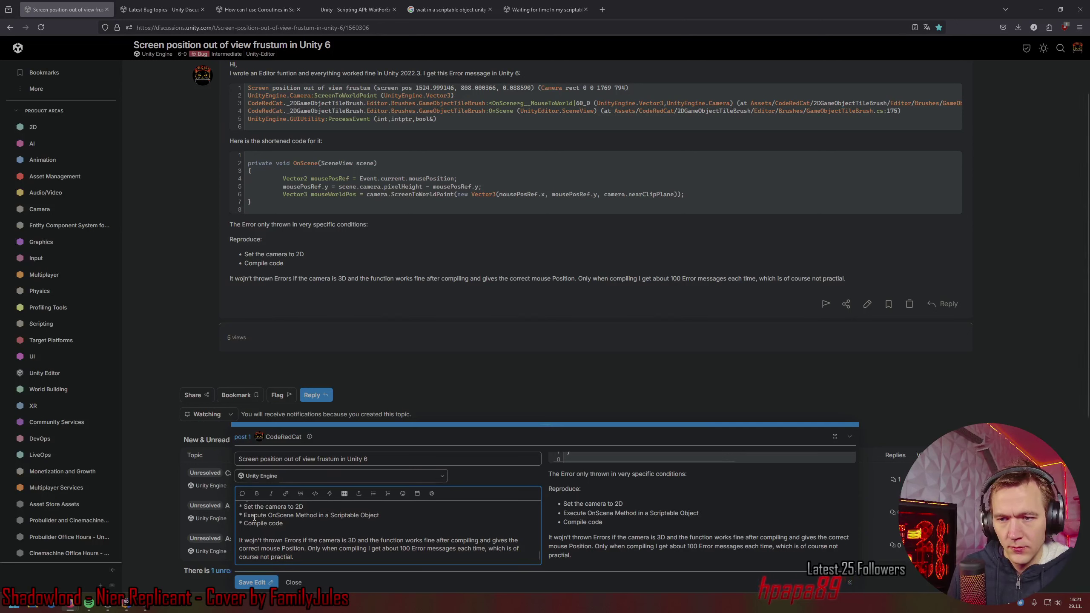
Replace "Execute" with "Write" in the new bullet and correct "wojn't" to "won't" in the closing paragraph.
left_click_drag(244, 518, 268, 516)
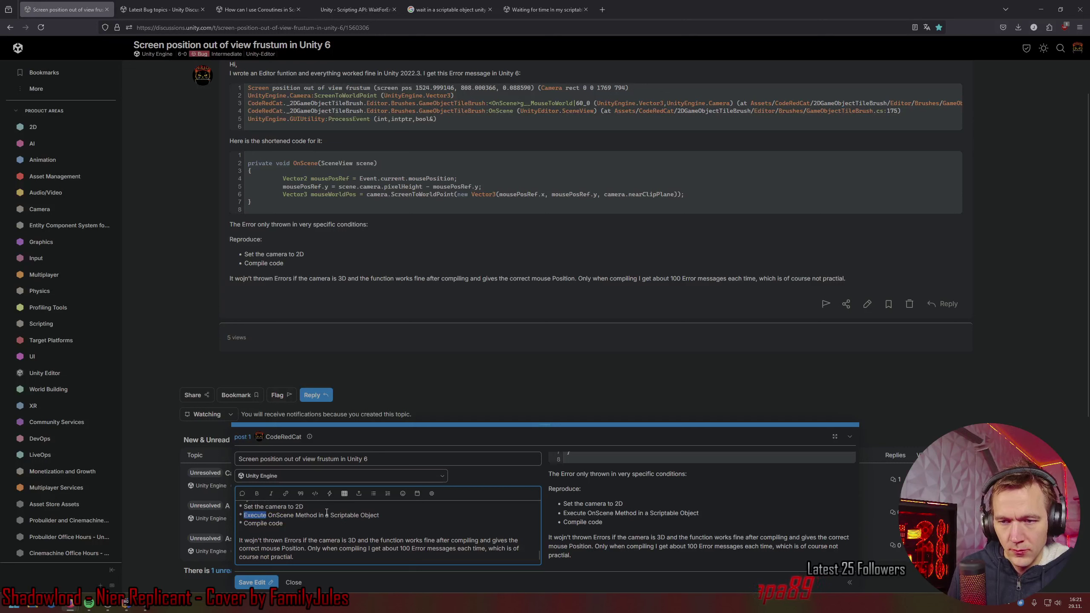
type("Put")
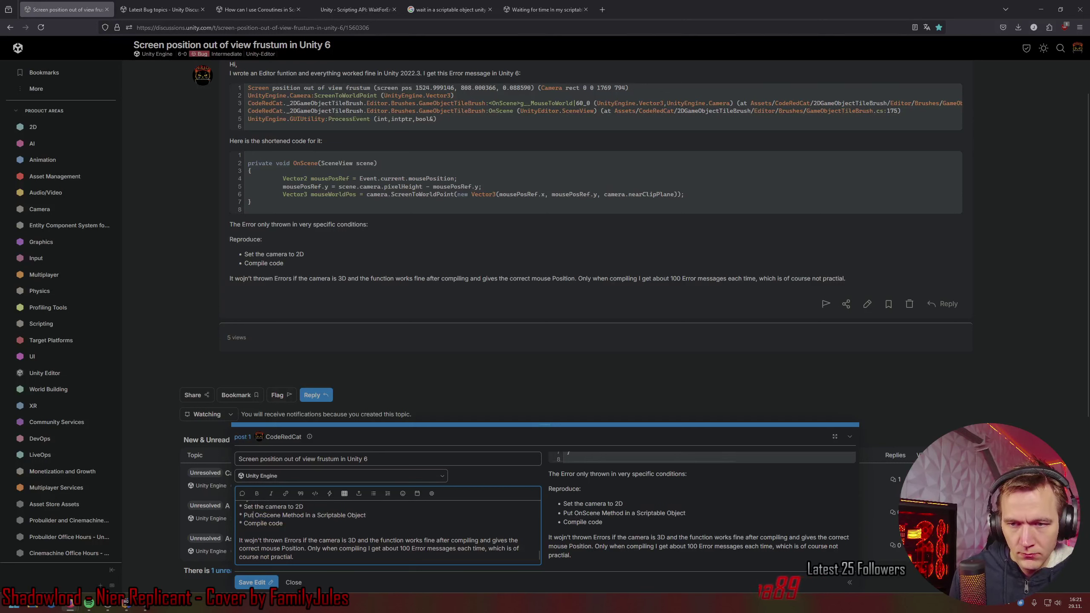
key("BackSpace")
key("BackSpace")
key("BackSpace")
type("Write")
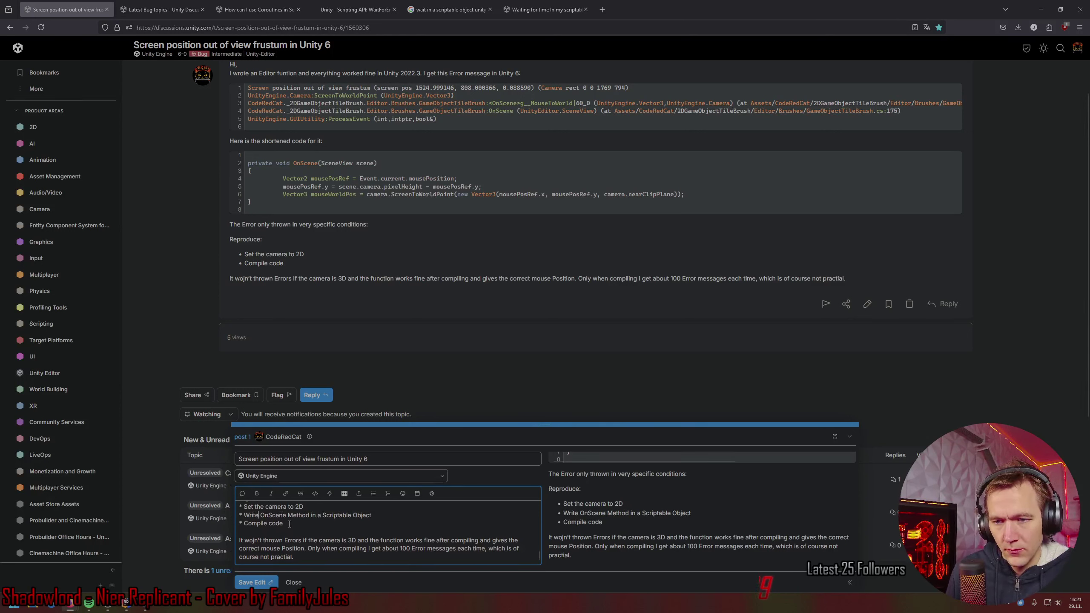
left_click(255, 540)
key("BackSpace")
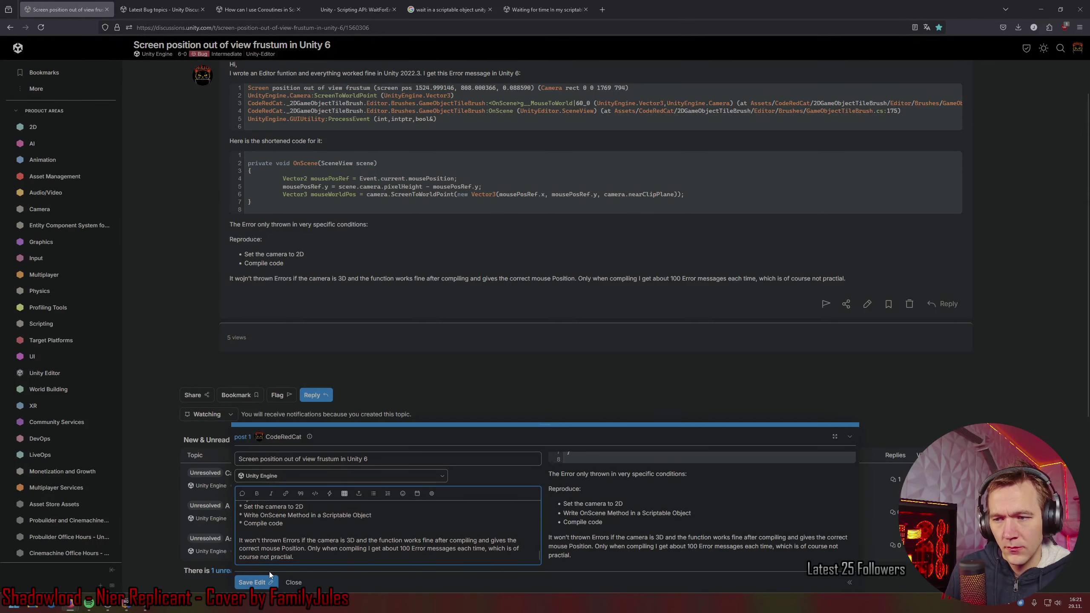
Save the forum post edit and check the published text, its OnScene code block and the Reproduce list.
left_click(259, 579)
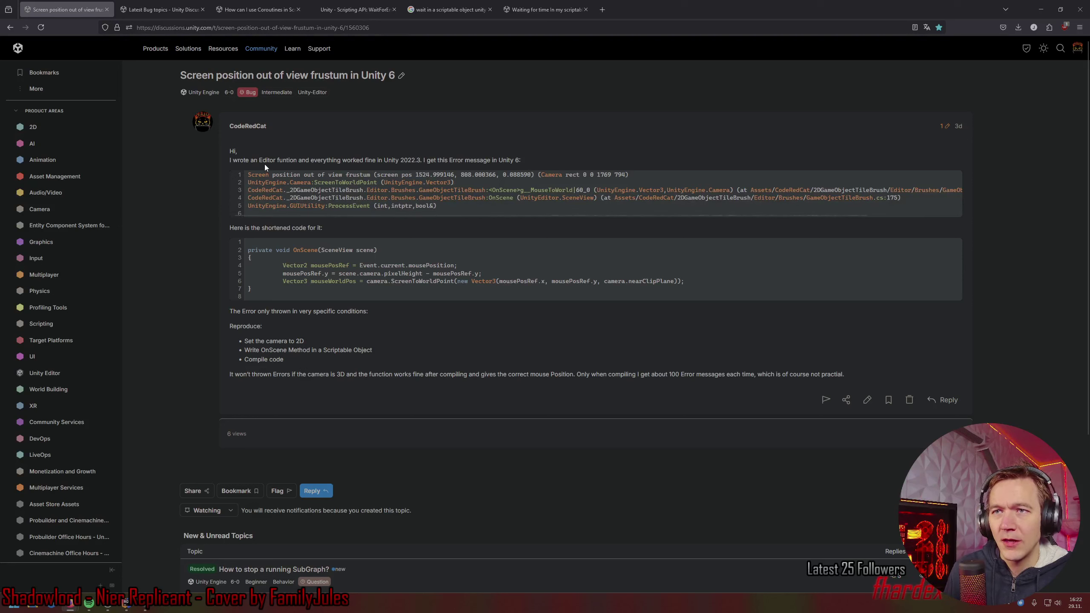
left_click_drag(258, 160, 311, 159)
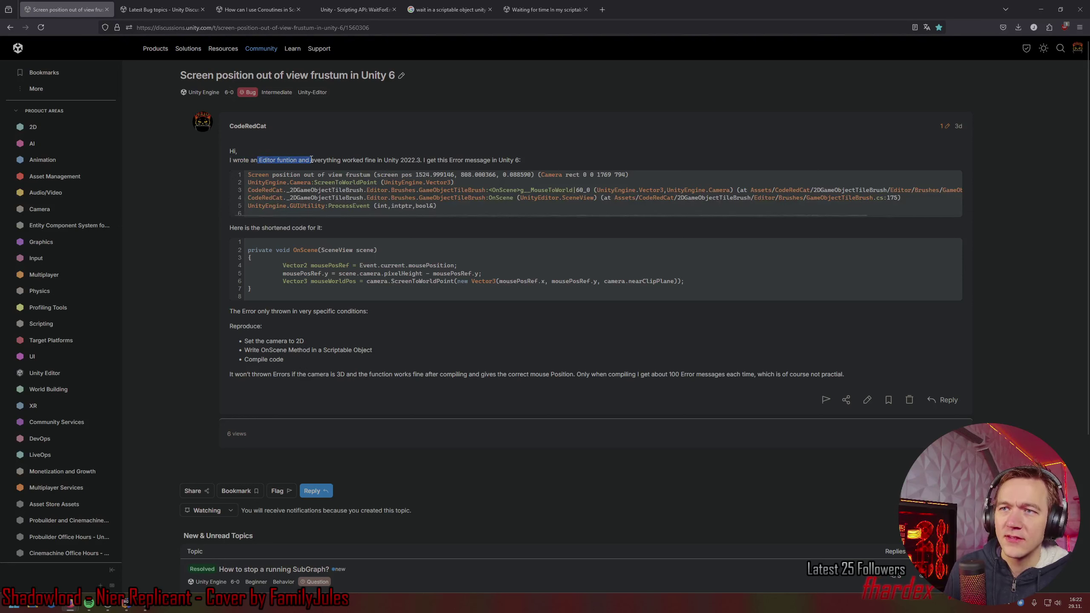
left_click(516, 125)
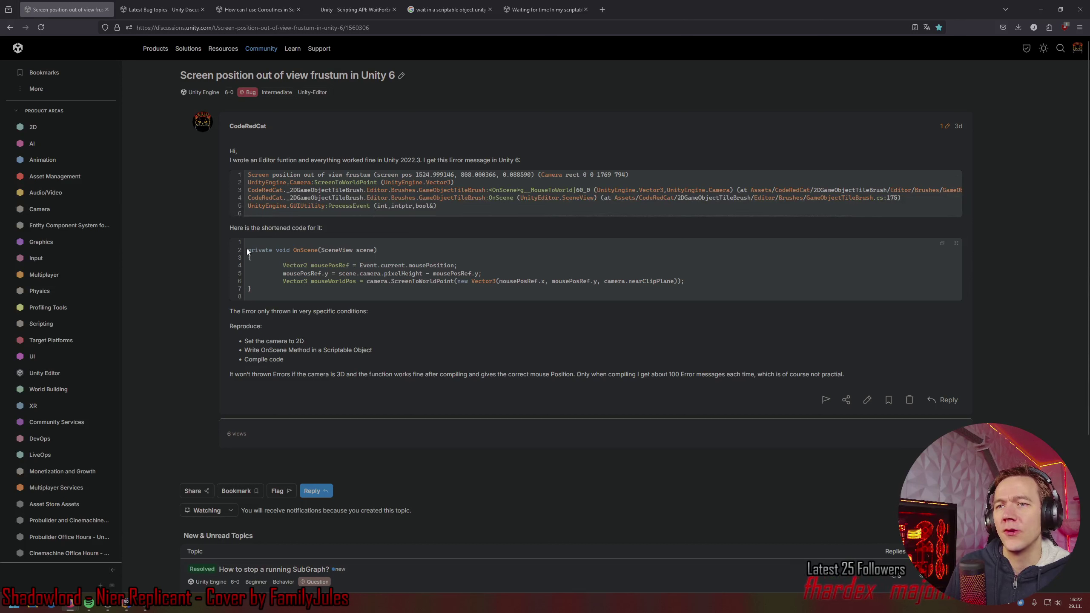
left_click_drag(247, 249, 303, 299)
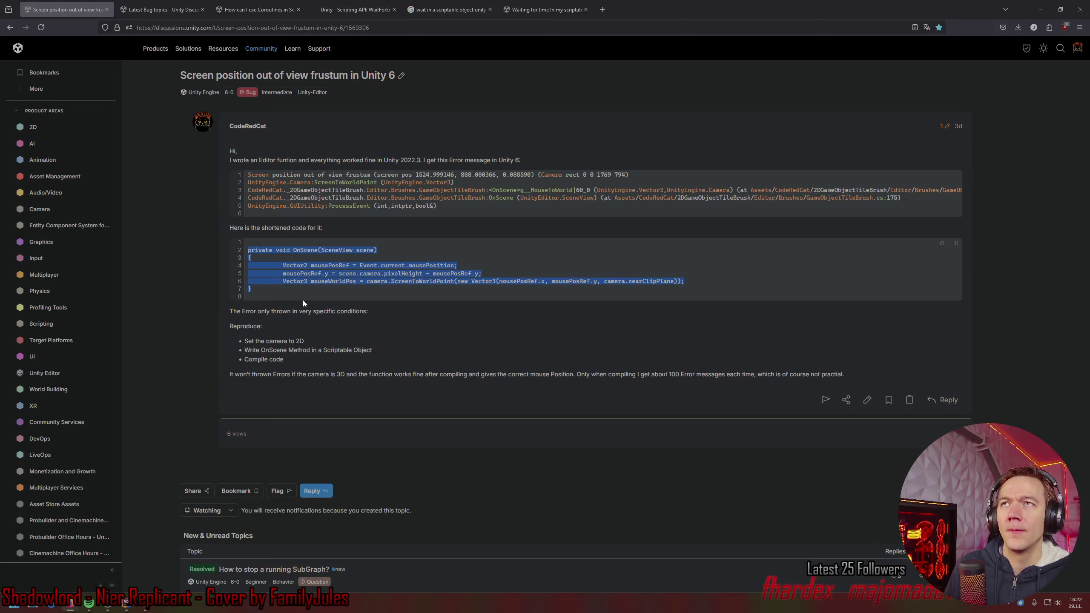
mouse_move(332, 214)
left_mouse_down()
mouse_move(393, 215)
mouse_move(319, 216)
left_mouse_up()
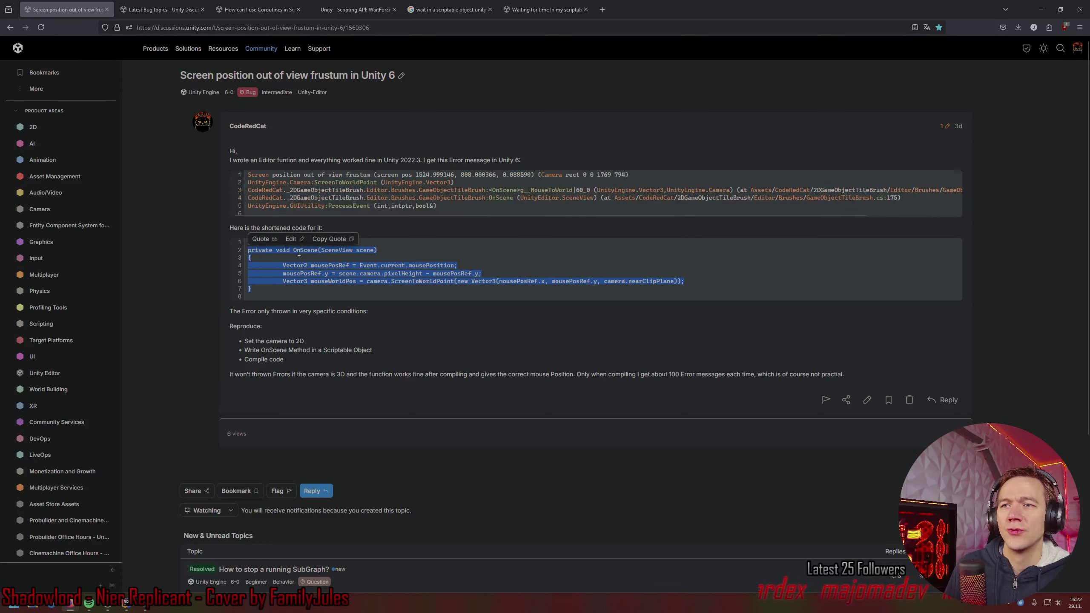
left_click(295, 350)
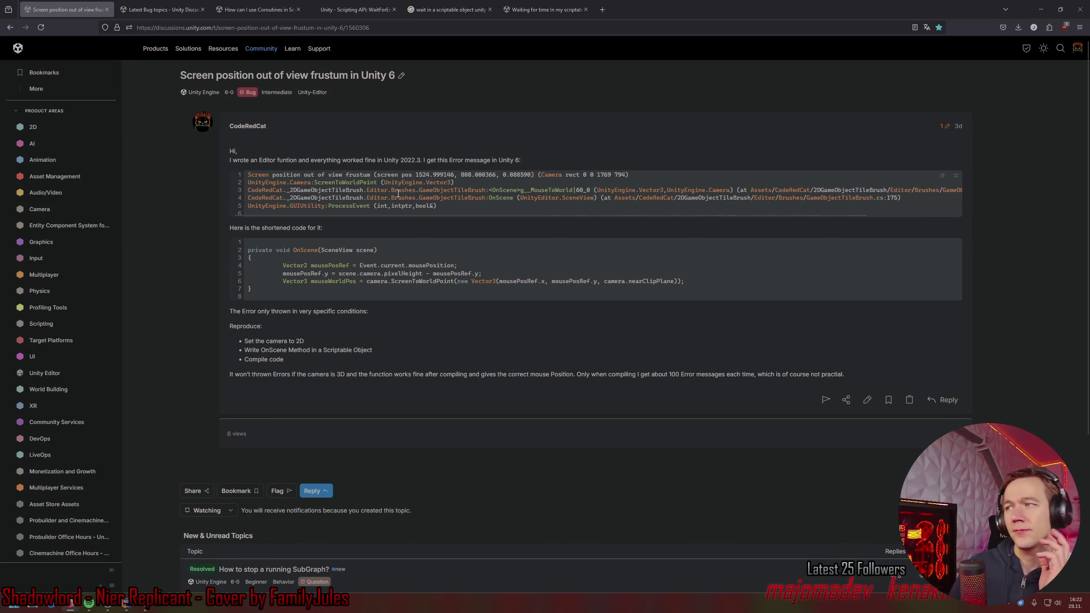
Review the Reproduce bullets again, glancing at the scriptable object waiting thread and the latest Bug topics.
scroll(453, 297, "down", 5)
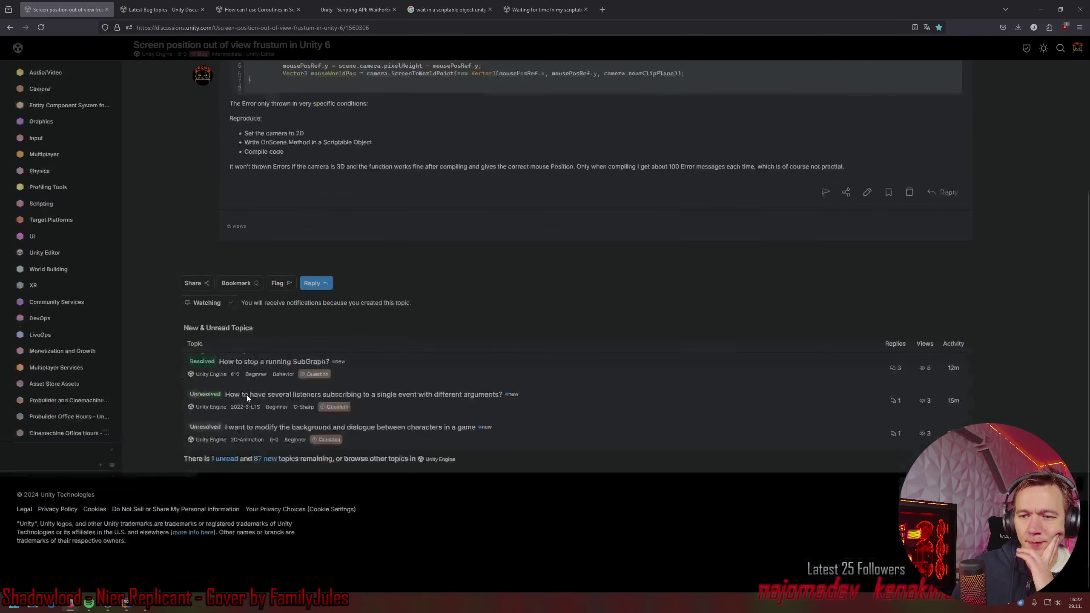
left_click(521, 10)
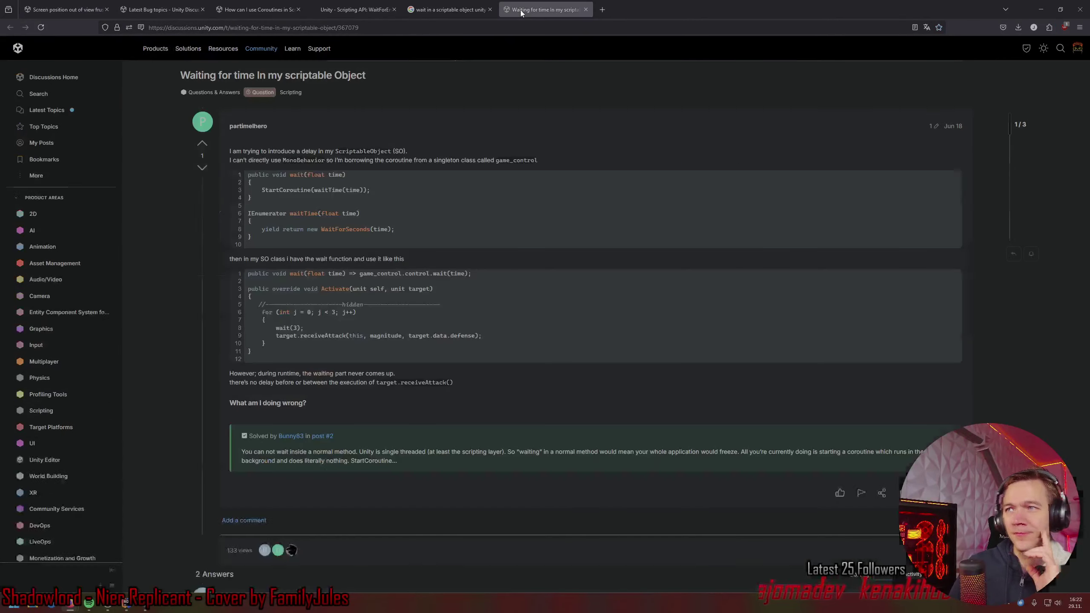
left_click(64, 9)
scroll(216, 213, "up", 5)
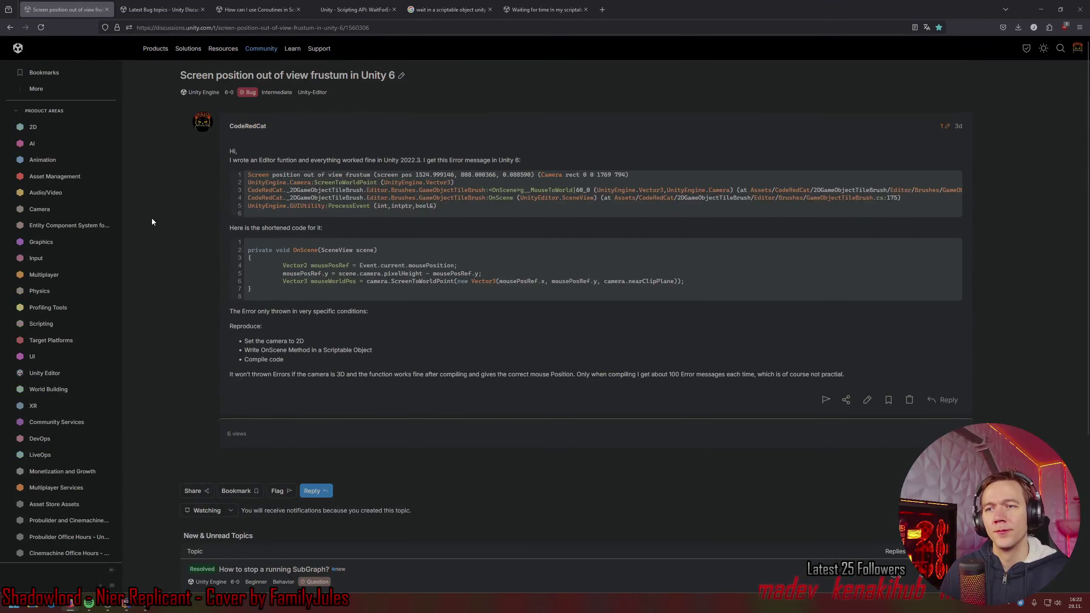
left_click(155, 9)
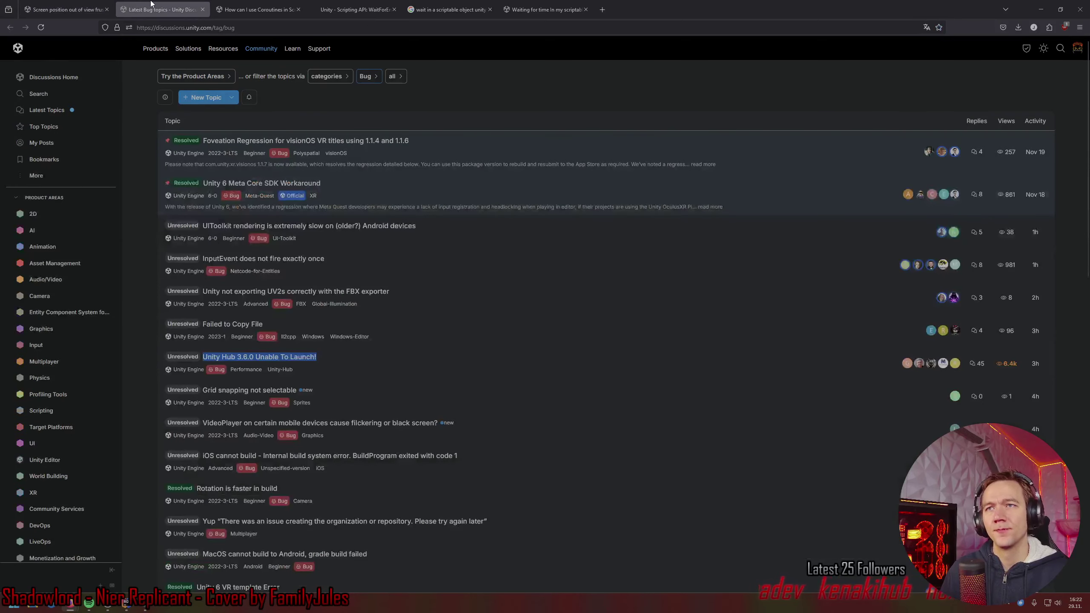
left_click(99, 10)
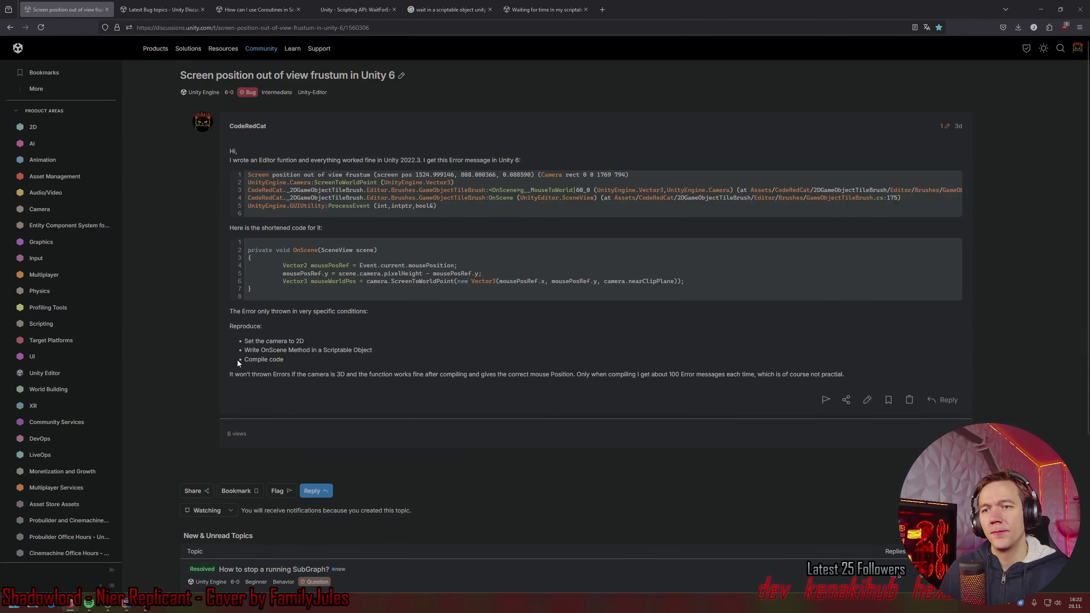
left_click_drag(372, 349, 240, 351)
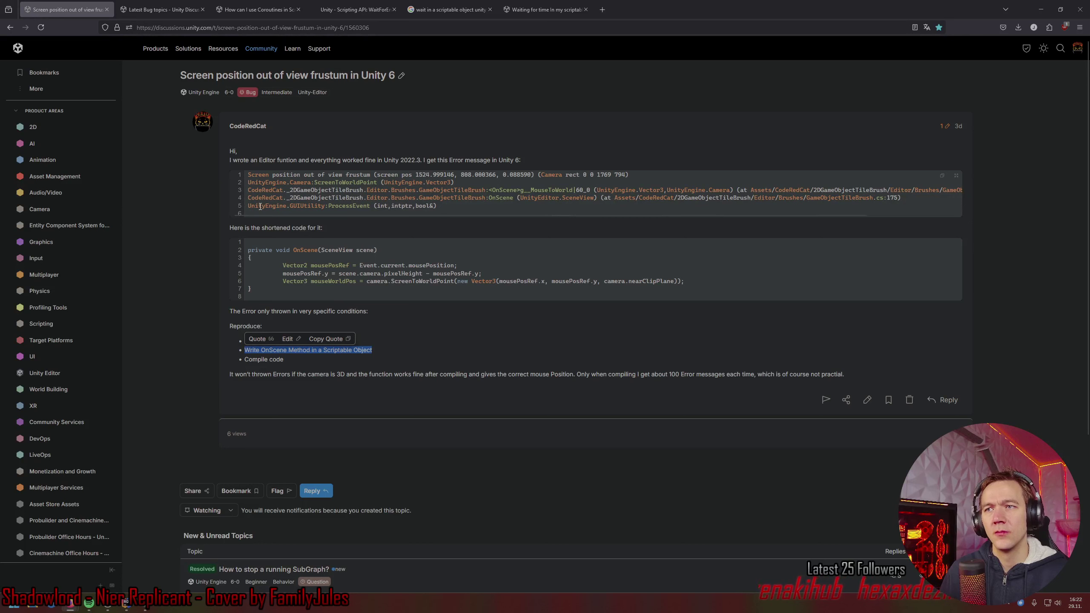
left_click(511, 335)
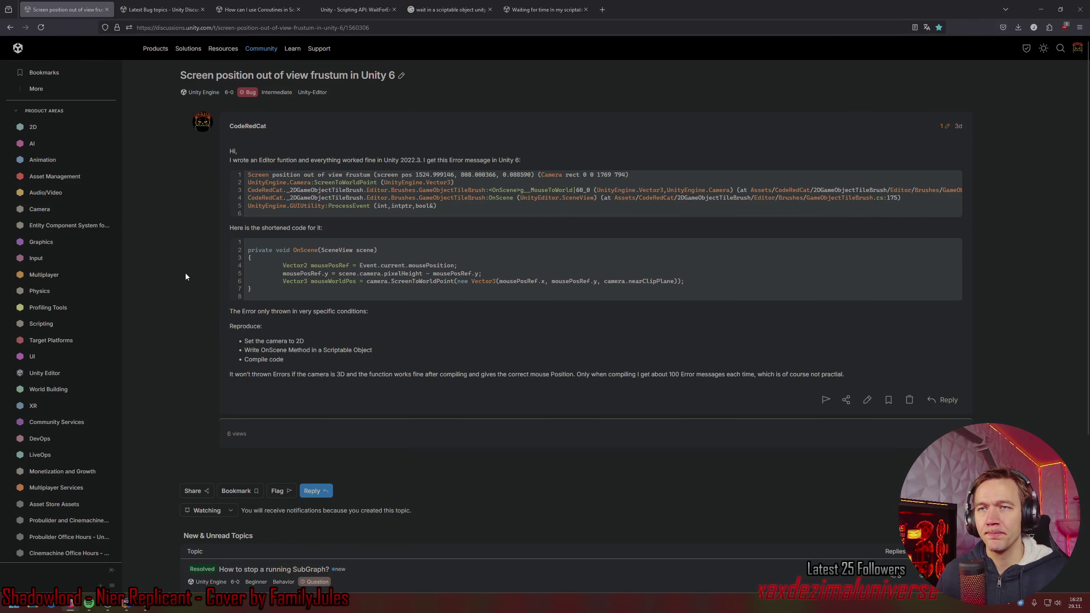
Close the open forum and scripting research pages and return to the Unity editor.
key("ctrl+w")
key("ctrl+w")
key("ctrl+w")
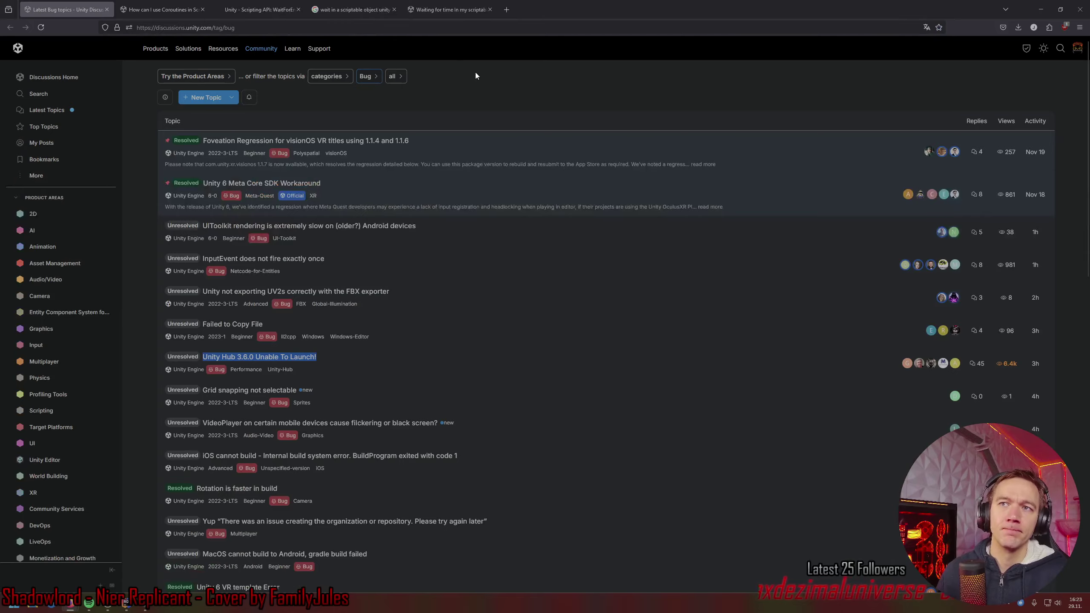
key("ctrl+w")
key("ctrl+w")
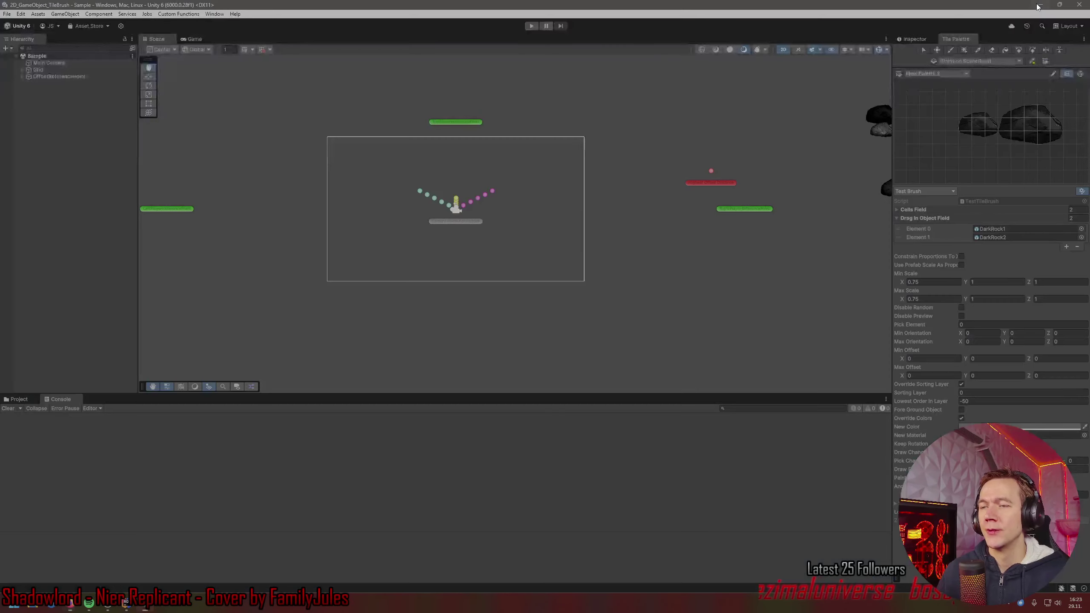
left_click(1038, 7)
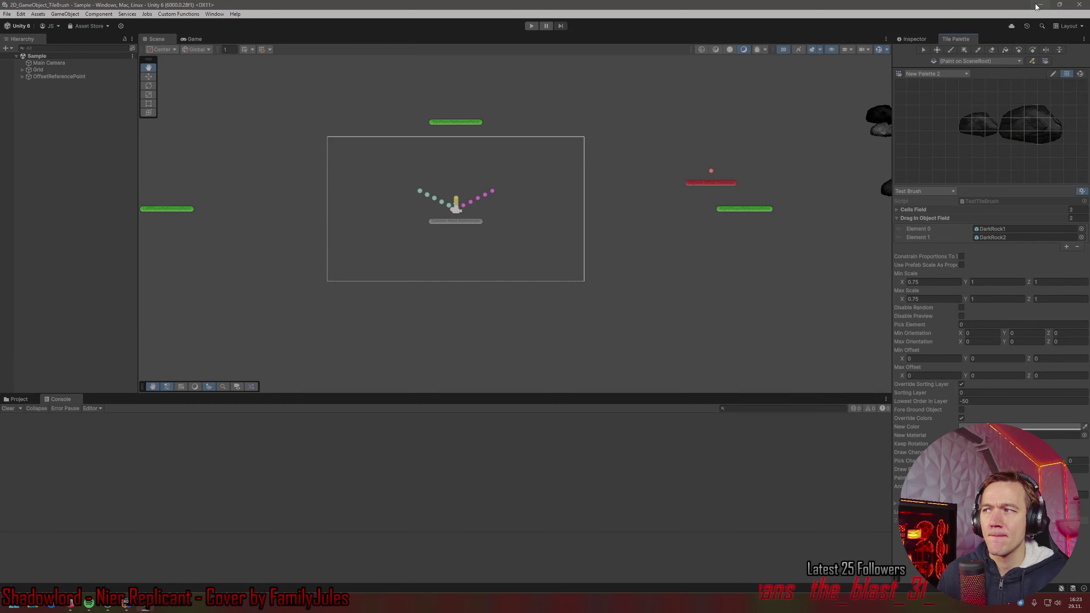
Open "2D GameObject TileBrush ToDo.docx" in Word and select the first bullet, "Cut Distance Points and Parallax Point functions".
key("super")
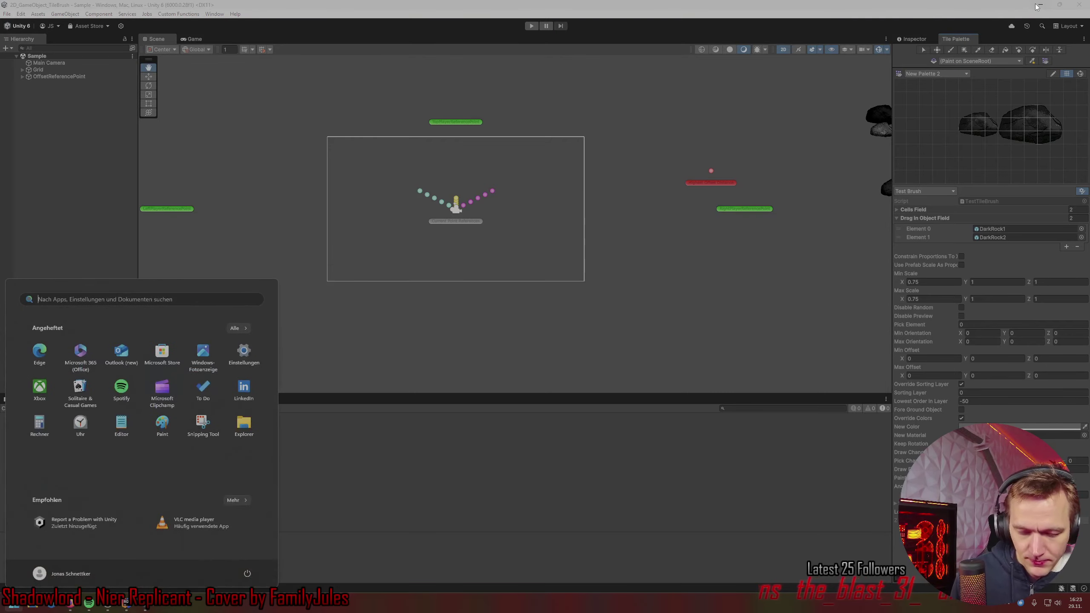
type("word")
key("Return")
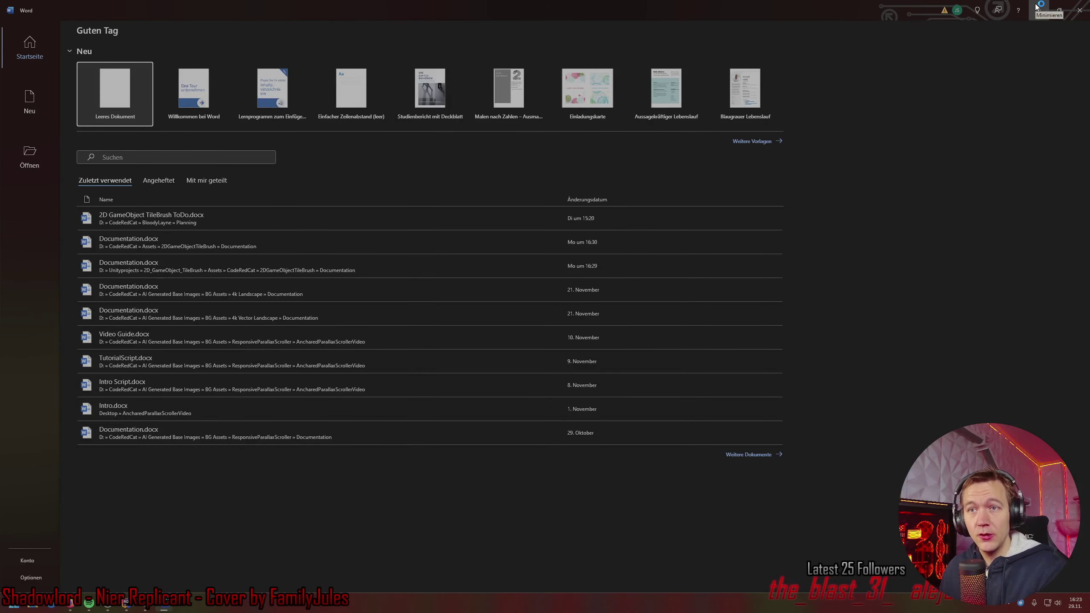
left_click(258, 216)
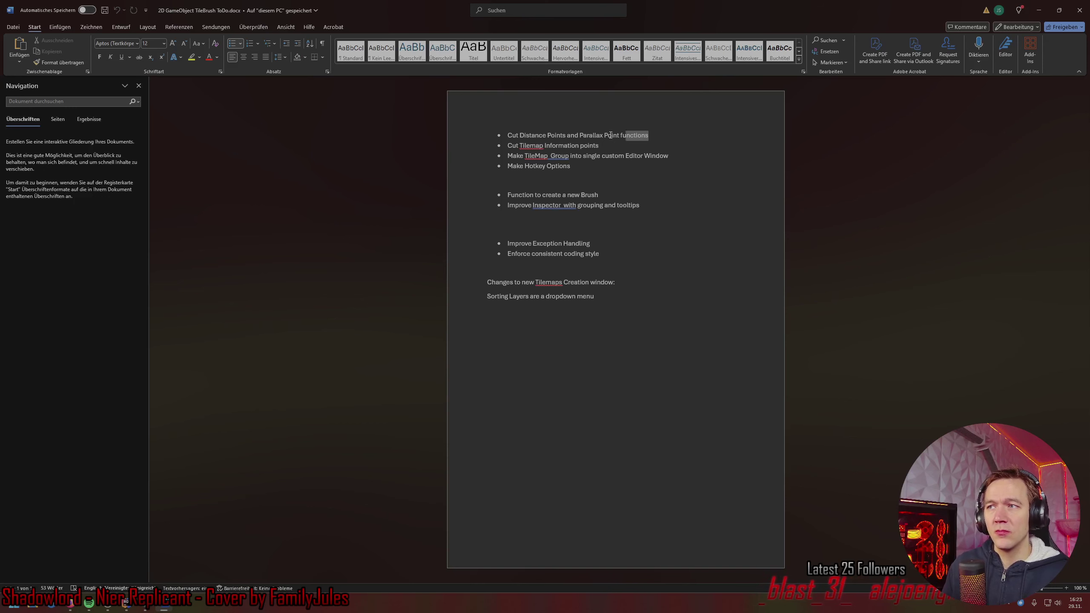
left_click_drag(646, 135, 502, 135)
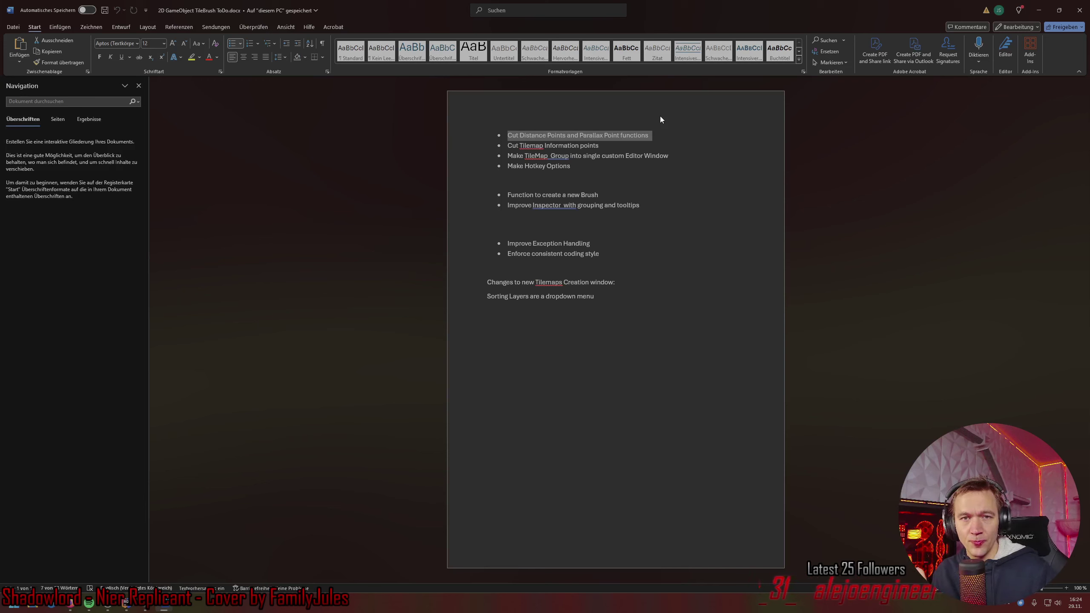
Switch back to the Unity editor and inspect the Main Camera's component settings.
left_click(145, 607)
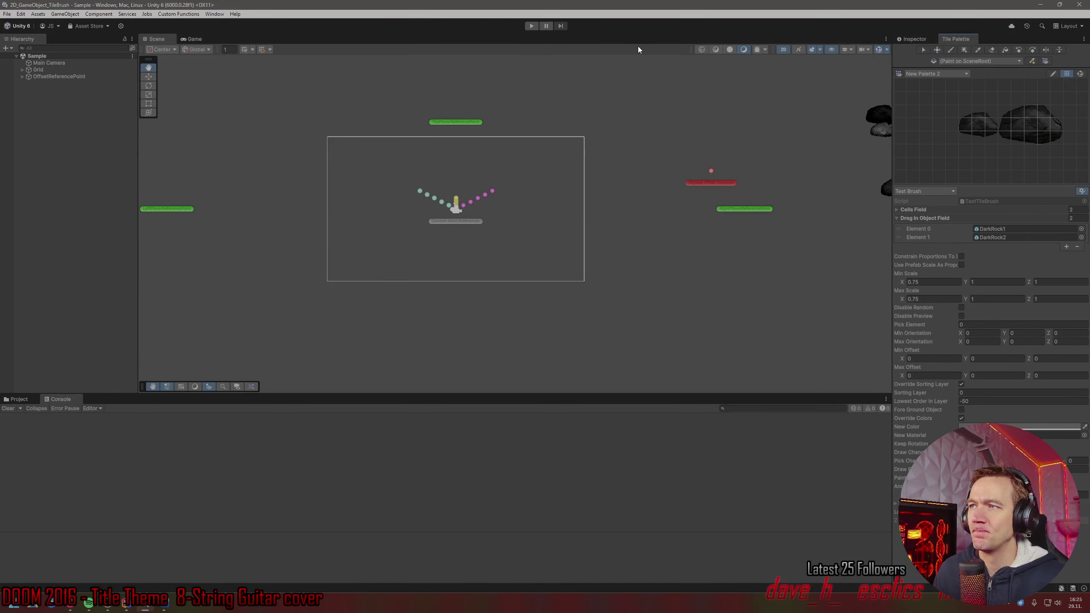
left_click(929, 42)
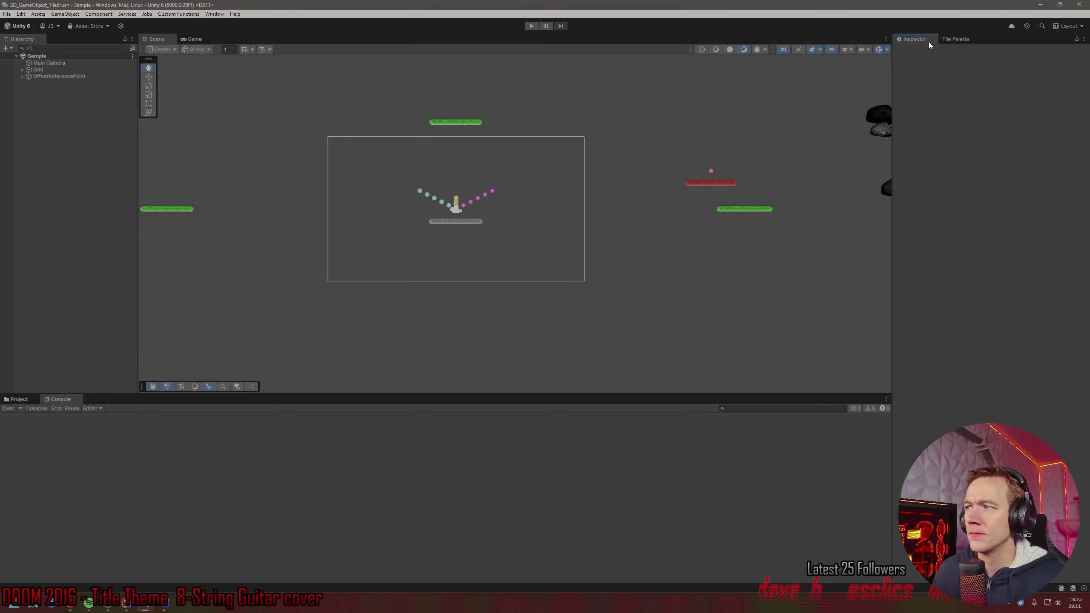
left_click(957, 39)
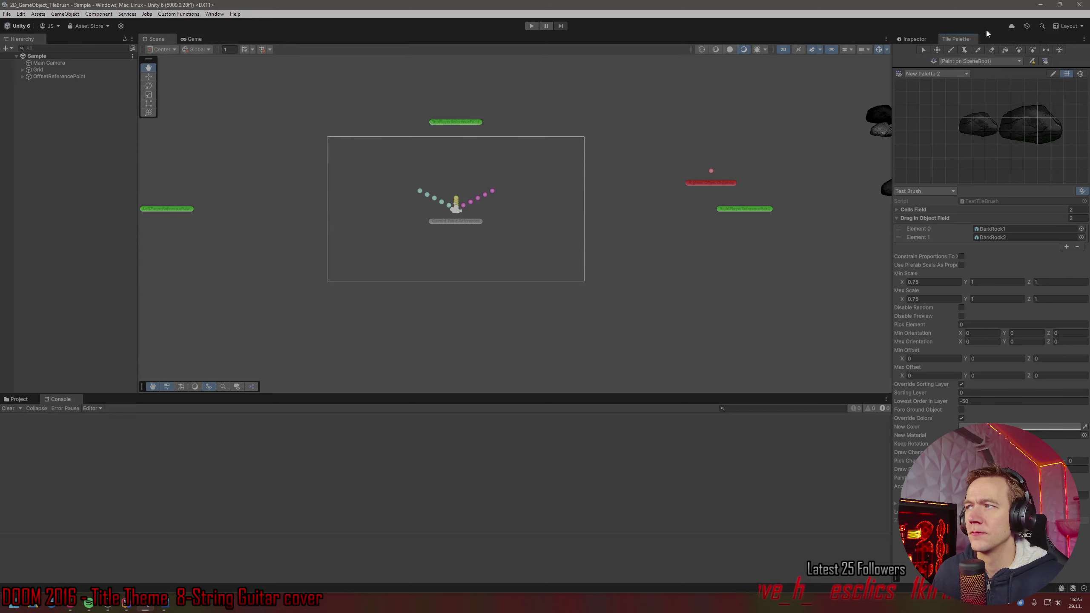
left_click(72, 63)
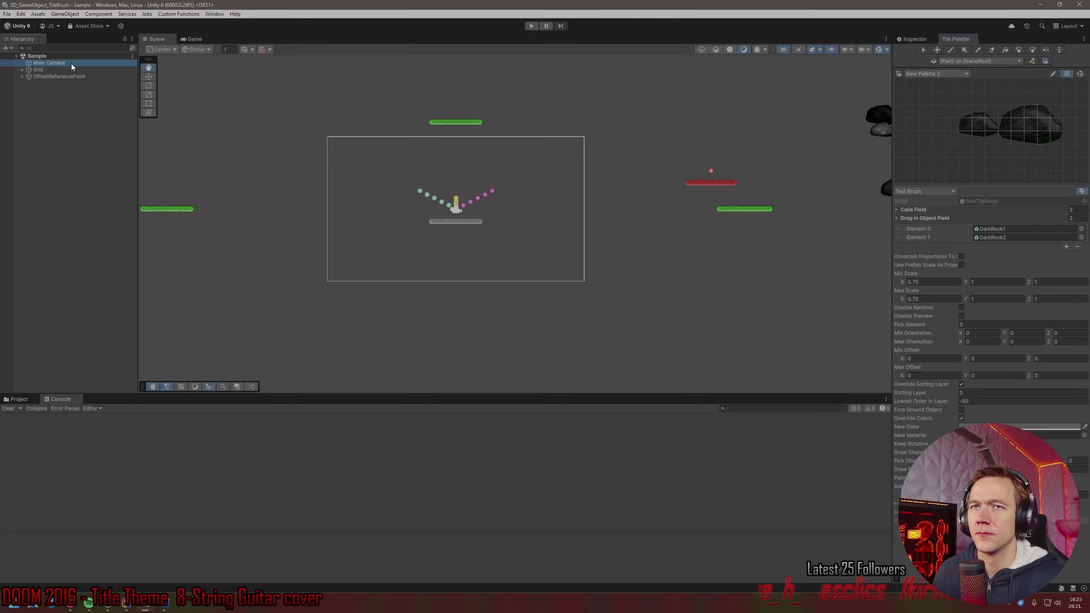
left_click(904, 41)
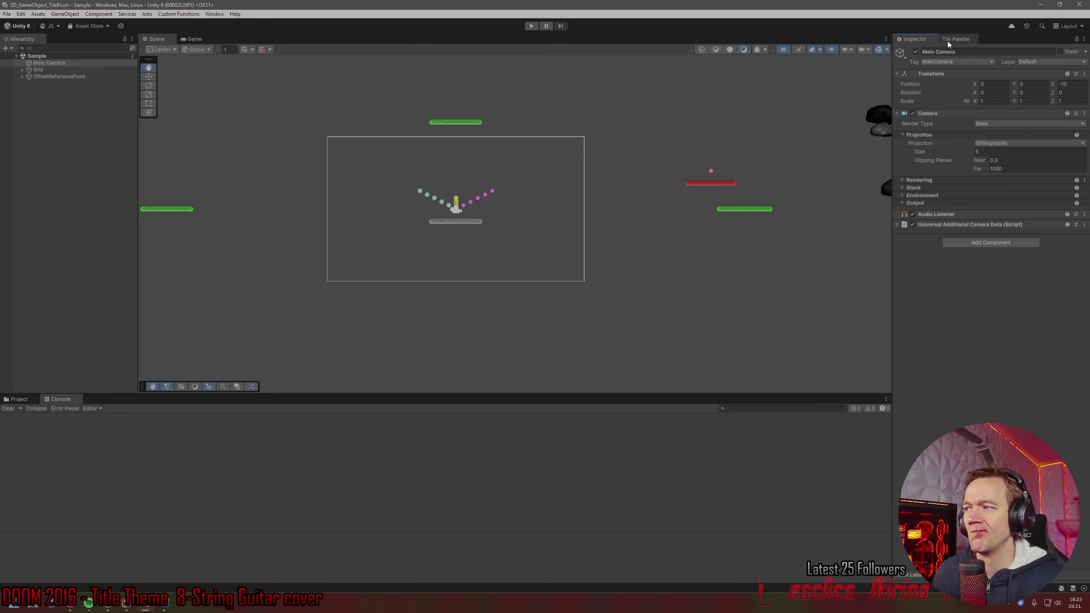
Examine the Grid, its Tilemap child and the OffsetReferencePoint hierarchy in the Sample scene, and collapse both groups again.
left_click(36, 69)
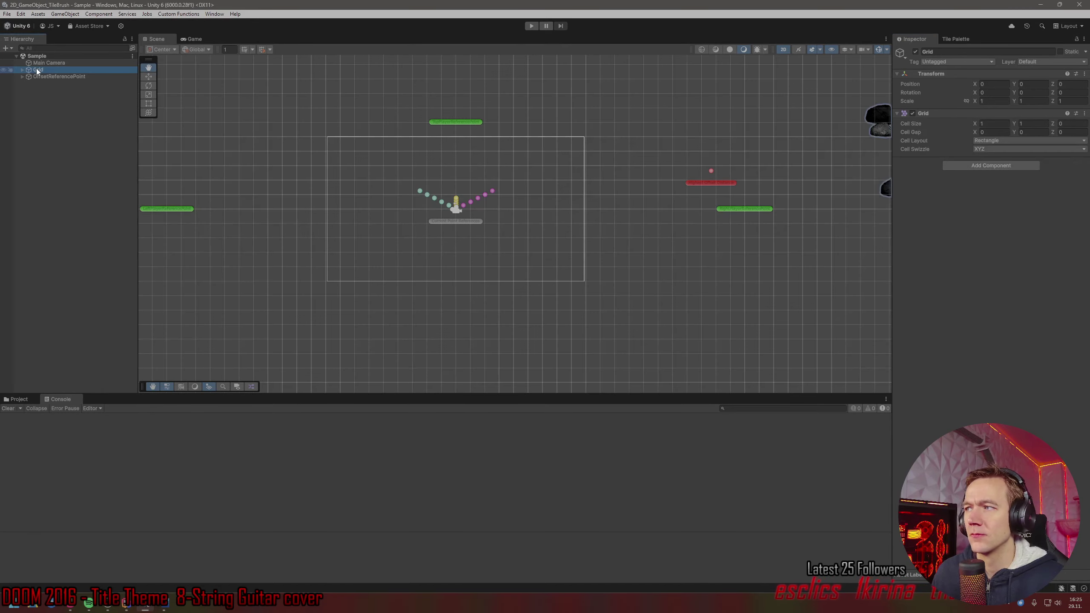
left_click(44, 79)
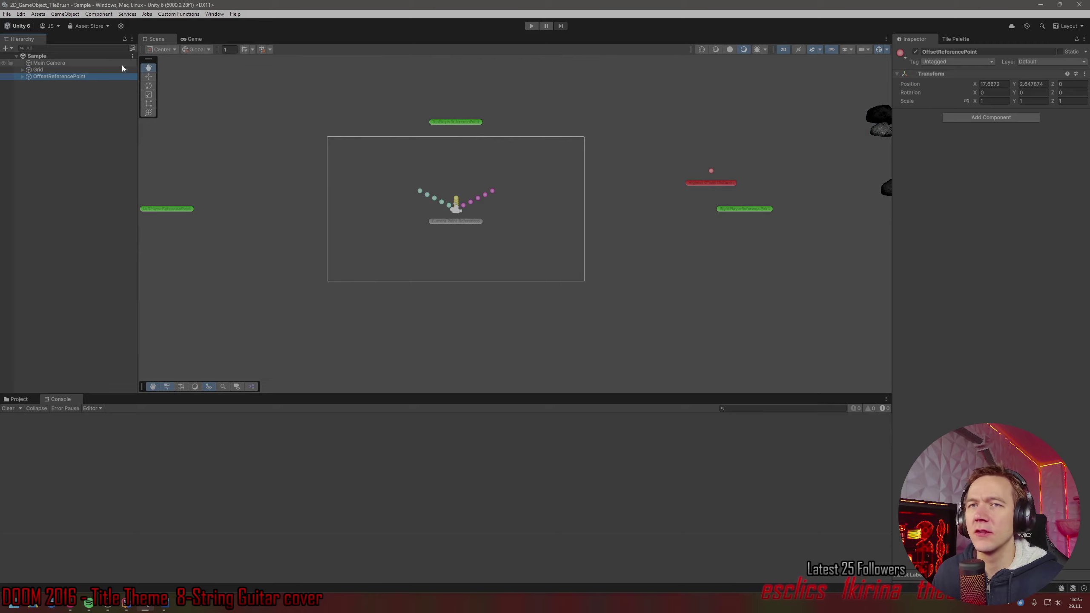
left_click(22, 76)
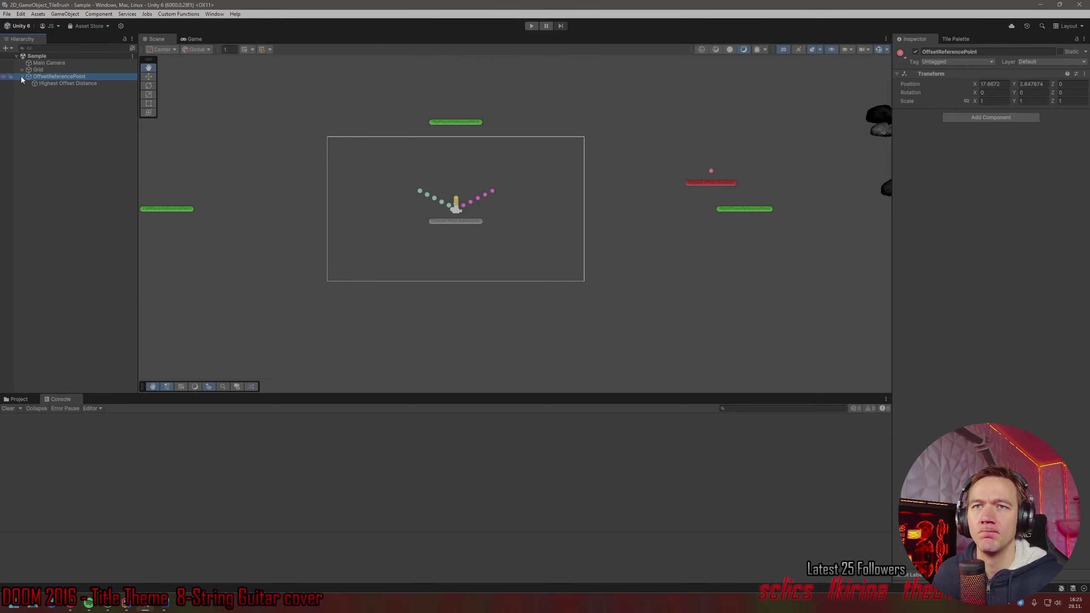
left_click(27, 70)
left_click(22, 69)
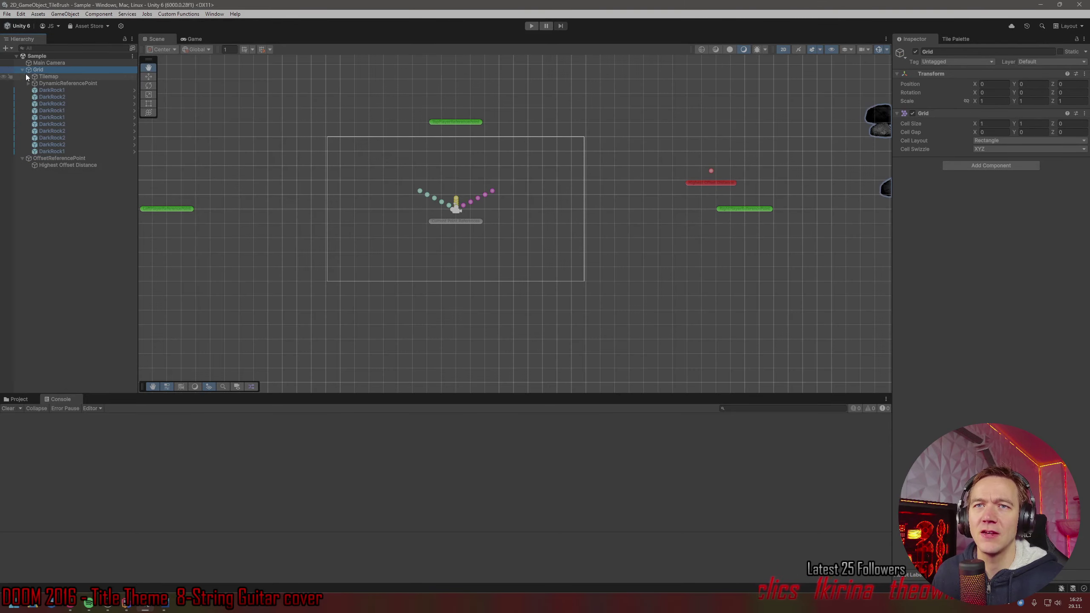
left_click(38, 77)
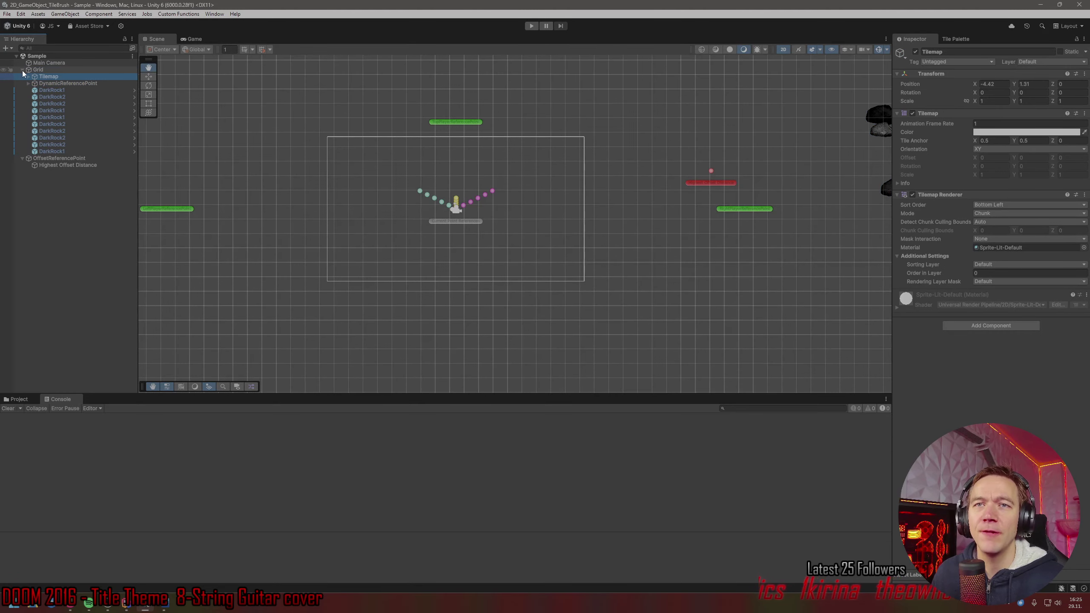
left_click(22, 70)
left_click(22, 76)
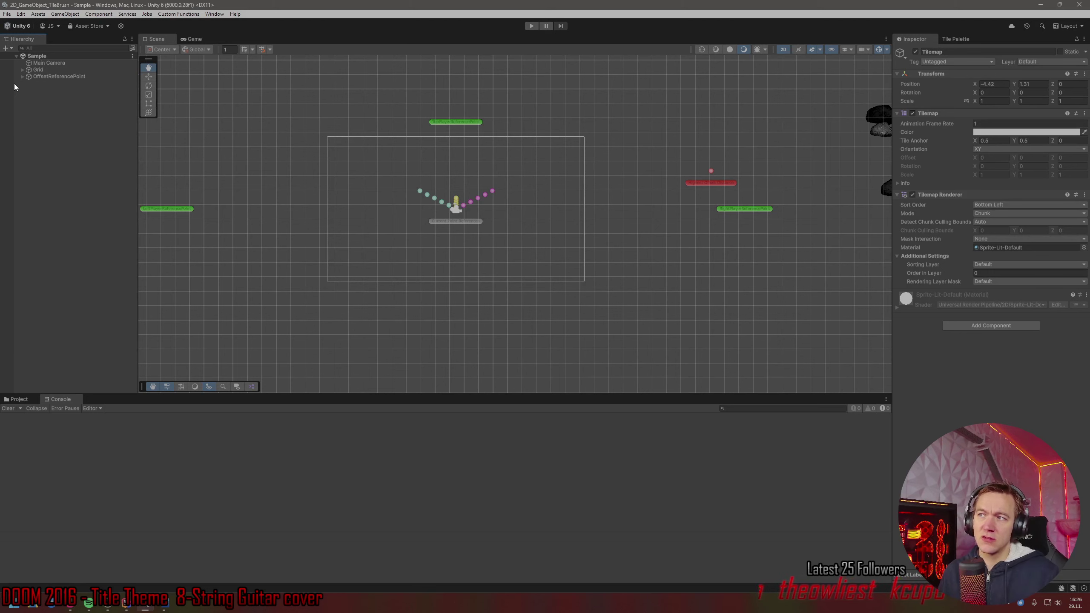
View the Tile Palette's brush settings, and switch to Unity Hub to start a new project.
left_click(956, 39)
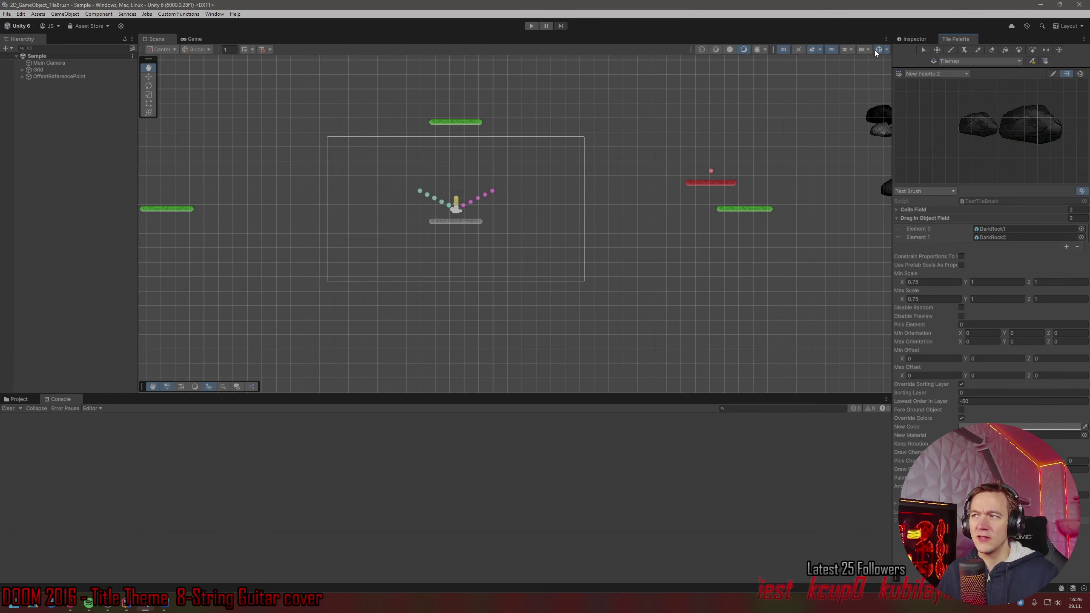
key("super")
type("hub")
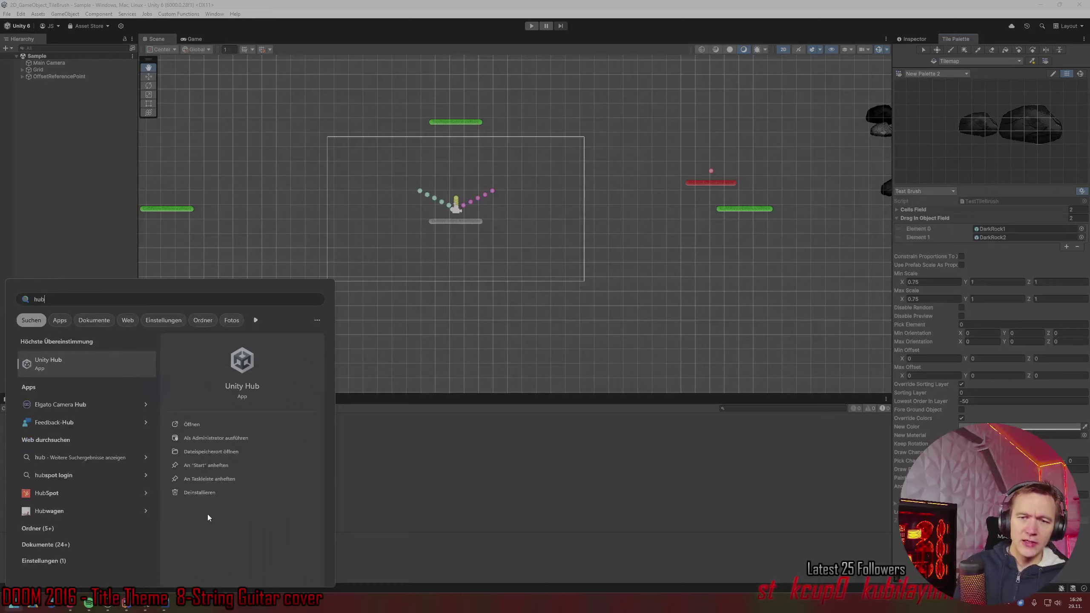
key("Return")
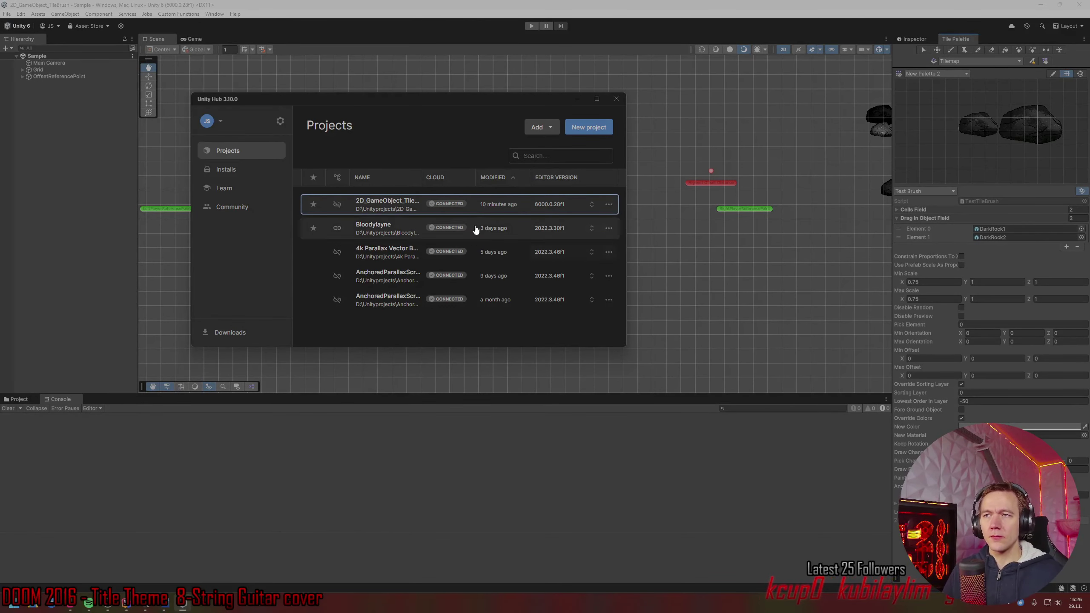
left_click(579, 128)
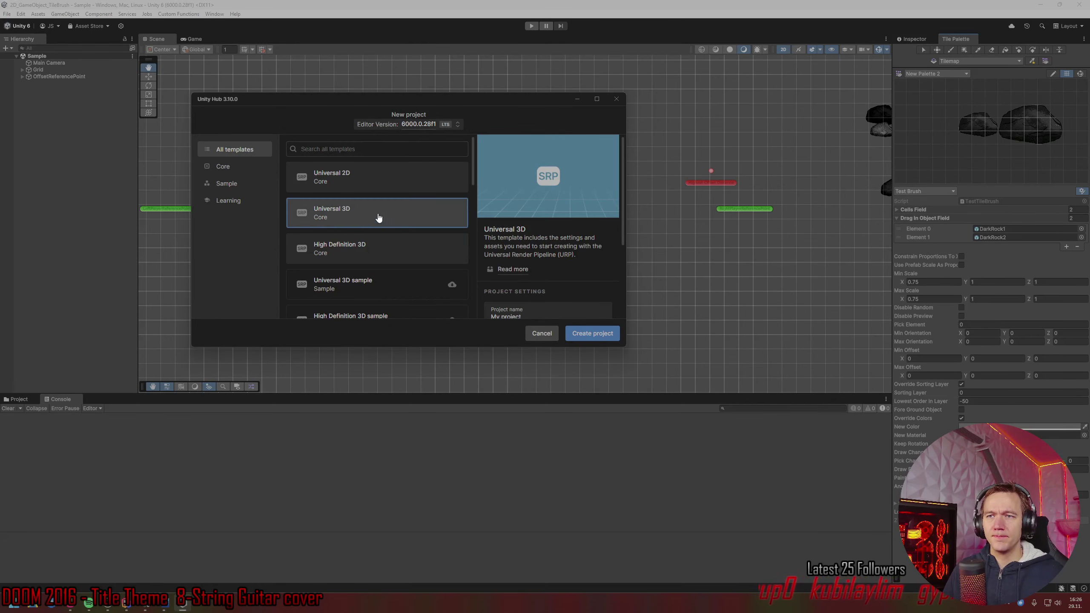
Create a project named 2DTest from the Universal 2D template.
left_click(381, 185)
scroll(550, 303, "down", 1)
scroll(550, 303, "down", 1)
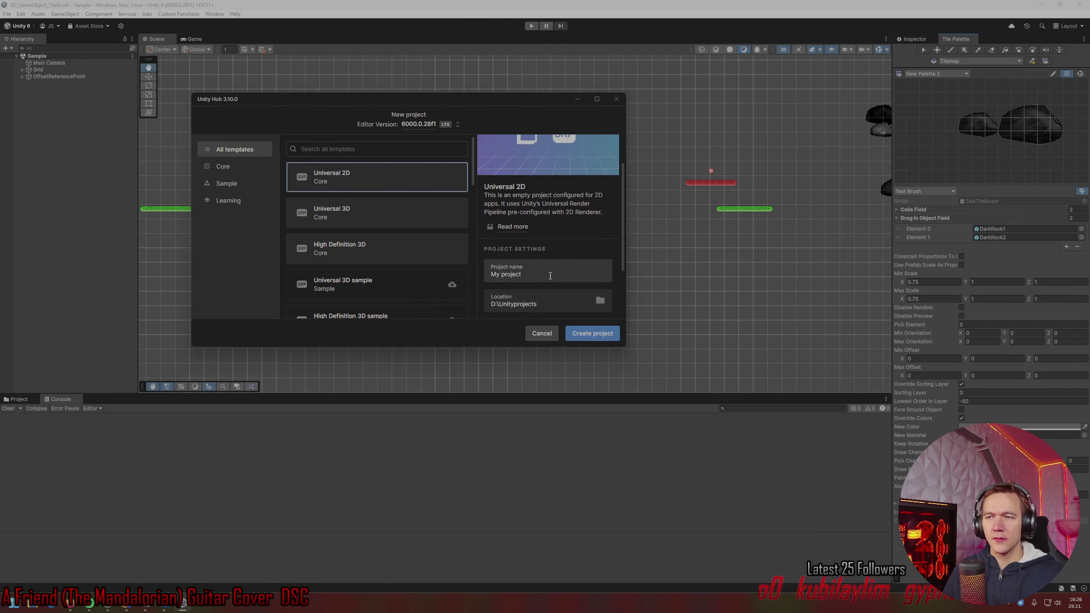
left_click(536, 274)
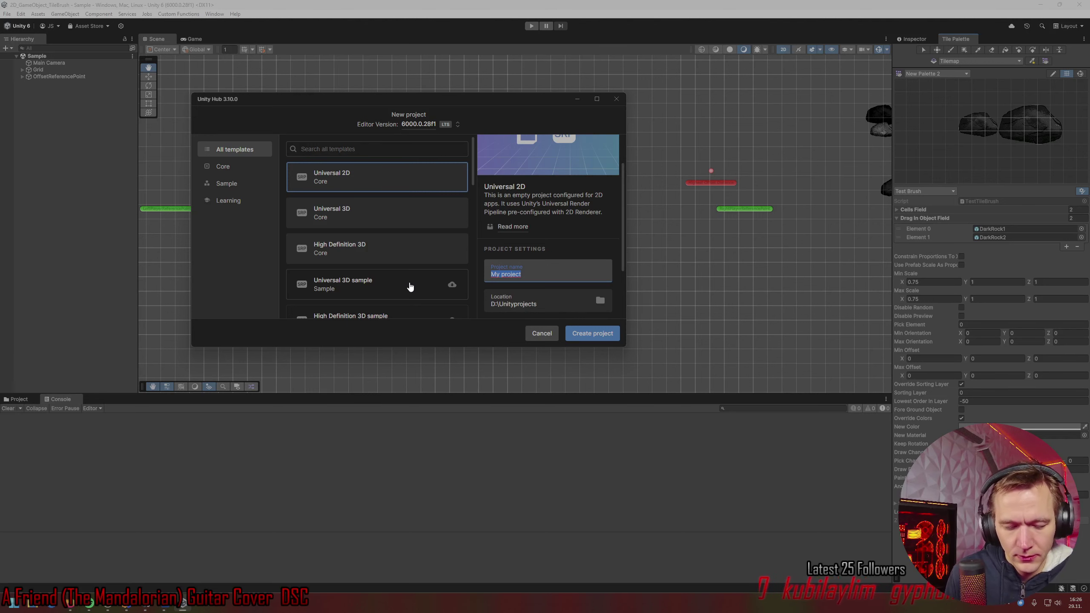
type("2DTest")
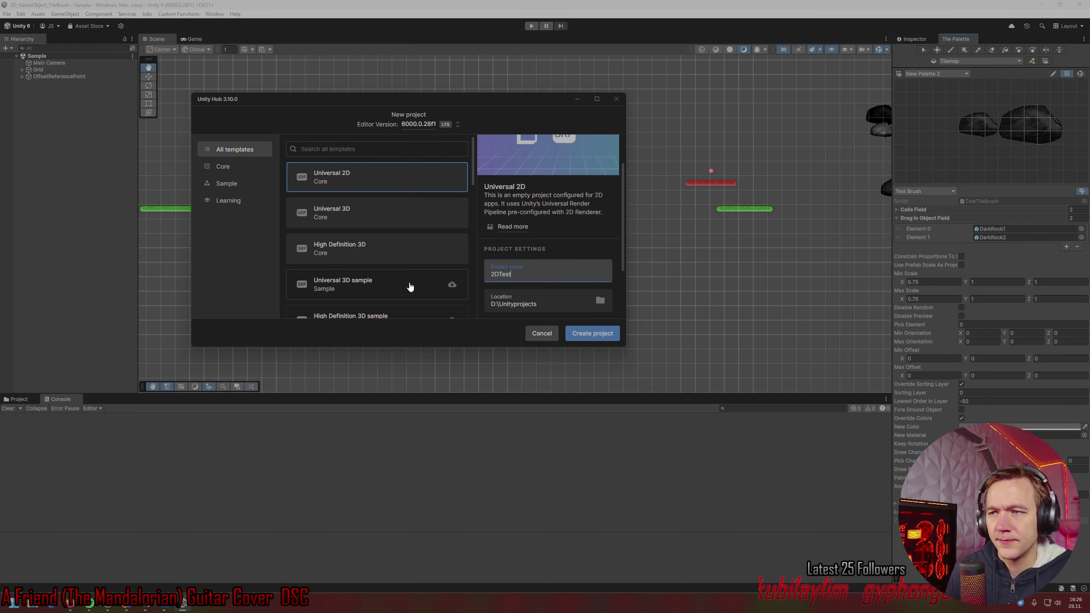
left_click(590, 333)
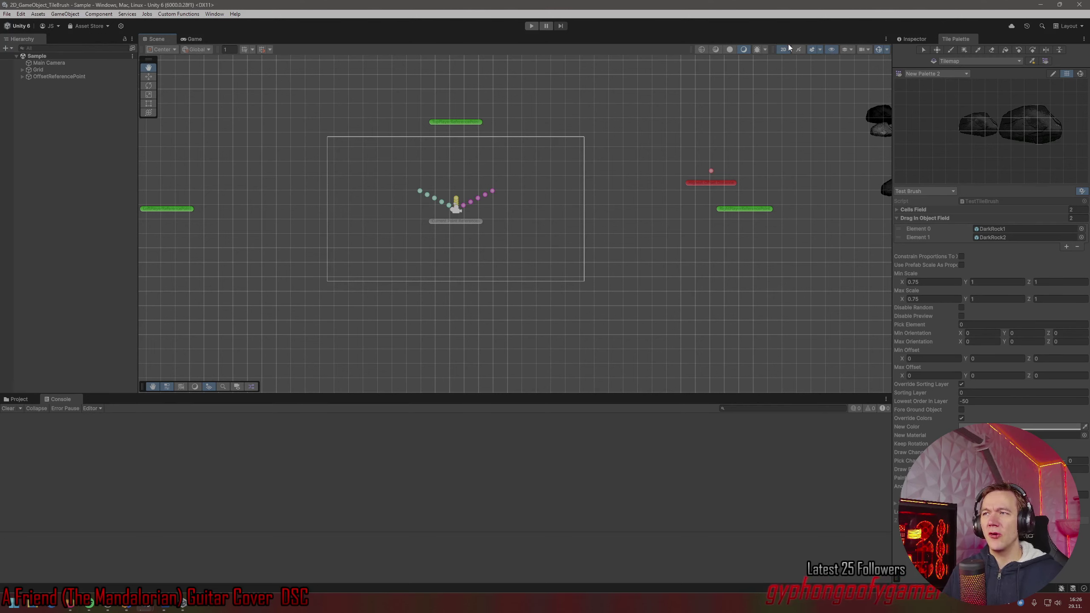
mouse_move(163, 605)
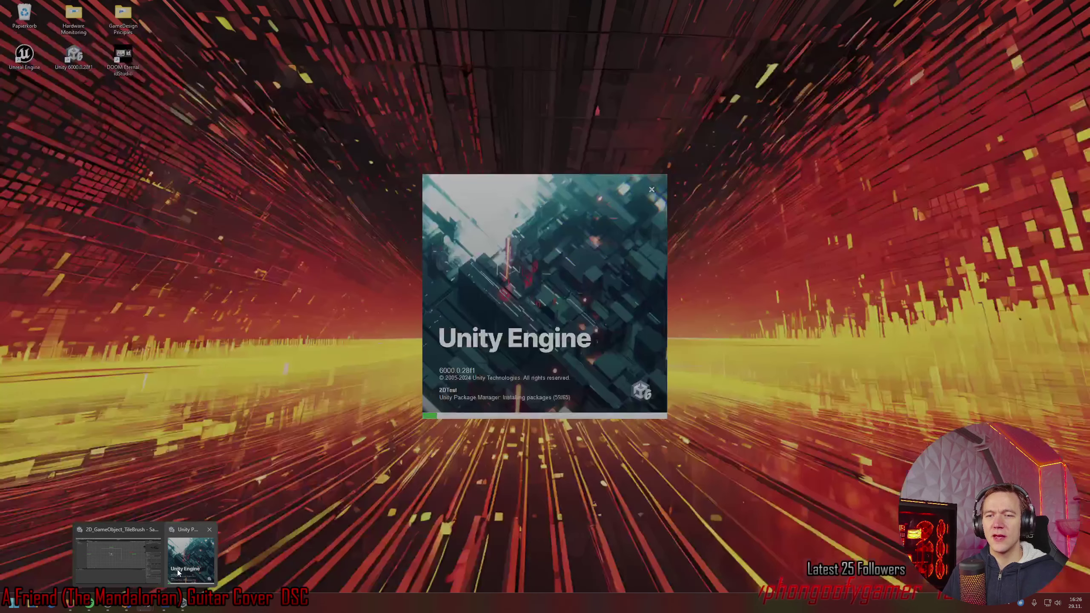
left_click(179, 573)
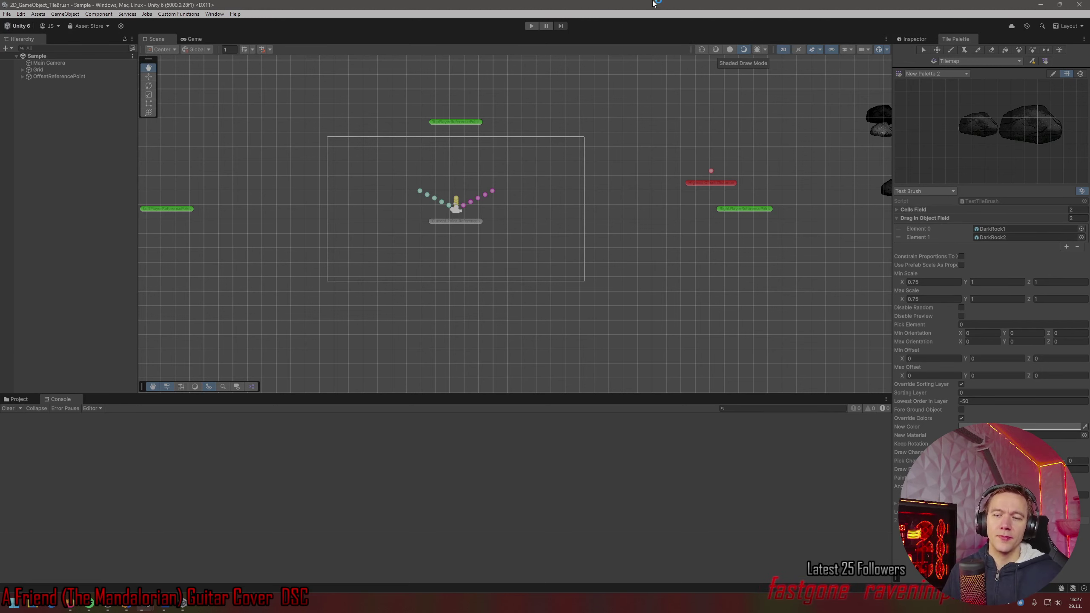
mouse_move(144, 602)
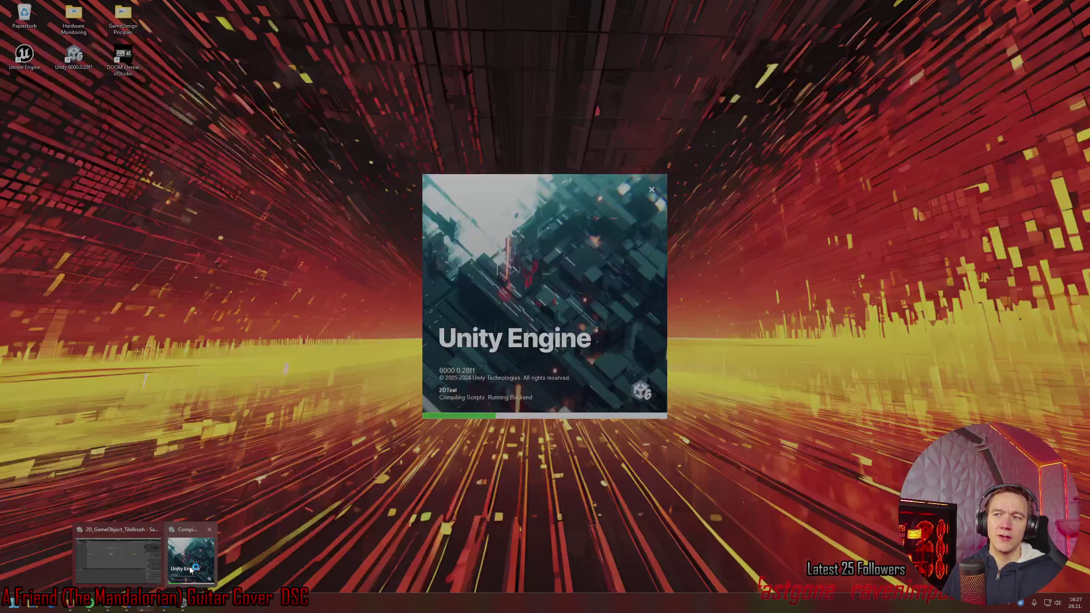
left_click(191, 570)
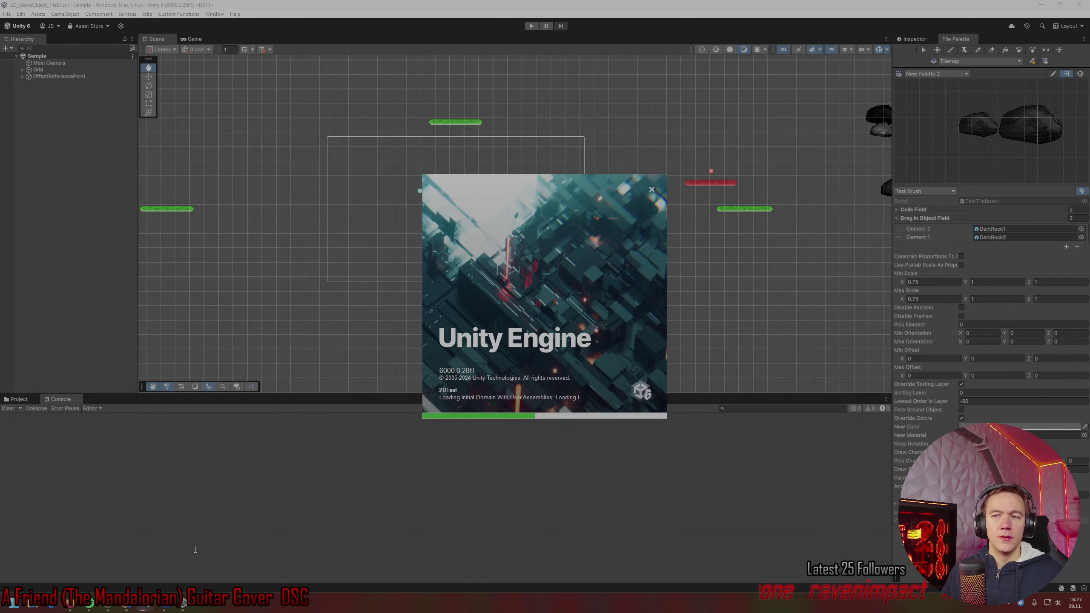
Show the project assets of the TileBrush project and collapse the CodeRedCat folder and its 2DGameObjectTileBrush subfolder.
left_click(35, 404)
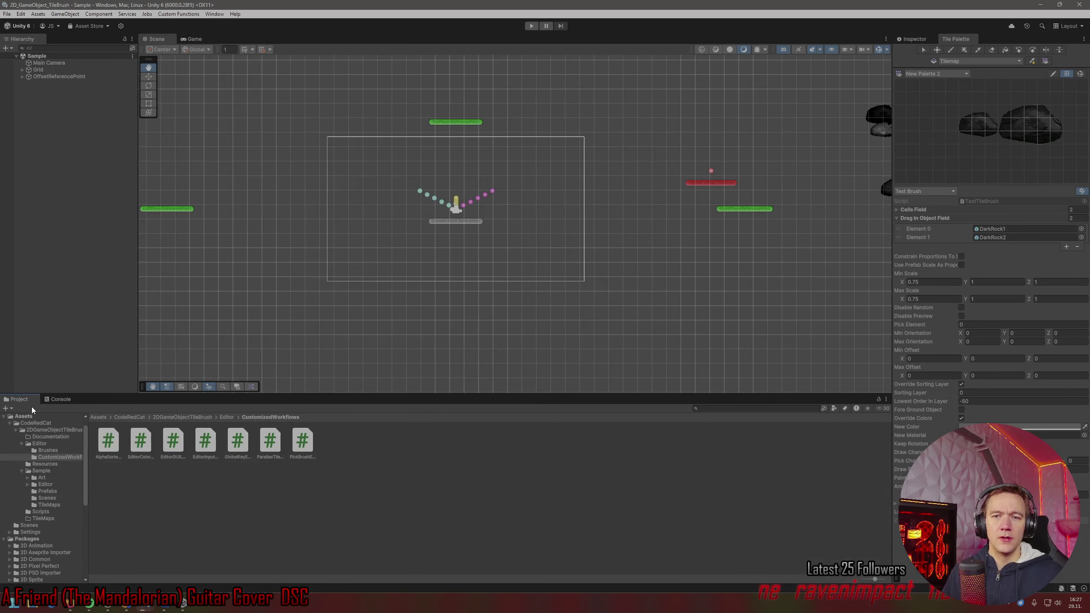
left_click(15, 430)
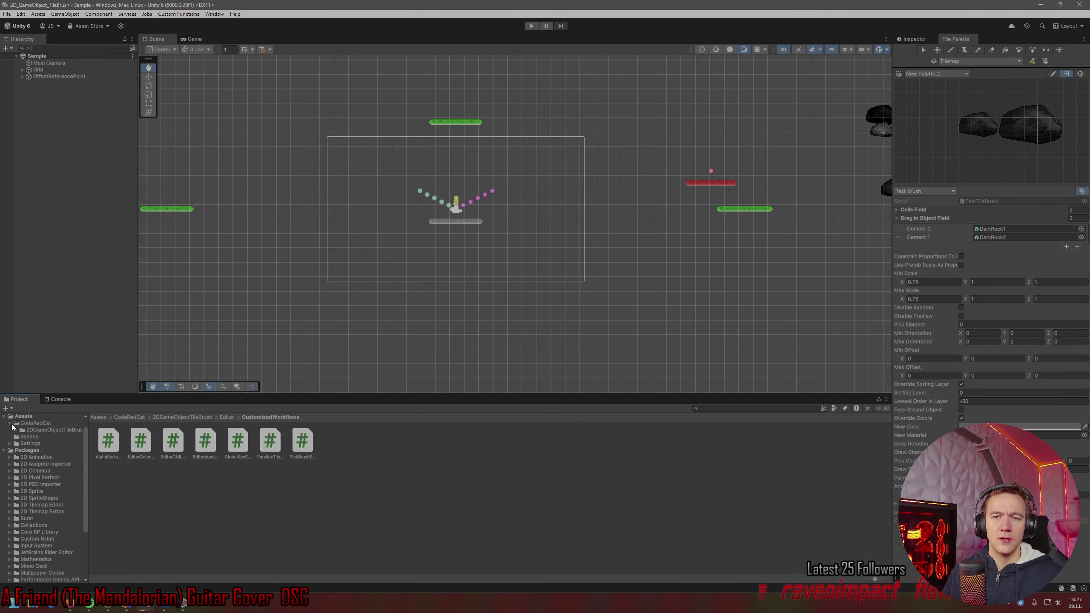
left_click(9, 423)
Bring the 2DTest project to the front and maximize its editor window.
mouse_move(146, 606)
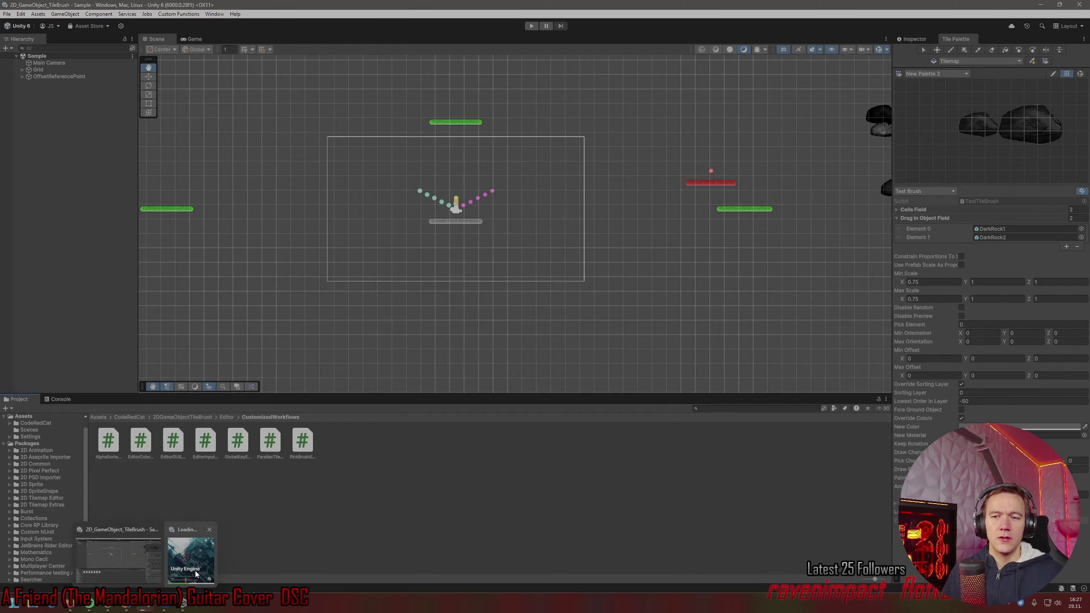
left_click(191, 558)
left_click_drag(485, 266, 527, 279)
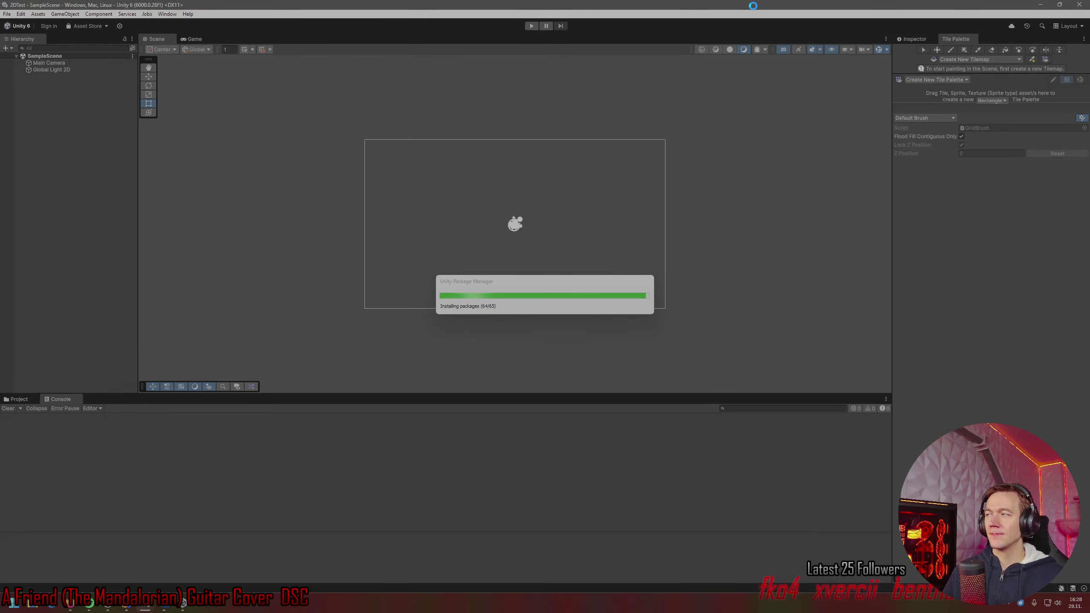
key("ctrl+super+Left")
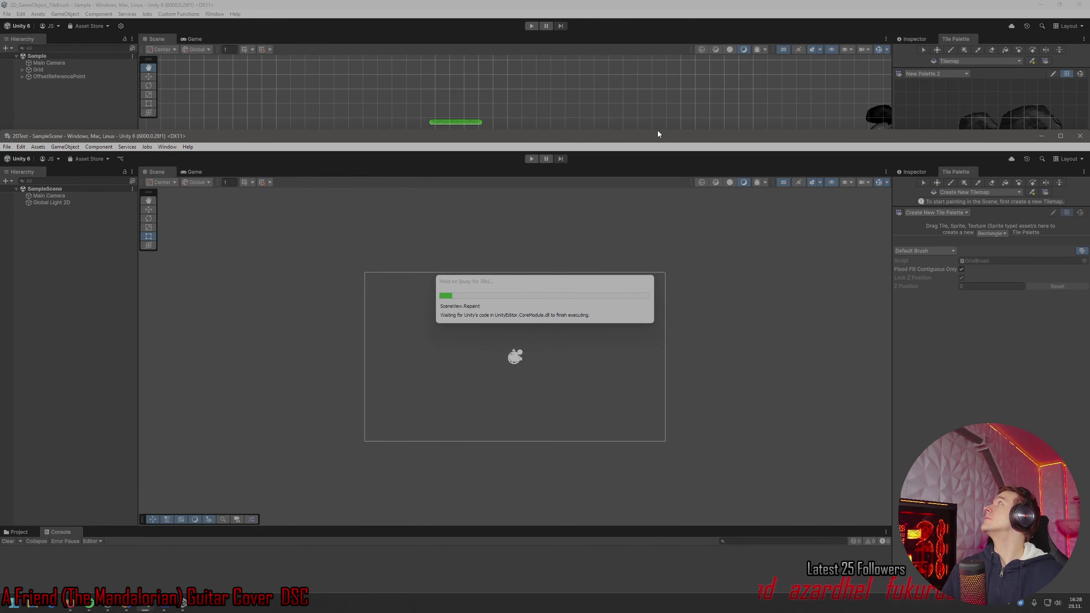
left_click_drag(659, 138, 262, 1)
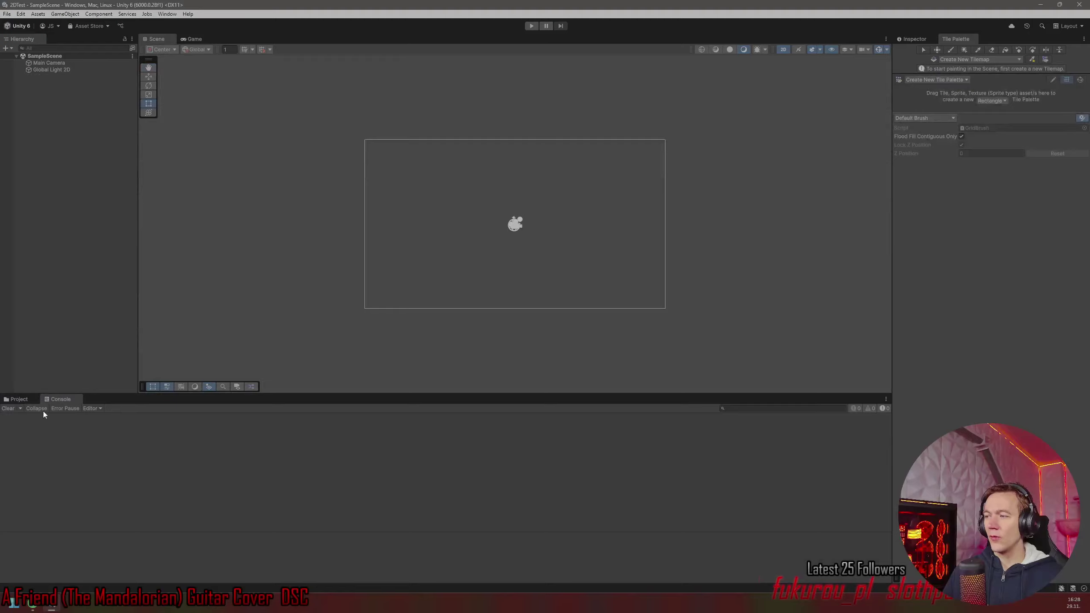
Add the CodeRedCat folder to the 2DTest project's Assets and make Test Brush the active tile palette brush.
left_click(26, 399)
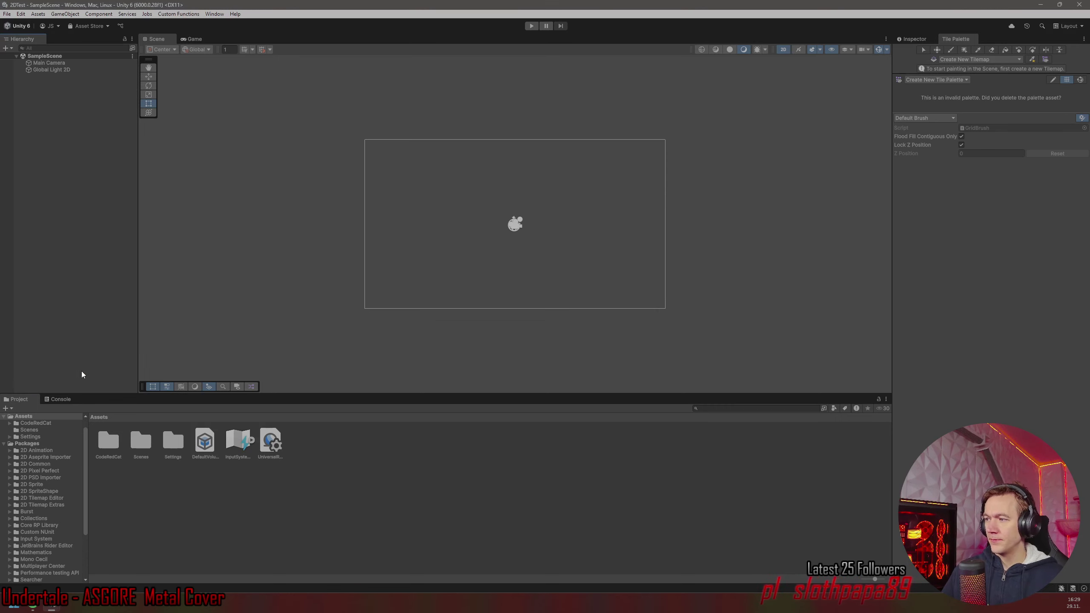
left_click(60, 399)
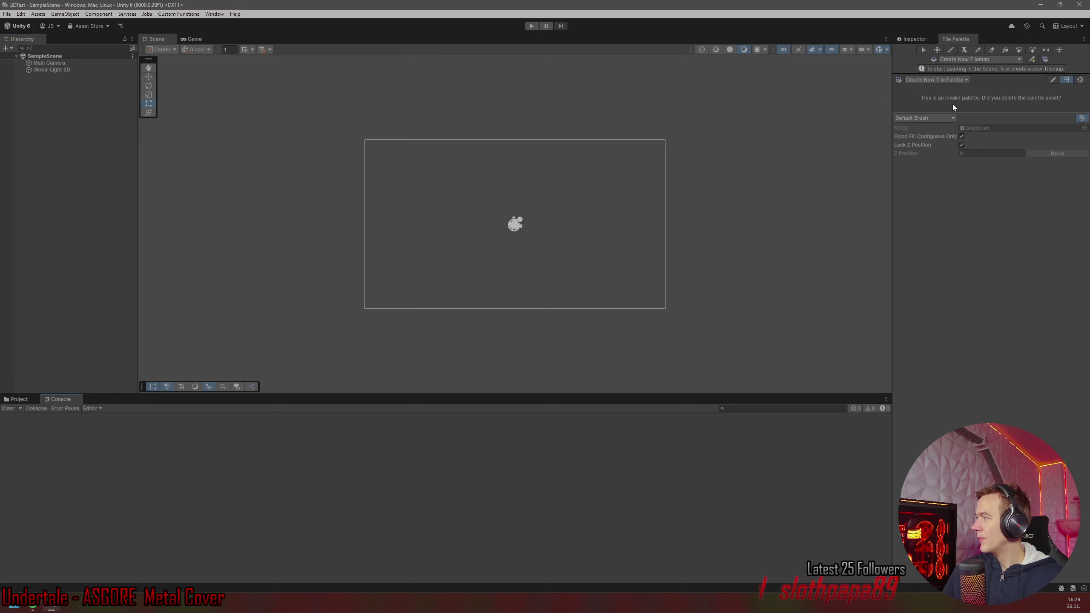
left_click(927, 117)
left_click(920, 172)
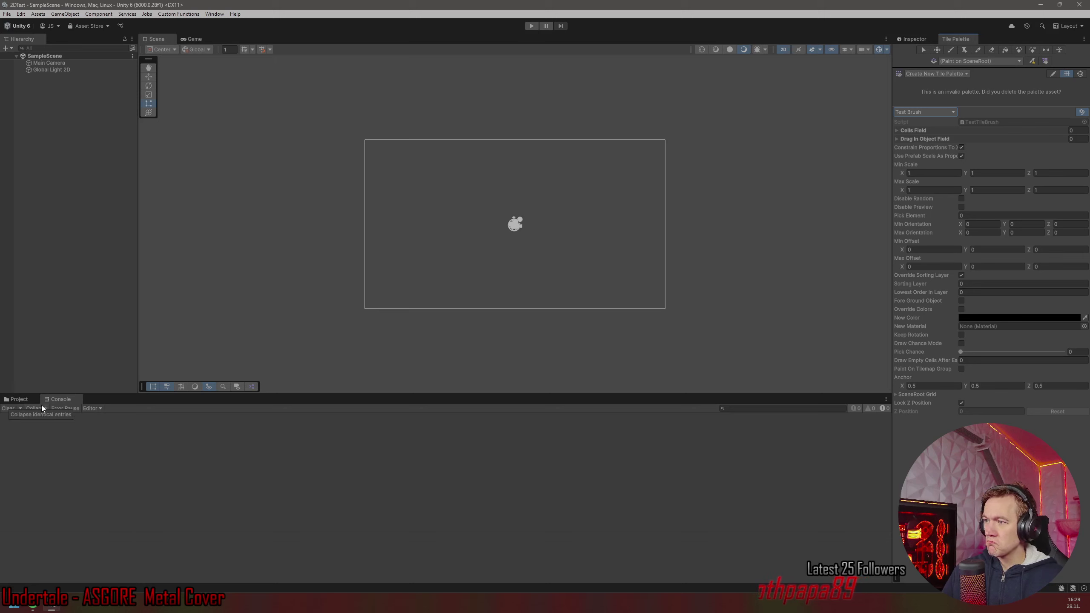
Open GameObjectTileBrush.cs from 2DGameObjectTileBrush's Editor/Brushes folder in Rider, trusting the 2DTest solution.
left_click(17, 399)
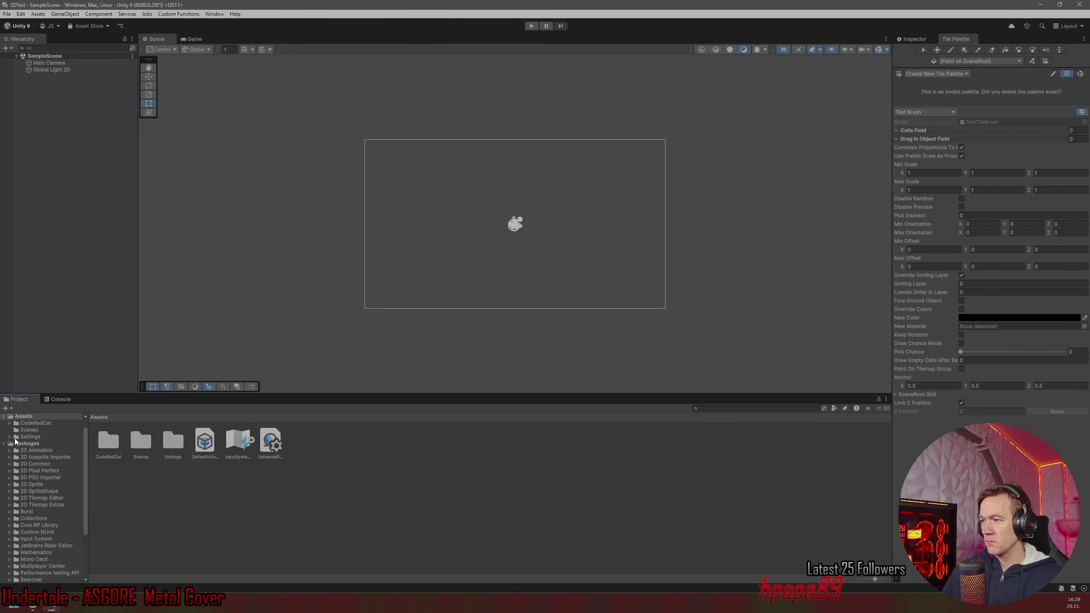
left_click(10, 424)
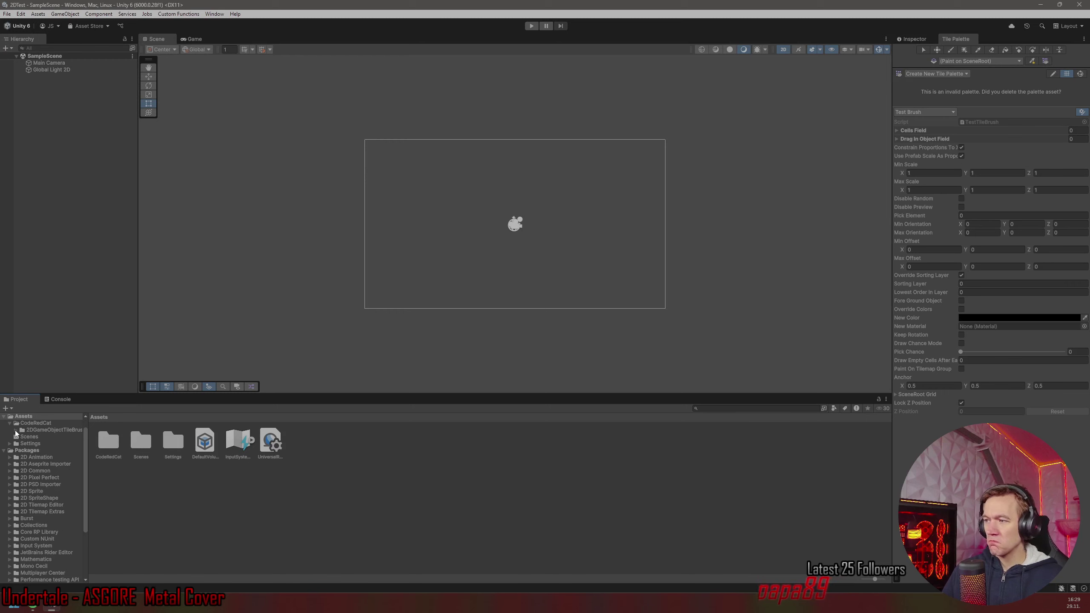
left_click(16, 430)
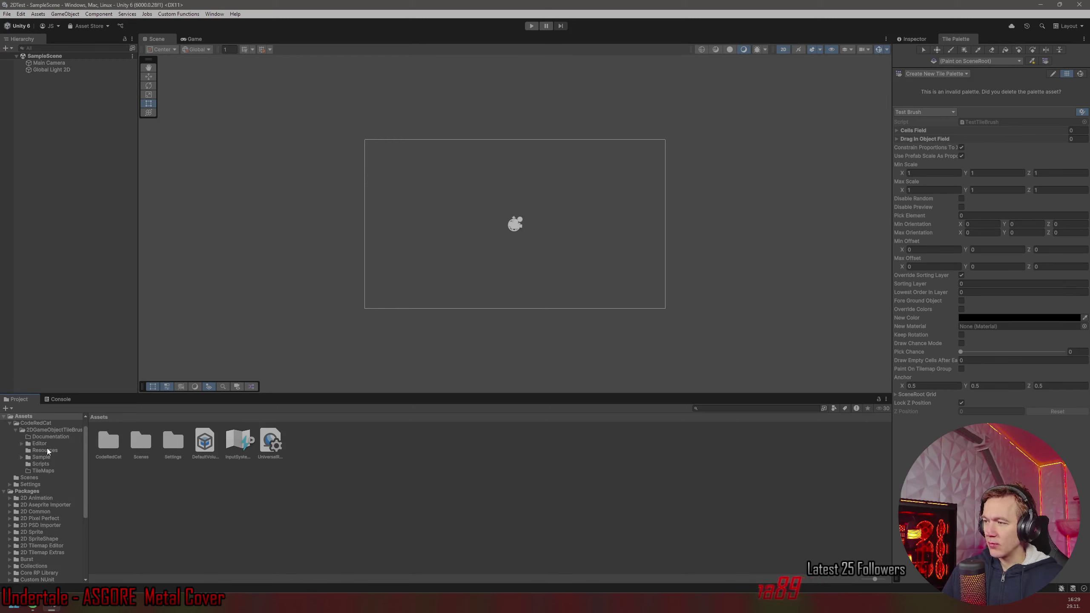
left_click(40, 457)
left_click(39, 444)
left_click(41, 451)
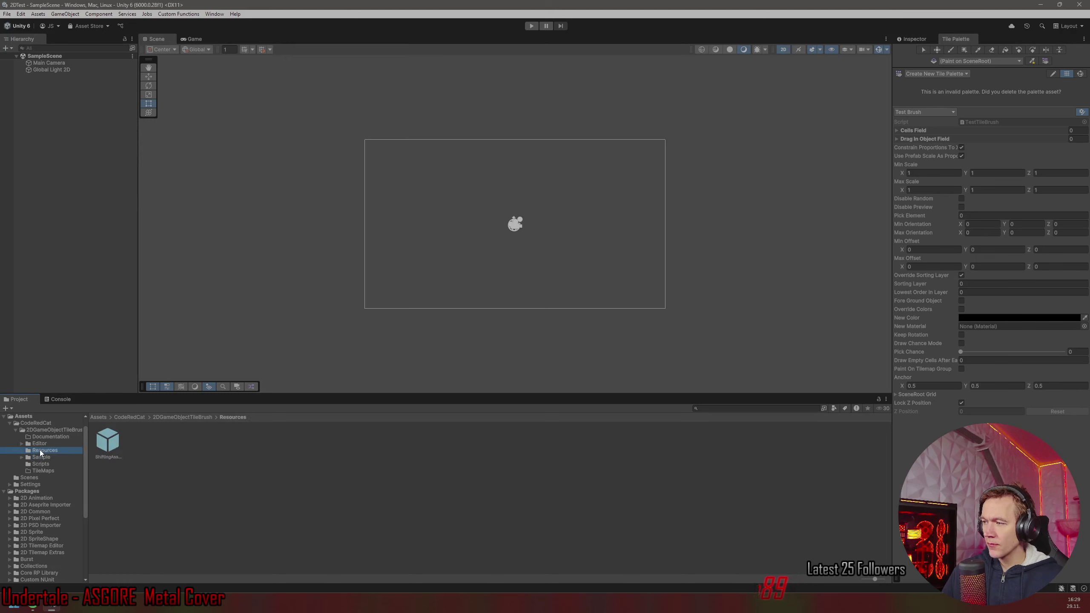
left_click(40, 444)
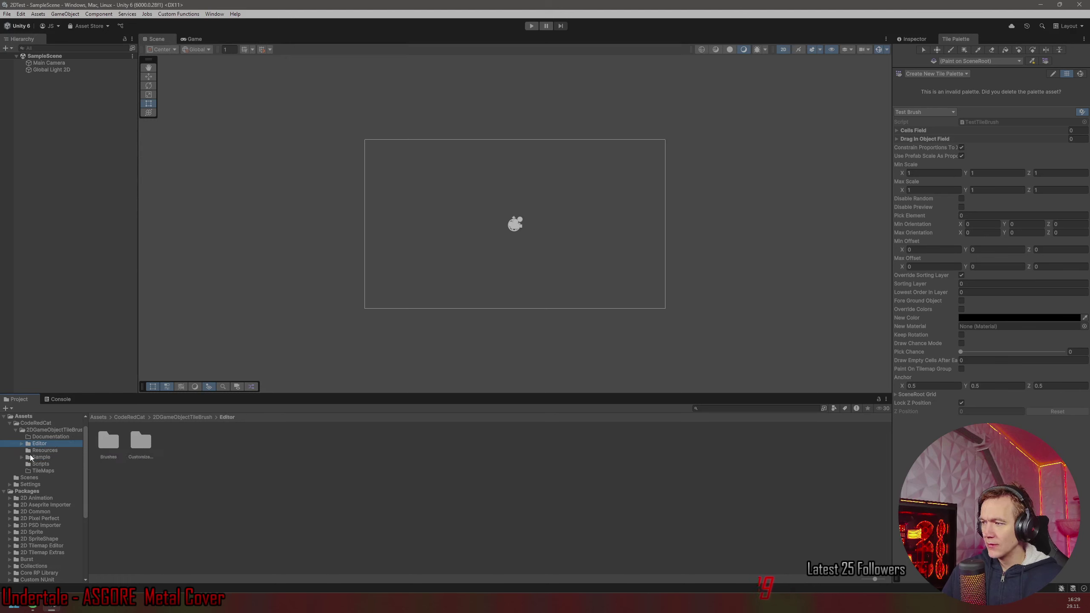
double_click(101, 445)
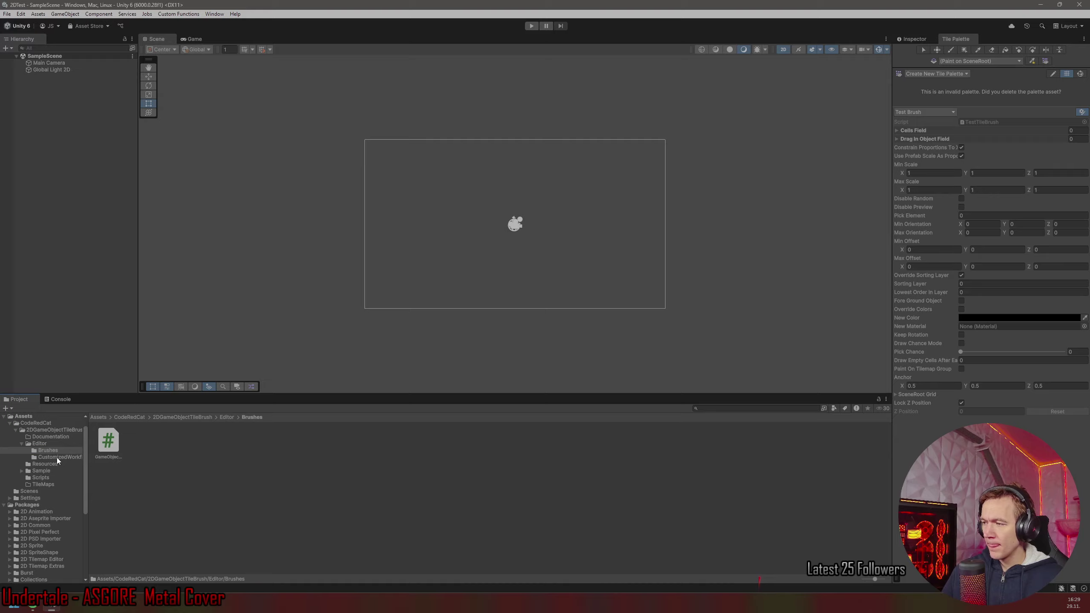
double_click(108, 441)
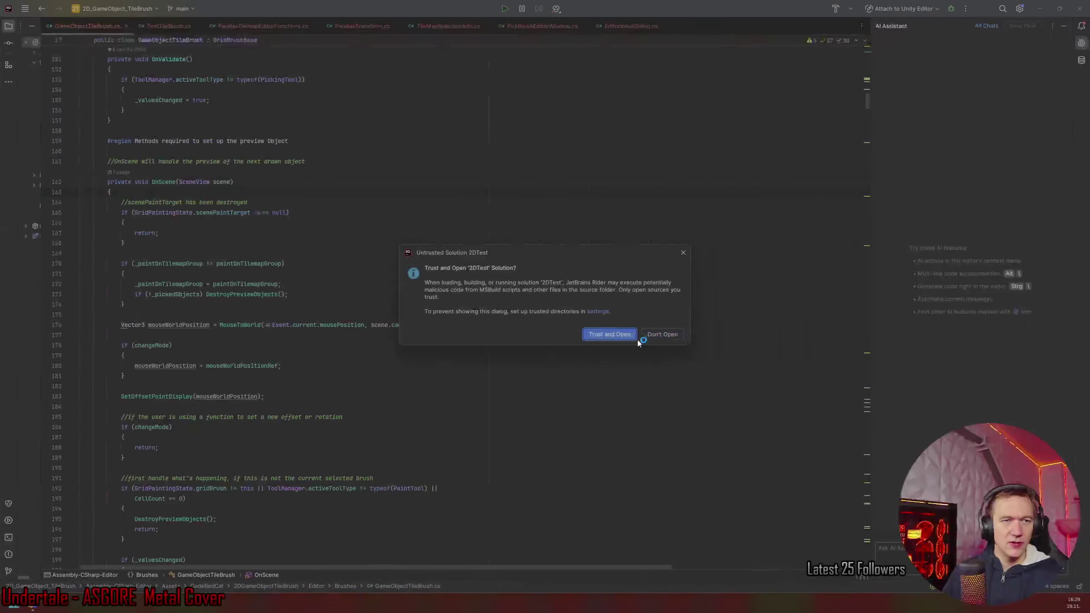
left_click(628, 335)
left_click(563, 318)
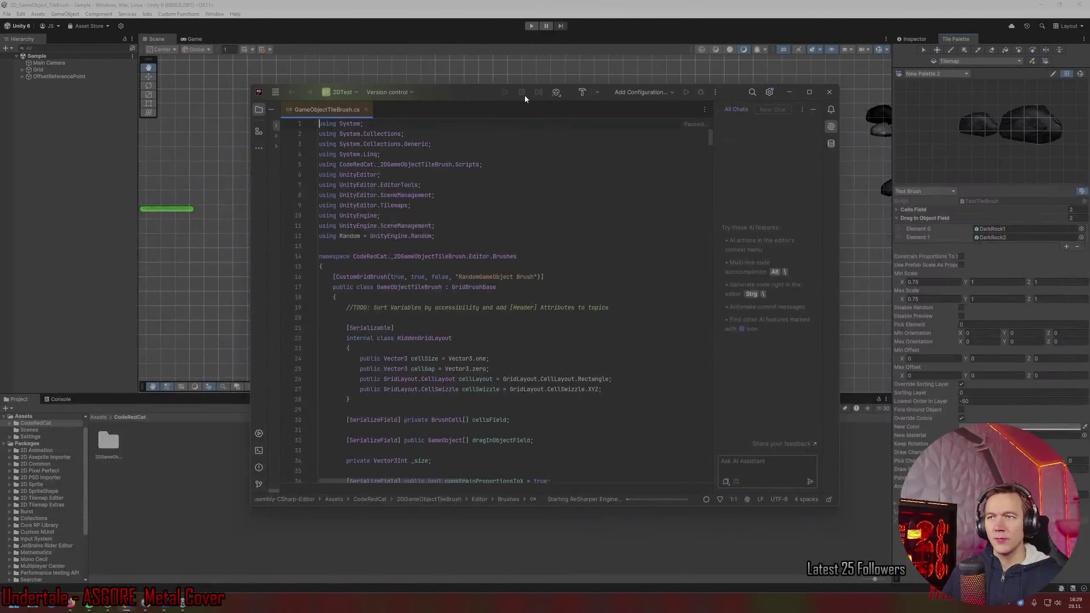
Insert a blank line after the namespace's opening brace, and return to Unity to recompile and check the console.
left_click_drag(466, 92, 452, 1)
left_click(107, 183)
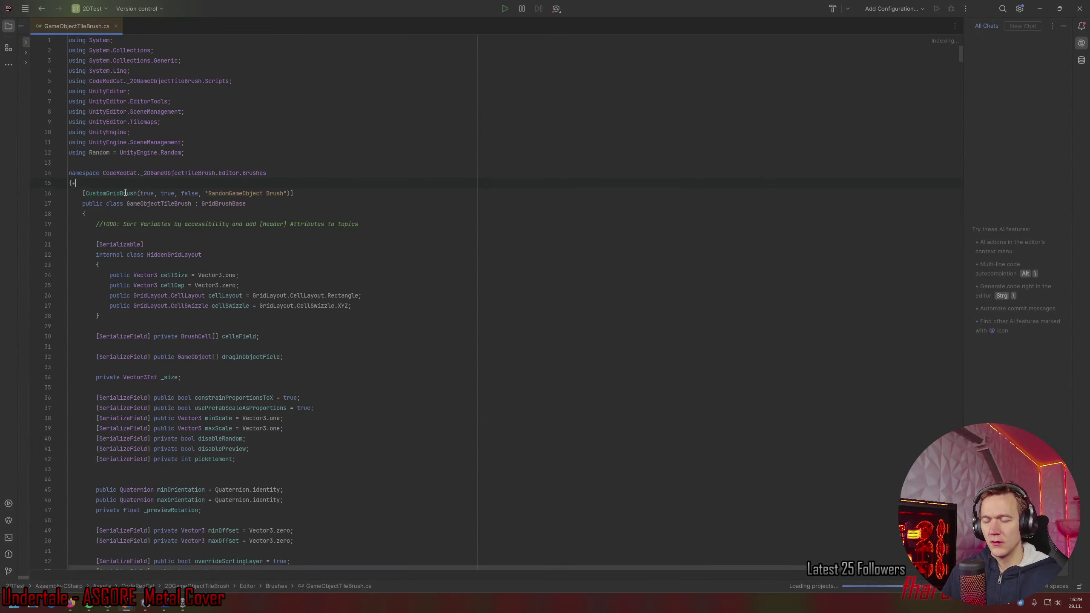
key("Return")
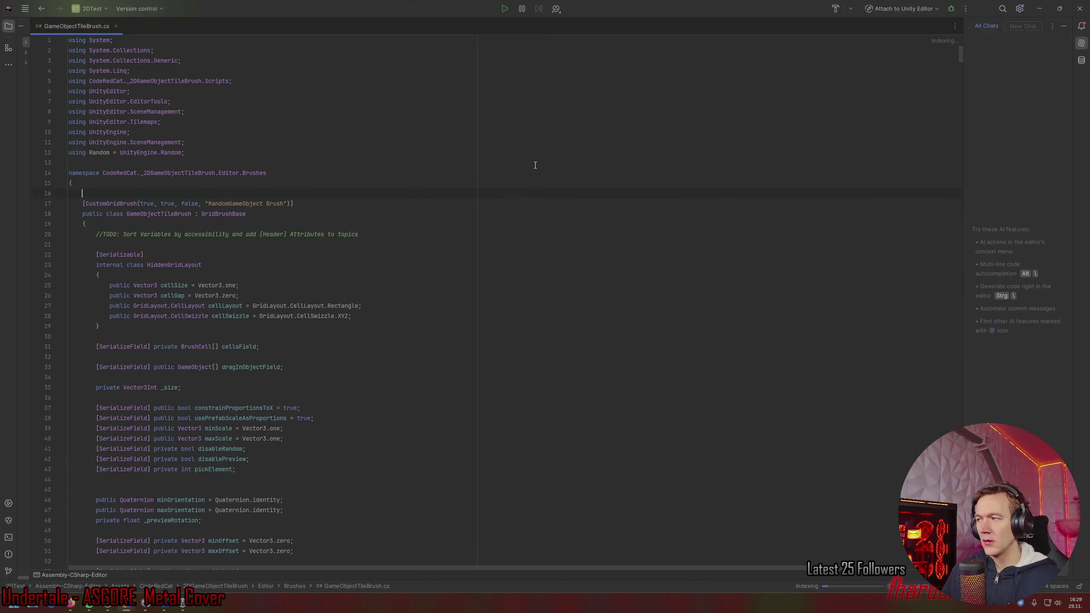
key("alt+Tab")
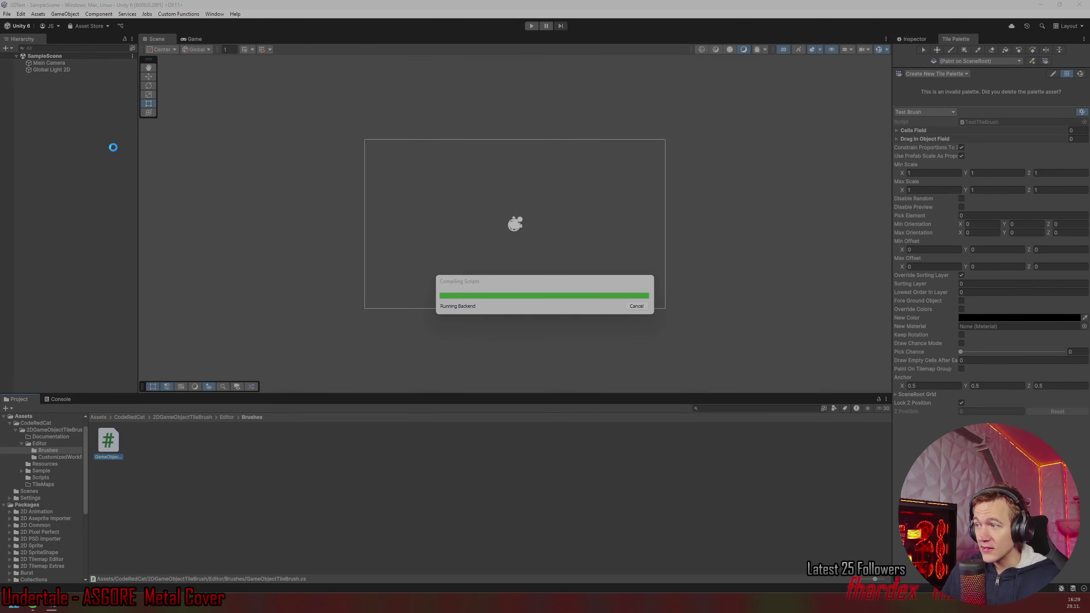
left_click(69, 399)
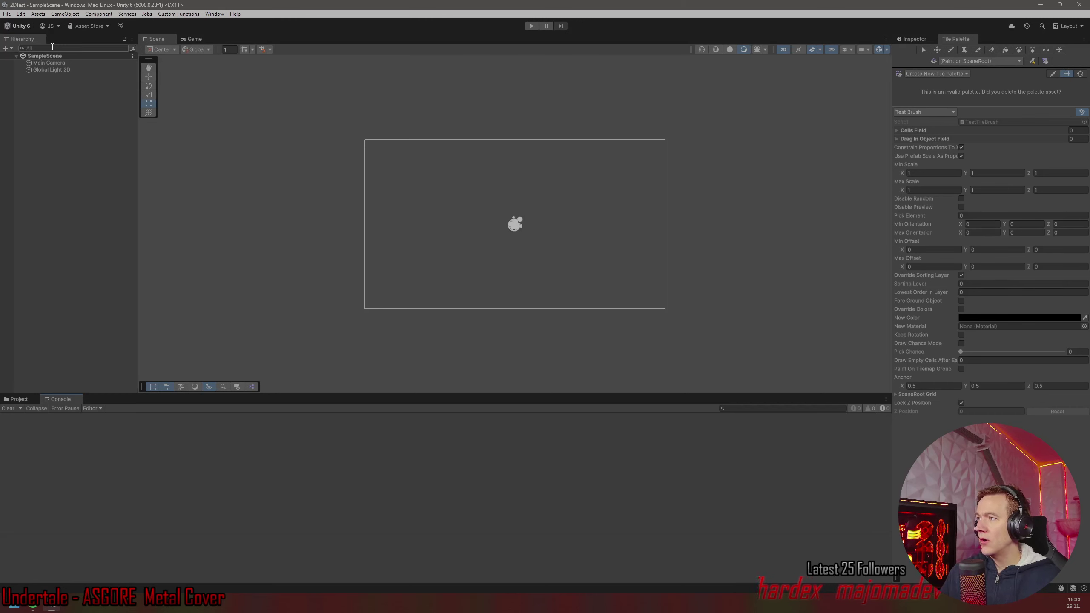
Add a rectangular tilemap with its parent grid to SampleScene, keeping the default name Tilemap.
left_click(49, 62)
right_click(52, 100)
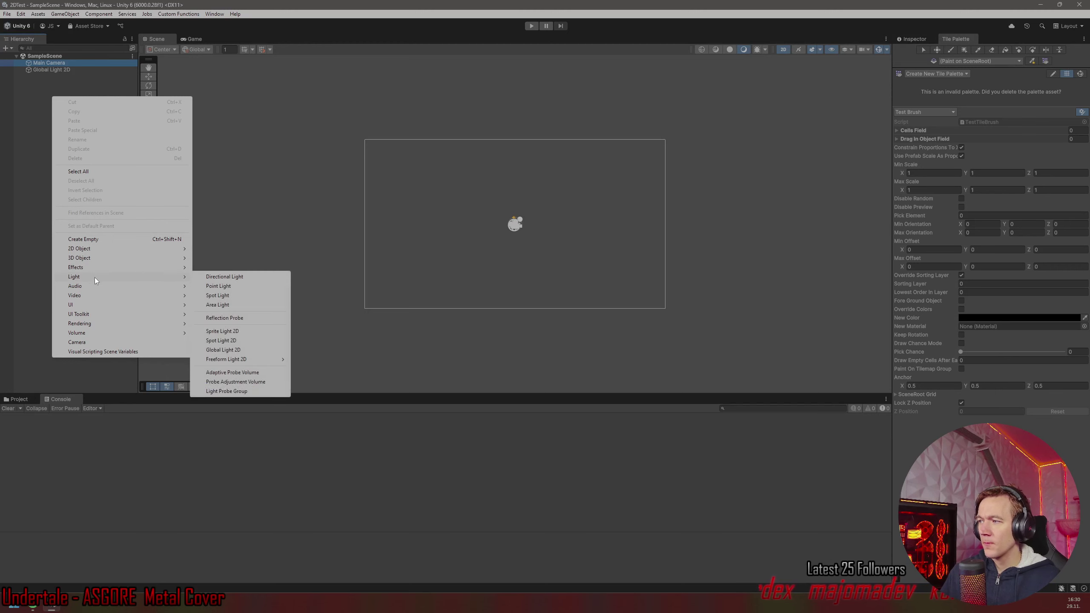
mouse_move(90, 315)
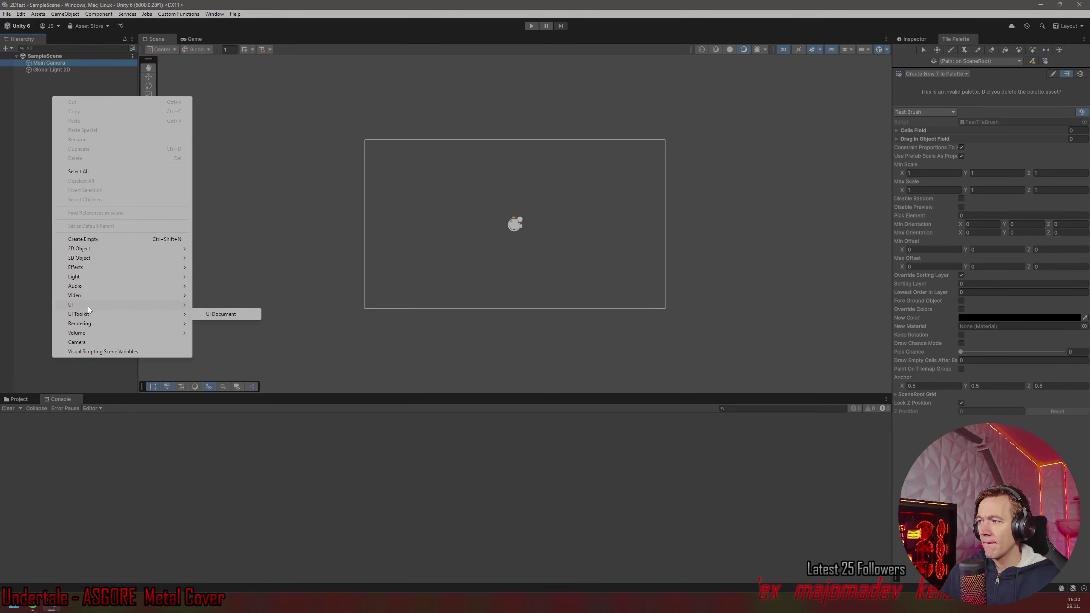
mouse_move(106, 292)
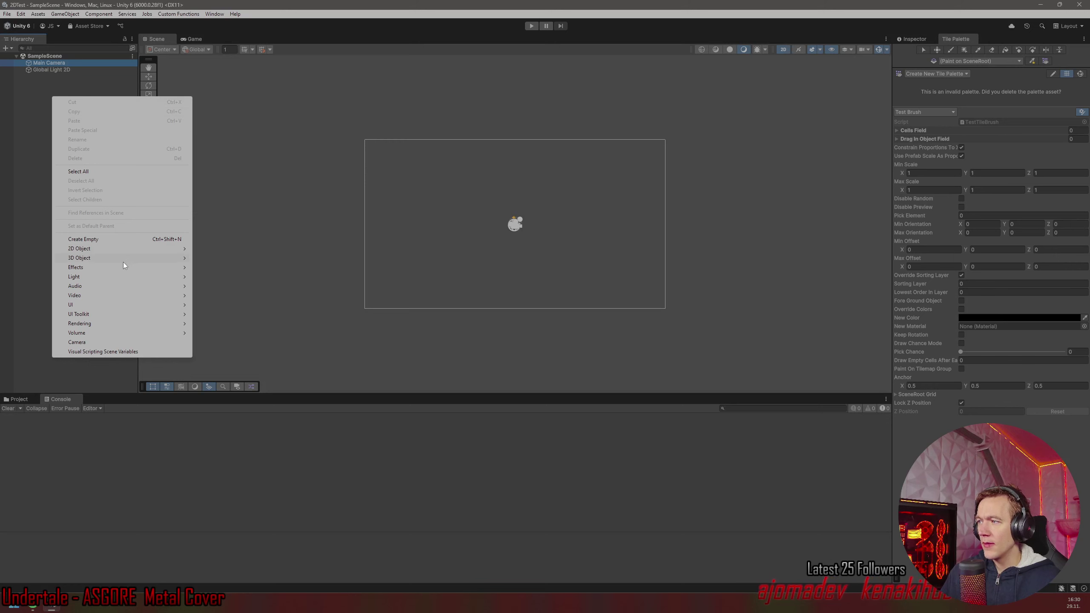
mouse_move(121, 252)
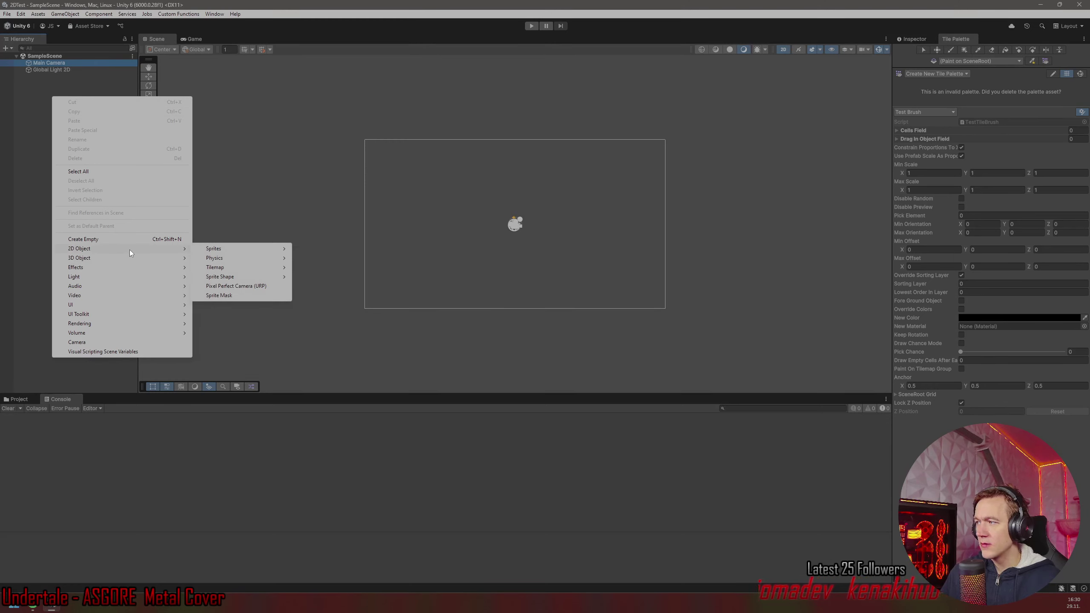
mouse_move(241, 267)
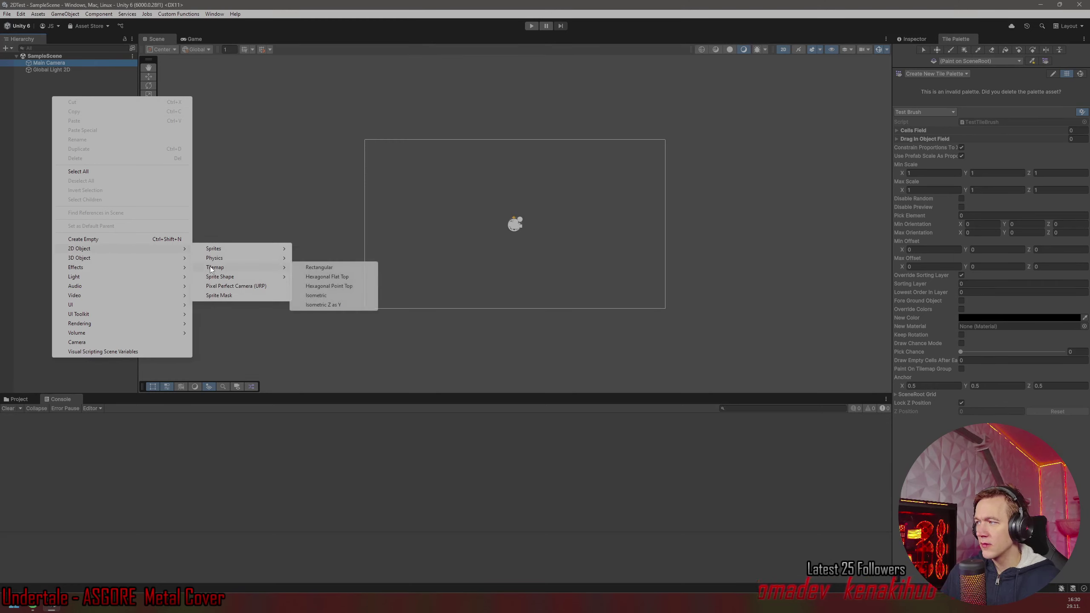
left_click(323, 267)
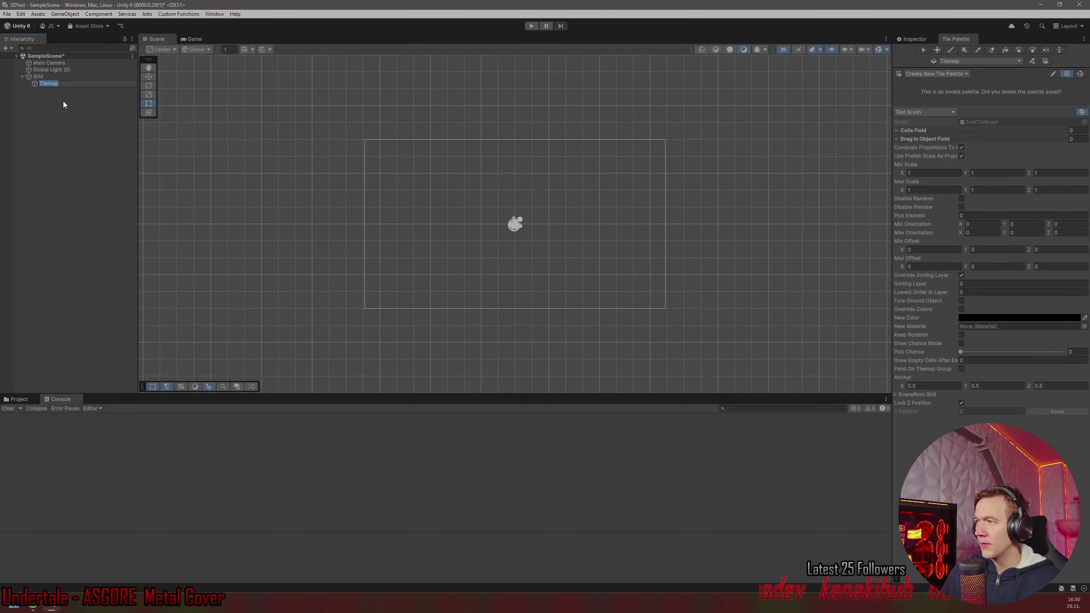
key("Return")
Try to run Setup Tilemap Group on the new Tilemap, accepting the default setup values and start color.
left_click(178, 13)
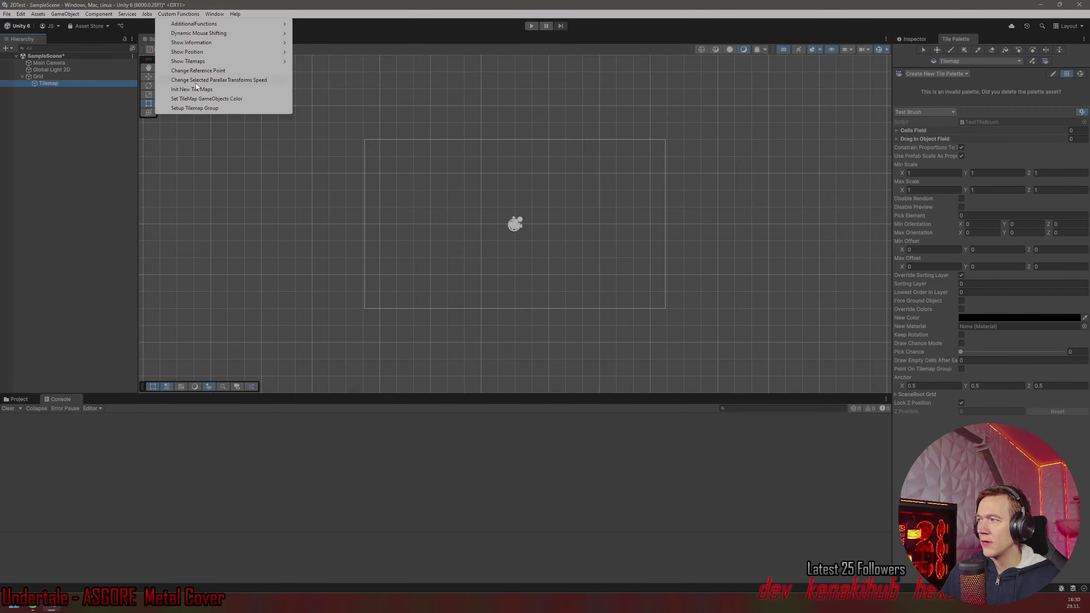
left_click(198, 112)
left_click(171, 114)
left_click(171, 114)
left_click(178, 114)
left_click(179, 114)
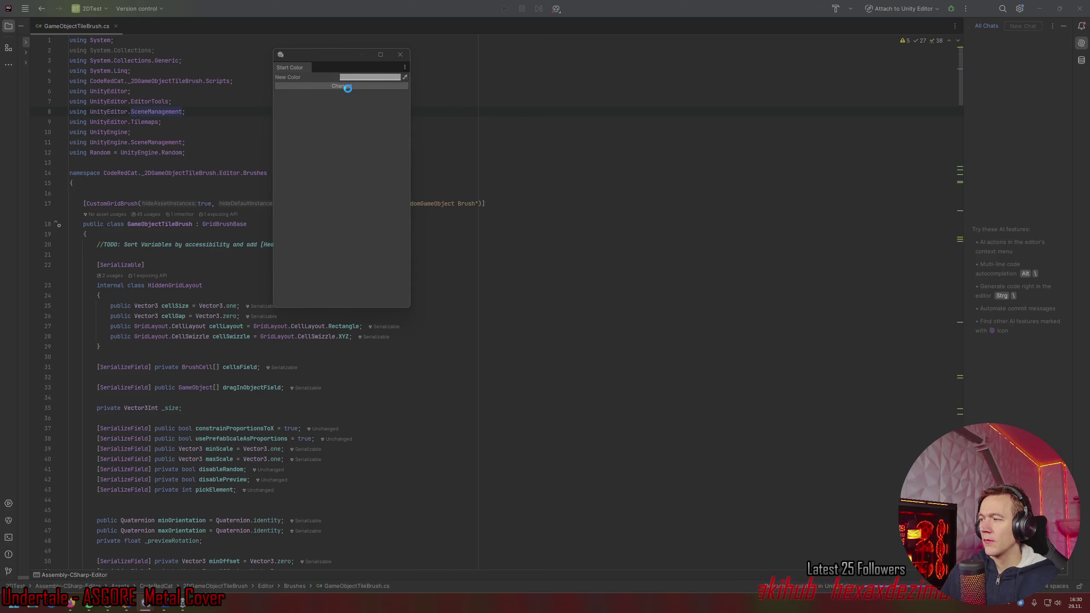
left_click(348, 87)
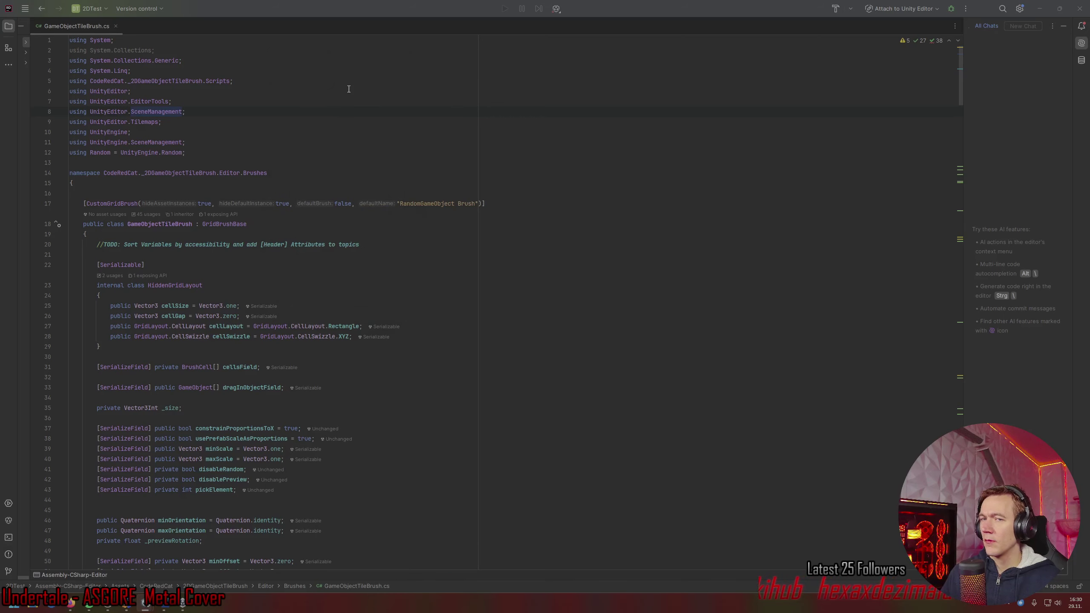
Minimize Rider and bring the 2DTest Unity editor back to the front.
left_click(146, 603)
left_click(146, 604)
mouse_move(183, 603)
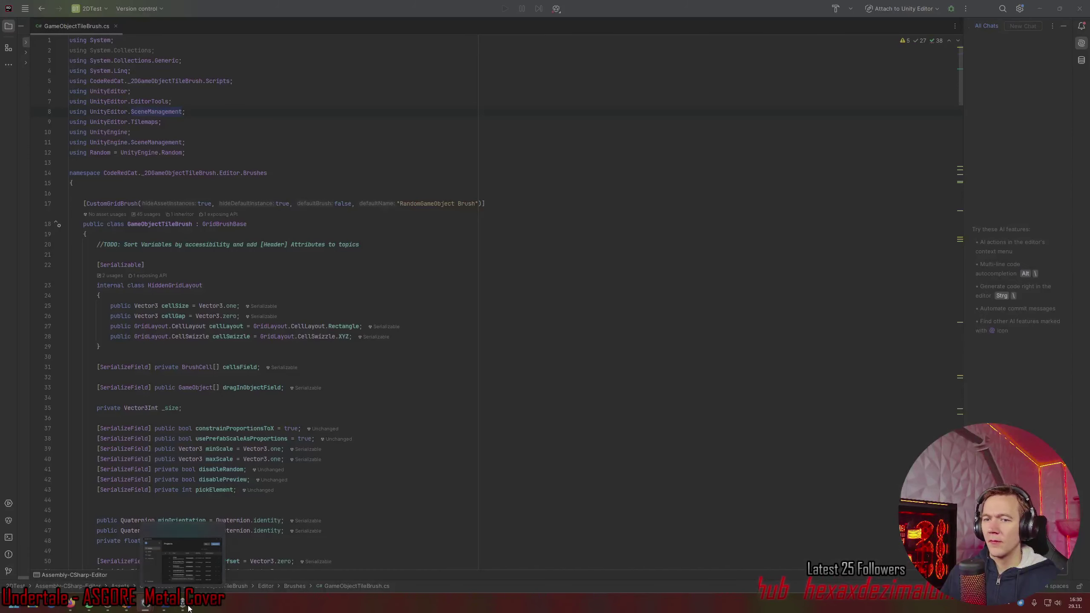
left_click(146, 603)
left_click(1040, 7)
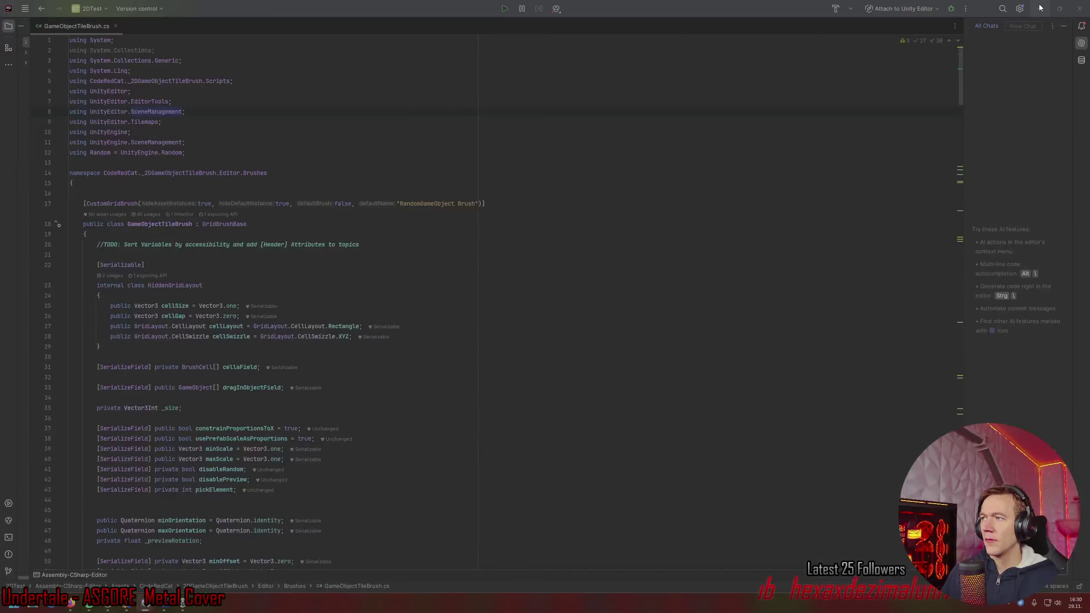
left_click(1040, 7)
left_click(1040, 7)
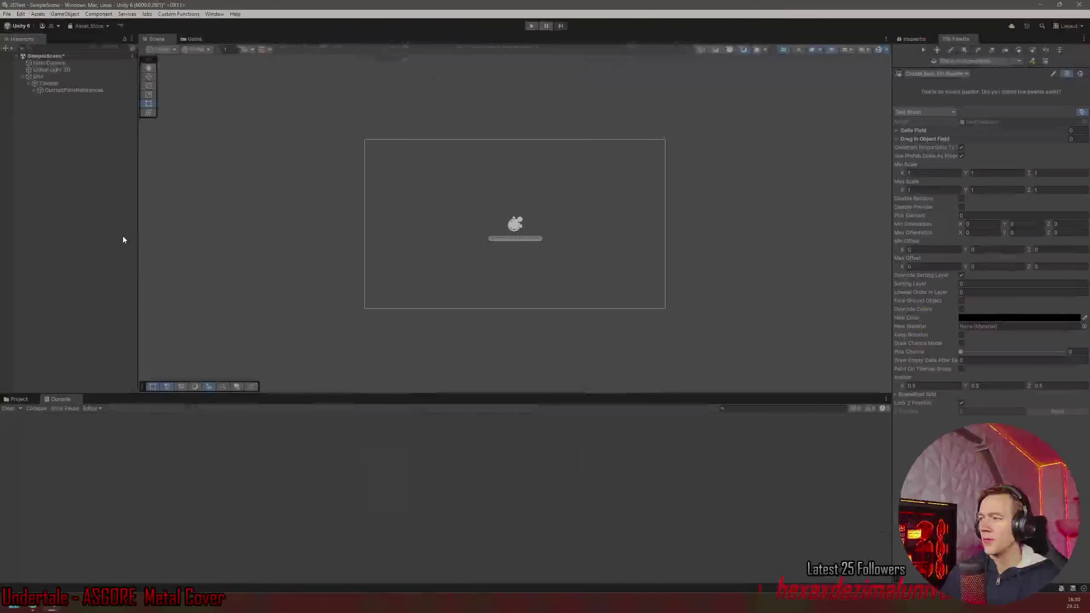
Run Setup Tilemap Group on Tilemap with the default layer amount, start parallax speed 0, the default start color and Test Brush.
left_click(48, 83)
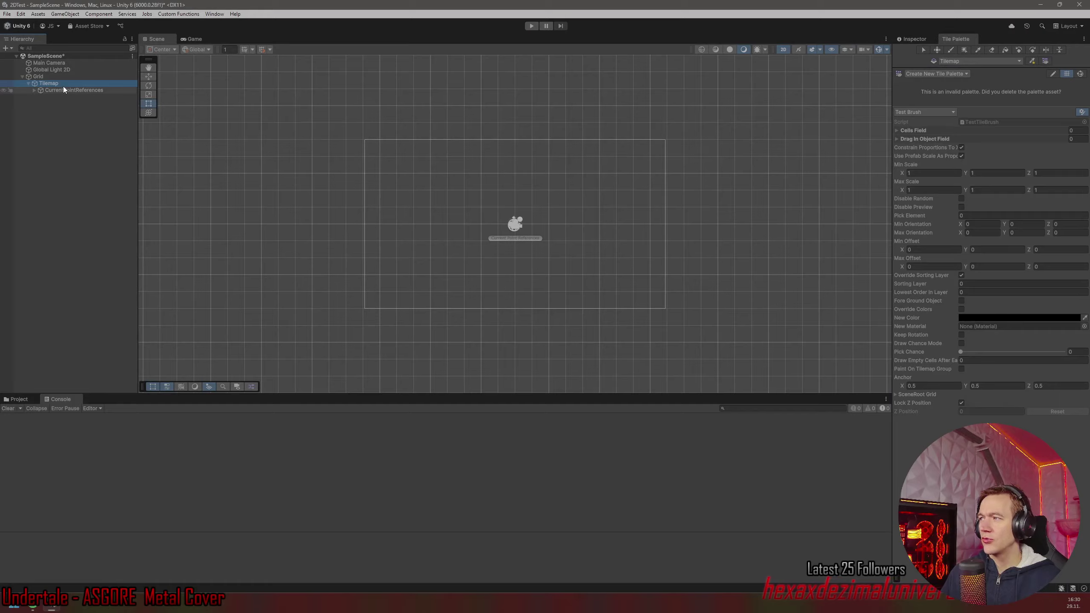
left_click(183, 13)
left_click(204, 108)
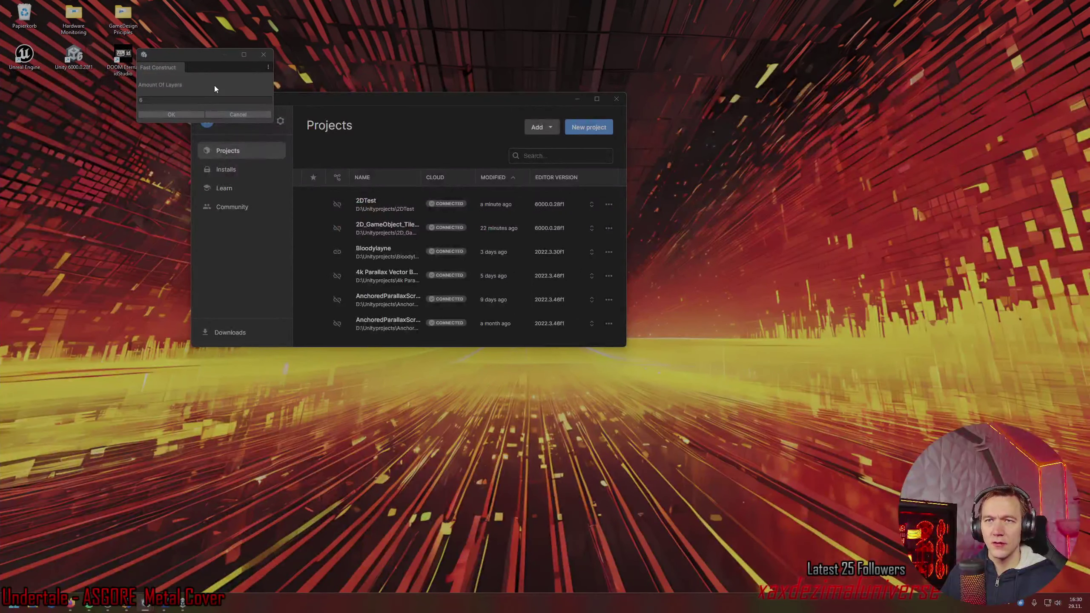
left_click(166, 114)
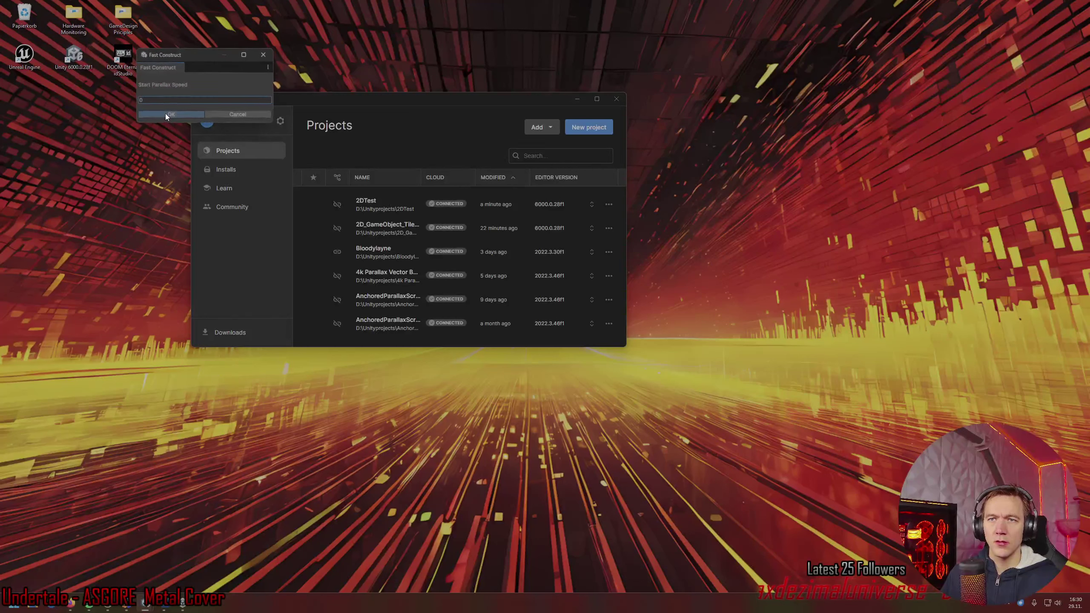
left_click(165, 113)
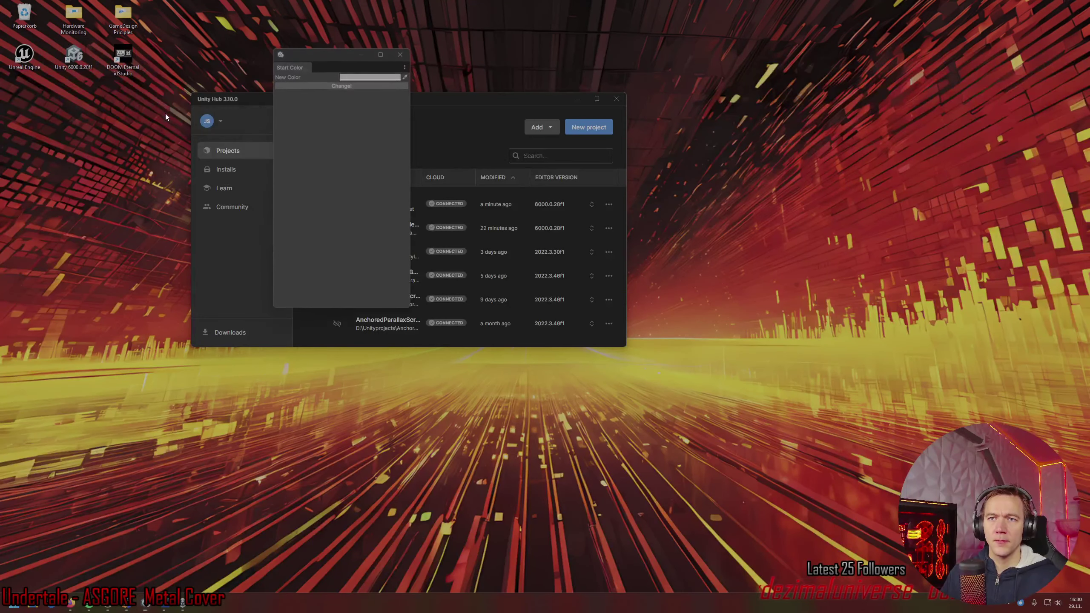
left_click(321, 85)
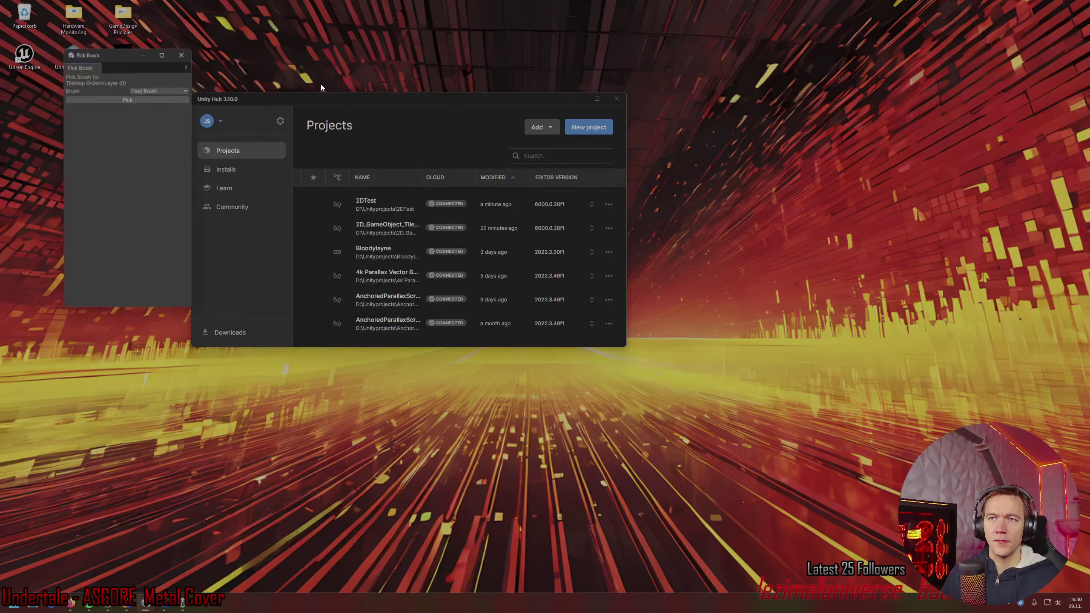
left_click(115, 100)
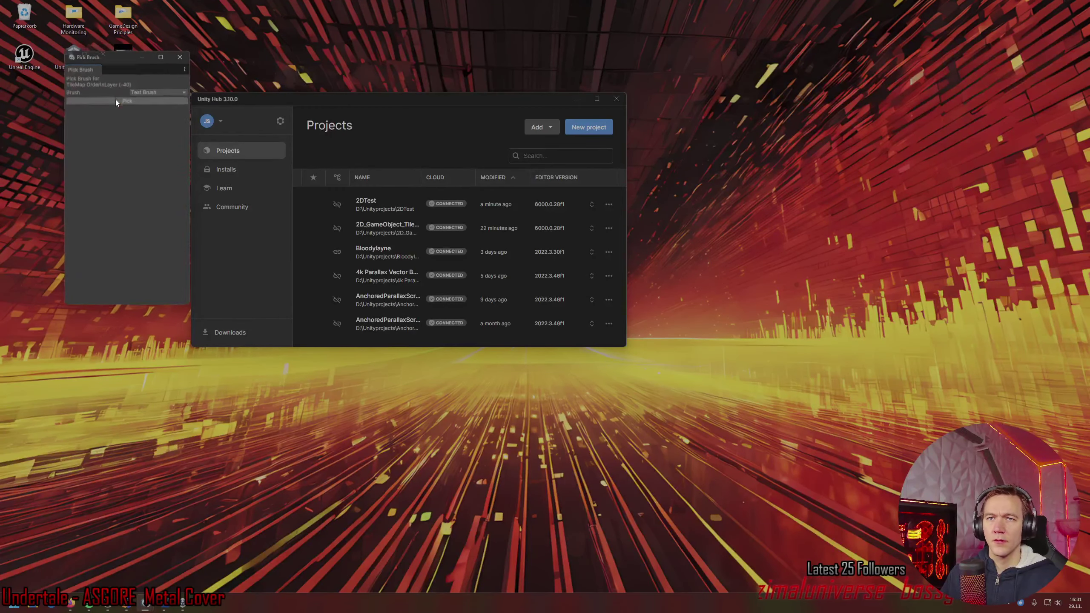
left_click(116, 101)
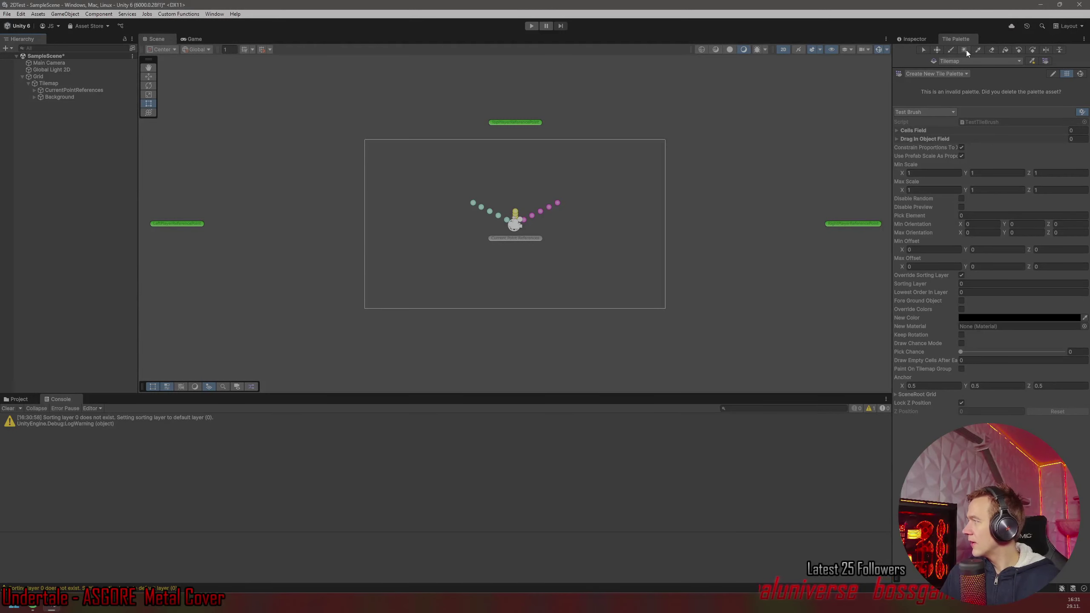
Set TileMap (SO 0) (OIL -10) as the active tilemap and add both rock prefabs from Sample/Prefabs to the brush's Drag In Object Field.
left_click(962, 63)
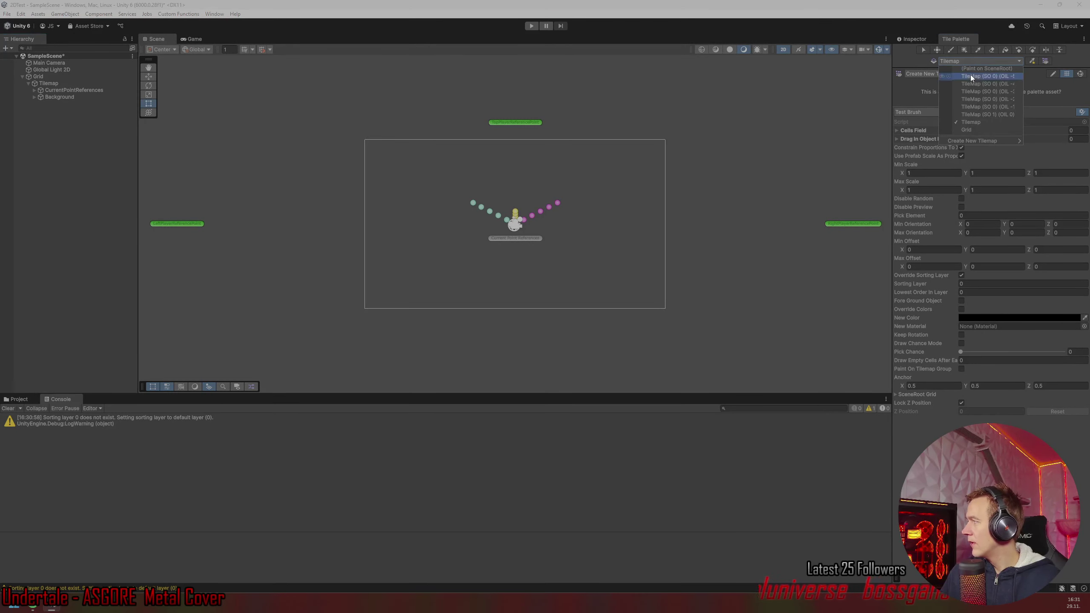
left_click(980, 106)
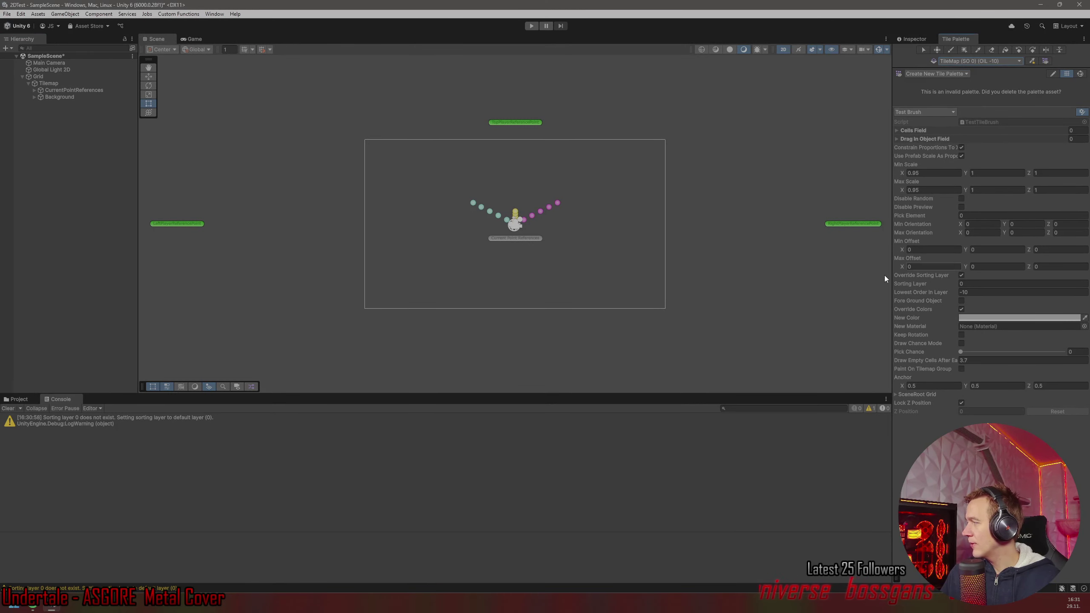
left_click(14, 399)
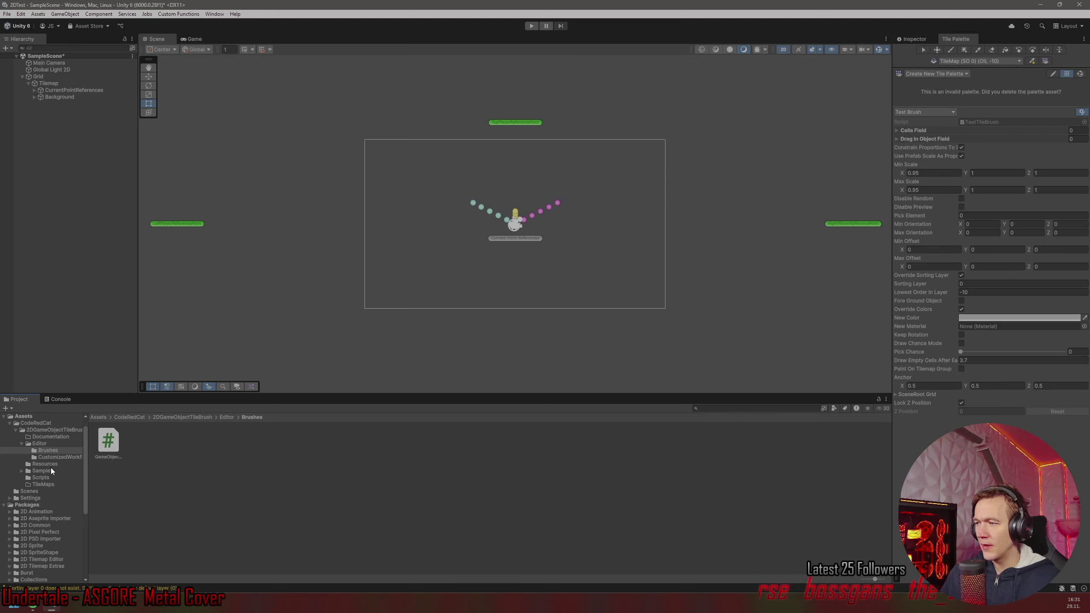
left_click(21, 471)
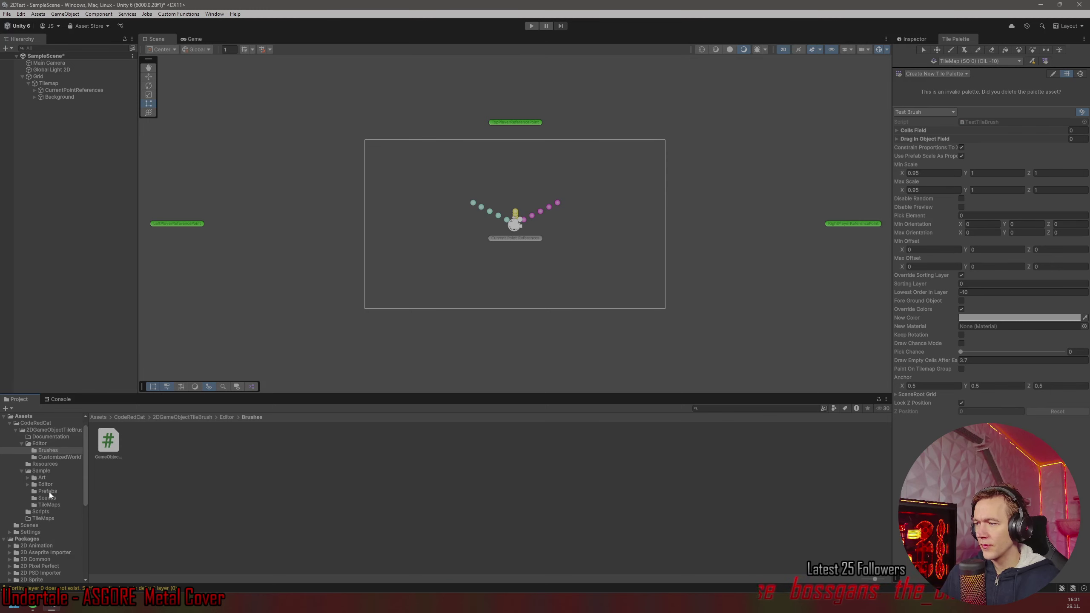
left_click(53, 492)
left_click(108, 440)
mouse_move(102, 445)
left_mouse_down()
mouse_move(791, 214)
mouse_move(949, 138)
left_mouse_up()
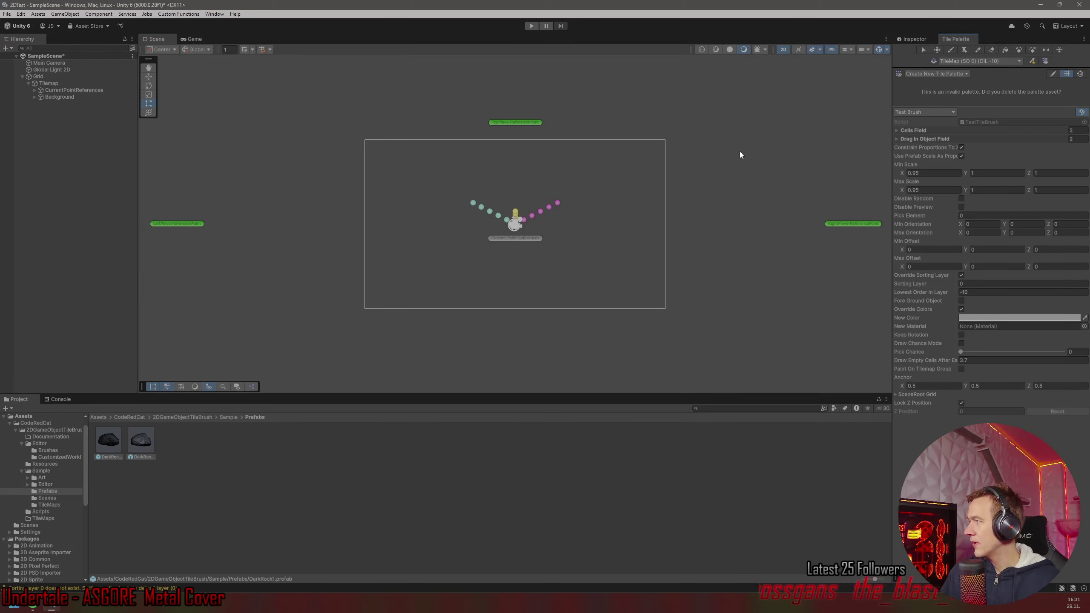
Activate the paint brush with Paint On Tilemap Group enabled and paint a broad diagonal band of rocks from the camera frame's upper right to its lower middle.
left_click(949, 50)
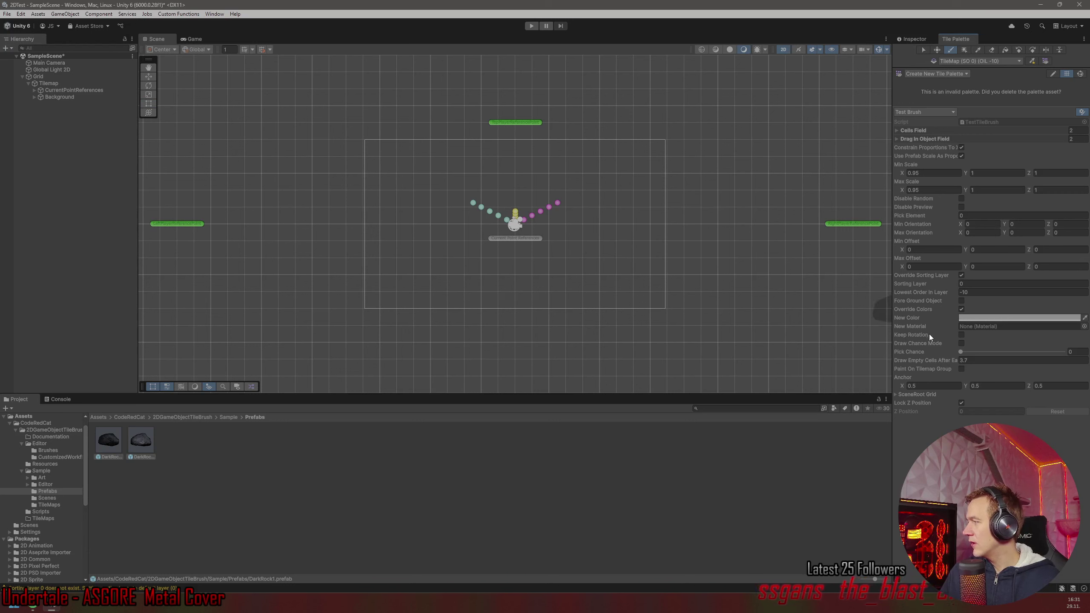
left_click(961, 369)
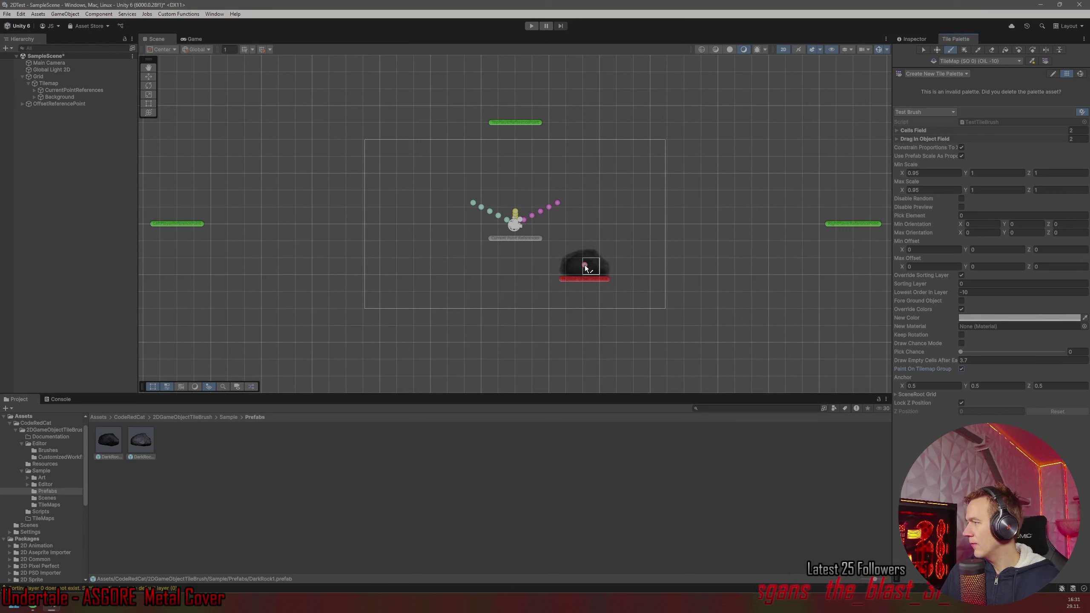
mouse_move(620, 270)
left_mouse_down()
mouse_move(621, 195)
mouse_move(652, 219)
mouse_move(608, 282)
left_mouse_up()
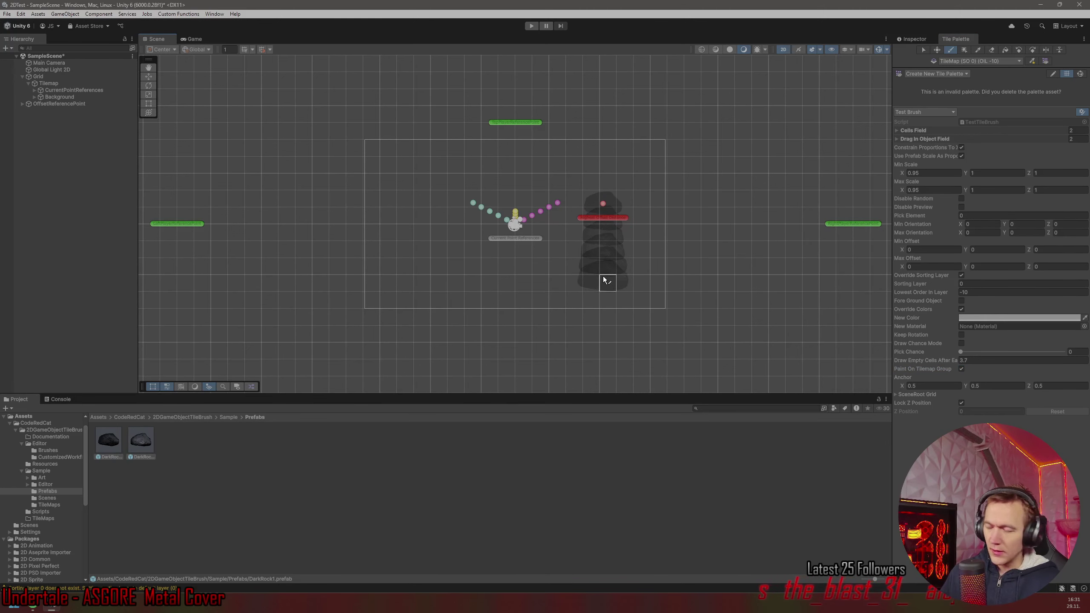
key("r")
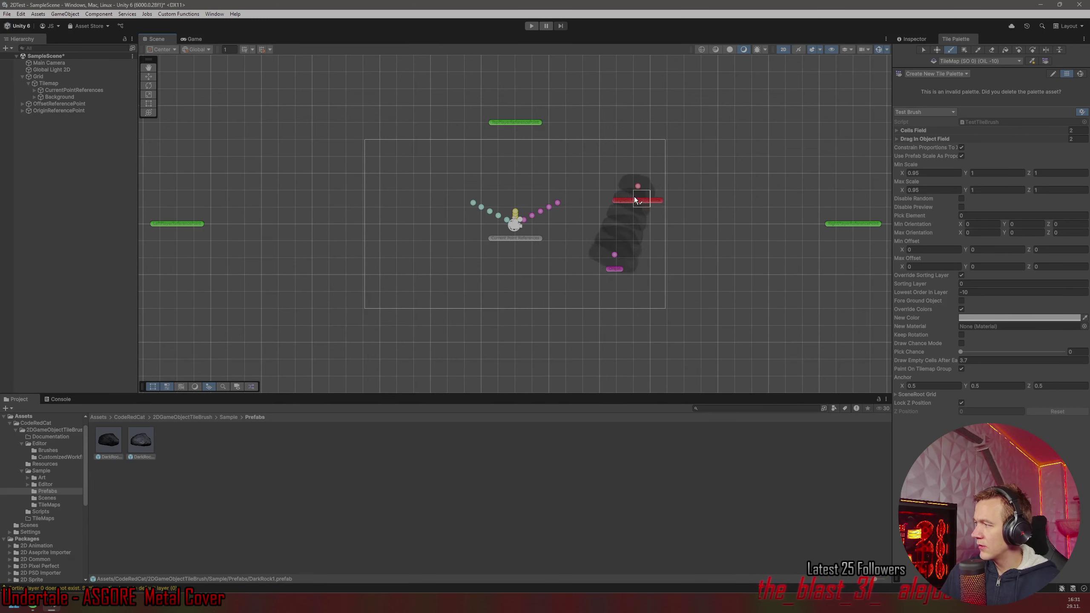
key("r")
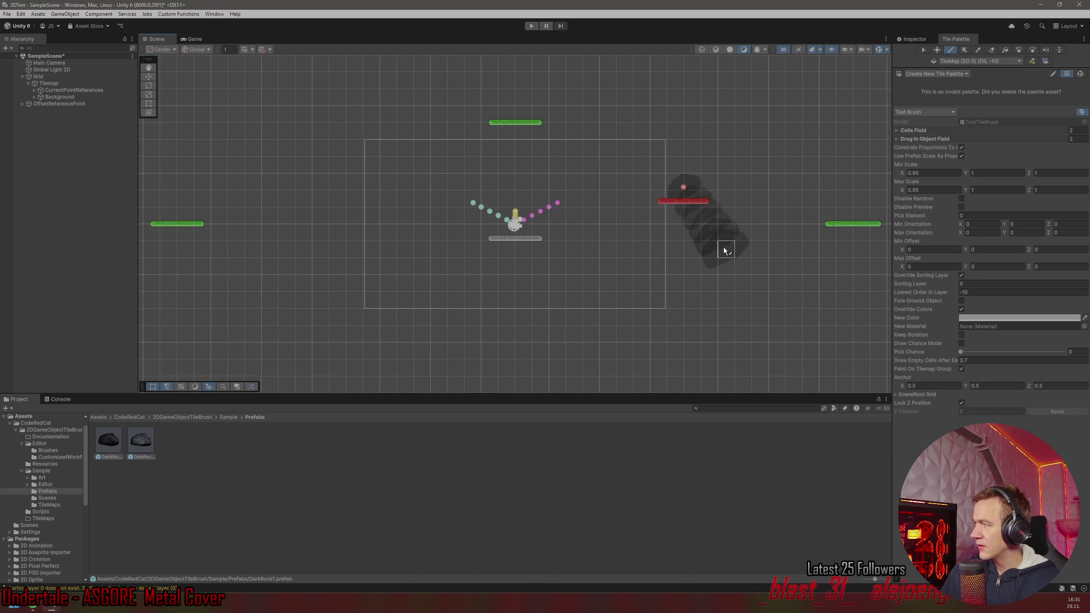
left_click_drag(742, 210, 551, 314)
Create the missing DynamicReferencePoint through the error dialog and test moving it over the painted rocks.
key("r")
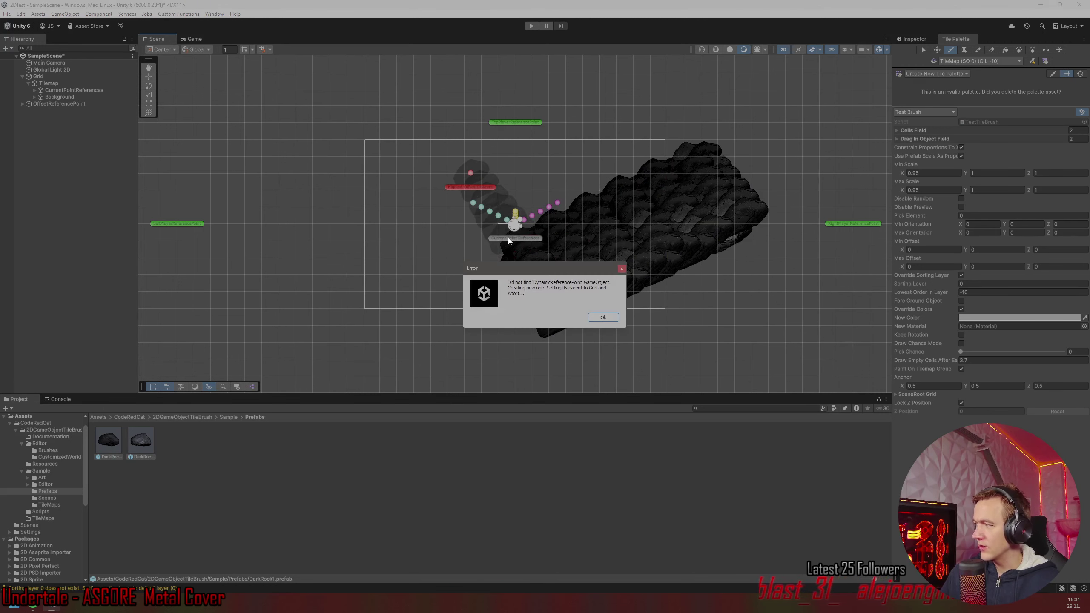
left_click(603, 318)
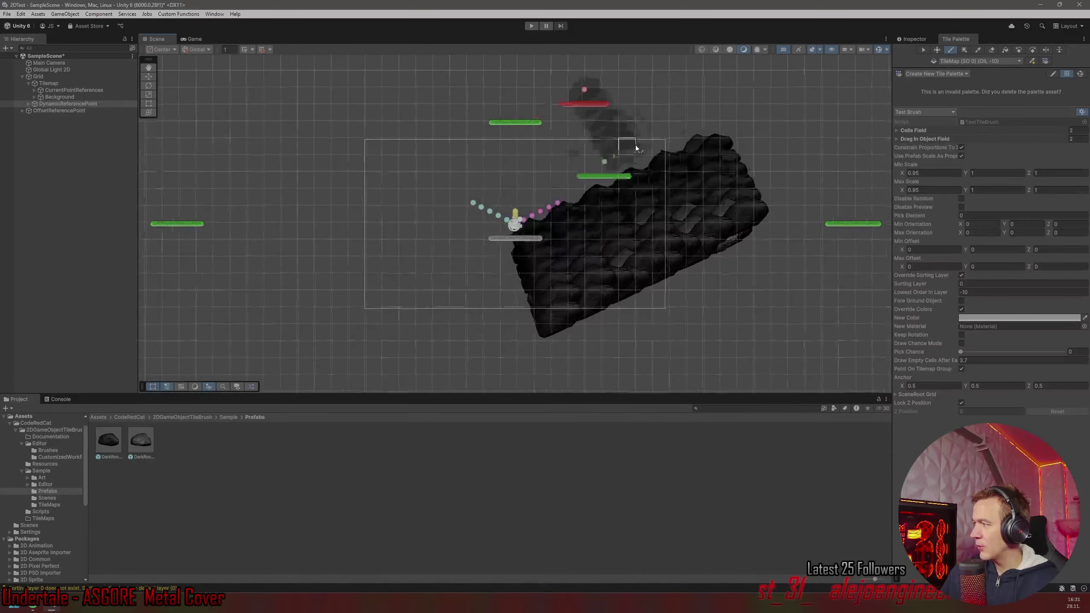
left_click(600, 225)
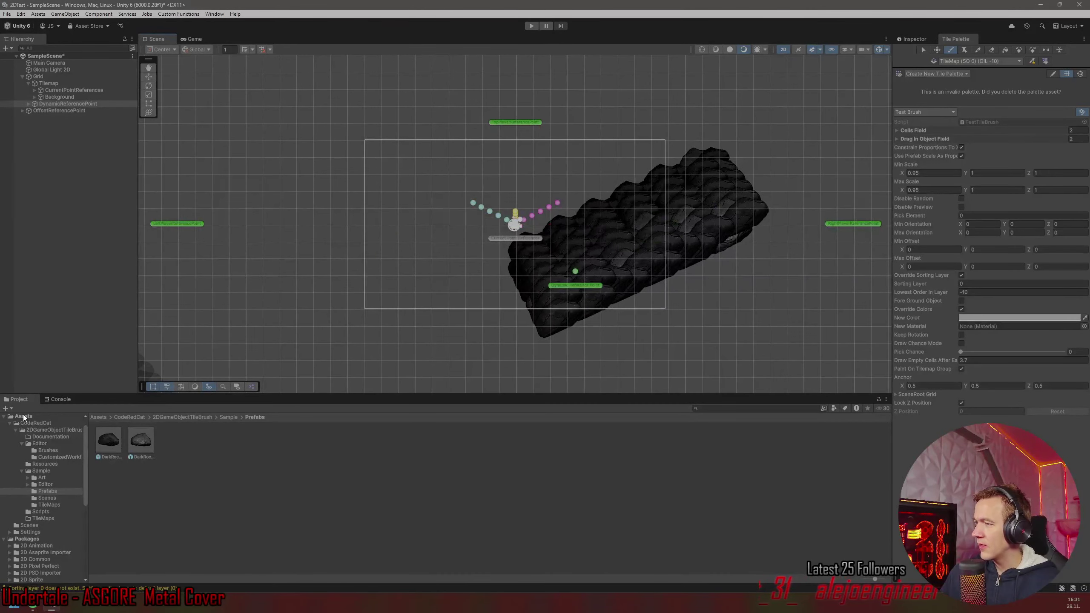
Switch to GameObjectTileBrush.cs in Rider and place the caret on the blank line below the namespace's opening brace.
left_click(52, 400)
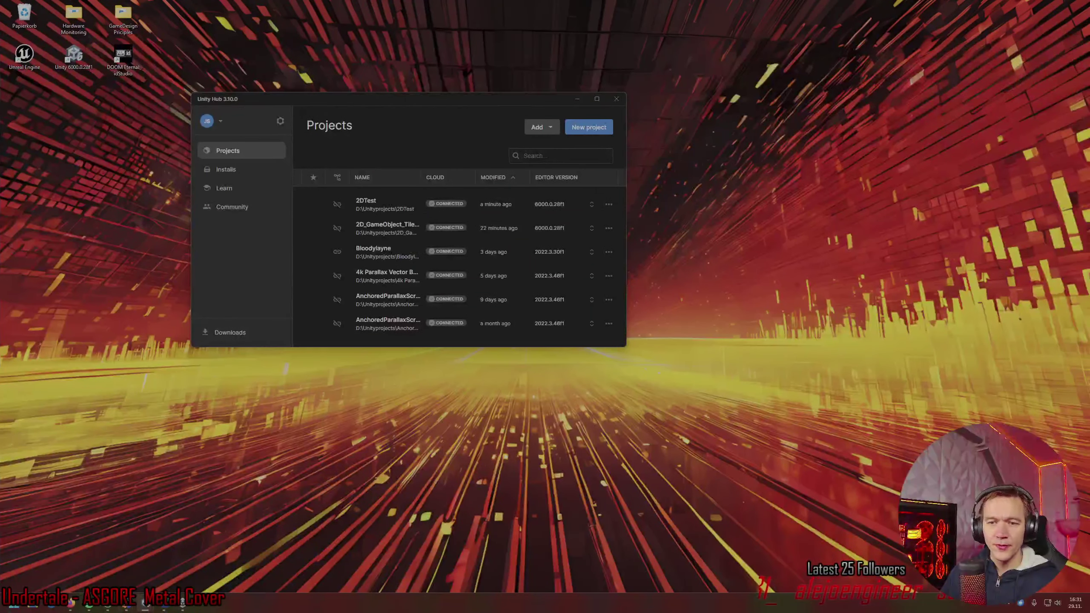
left_click(126, 604)
left_click(172, 560)
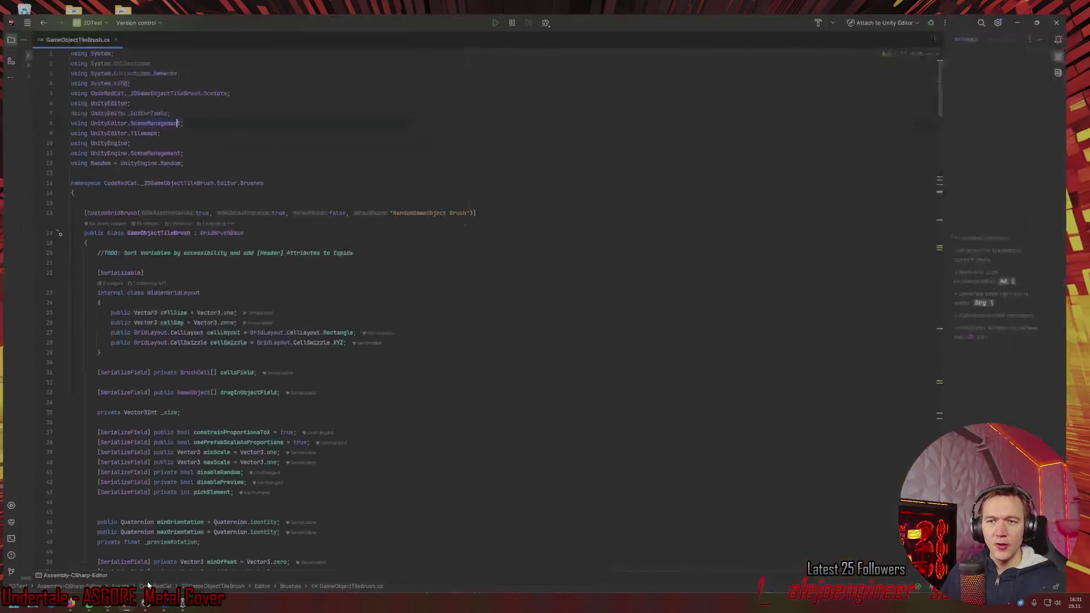
left_click(115, 190)
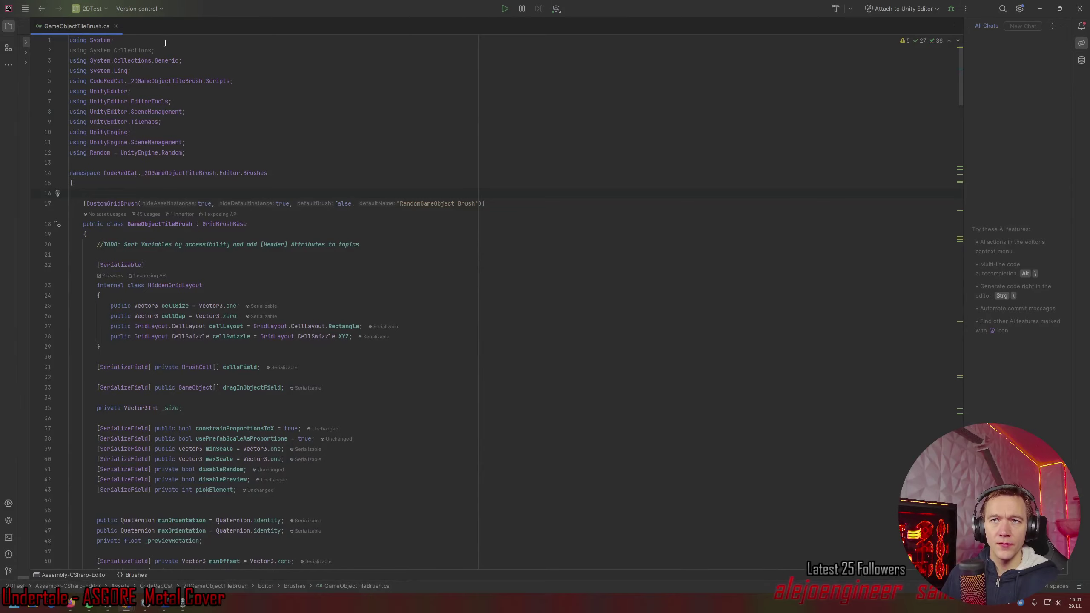
Remove the unused System.Collections using directive from GameObjectTileBrush.cs.
left_click_drag(166, 50, 171, 41)
key("BackSpace")
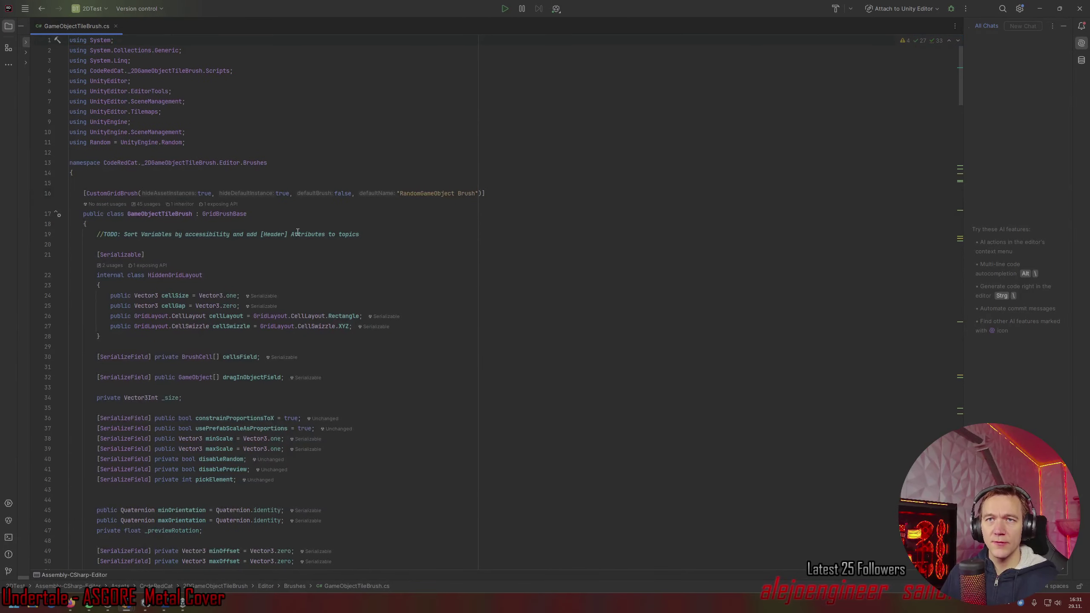
Close the 2DTest project in the Unity editor and the Rider window with its GameObjectTileBrush.cs script.
key("alt+Tab")
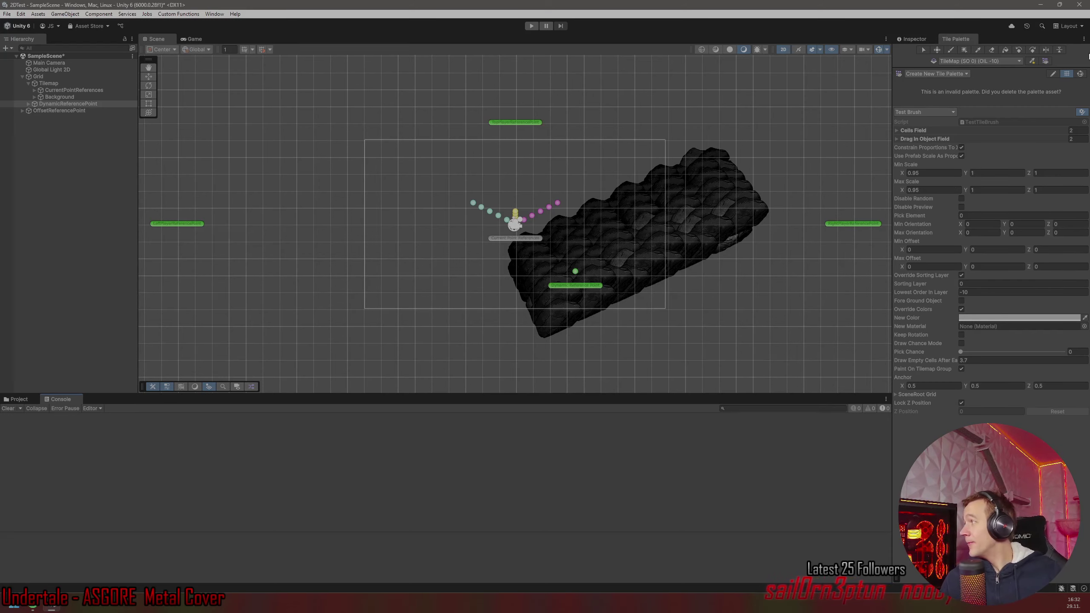
left_click(1074, 3)
left_click(33, 606)
left_click(1079, 4)
left_click(578, 319)
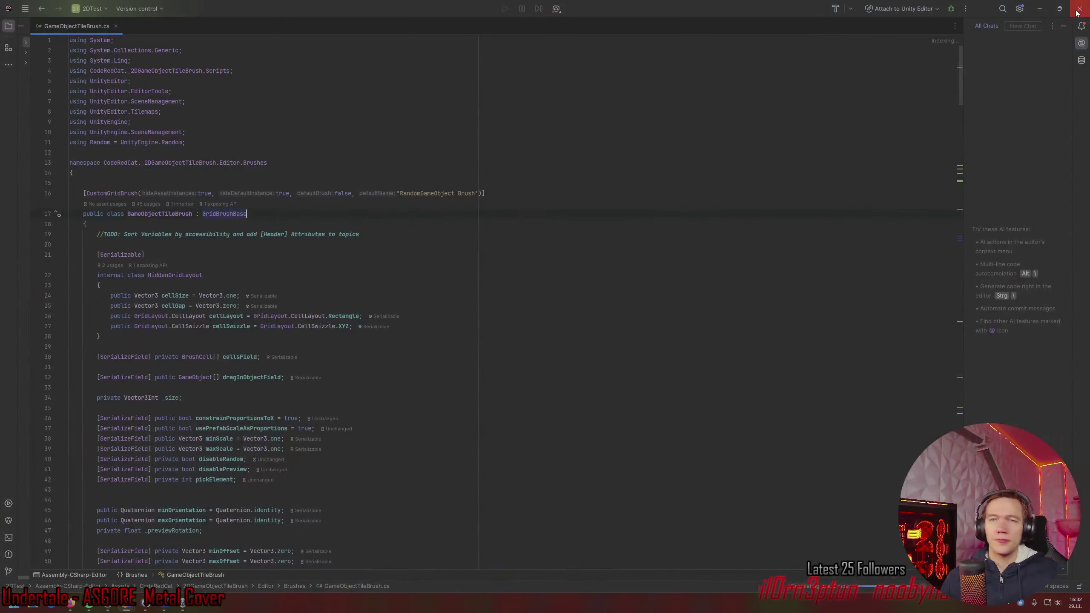
left_click(1079, 4)
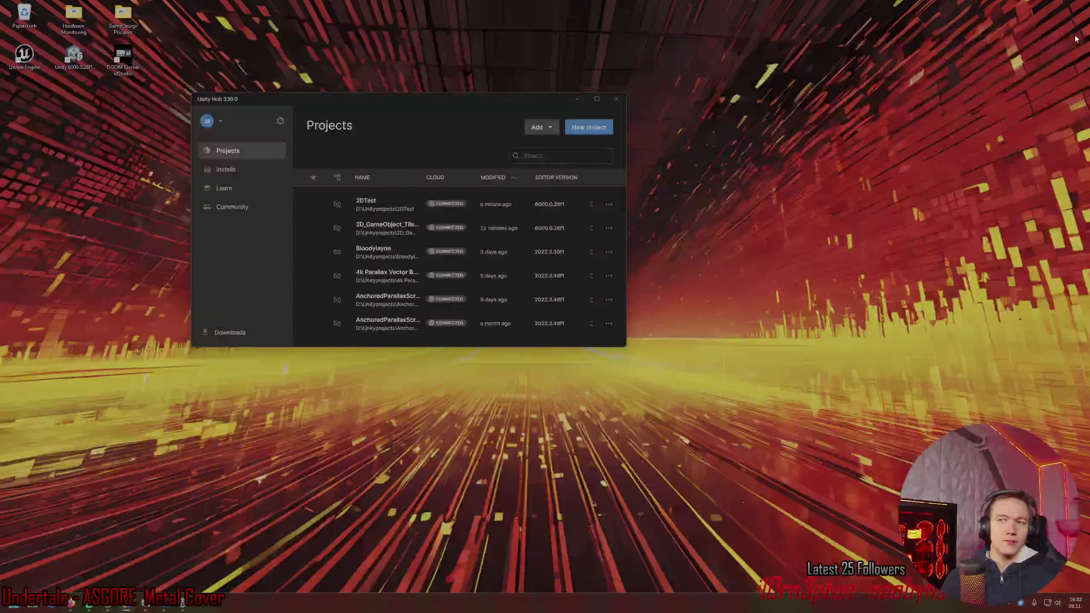
Switch to the 2D GameObject TileBrush ToDo document in Word and review the item "Cut Distance Points and Parallax Point functions".
left_click(147, 605)
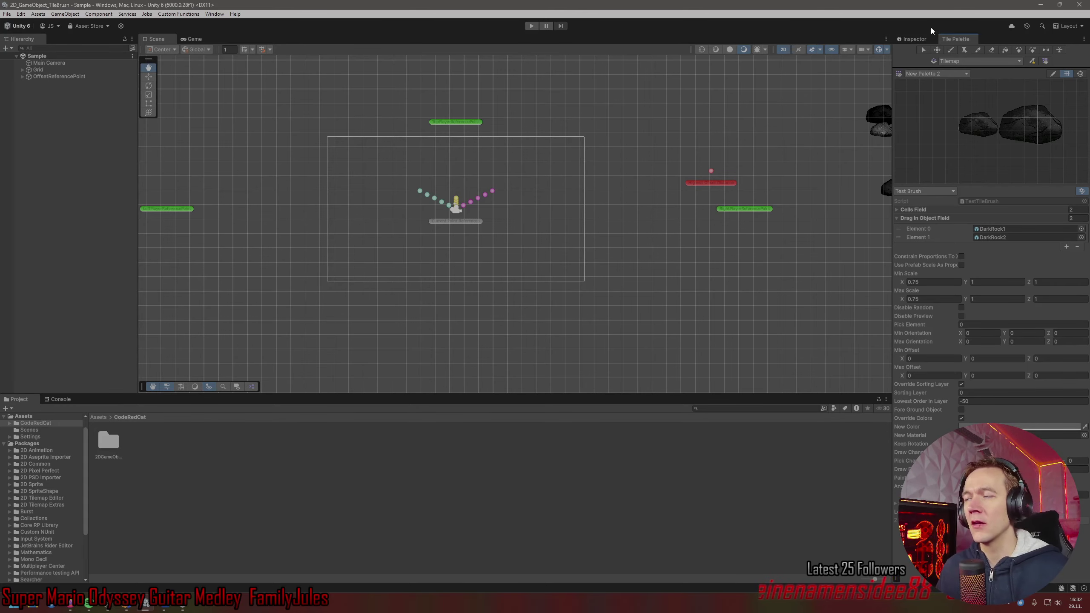
left_click(164, 608)
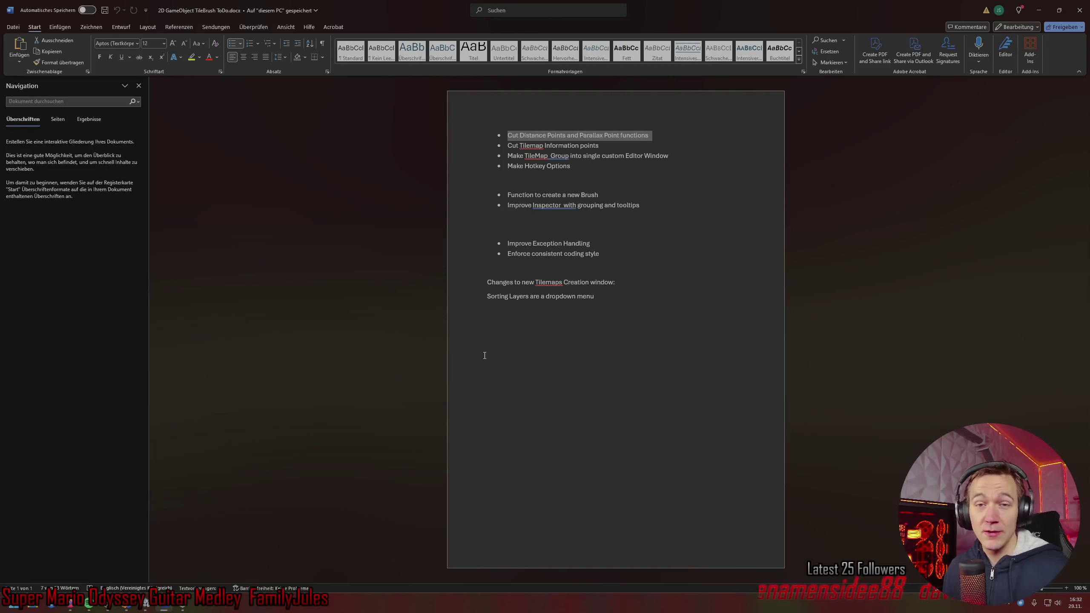
left_click(525, 142)
triple_click(521, 135)
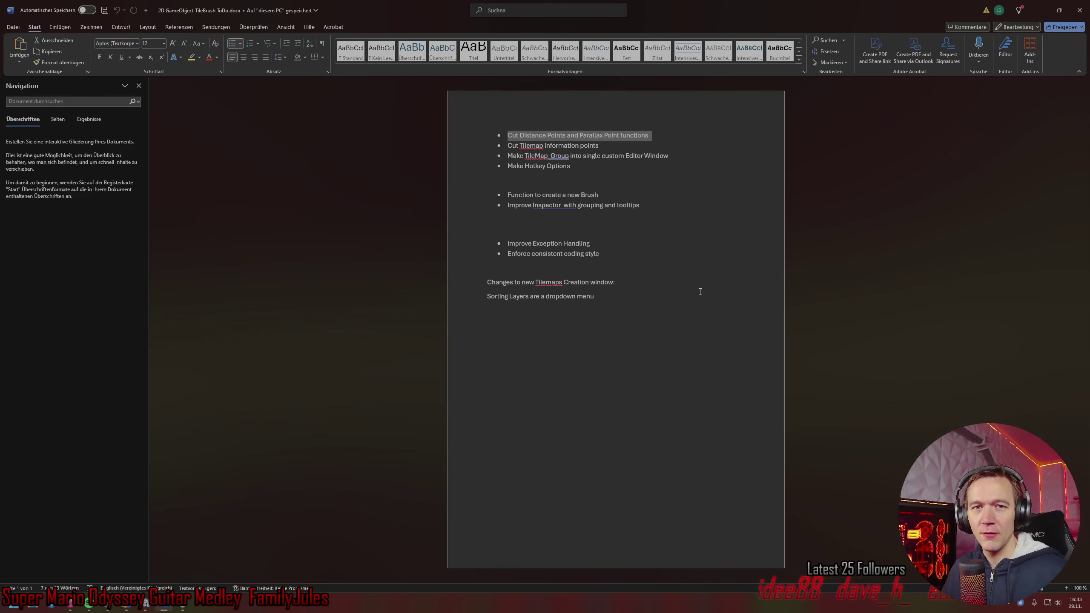
left_click(680, 130)
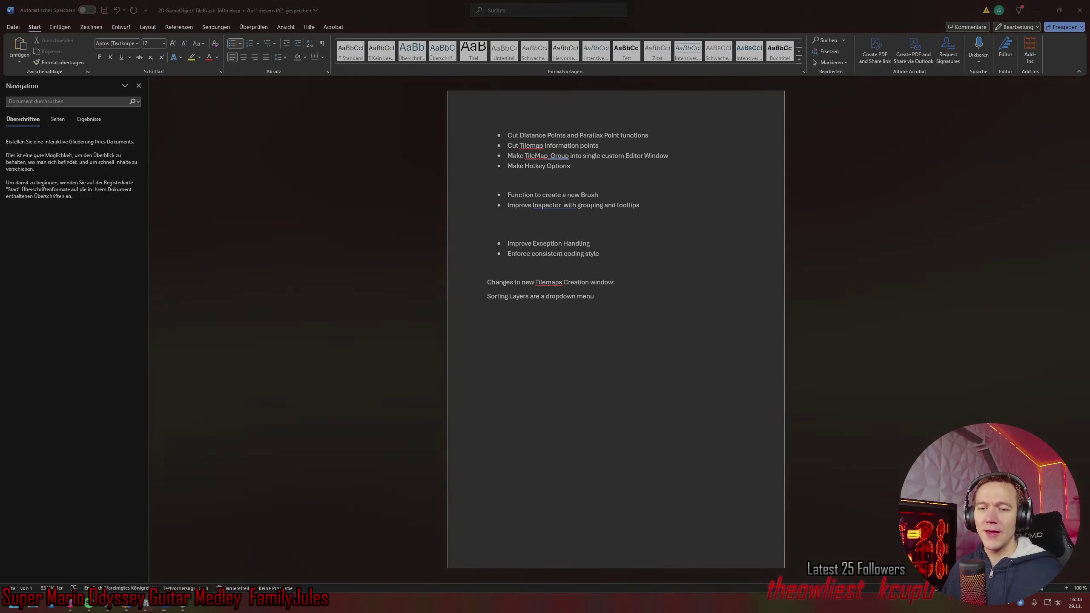
Switch to the 2D_GameObject_TileBrush project in Unity and check its Grid and OffsetReferencePoint against the first item of the Word to-do list.
left_click(165, 610)
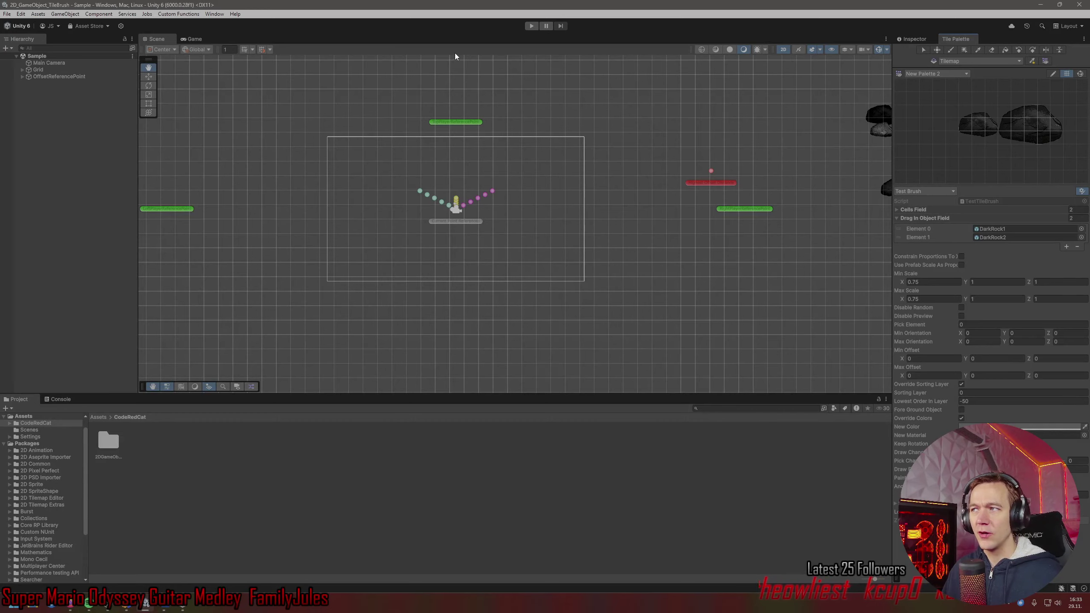
left_click_drag(406, 200, 460, 188)
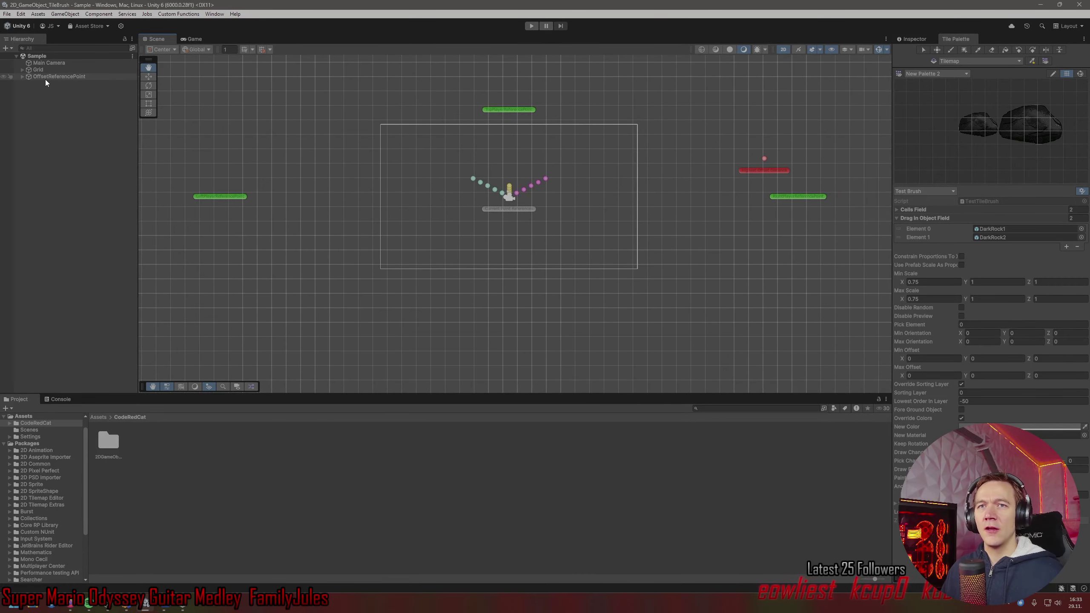
left_click(38, 69)
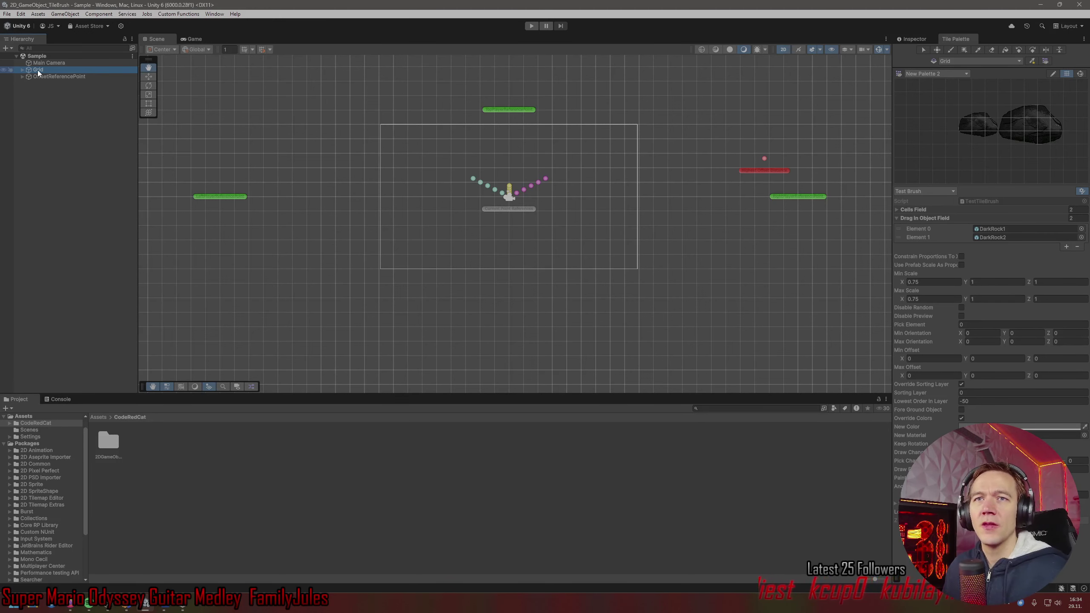
left_click(52, 76)
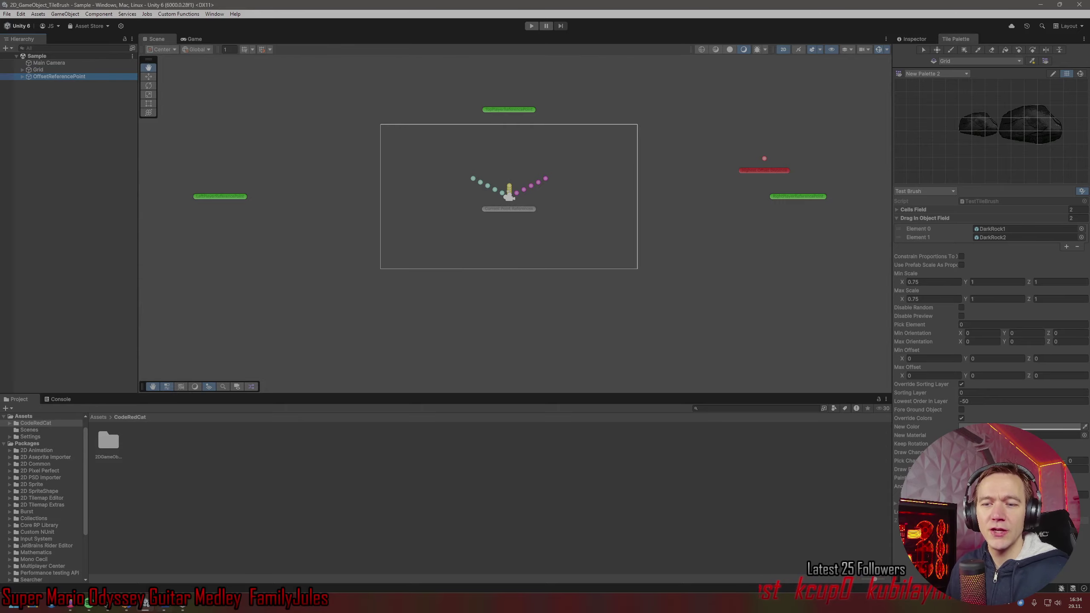
key("alt+Tab")
left_click(554, 135)
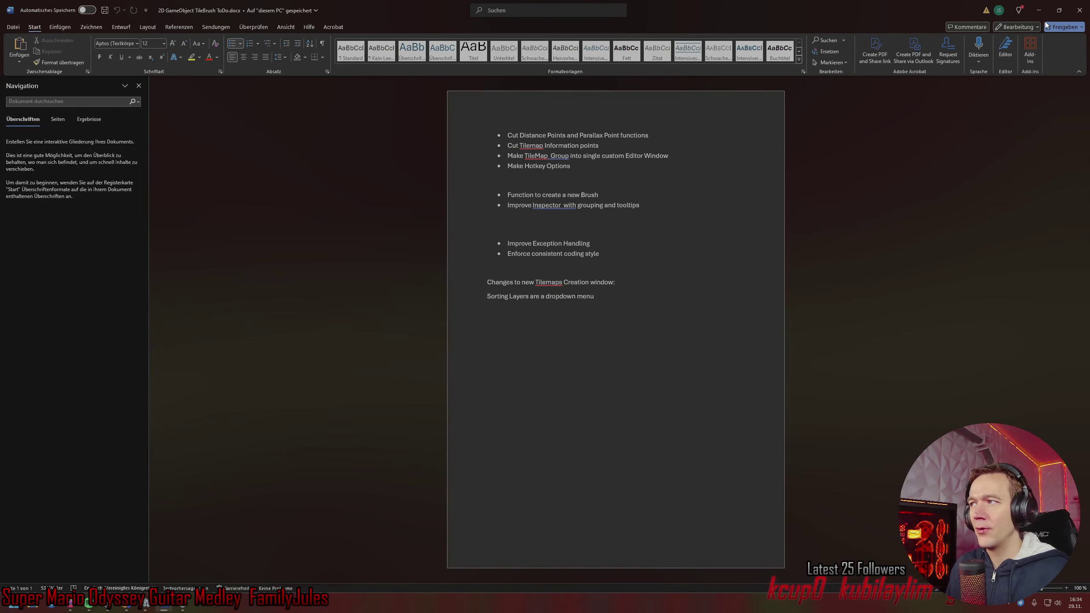
left_click(1038, 10)
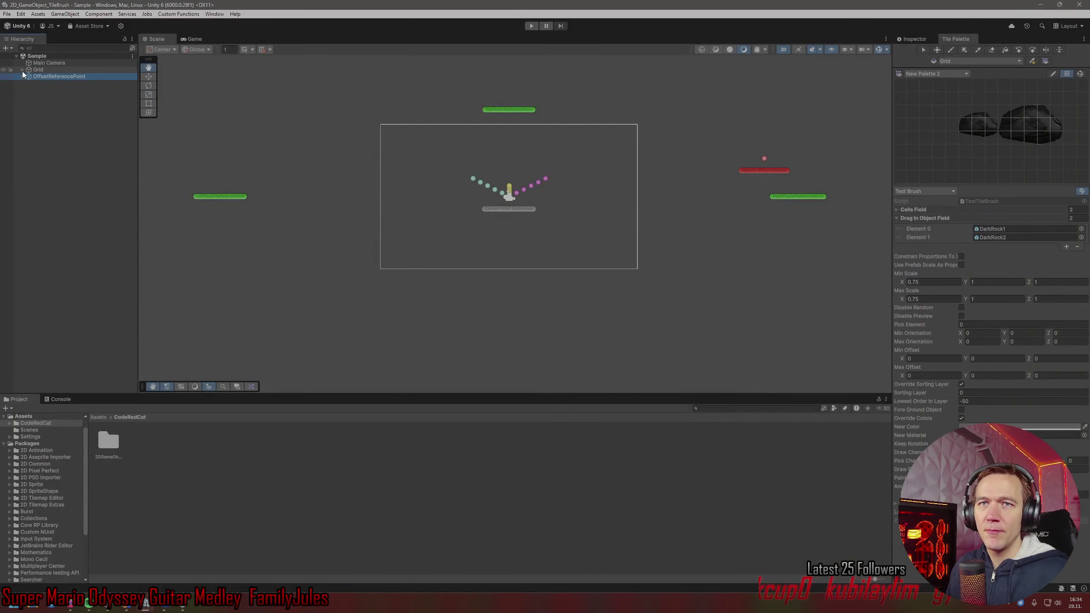
Expand Grid, Tilemap and Background in the hierarchy and inspect the components down to TileMap (SO 1) (OIL 0).
left_click(21, 70)
left_click(46, 77)
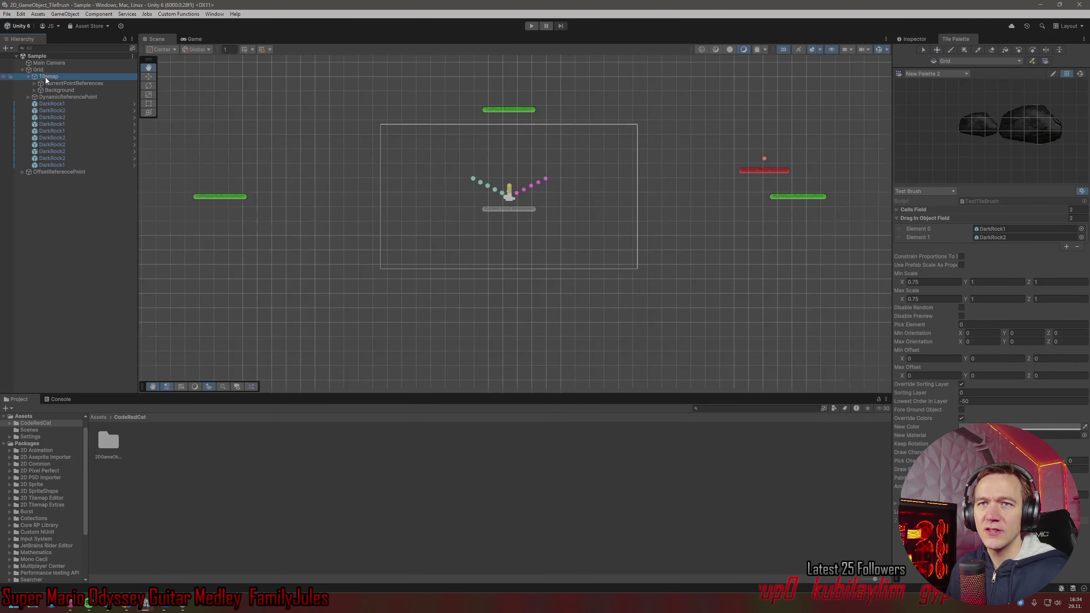
left_click(912, 39)
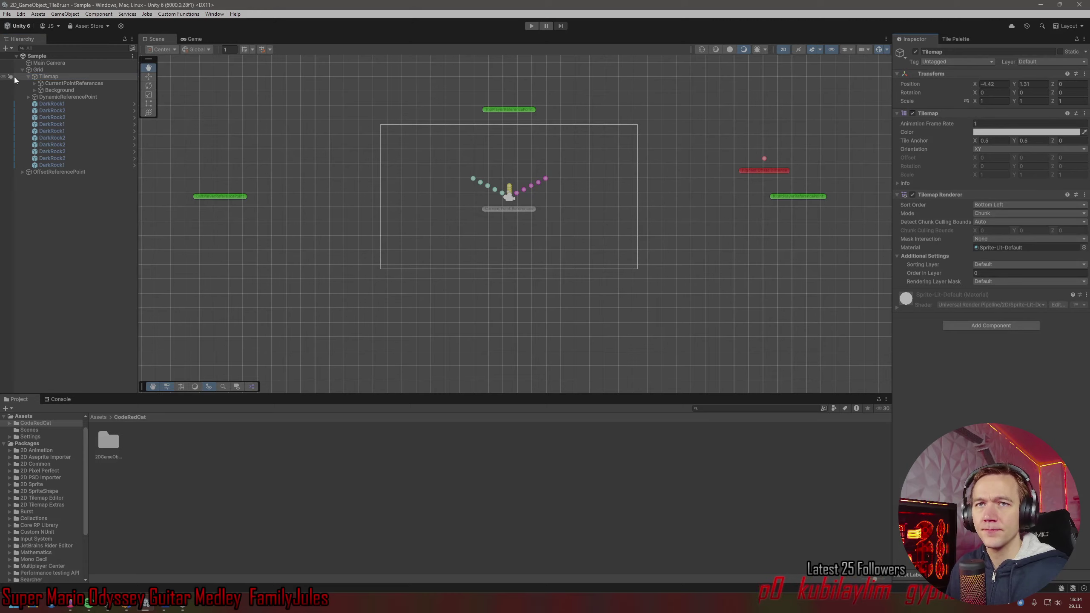
left_click(38, 96)
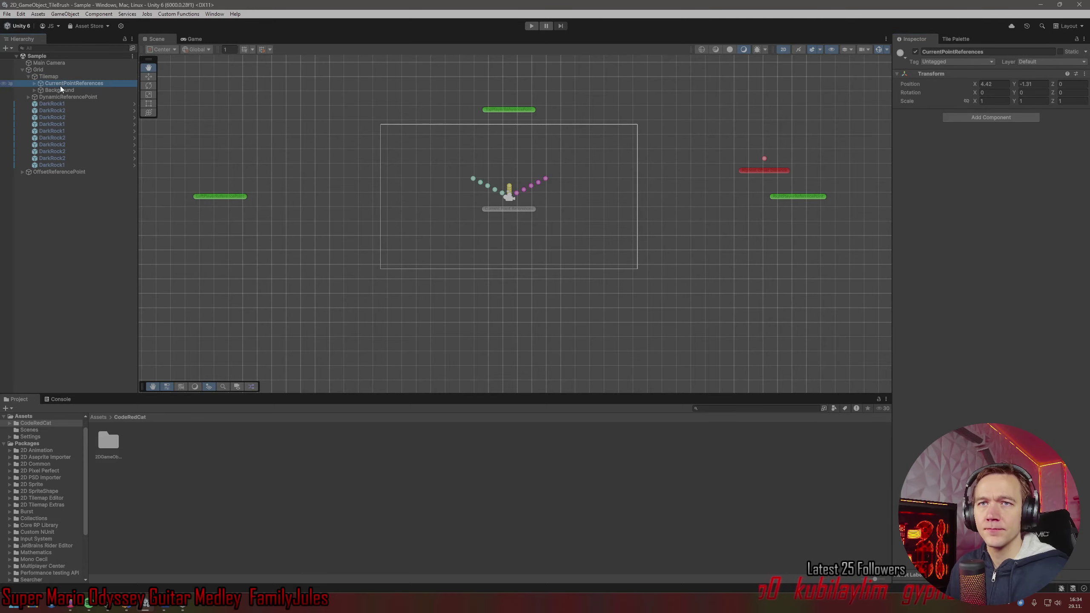
left_click(35, 91)
left_click(67, 98)
left_click(70, 110)
left_click(40, 97)
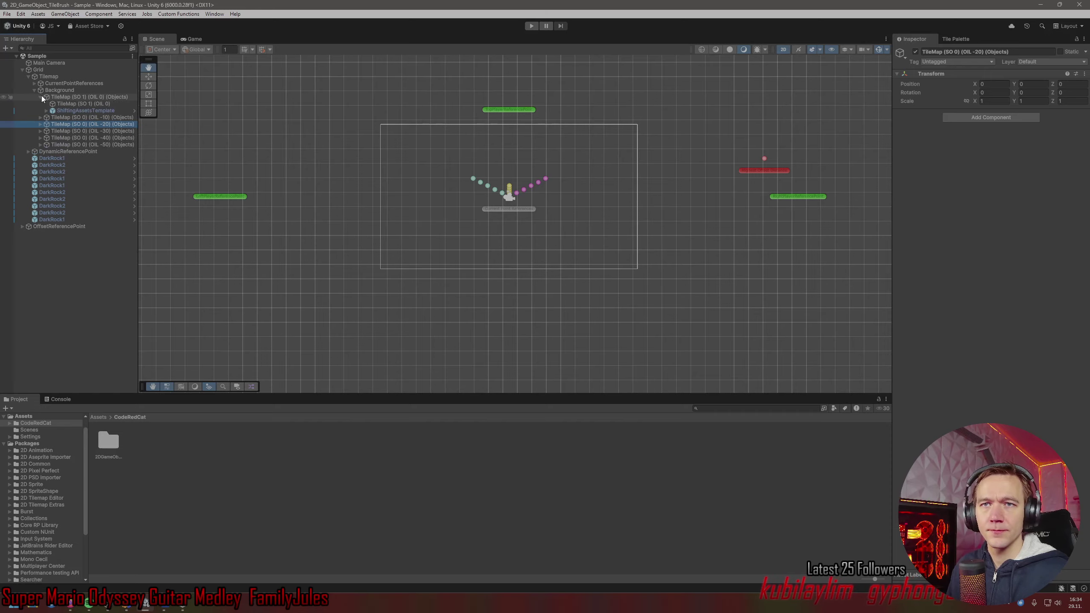
left_click(76, 104)
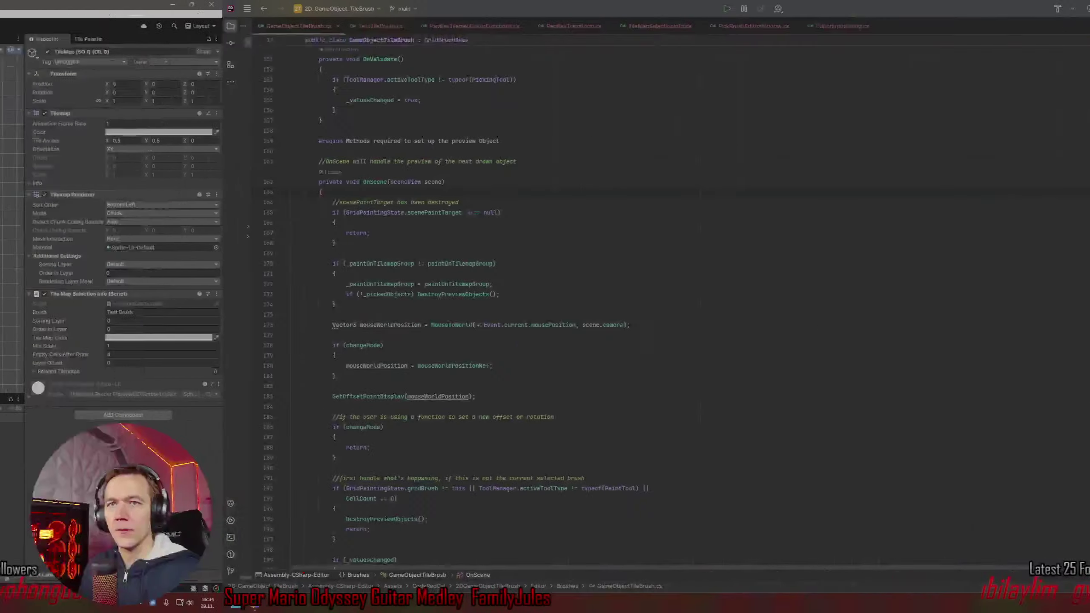
Inspect the Parallax Transform script of ShiftingAssetsTemplate under TileMap (SO 1) (OIL 0) and locate its assigned Center Reference Point.
left_click(85, 111)
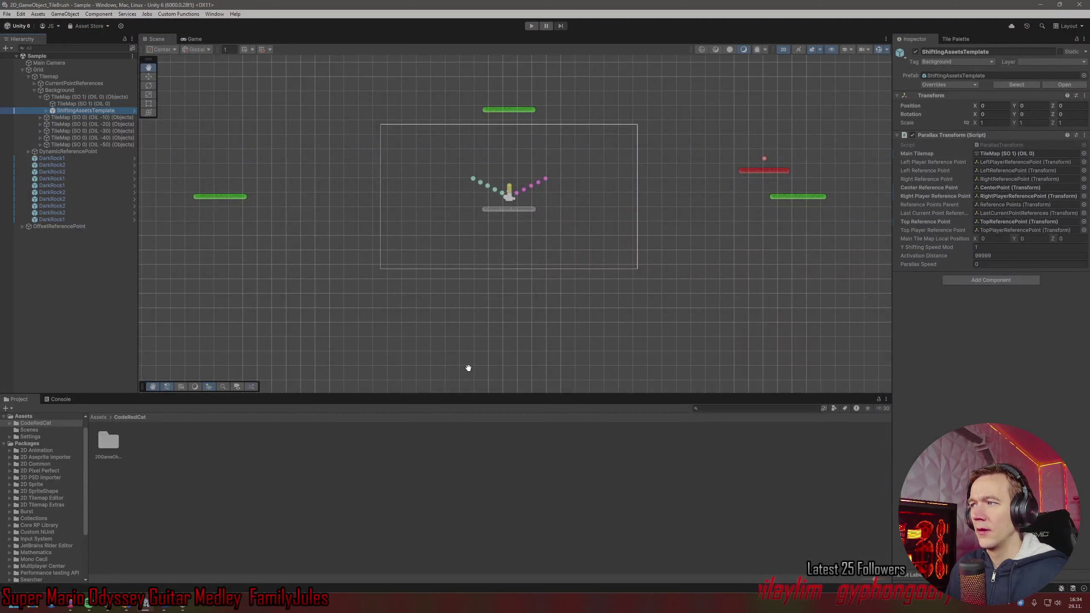
left_click(46, 111)
left_click(78, 124)
left_click(83, 117)
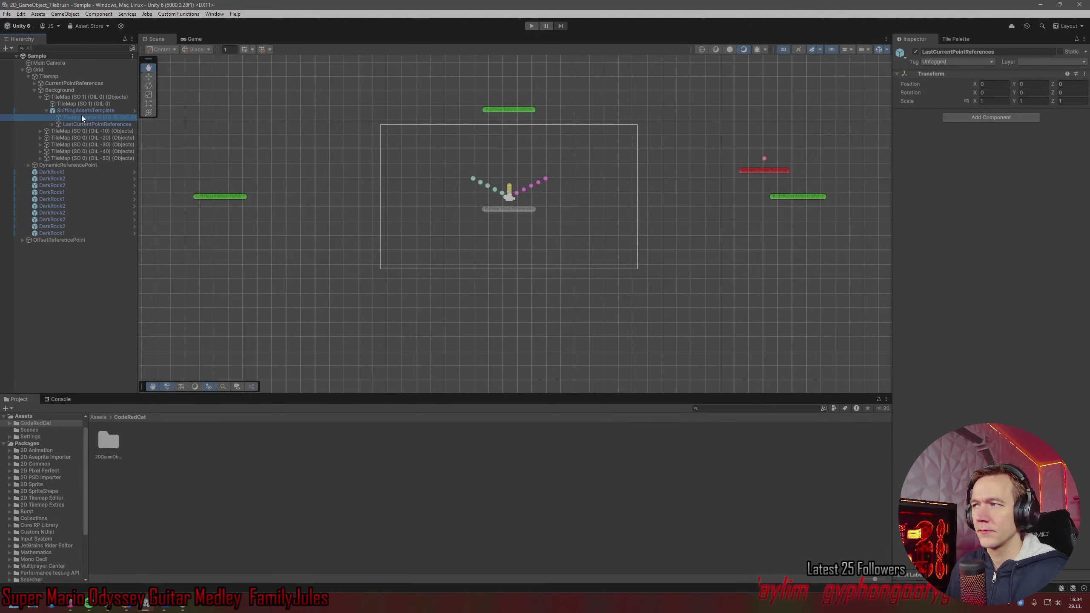
left_click(84, 111)
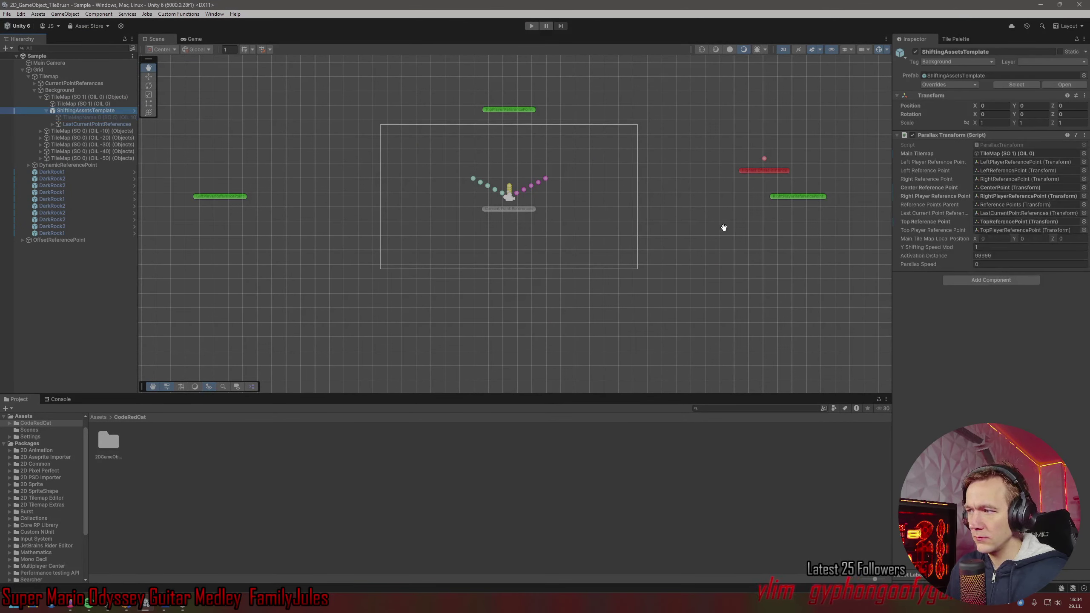
left_click(994, 187)
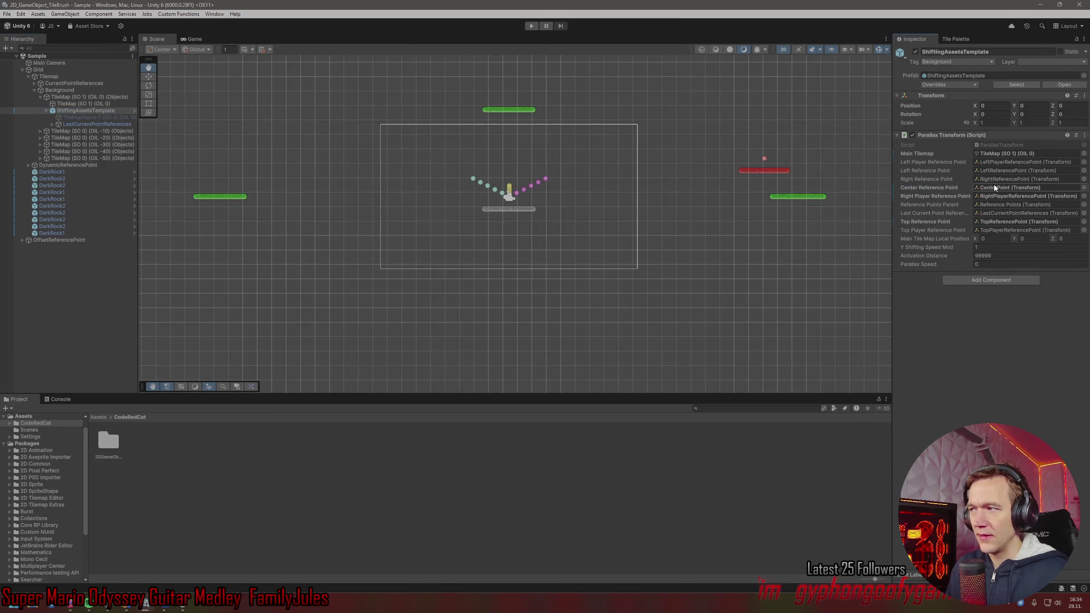
double_click(994, 187)
Frame CenterPoint in the scene with the Move tool and check the positions of LeftReferencePoint and RightReferencePoint in the OIL 0 group.
double_click(99, 165)
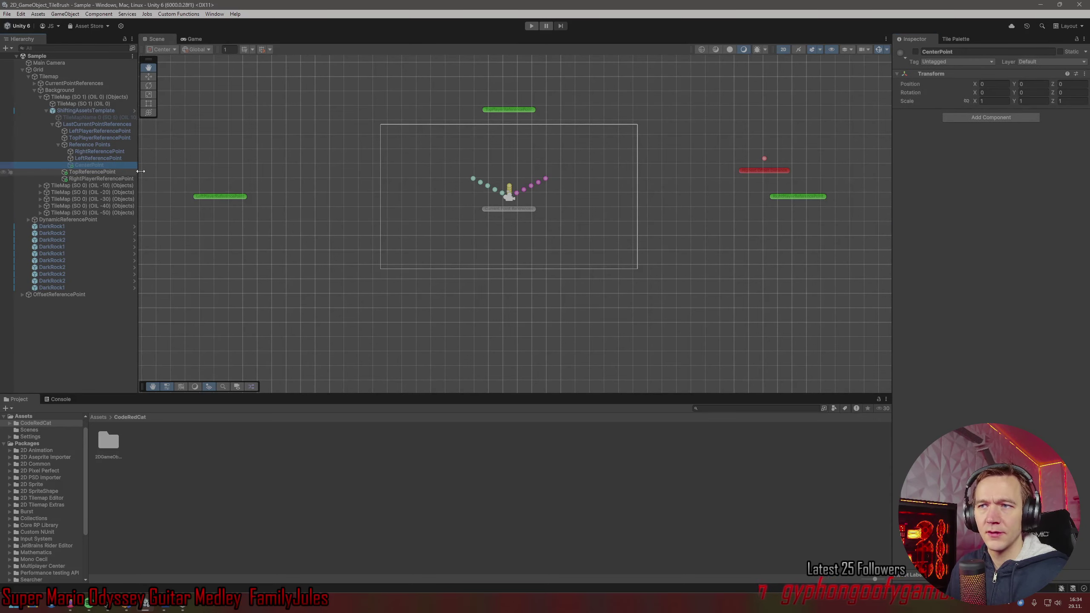
left_click(149, 77)
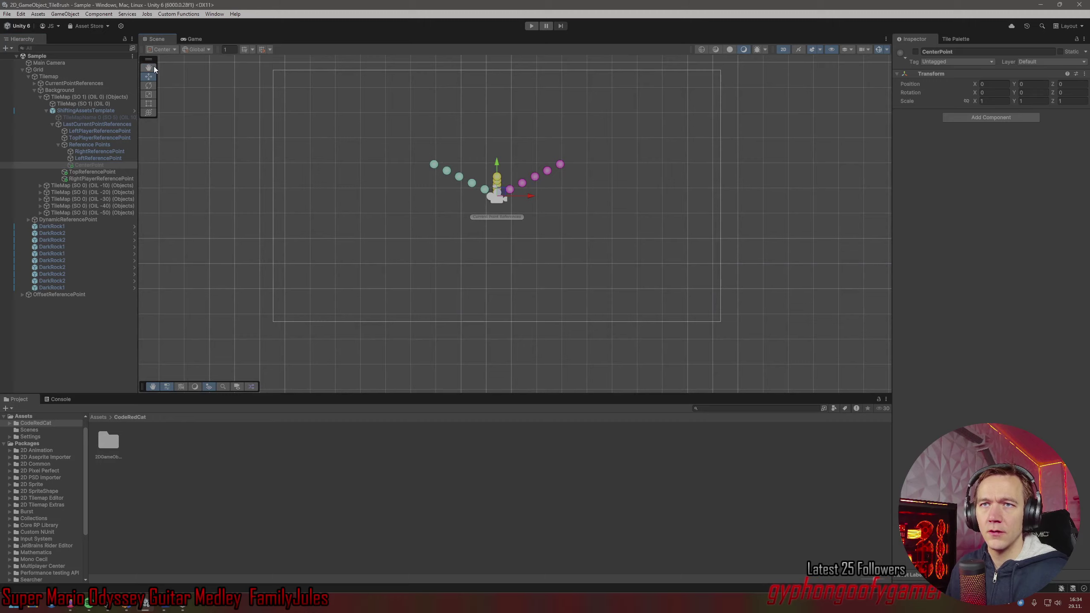
scroll(479, 205, "up", 5)
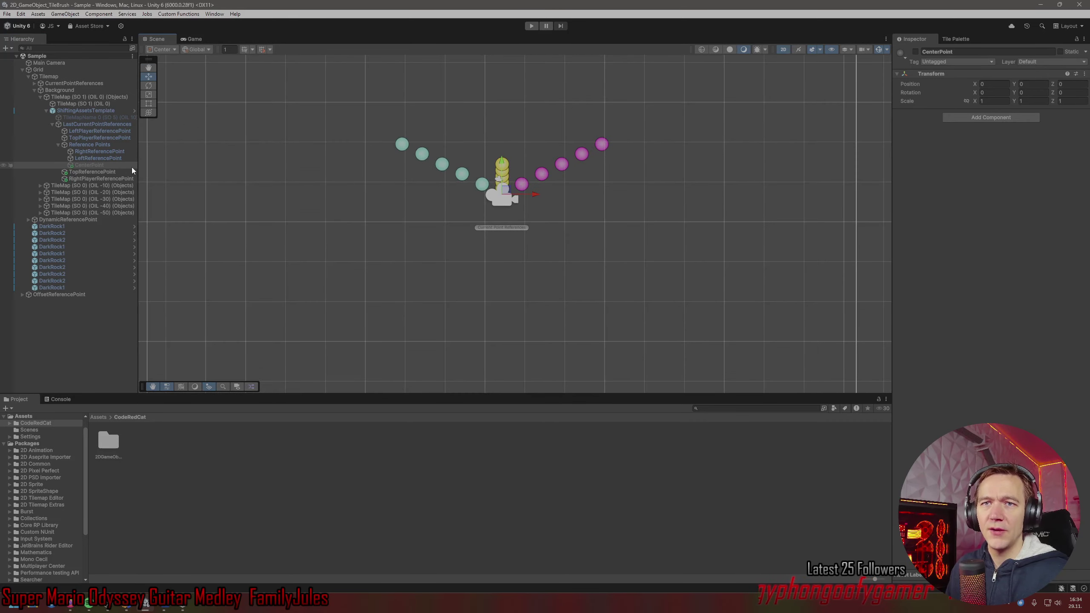
left_click(99, 158)
scroll(276, 187, "down", 3)
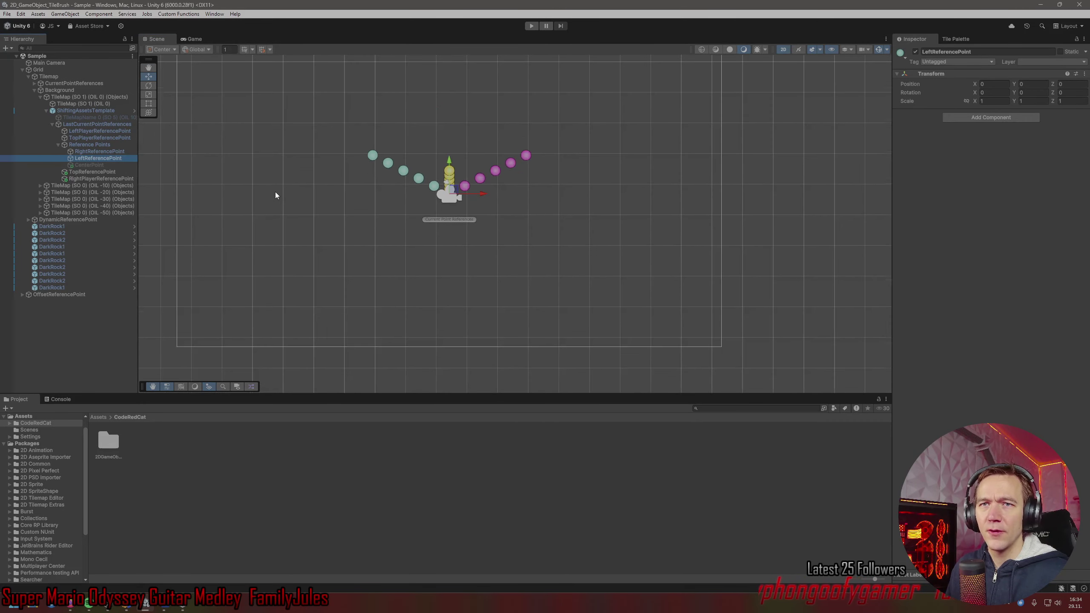
left_click(107, 152)
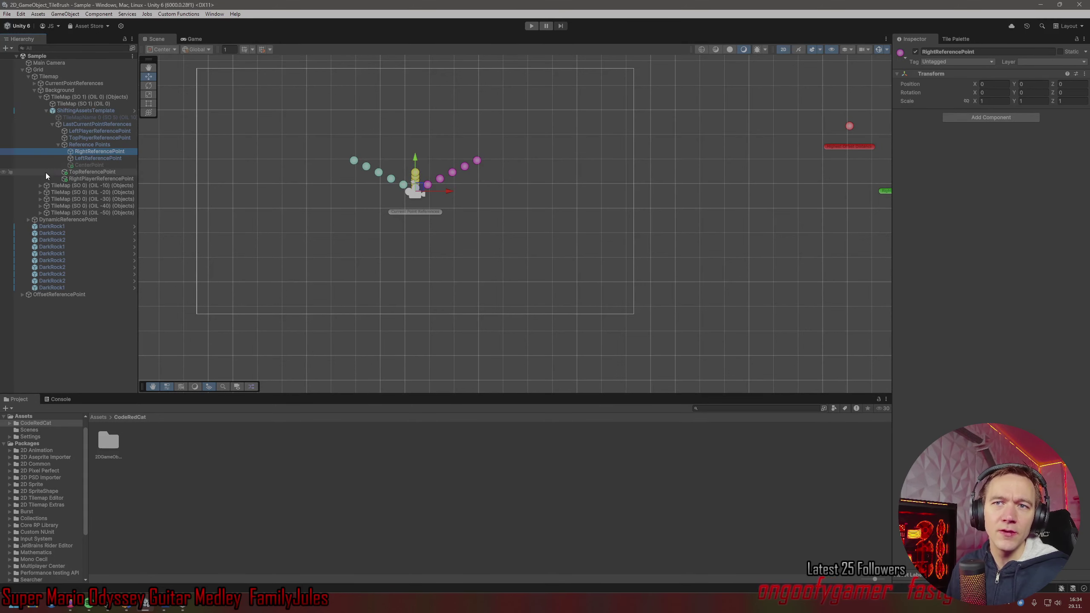
Expand the TileMap (SO 0) (OIL -20) group down to its Reference Points and select its RightReferencePoint.
left_click(40, 192)
left_click(47, 206)
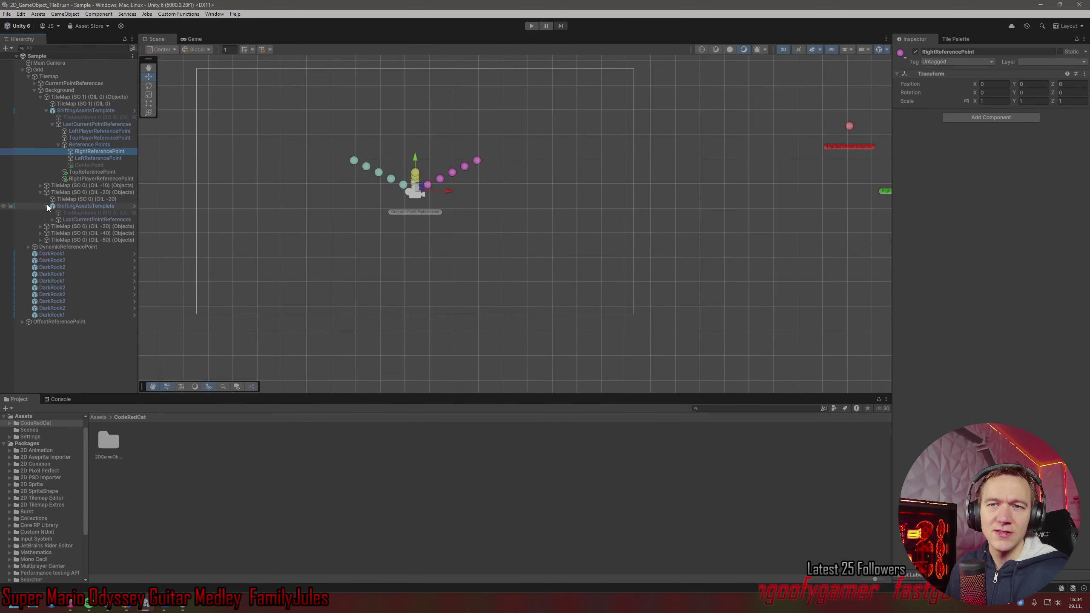
left_click(52, 220)
left_click(86, 227)
left_click(85, 235)
left_click(86, 227)
left_click(59, 241)
left_click(86, 247)
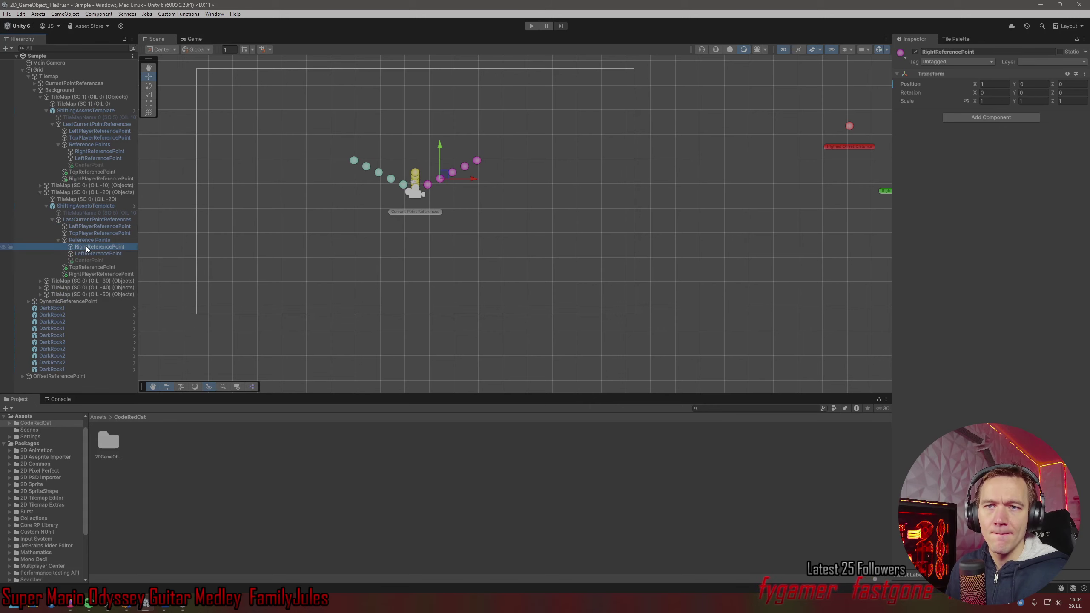
Compare the scene positions of the OIL -20 group's RightReferencePoint, LeftReferencePoint and CenterPoint, finishing on their parent Reference Points.
key("Down")
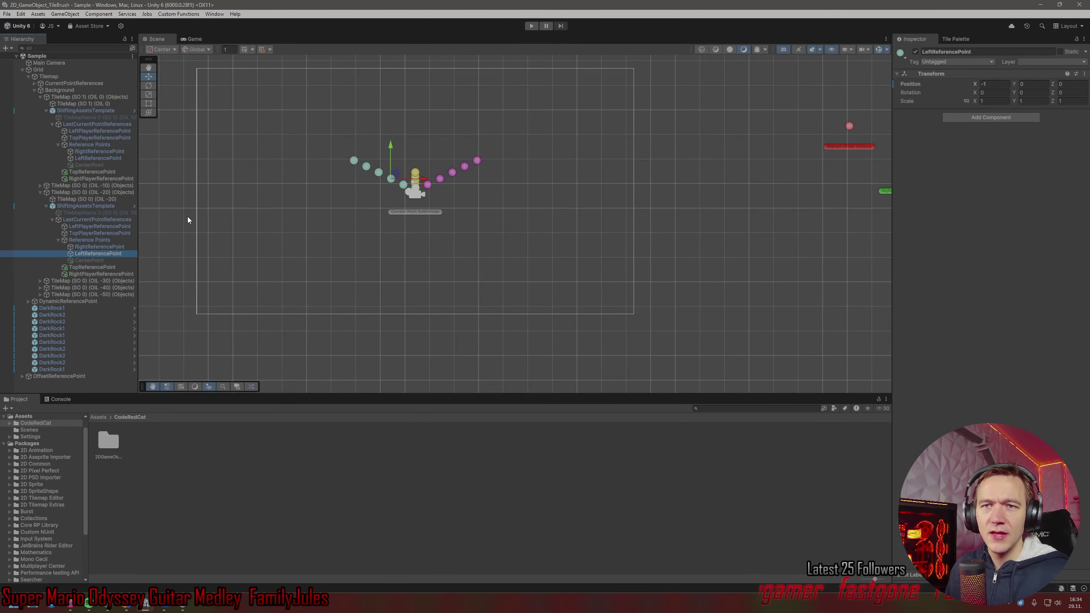
key("Up")
scroll(369, 173, "up", 2)
scroll(377, 173, "up", 2)
key("Down")
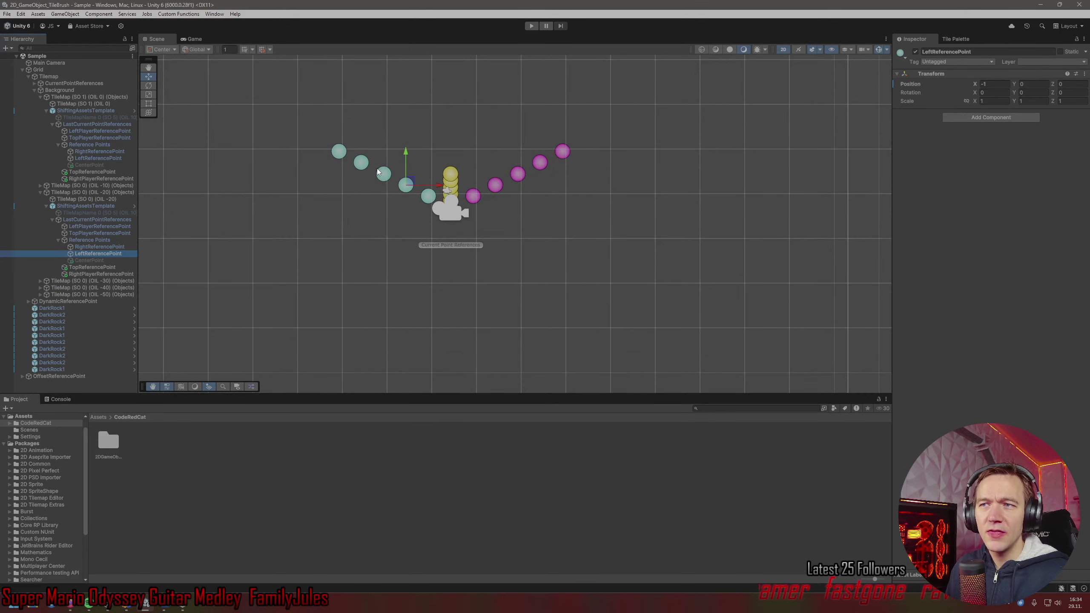
key("Up")
key("Down")
key("Up")
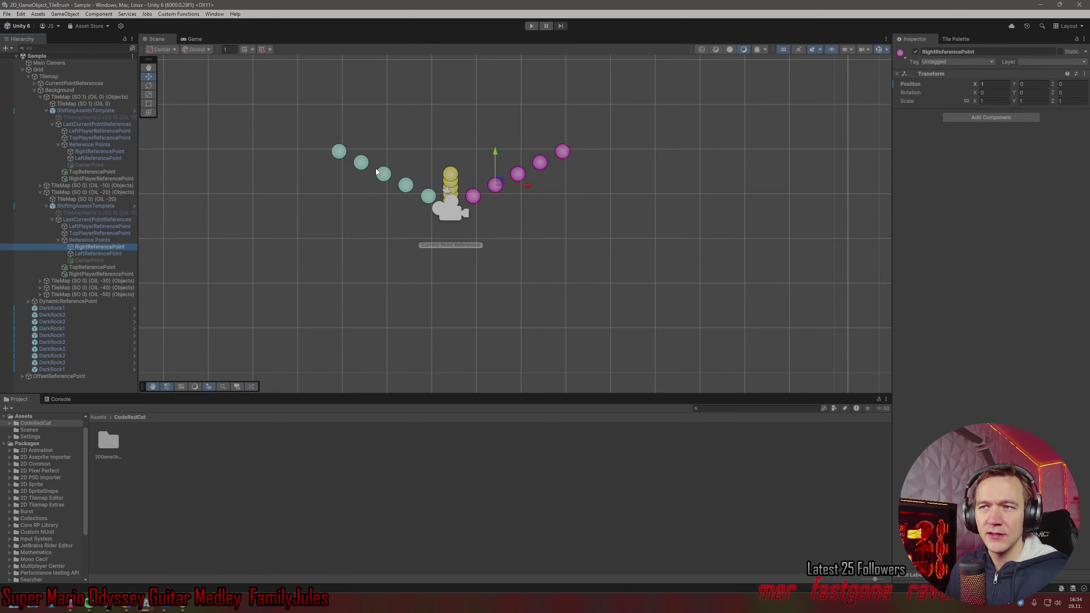
key("Down")
key("Up")
key("Down")
key("Down")
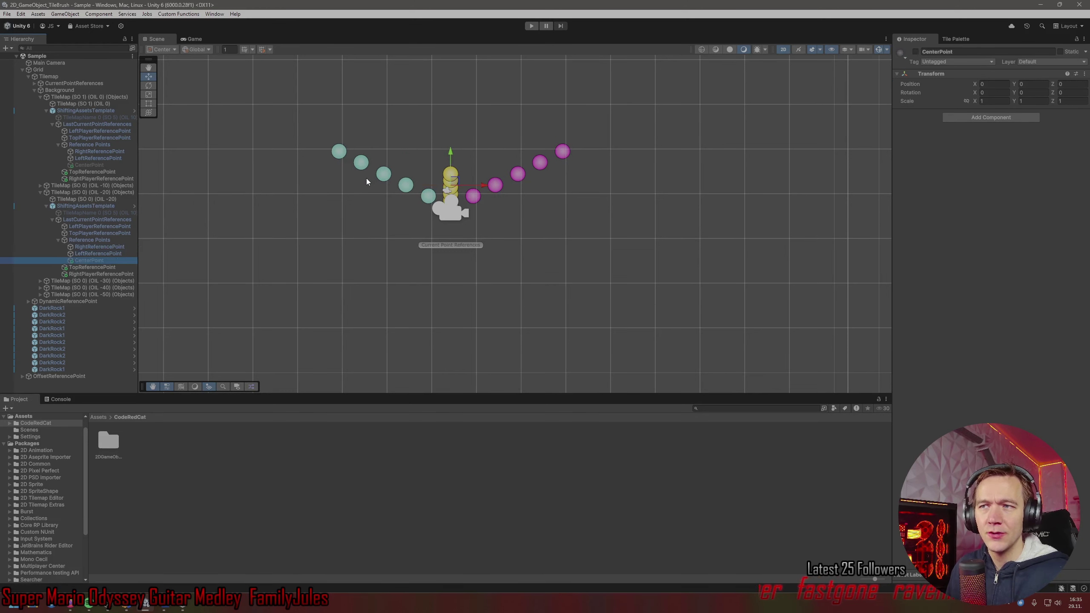
key("Up")
key("Up")
key("Down")
key("Down")
key("Up")
key("Up")
key("Down")
key("Down")
key("Down")
key("Up")
key("Up")
key("Up")
key("Up")
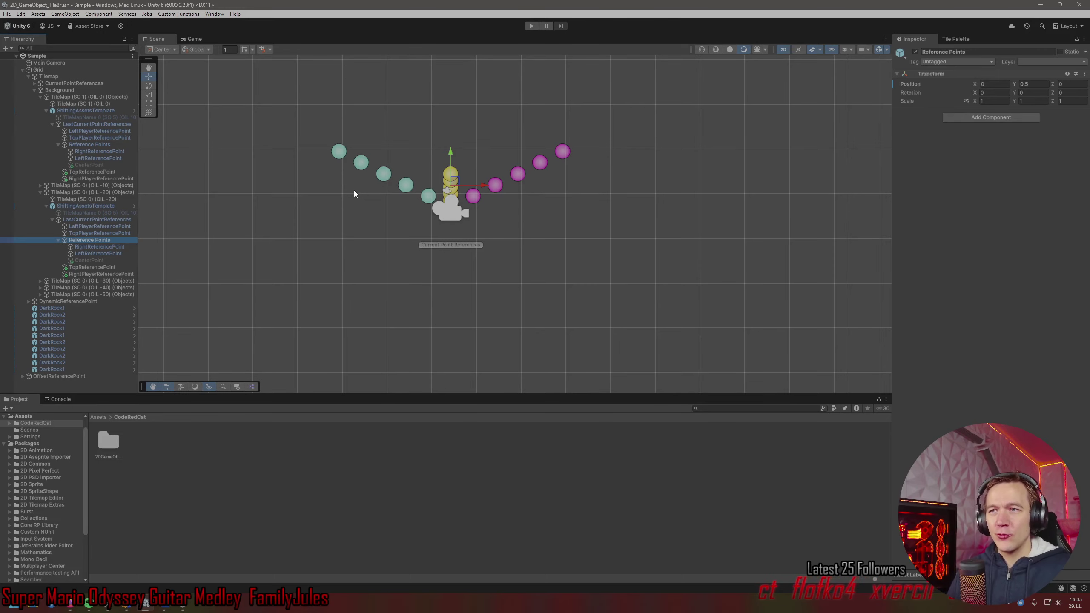
Paint a block of overlapping dark rocks with the Test Brush on TileMap (SO 1) (OIL 0), beside the camera frame.
scroll(555, 114, "down", 5)
middle_click_drag(597, 105, 415, 255)
scroll(492, 215, "down", 1)
scroll(394, 217, "down", 3)
middle_click_drag(392, 219, 125, 198)
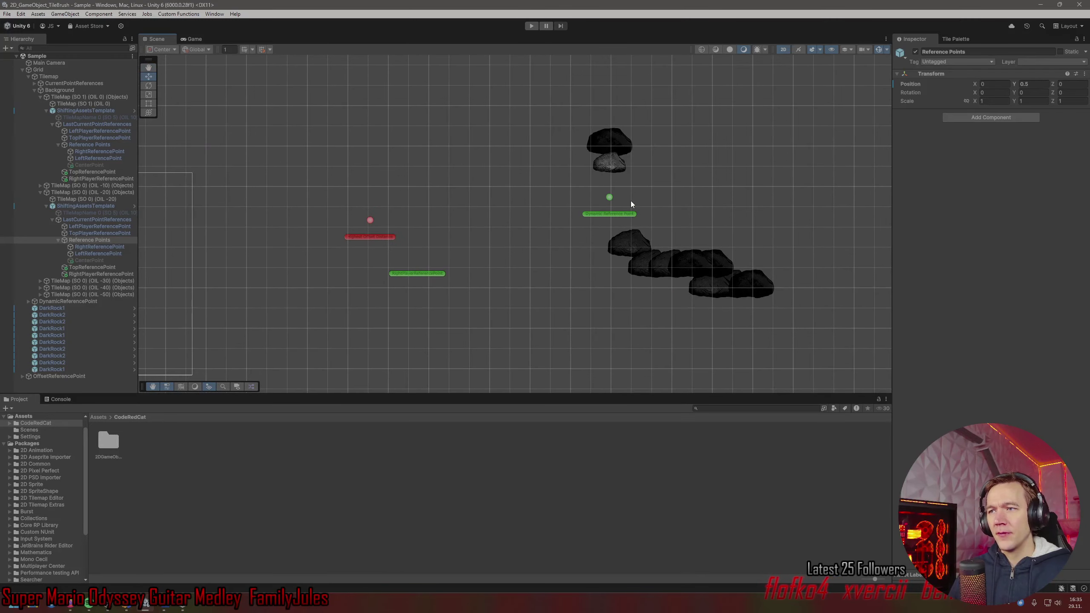
left_click(940, 42)
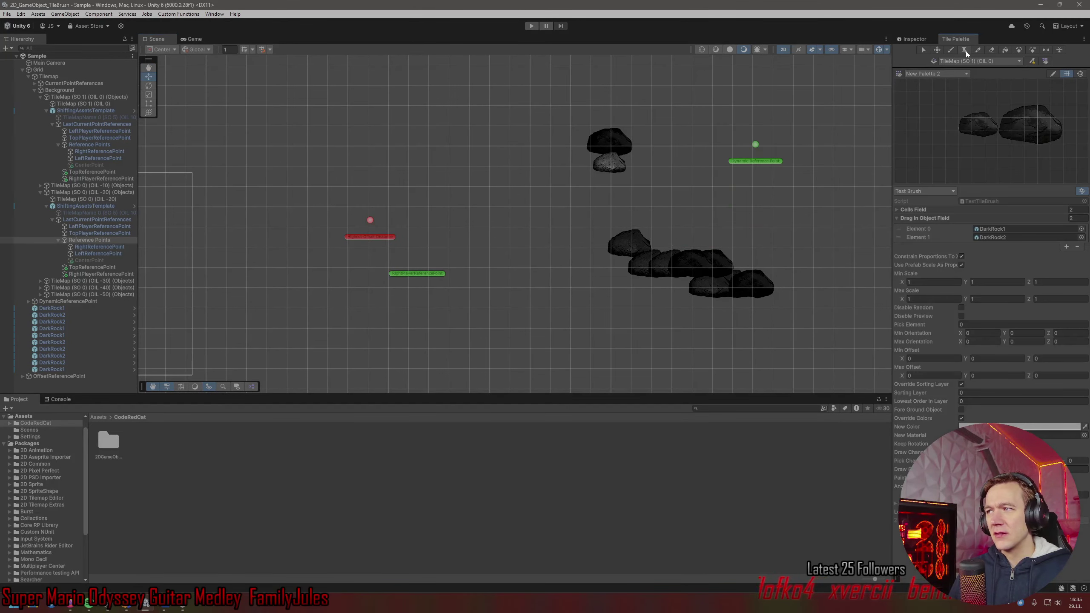
middle_click_drag(404, 242, 589, 213)
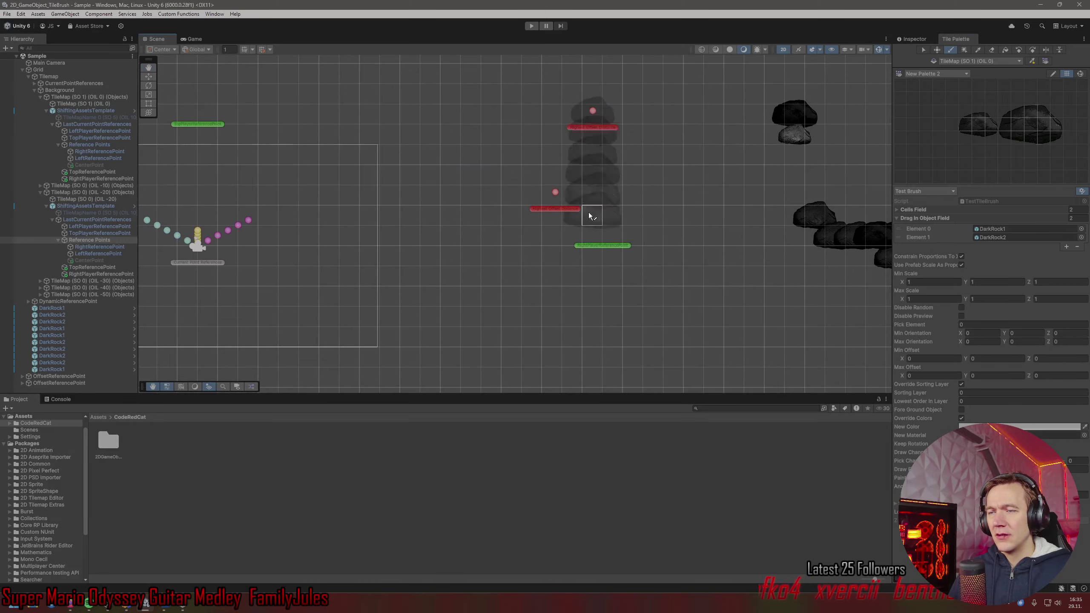
left_click_drag(465, 278, 637, 276)
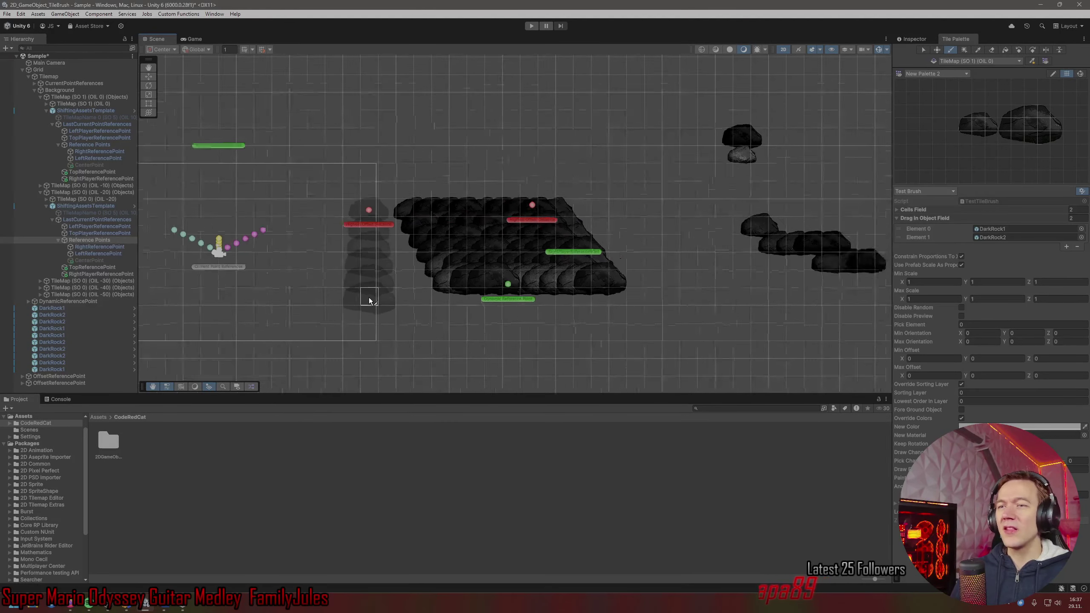
Switch to Rider and read the OnScene method in GameObjectTileBrush.cs, including its call to SetupPreviewObjects.
key("alt+Tab")
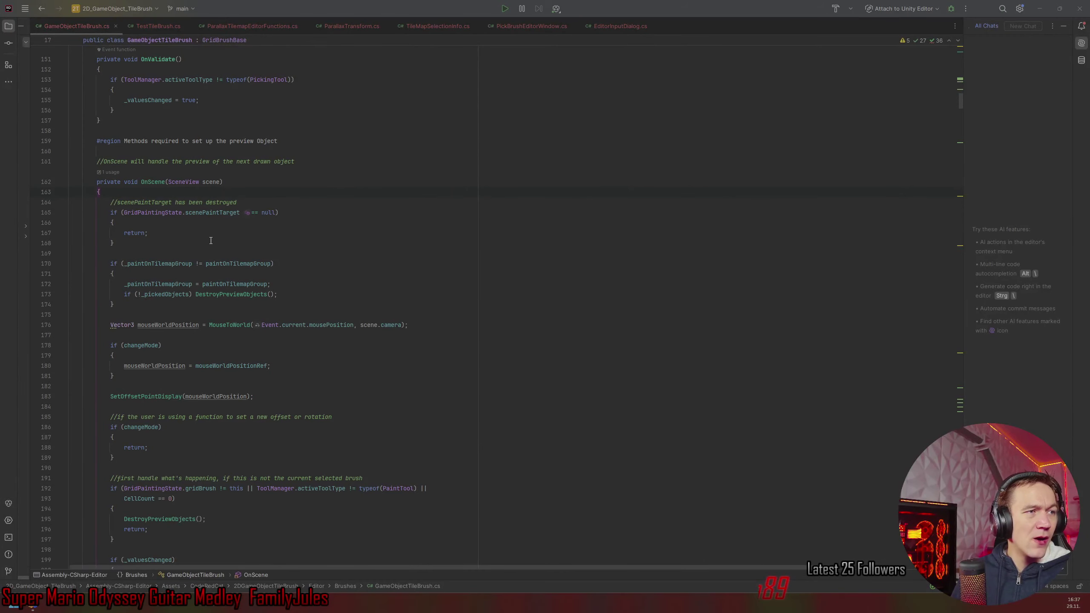
scroll(211, 241, "down", 3)
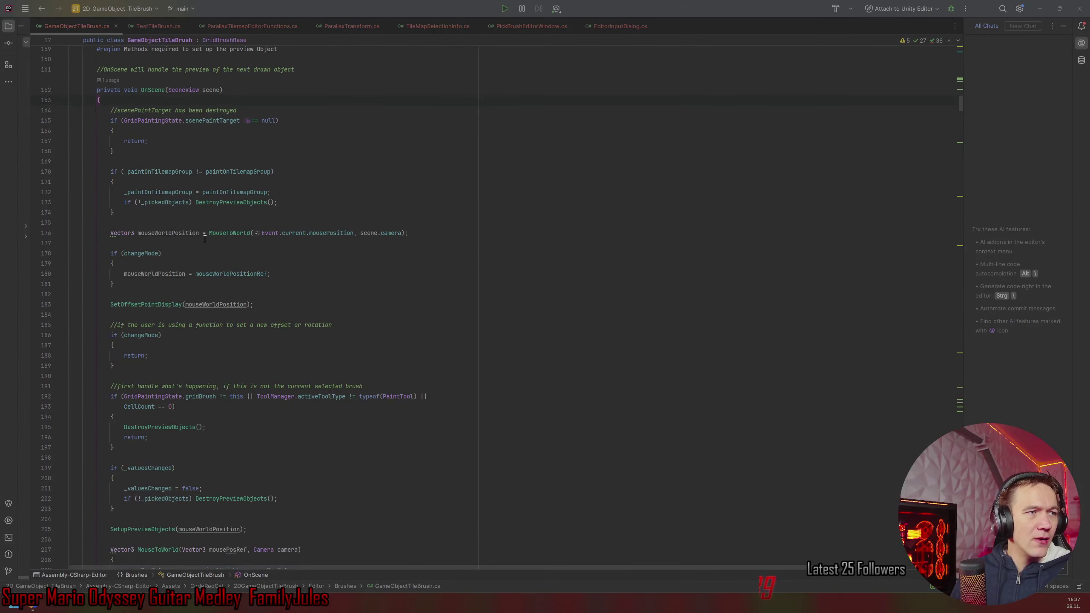
scroll(205, 239, "down", 4)
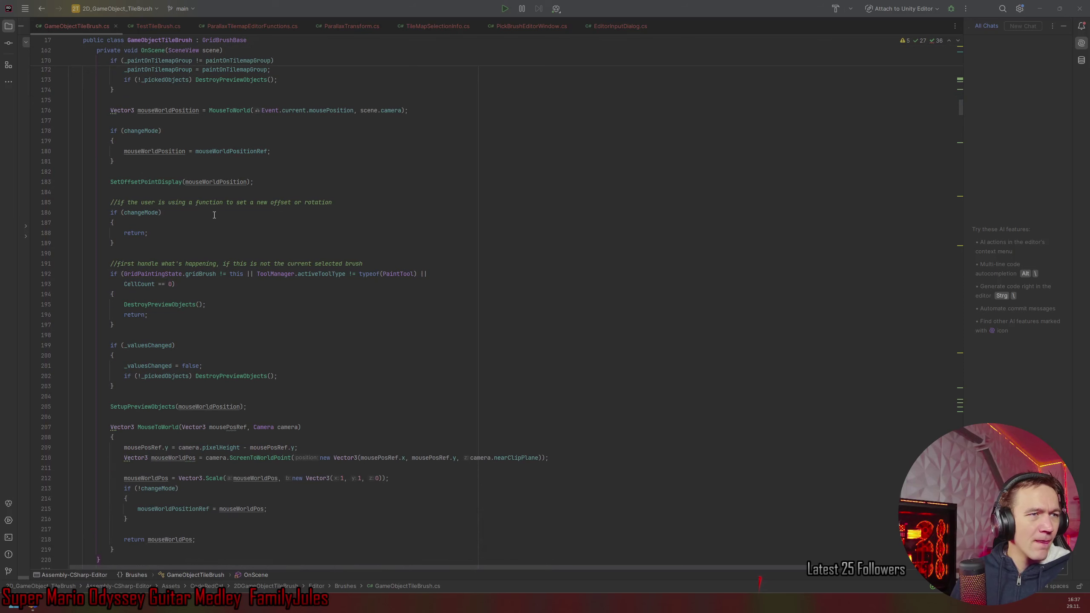
scroll(229, 210, "down", 4)
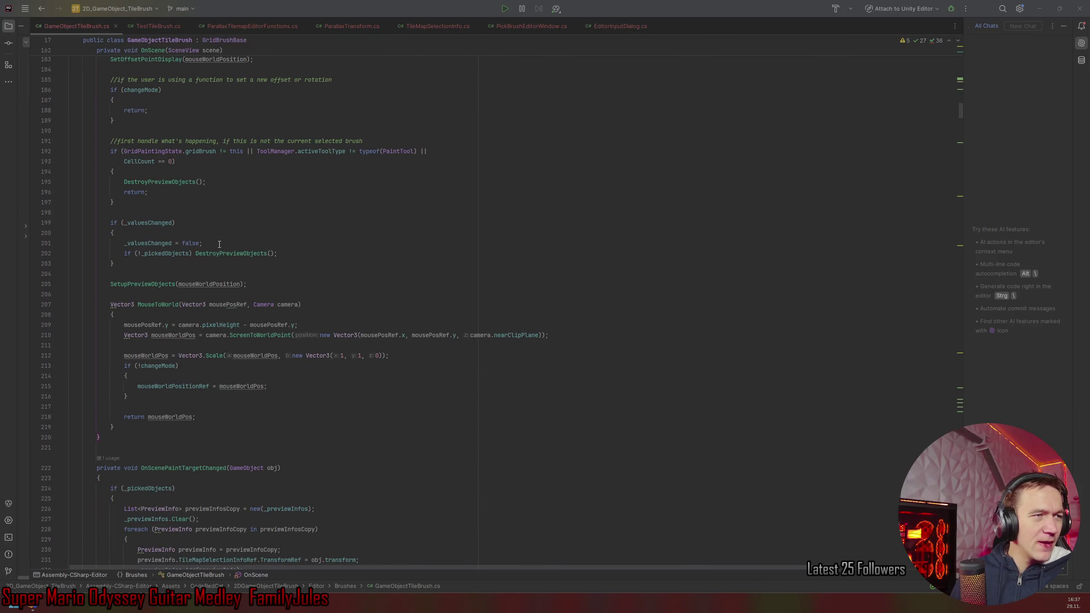
left_click(130, 285)
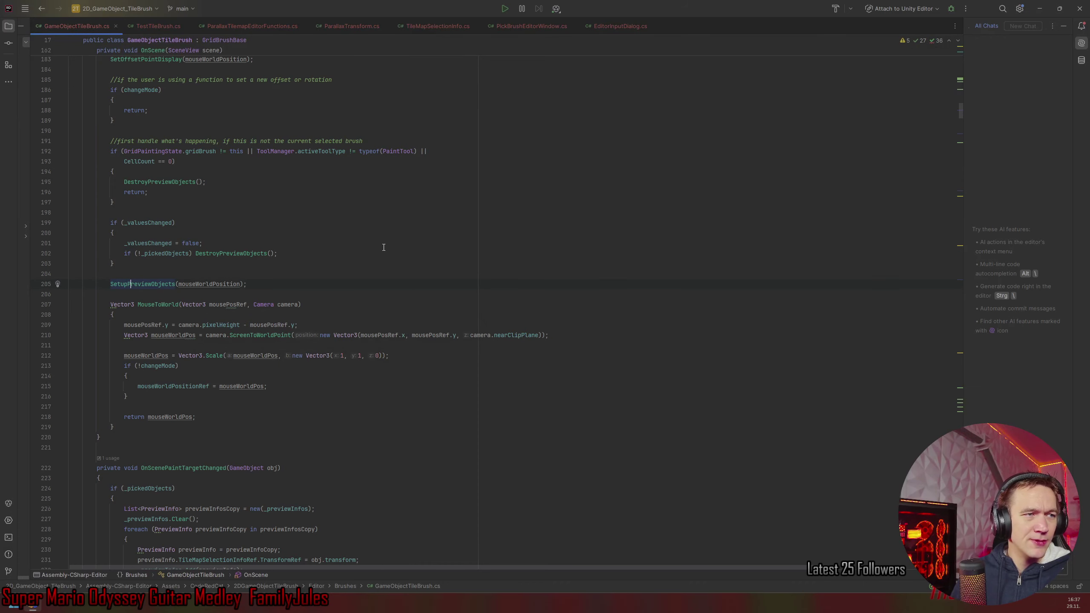
scroll(377, 244, "up", 9)
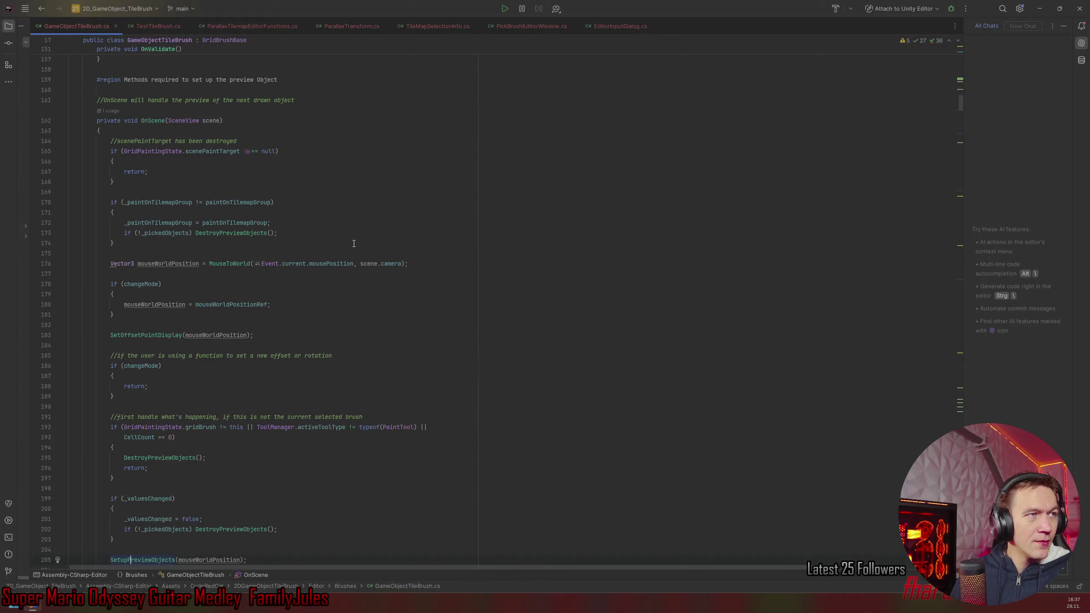
Reopen the to-do document in Word and check the entries about cutting distance, parallax and tilemap information points.
key("alt+Tab")
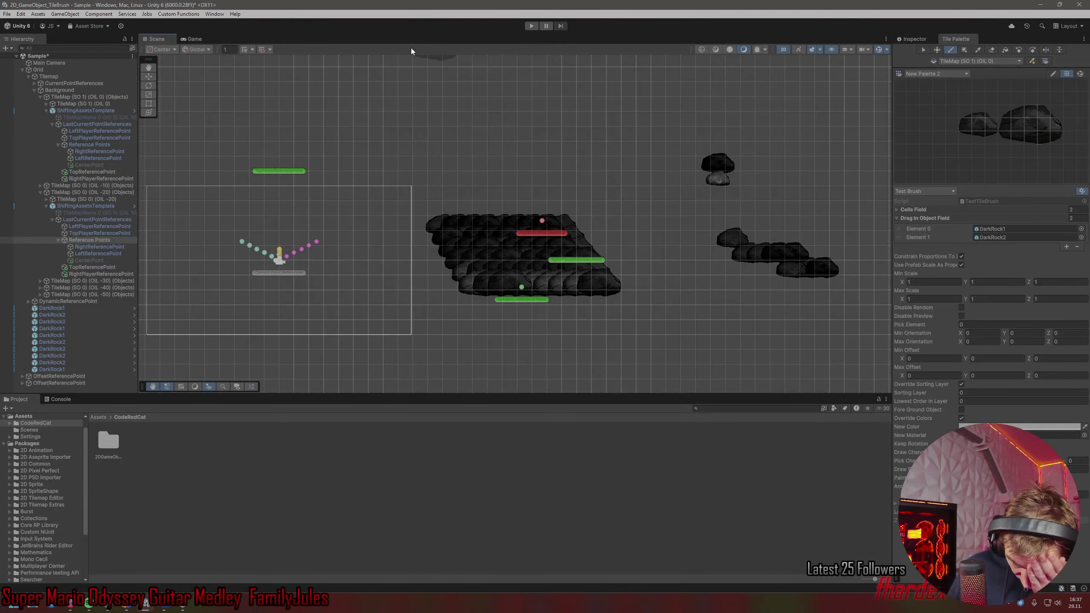
left_click(165, 609)
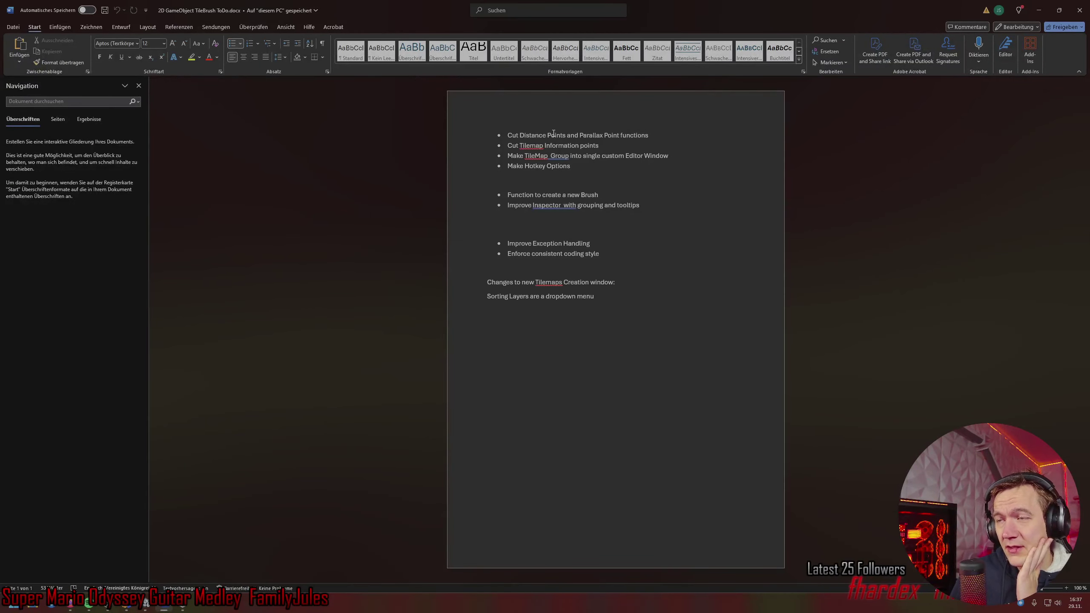
left_click(1039, 10)
Inspect ShiftingAssetsTemplate and its reference point parents in the OIL 0 group, and review the Transform fields in the ParallaxTransform script.
left_click(95, 147)
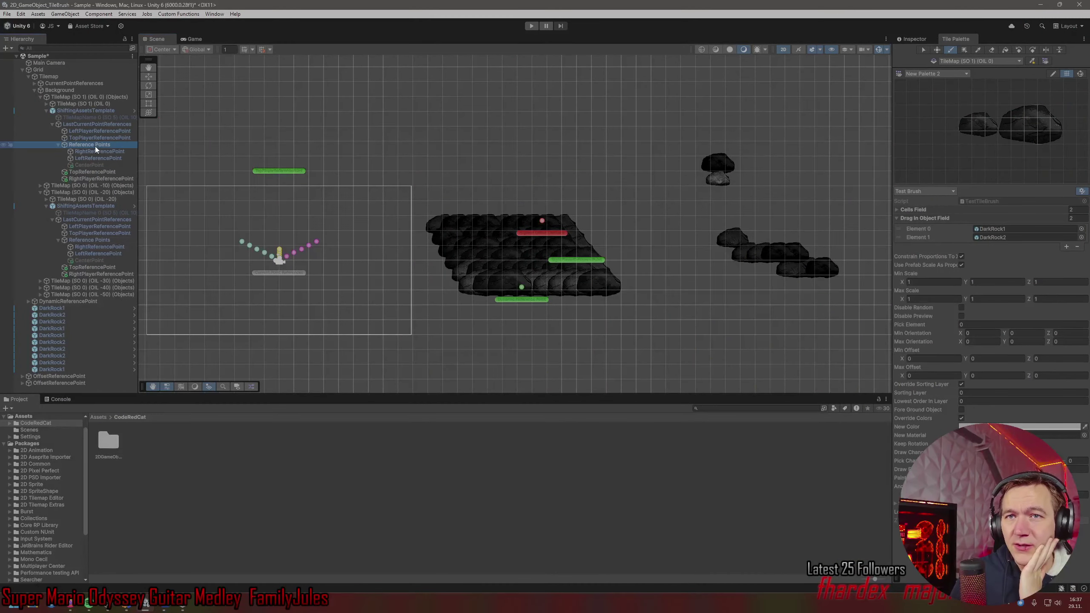
left_click(923, 37)
left_click(105, 123)
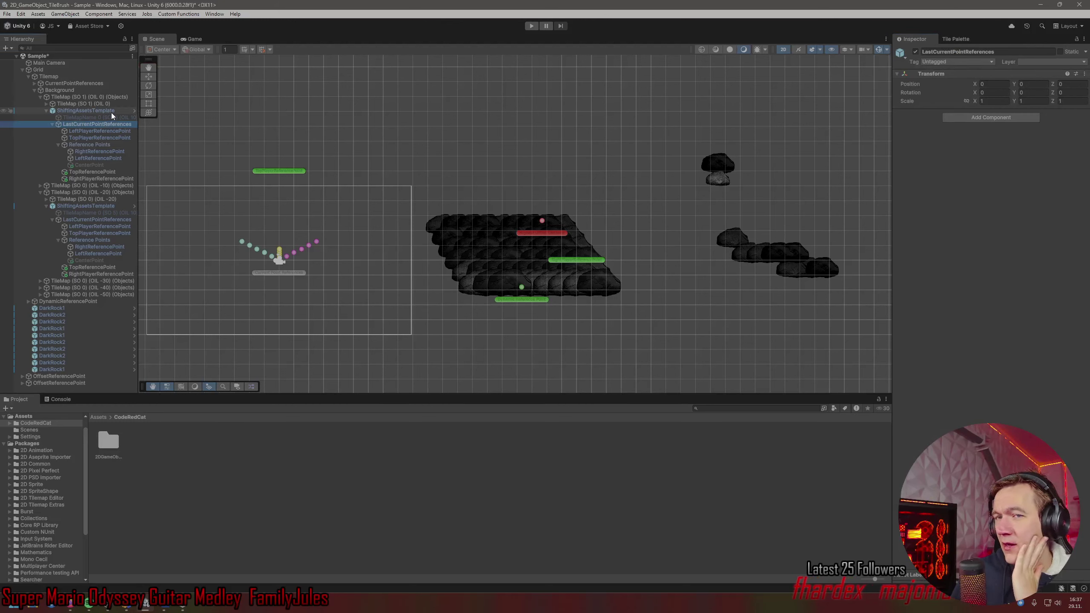
left_click(112, 112)
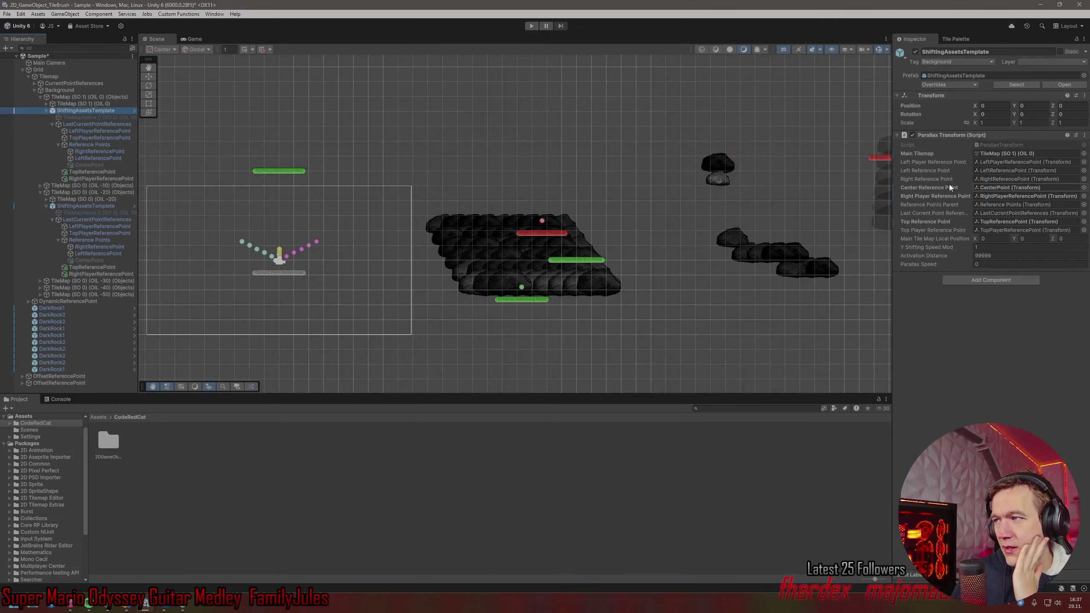
left_click(1076, 138)
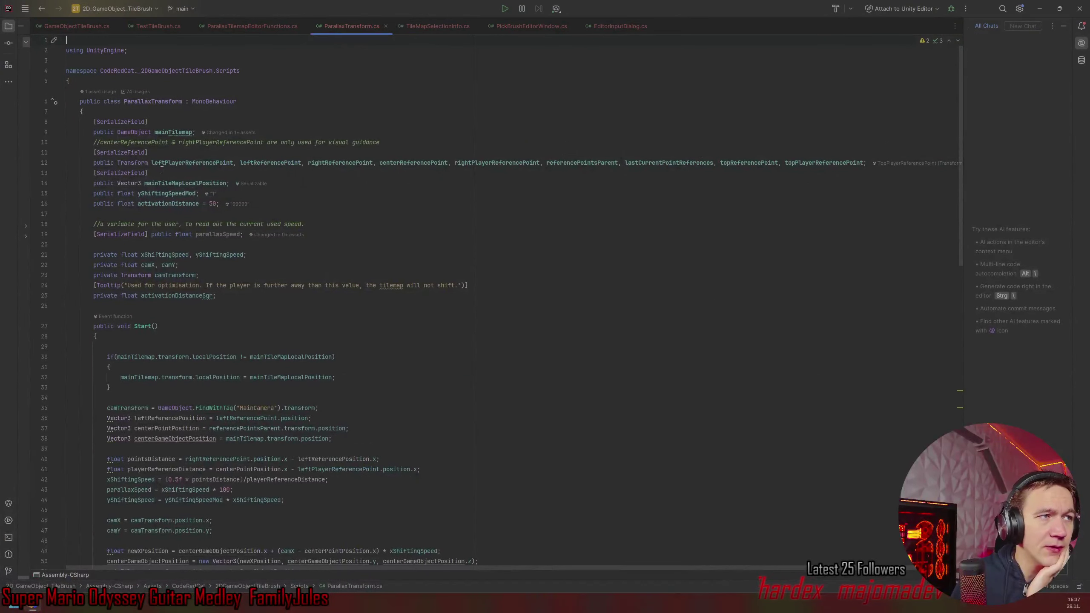
left_click(175, 162)
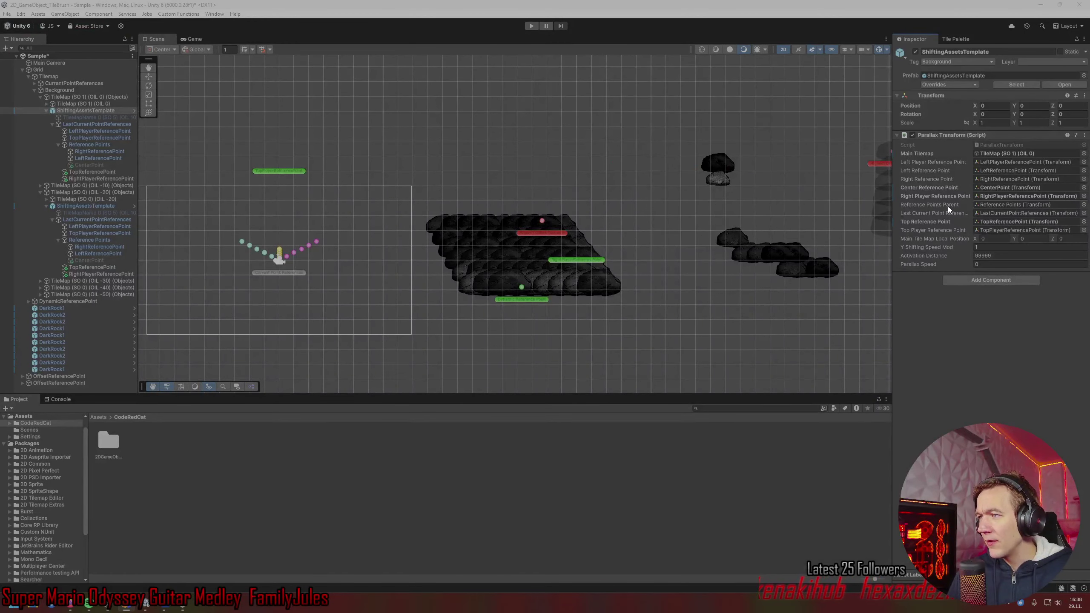
Locate the object assigned as Reference Points Parent, and inspect ShiftingAssetsTemplate and TileMap (SO 0) in the OIL -20 group.
left_click(994, 202)
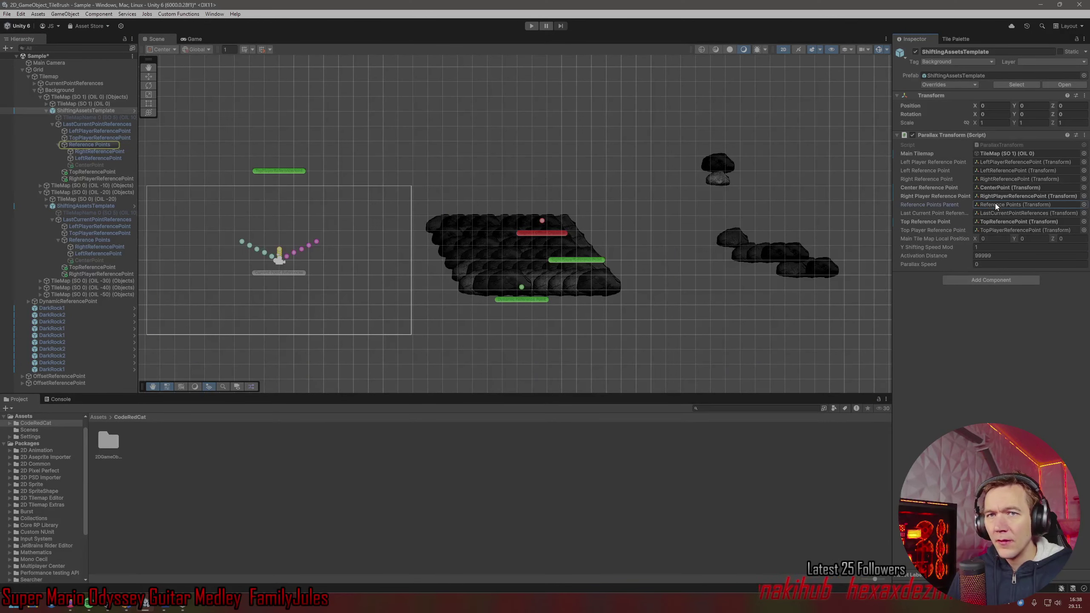
double_click(994, 203)
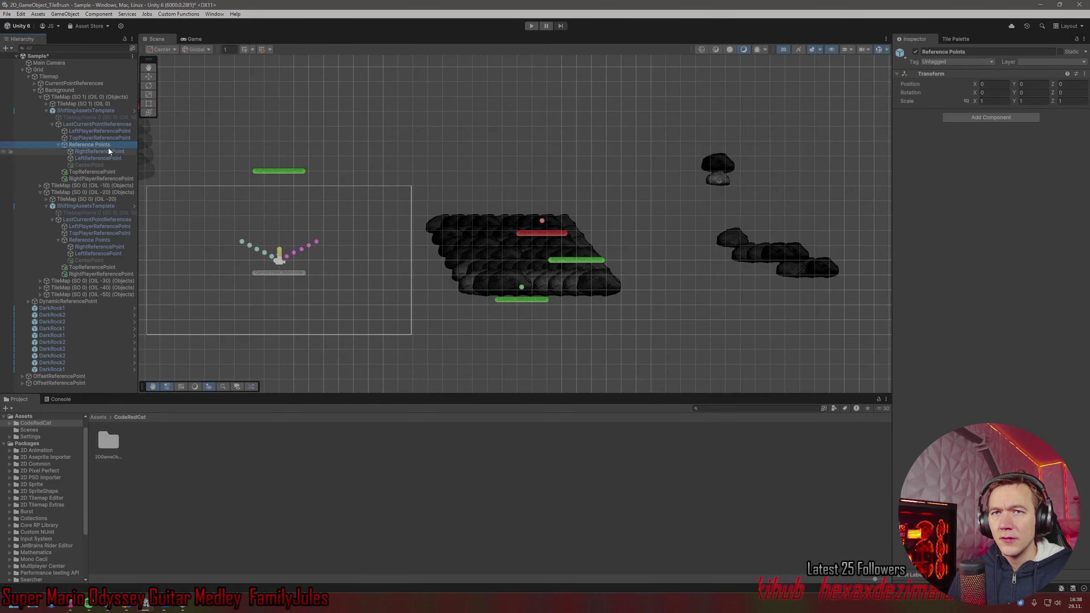
left_click(106, 242)
mouse_move(107, 245)
left_mouse_down()
mouse_move(277, 199)
mouse_move(559, 181)
mouse_move(517, 174)
mouse_move(351, 190)
mouse_move(557, 186)
mouse_move(332, 176)
mouse_move(611, 176)
mouse_move(339, 176)
mouse_move(599, 178)
mouse_move(423, 173)
mouse_move(95, 218)
left_mouse_up()
left_click(96, 205)
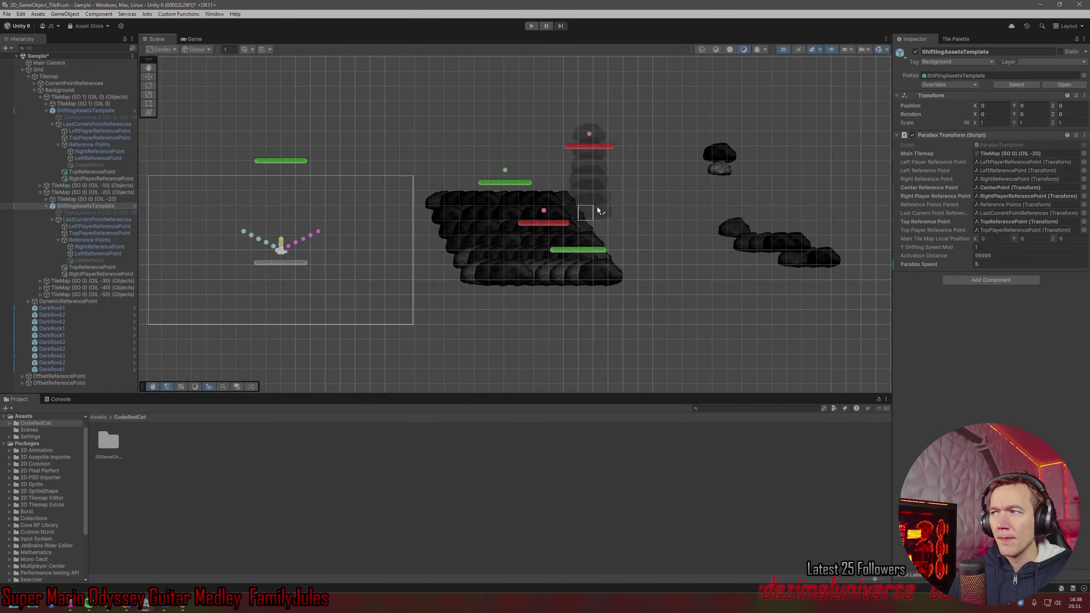
left_click(91, 200)
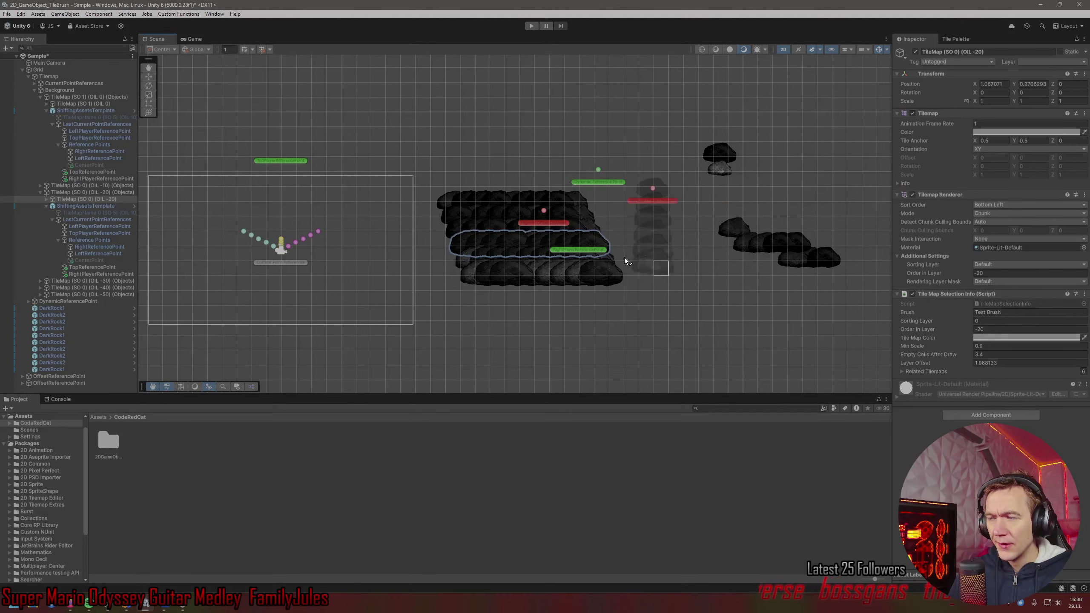
middle_click_drag(367, 210, 386, 199)
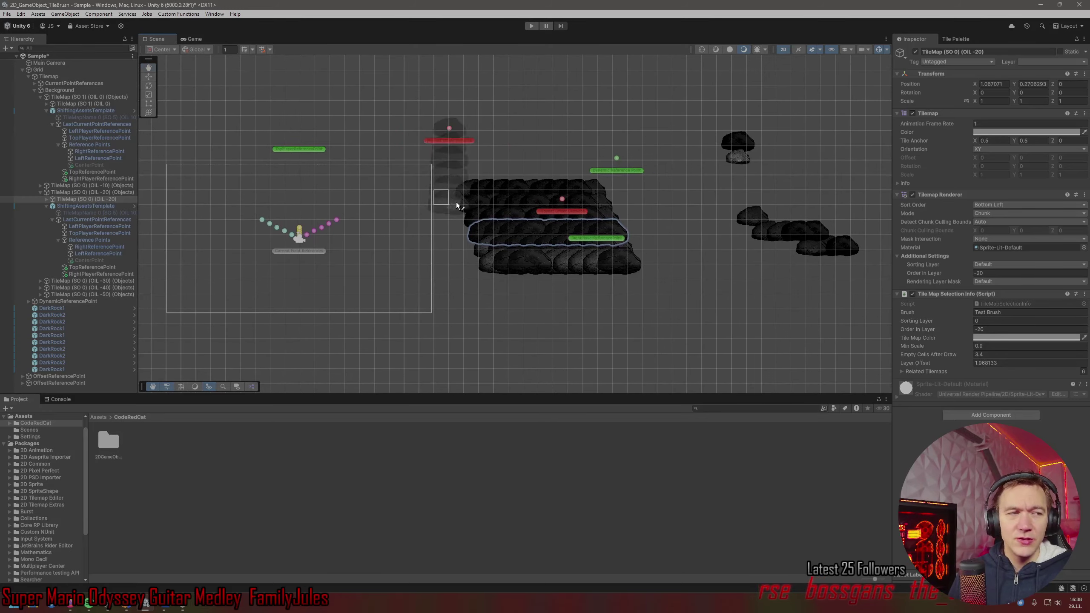
Review the preview handling in GameObjectTileBrush.cs in Rider, from OnScene down to MouseToWorld, and return to Unity.
key("ctrl+super+Right")
left_click(80, 27)
scroll(304, 327, "down", 8)
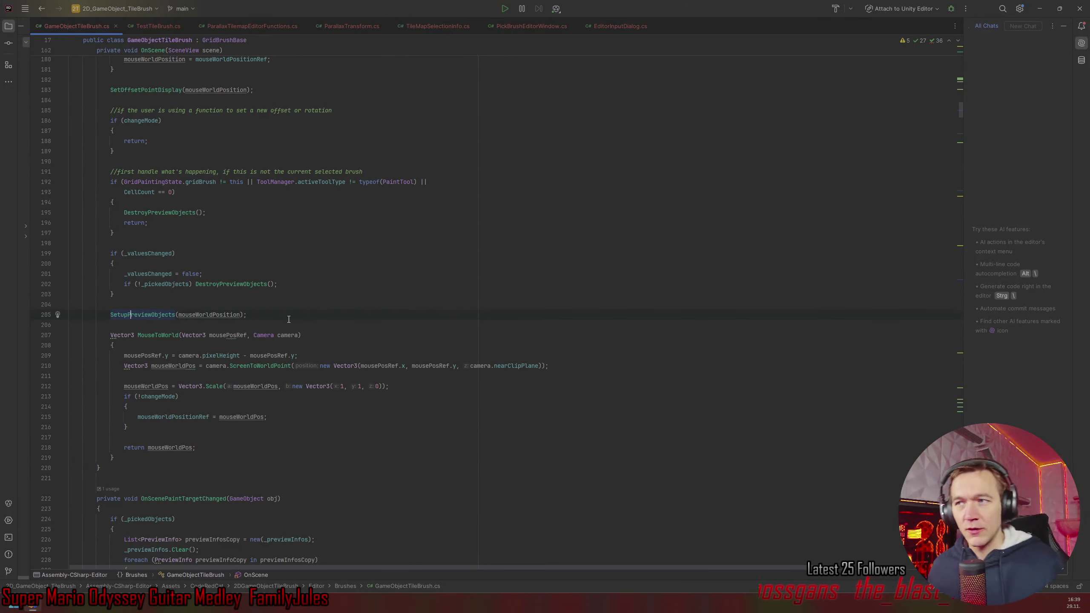
key("ctrl+super+Left")
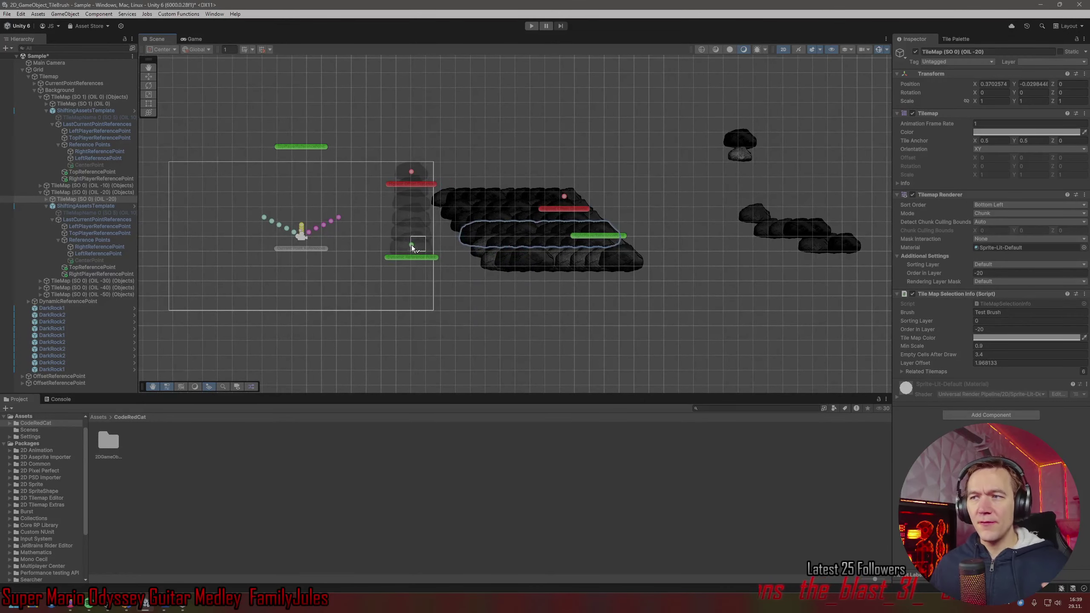
Examine the brush preview and the reference point markers around the camera frame in the scene.
scroll(364, 254, "up", 6)
mouse_move(364, 255)
middle_mouse_down()
mouse_move(310, 251)
mouse_move(549, 253)
middle_mouse_up()
scroll(459, 194, "up", 6)
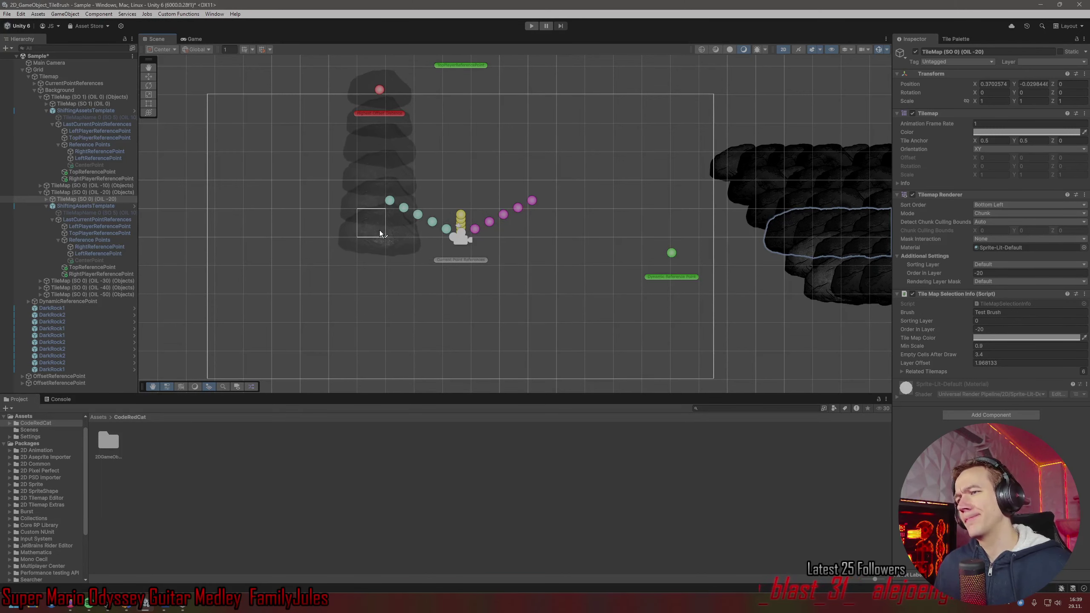
mouse_move(331, 228)
middle_mouse_down()
mouse_move(392, 228)
mouse_move(378, 256)
middle_mouse_up()
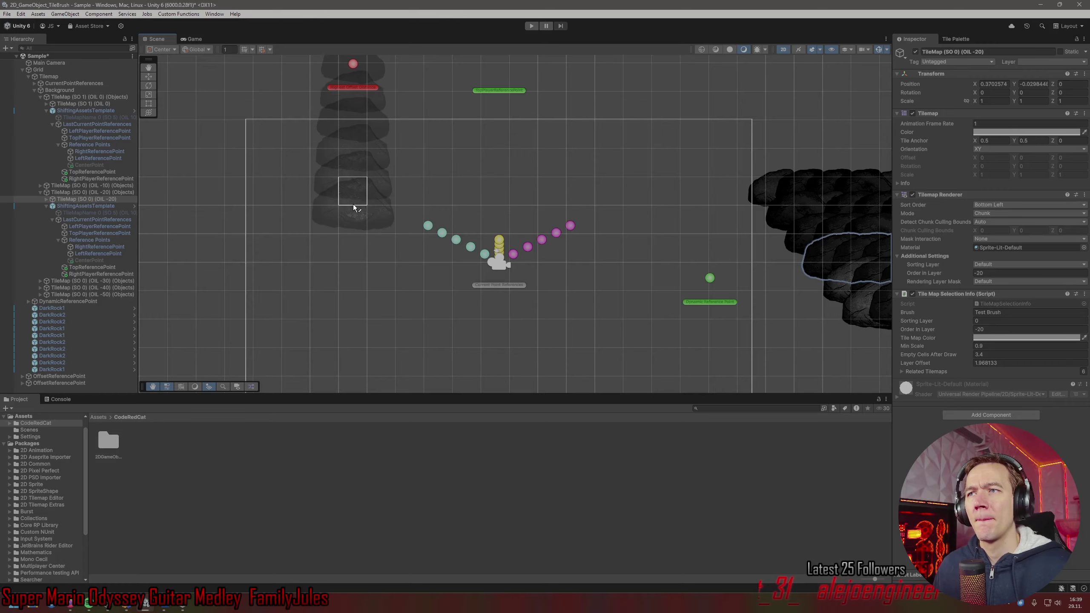
scroll(353, 204, "down", 3)
mouse_move(362, 182)
middle_mouse_down()
mouse_move(346, 201)
mouse_move(689, 185)
middle_mouse_up()
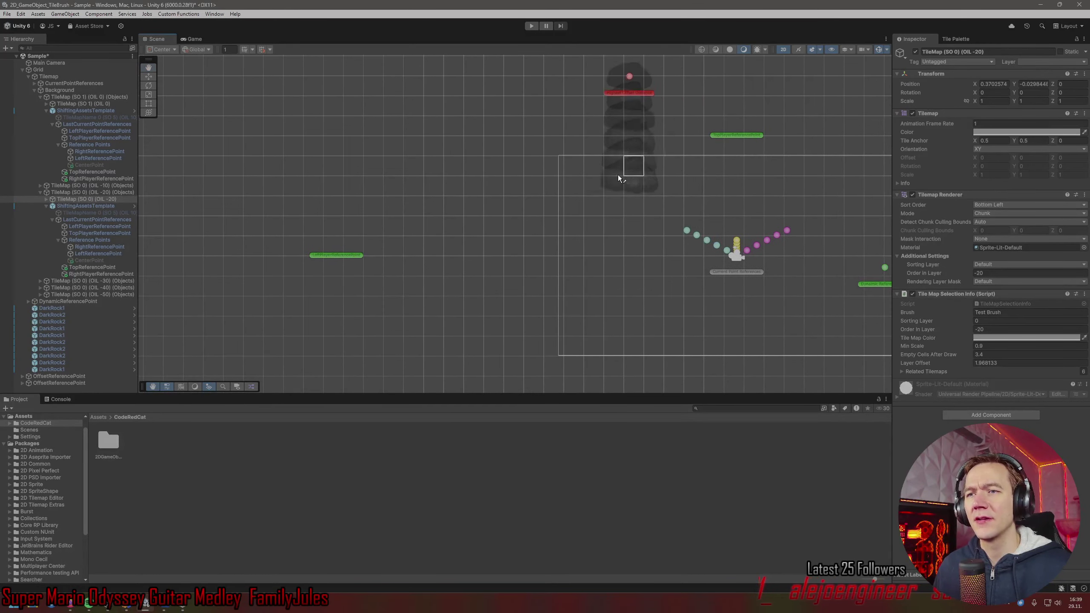
middle_click_drag(516, 217, 292, 214)
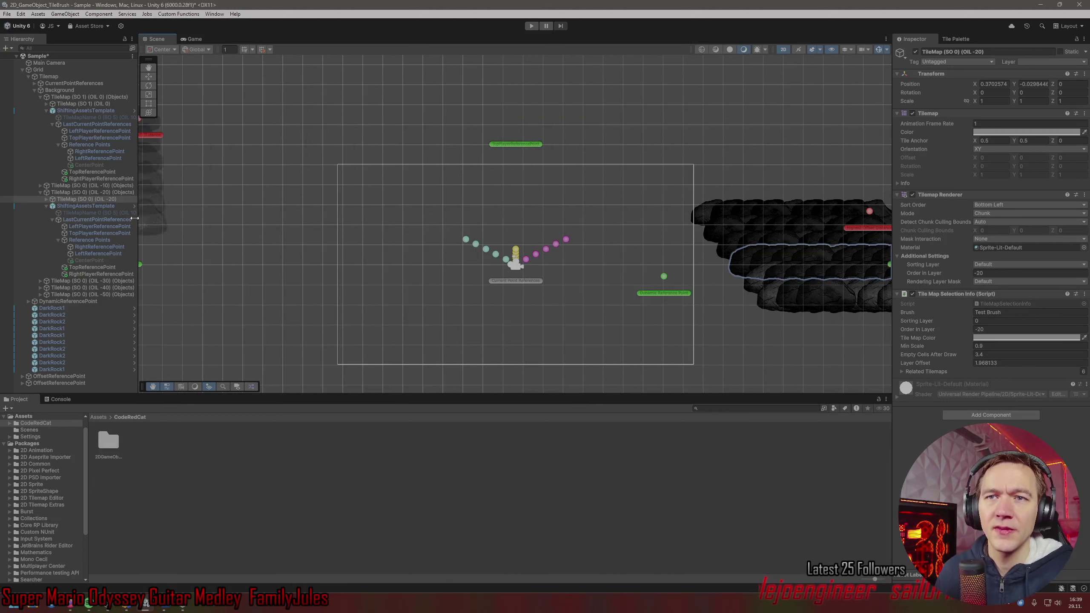
Inspect the OIL -20 group's TopPlayerReferencePoint and LeftPlayerReferencePoint with the Move tool, undoing a small trial move of the latter.
left_click(108, 234)
scroll(421, 227, "down", 3)
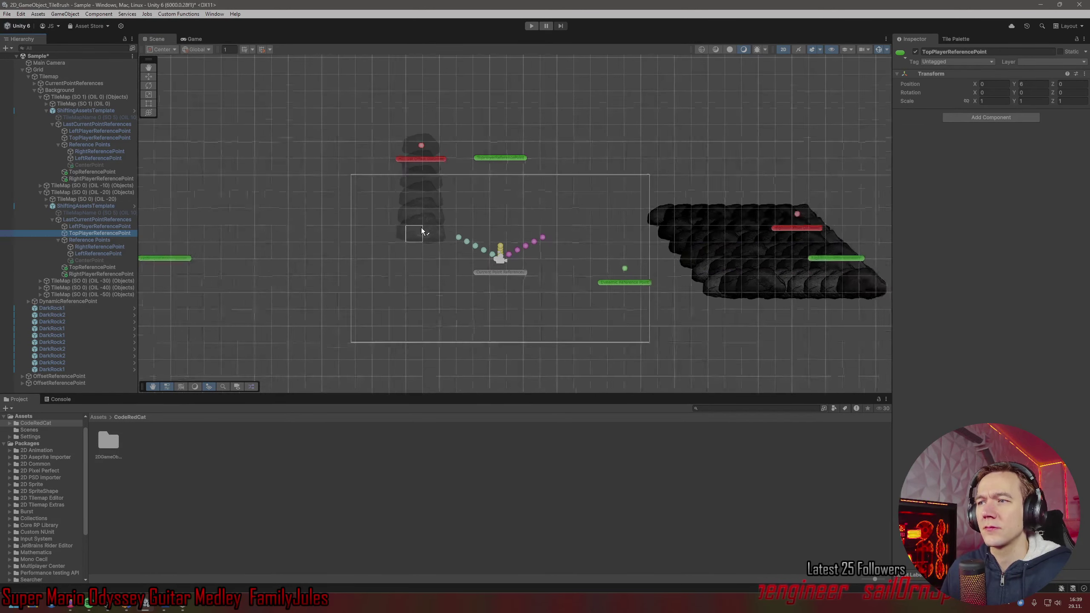
left_click(147, 74)
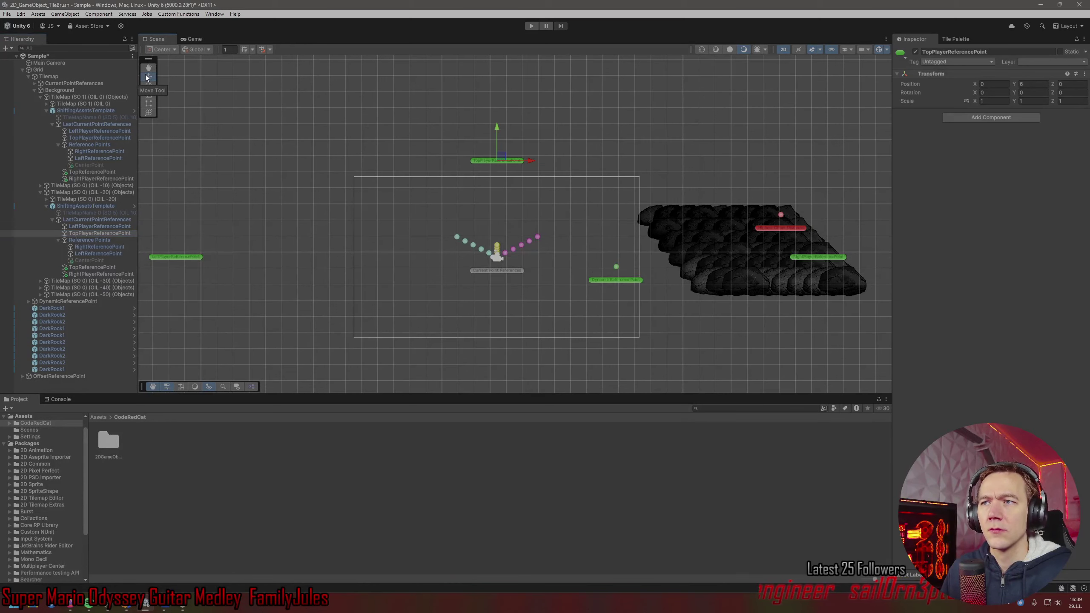
left_click(112, 226)
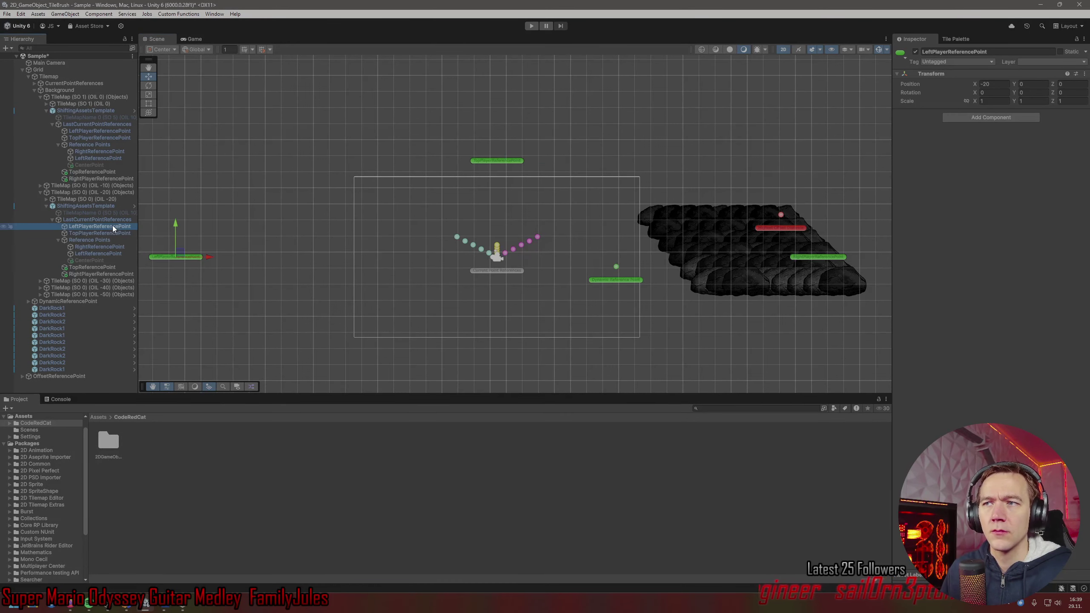
left_click_drag(181, 253, 184, 252)
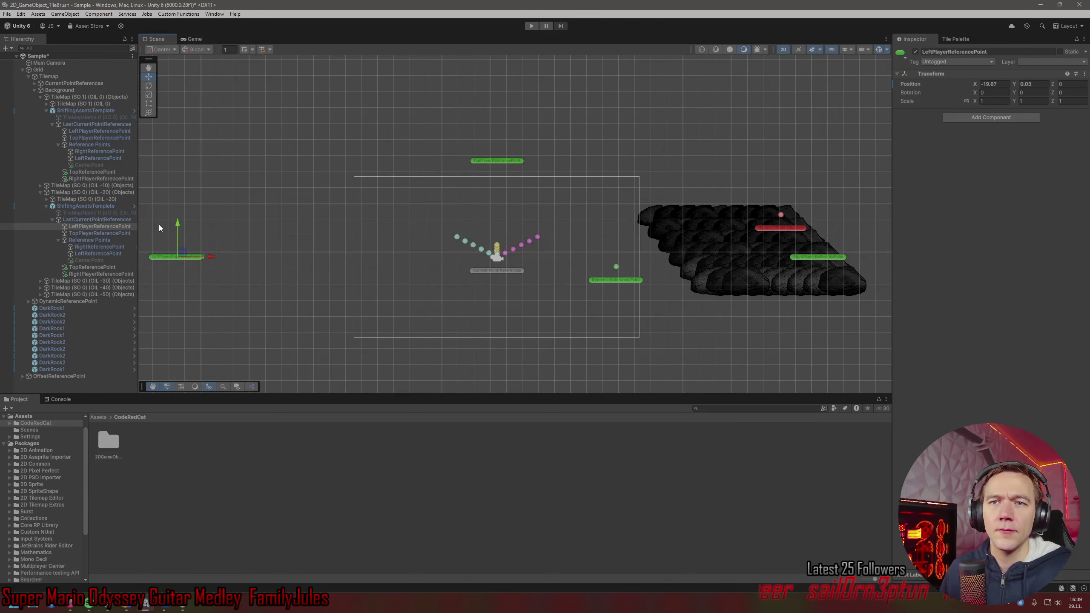
key("ctrl+z")
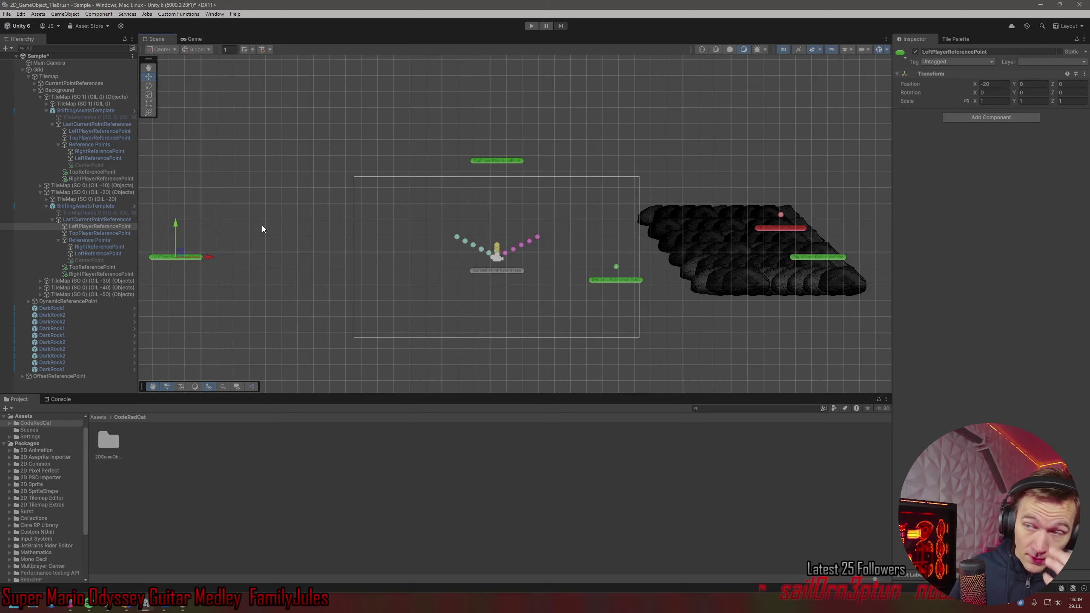
key("alt+Tab")
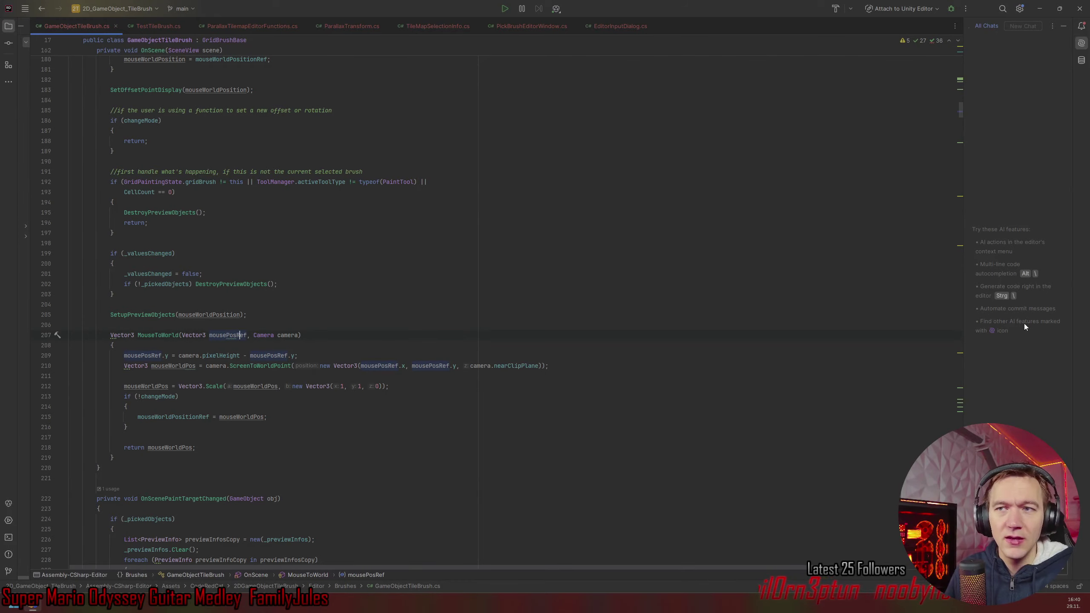
key("alt+Tab")
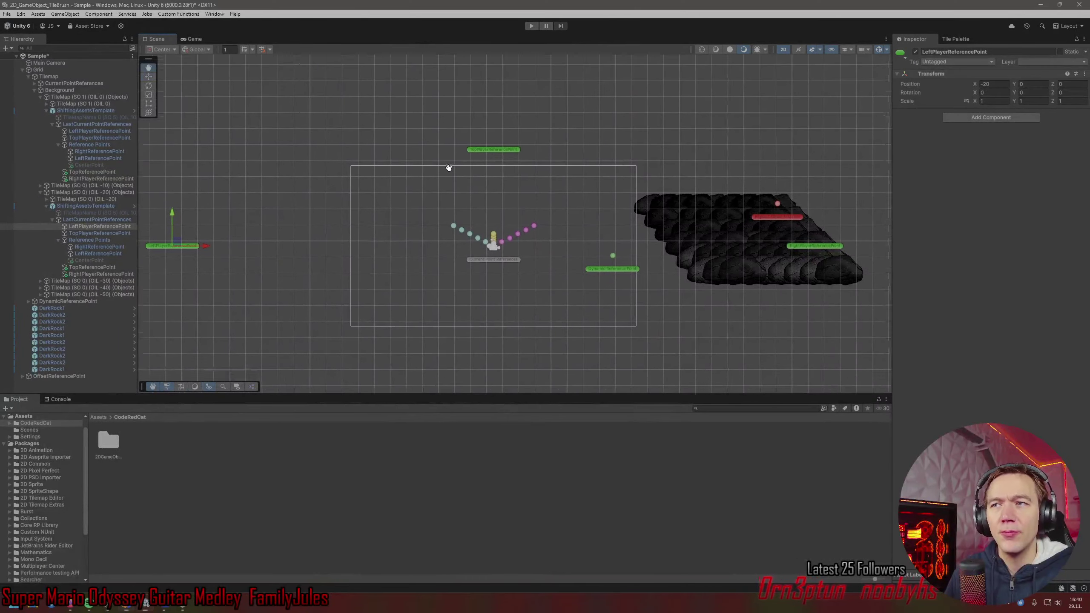
Examine how the dynamic reference point marker follows the pointer inside the camera frame in the scene.
middle_click_drag(449, 167, 444, 153)
left_click_drag(468, 170, 547, 171)
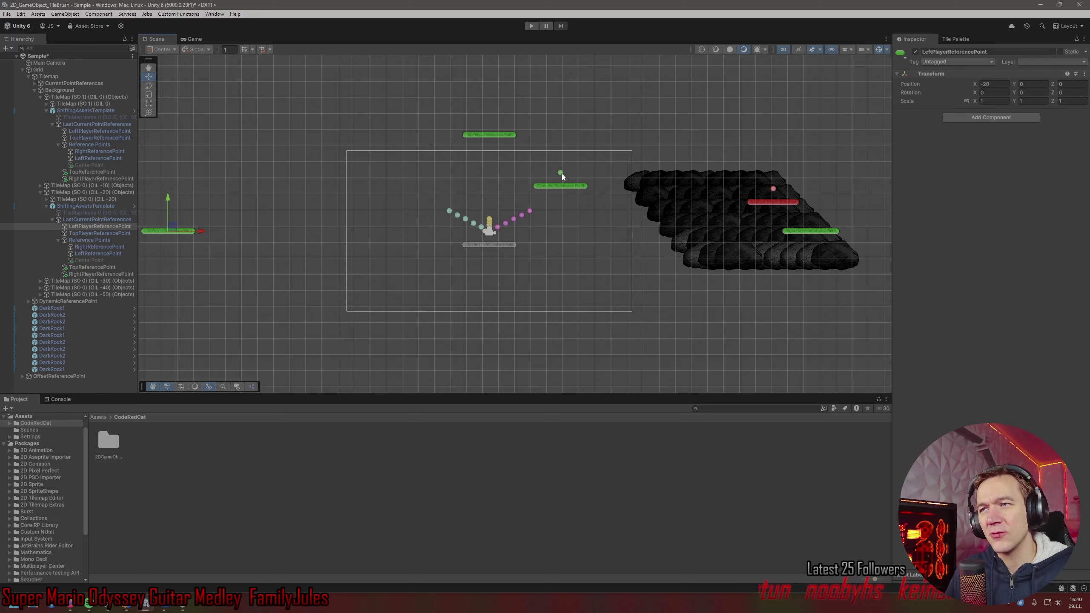
left_click_drag(562, 173, 585, 175)
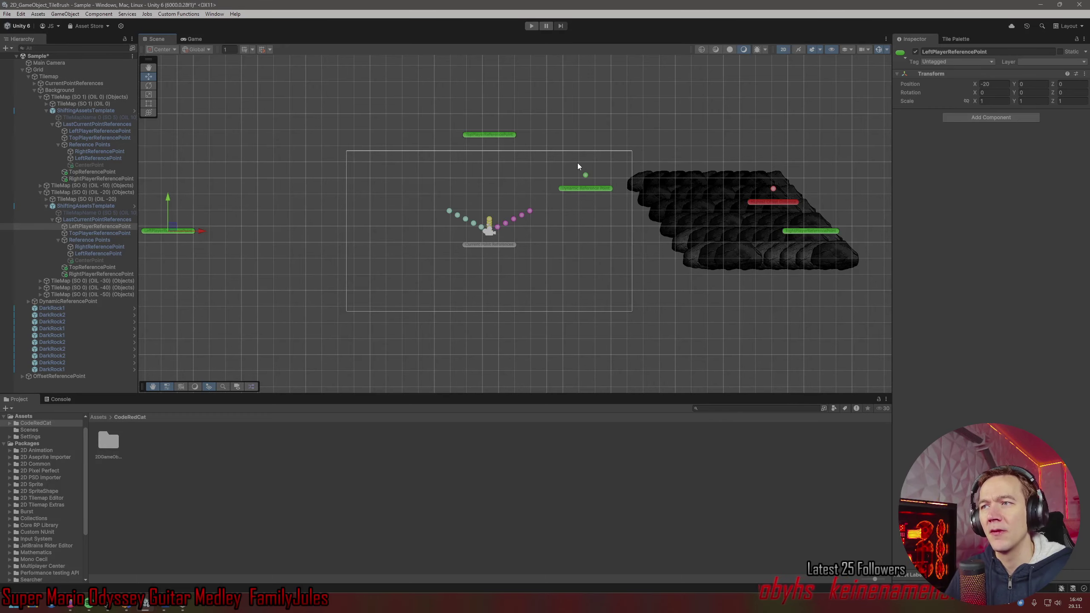
middle_click_drag(596, 168, 612, 154)
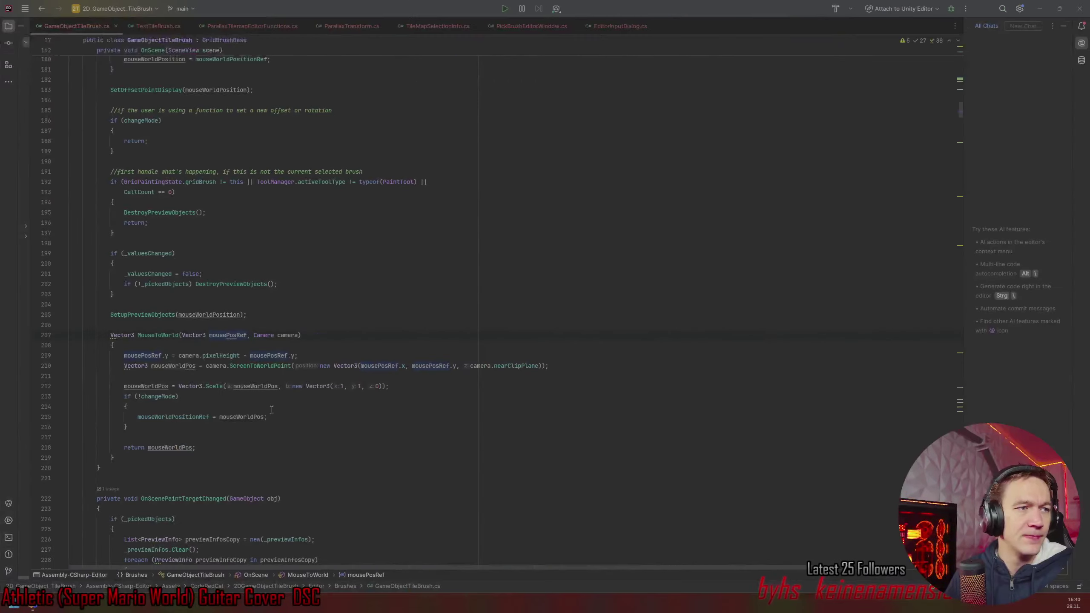
Switch to Rider and trace the MouseToWorld call in OnScene, then open the definition of SetOffsetPointDisplay.
scroll(197, 390, "down", 2)
left_click(200, 333)
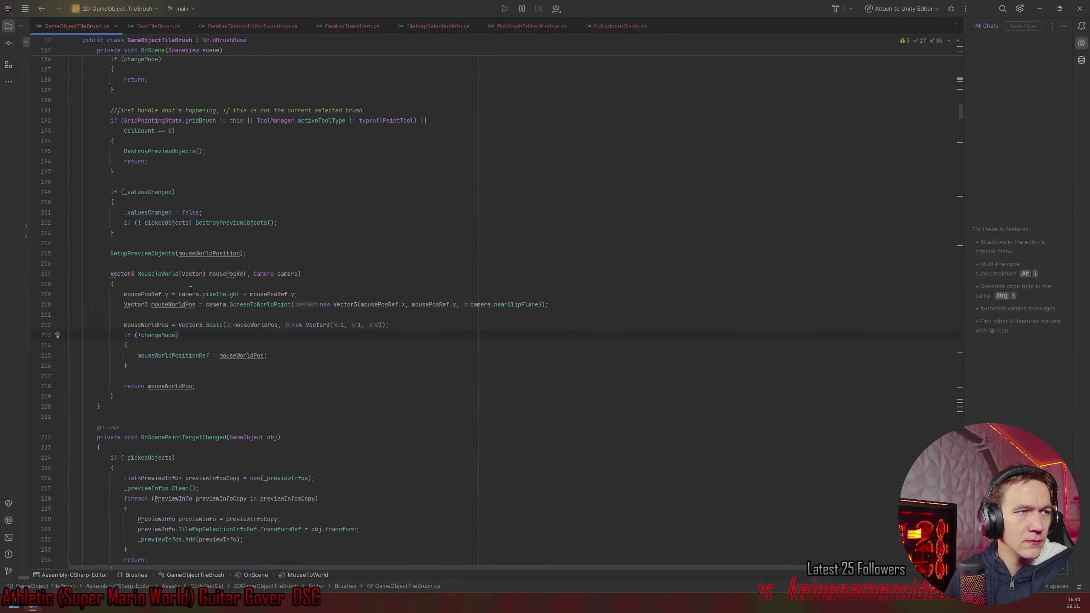
left_click(153, 275, "ctrl")
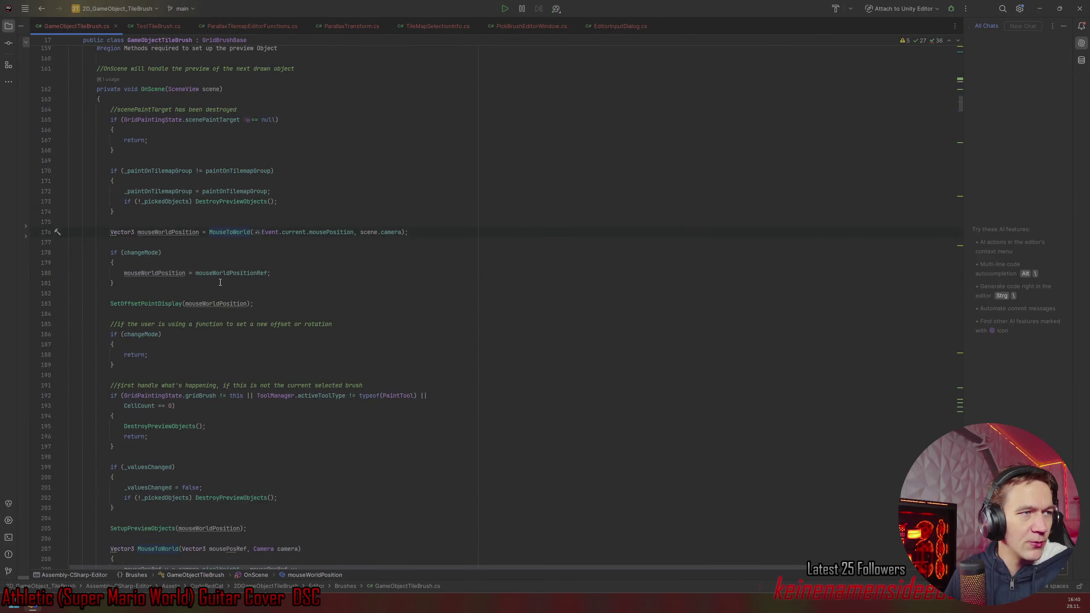
left_click(141, 304)
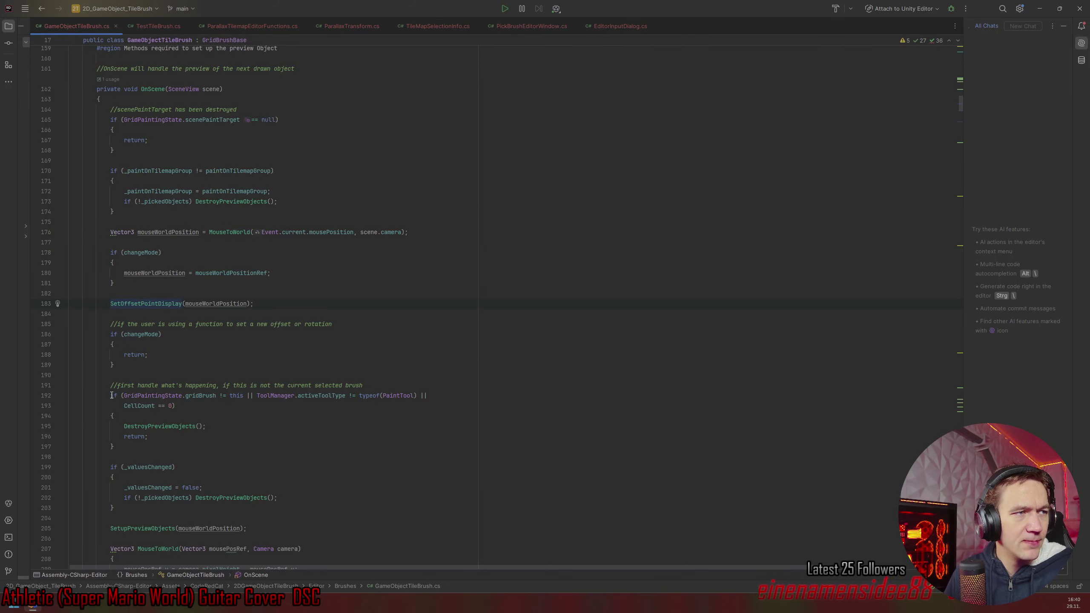
left_click(142, 304, "ctrl")
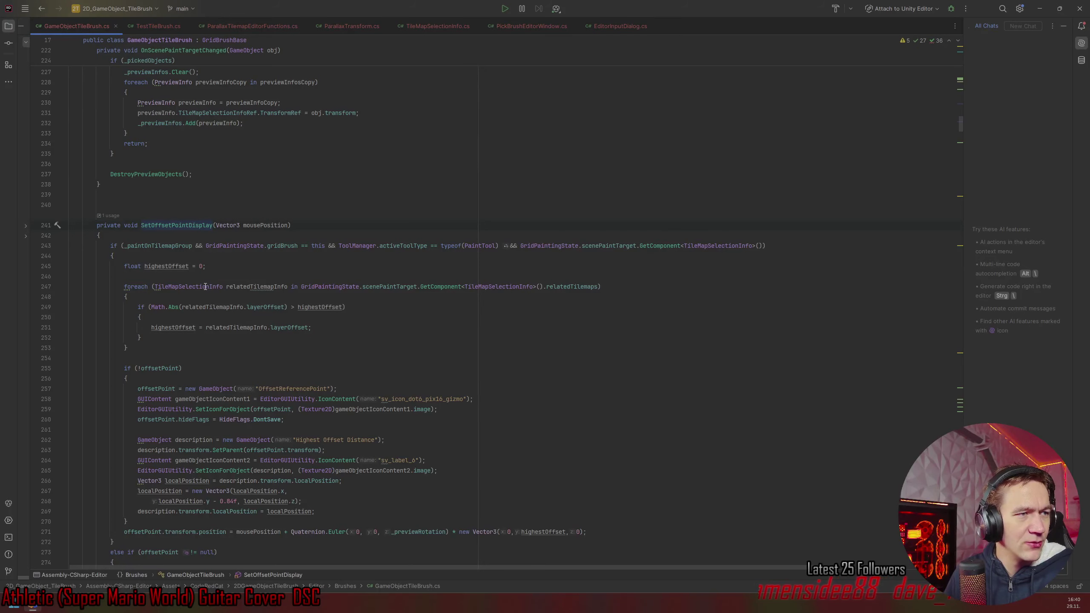
Read SetOffsetPointDisplay, covering the relatedTilemaps loop, the highestOffset calculation and the creation and positioning of OffsetReferencePoint.
scroll(206, 287, "down", 3)
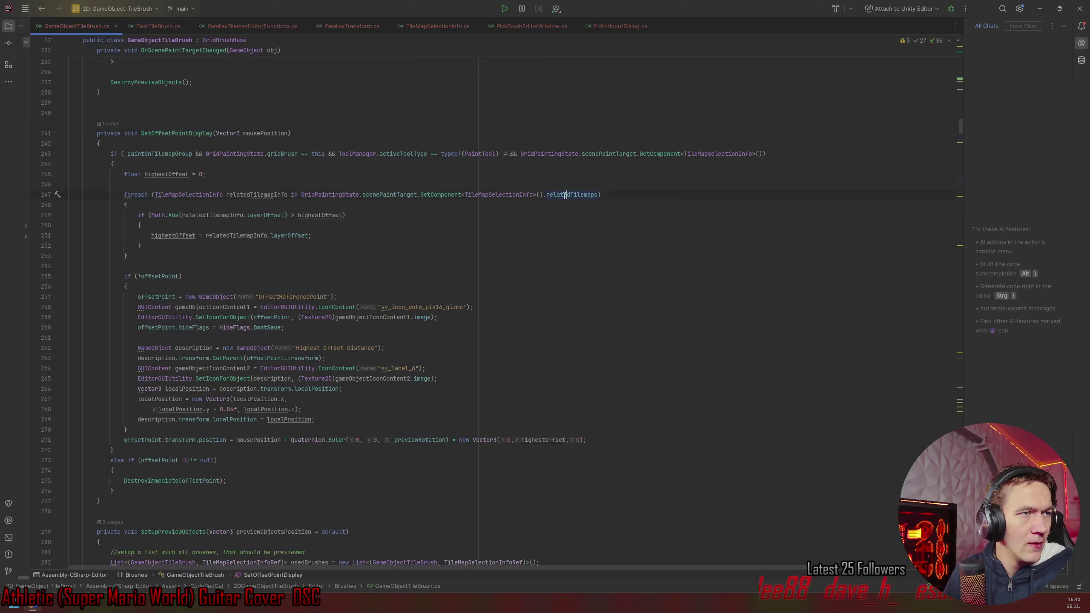
left_click(499, 195)
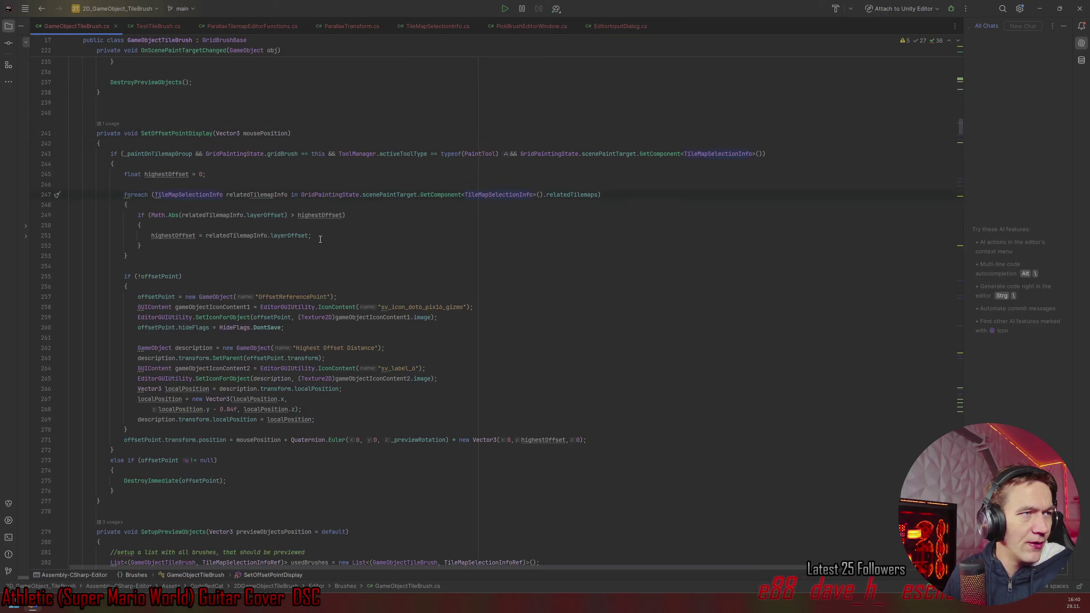
left_click(247, 186)
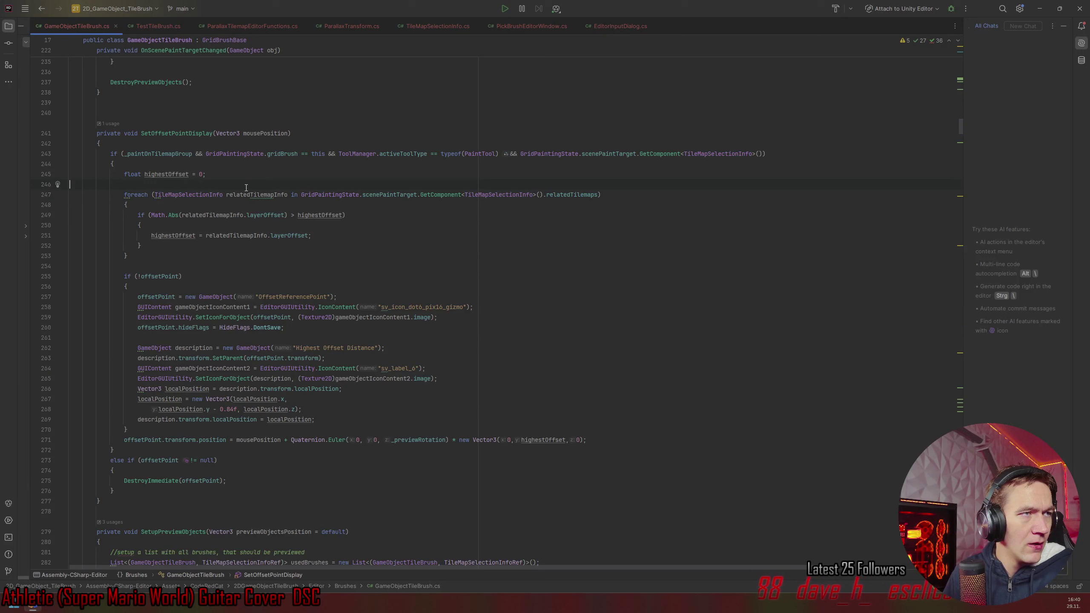
left_click(246, 192)
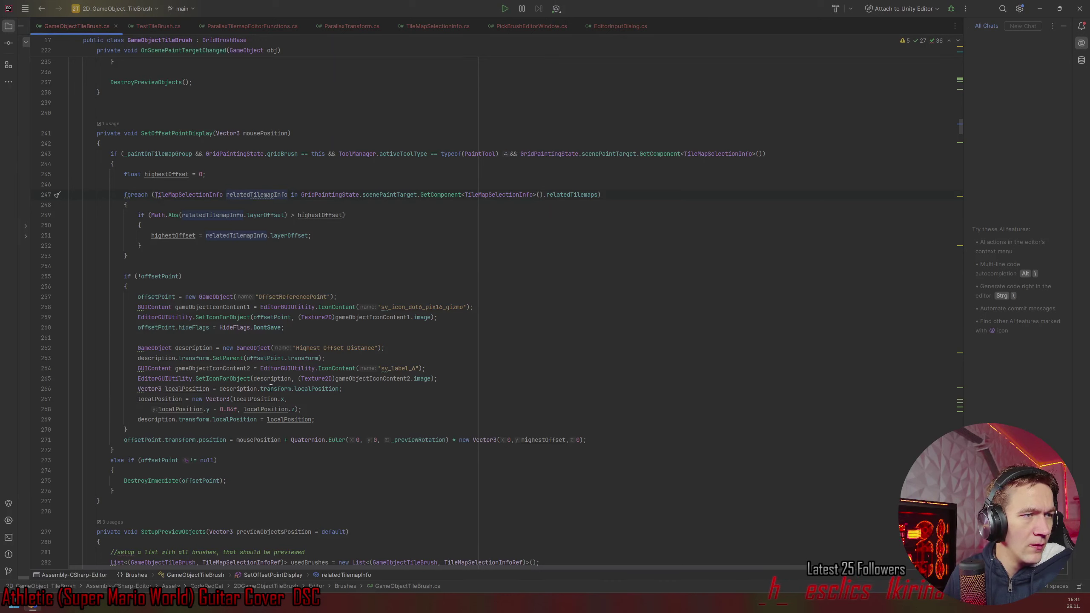
left_click(296, 297)
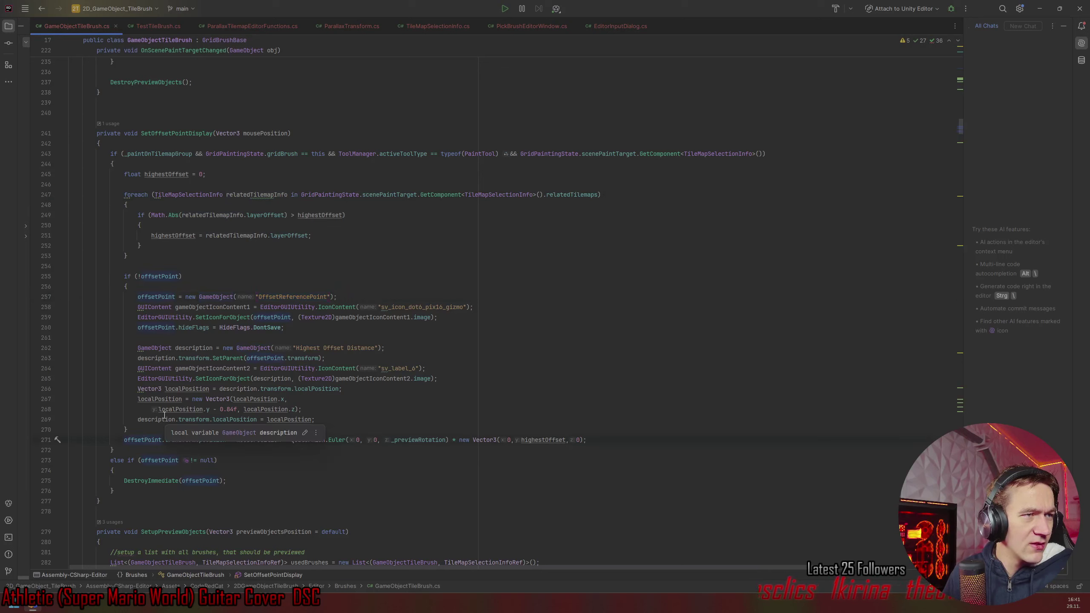
Return to Unity, search the scene objects for OffsetReferencePoint, select it, clear the search and inspect its marker among the rocks.
key("alt+Tab")
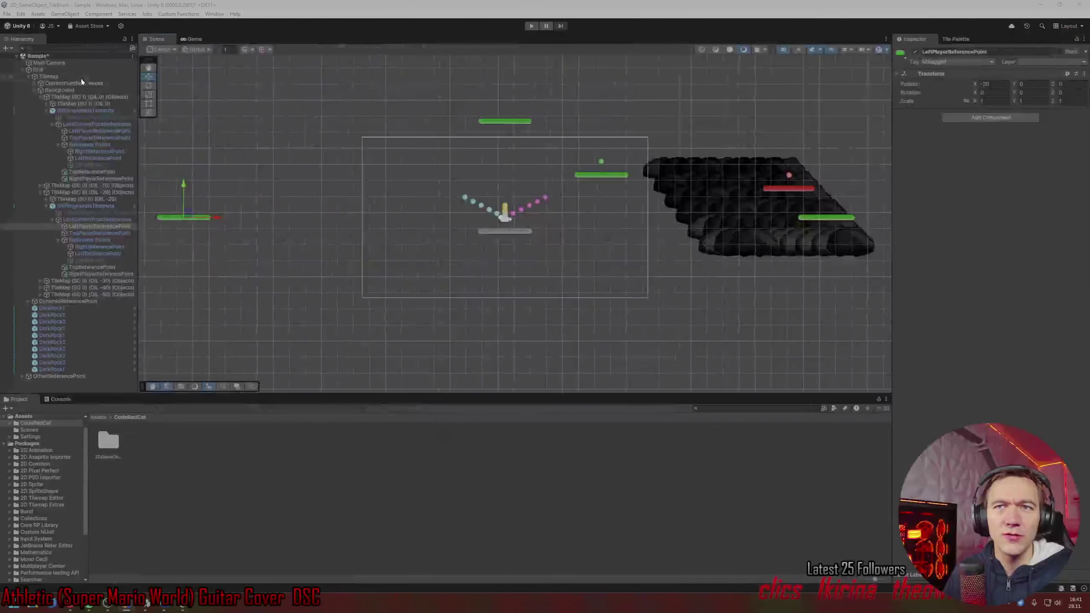
left_click(71, 48)
type("OffsetReferencePoint")
left_click(60, 63)
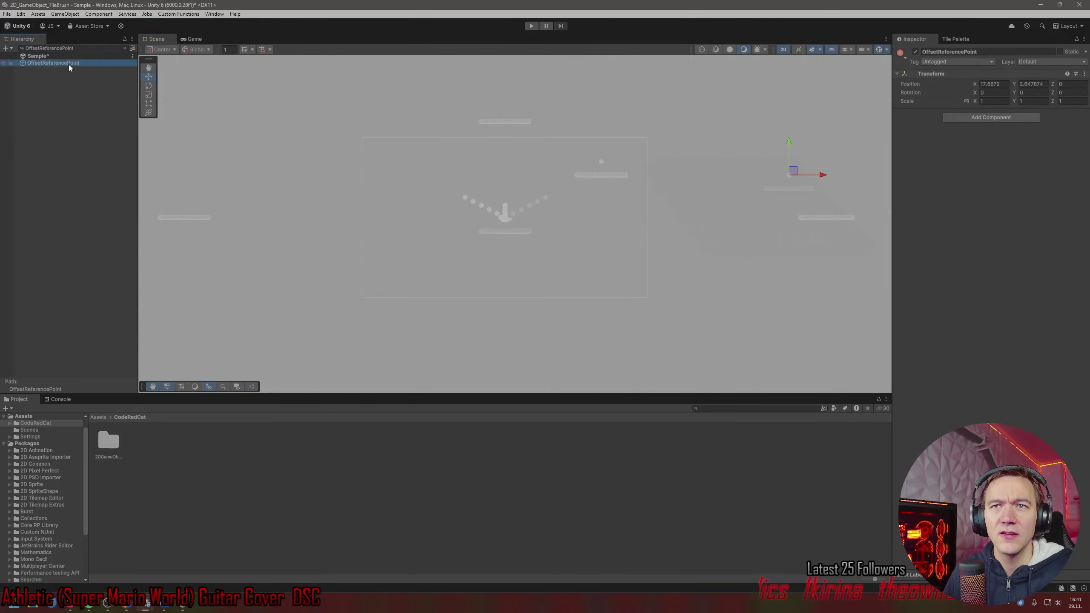
left_click(124, 48)
middle_click_drag(656, 174, 372, 176)
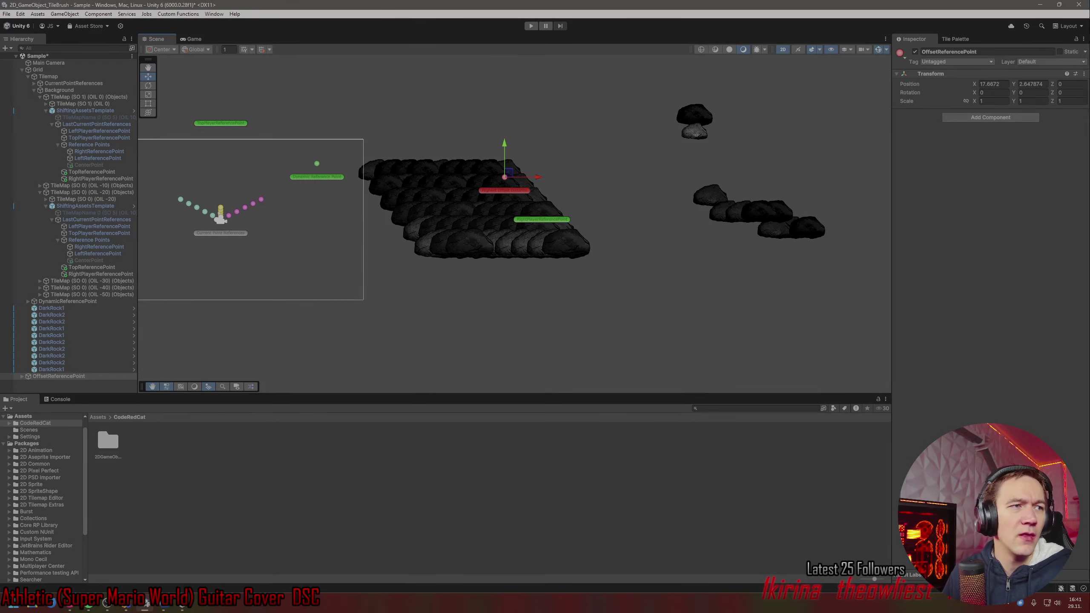
Switch back to Rider, trace SetOffsetPointDisplay to its call in OnScene, and open the definition of SetupPreviewObjects.
key("alt+Tab")
scroll(202, 155, "up", 6)
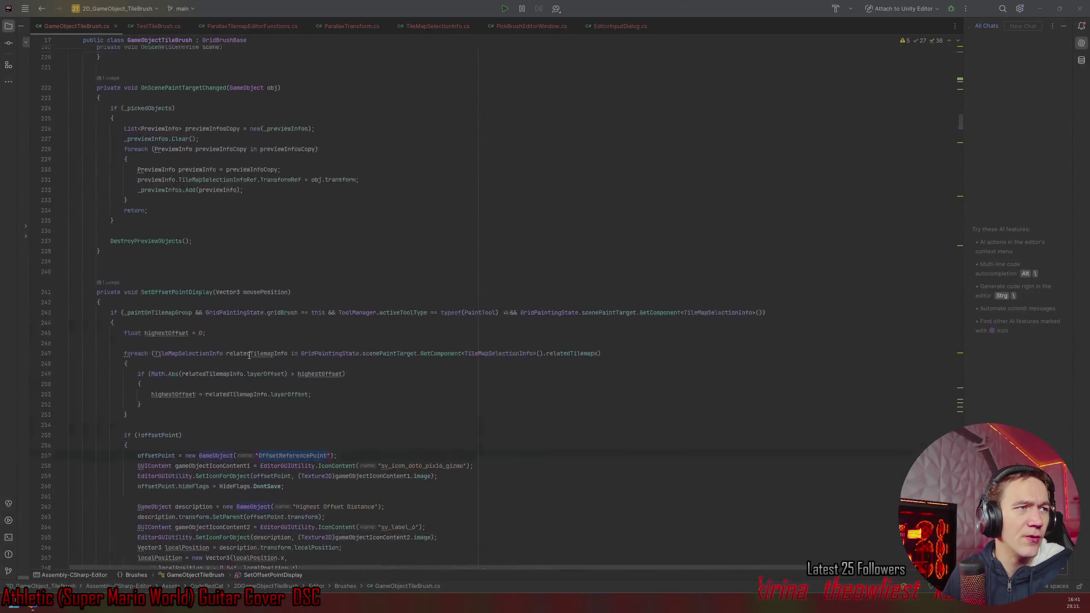
left_click(199, 317, "ctrl")
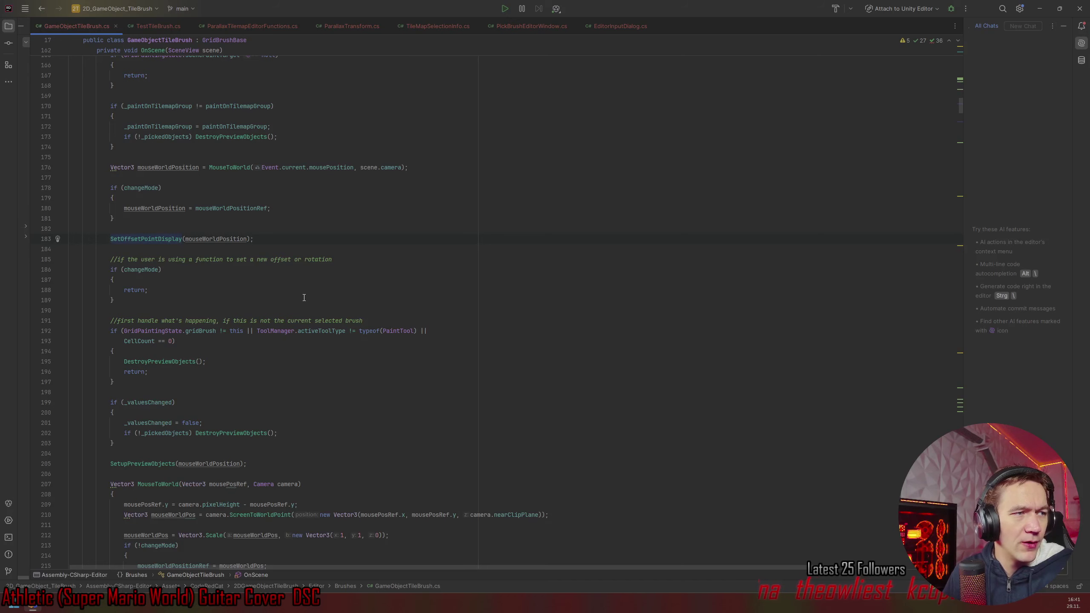
scroll(304, 297, "down", 4)
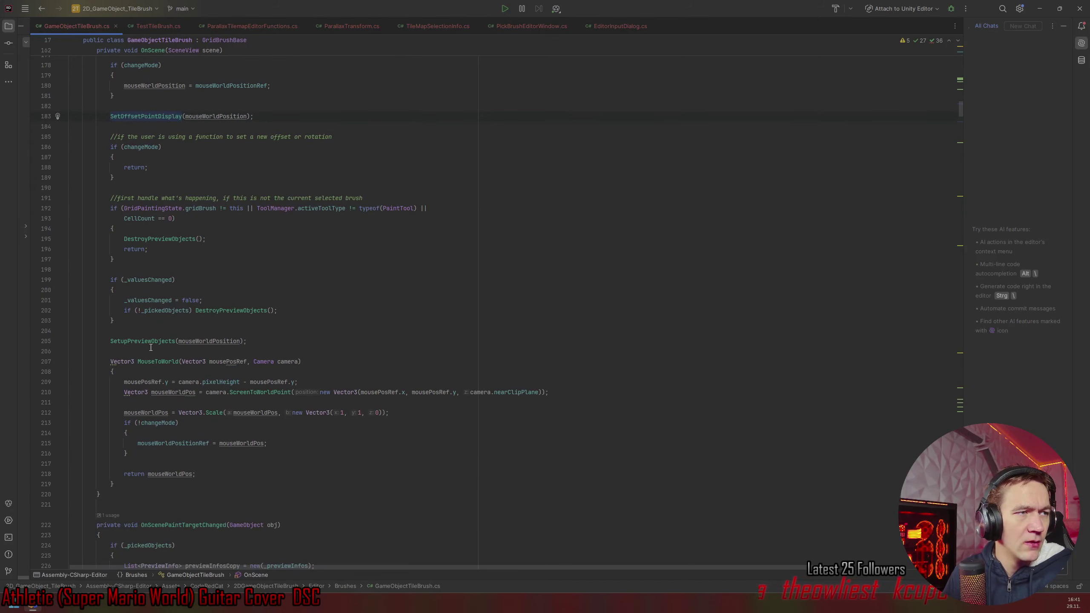
left_click(152, 342, "ctrl")
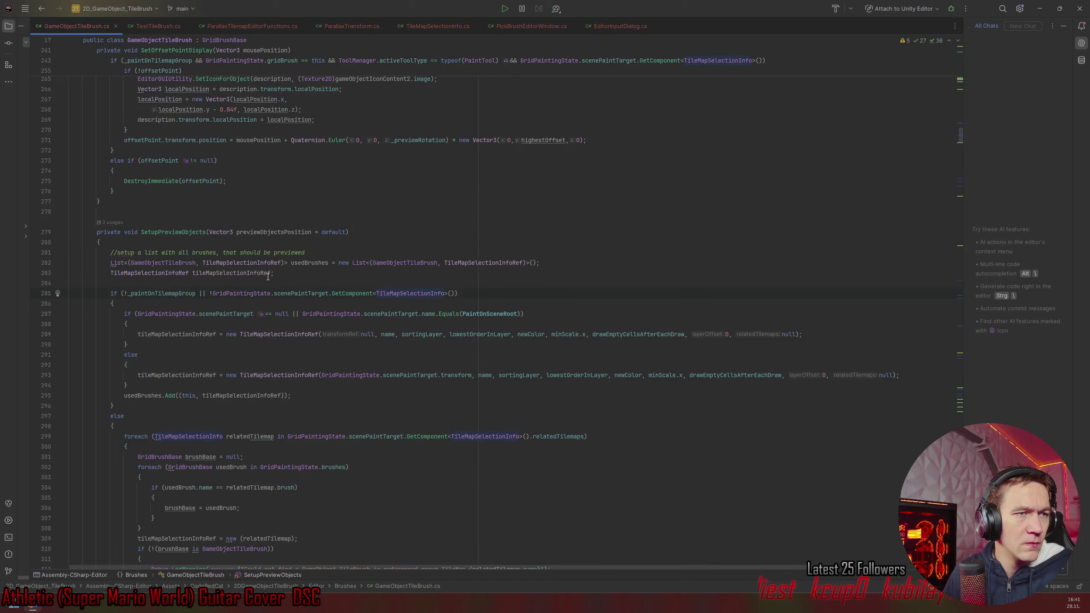
Review how SetupPreviewObjects collects the brushes of related tilemaps, and go up to the brush's property declarations and constructor.
scroll(267, 275, "down", 6)
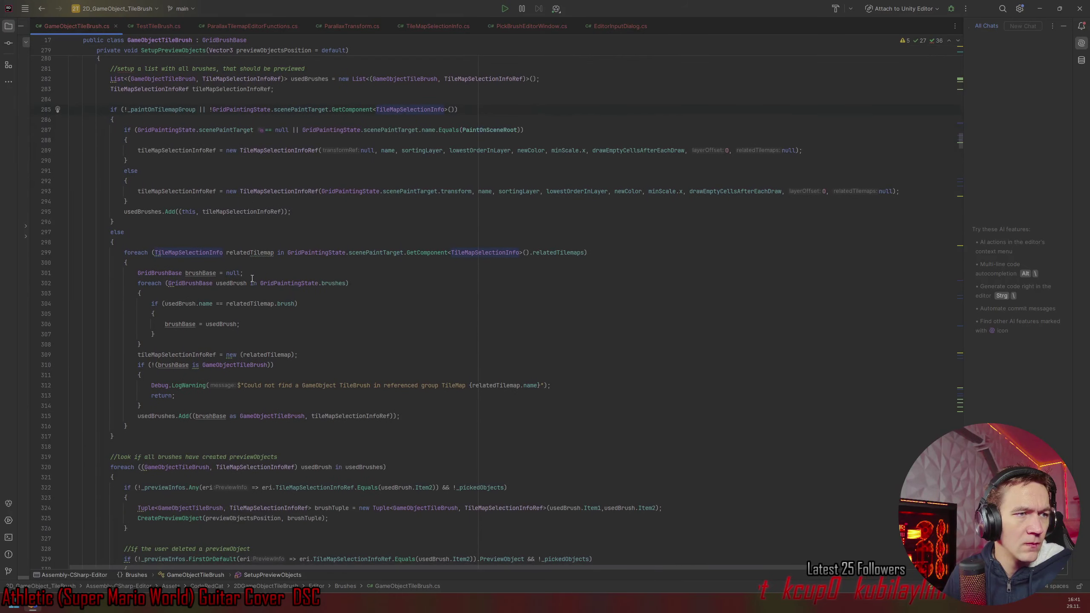
scroll(238, 278, "up", 6)
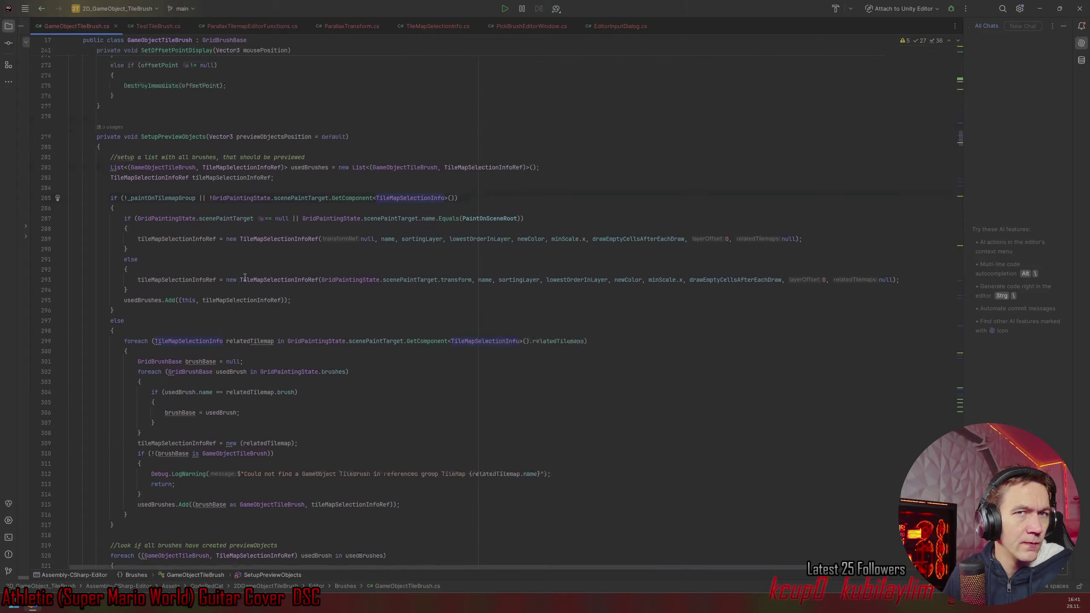
left_click_drag(961, 137, 960, 78)
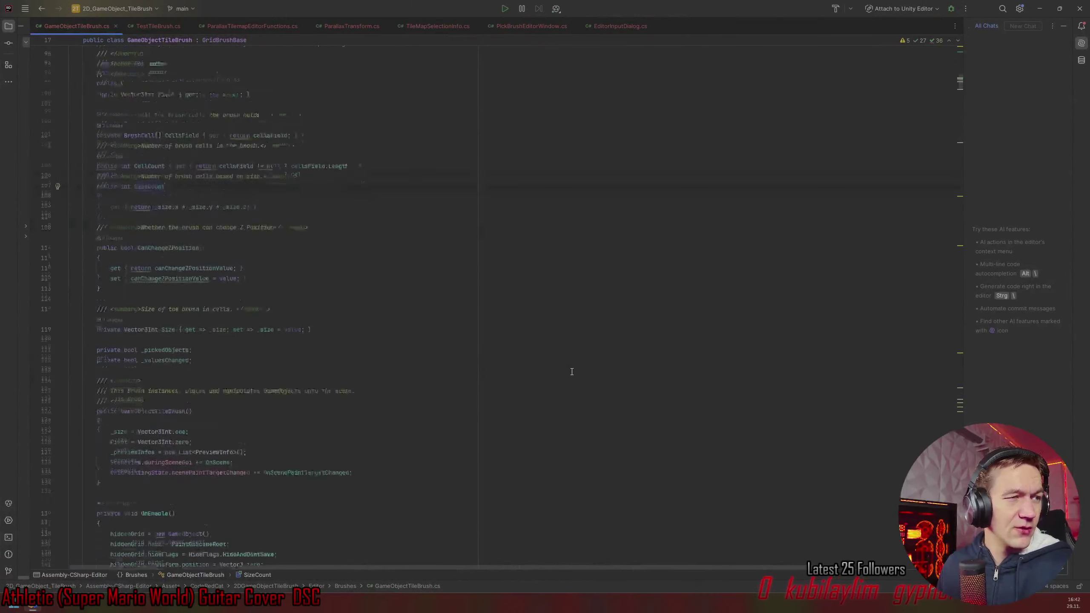
Search GameObjectTileBrush.cs for "event" to find its event-handling code.
scroll(571, 371, "down", 8)
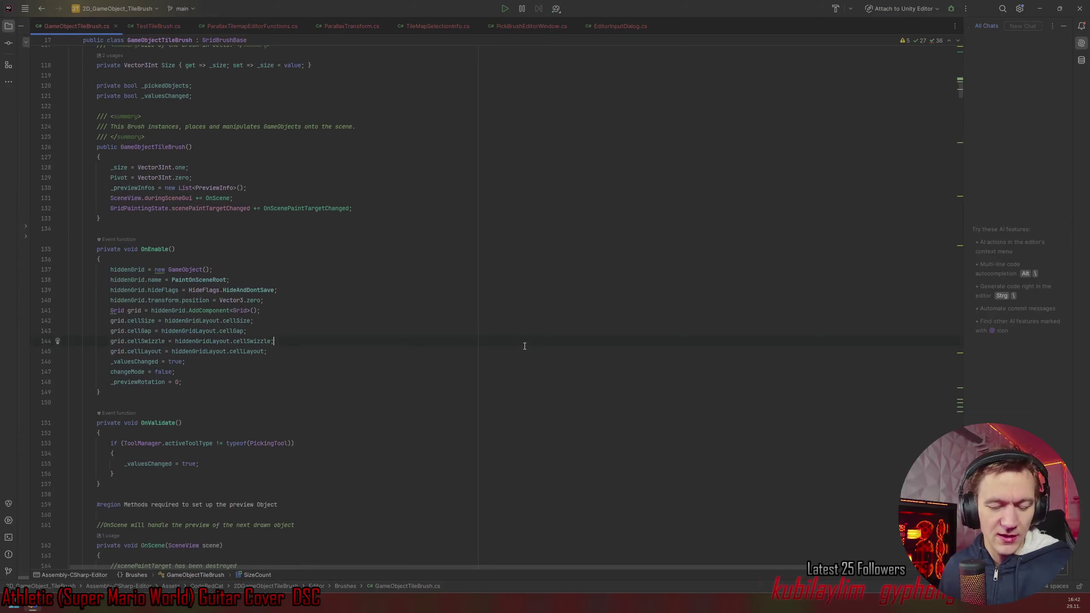
key("ctrl+f")
type("event")
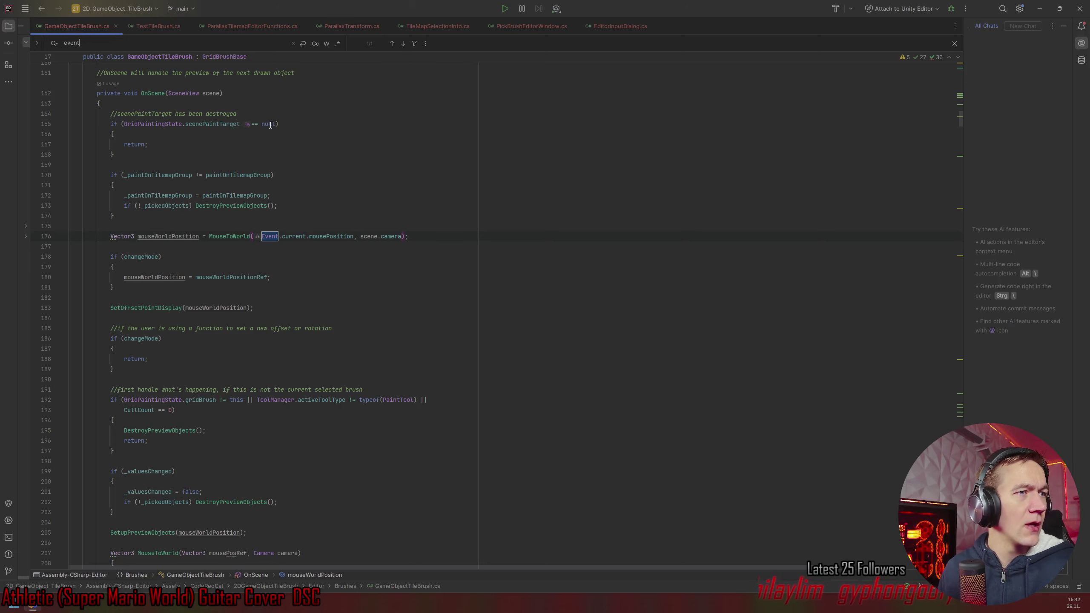
left_click(291, 44)
Search ParallaxTilemapEditorFunctions.cs for "event" and step through the matches to the Event.current assignment in OnScene.
left_click(226, 27)
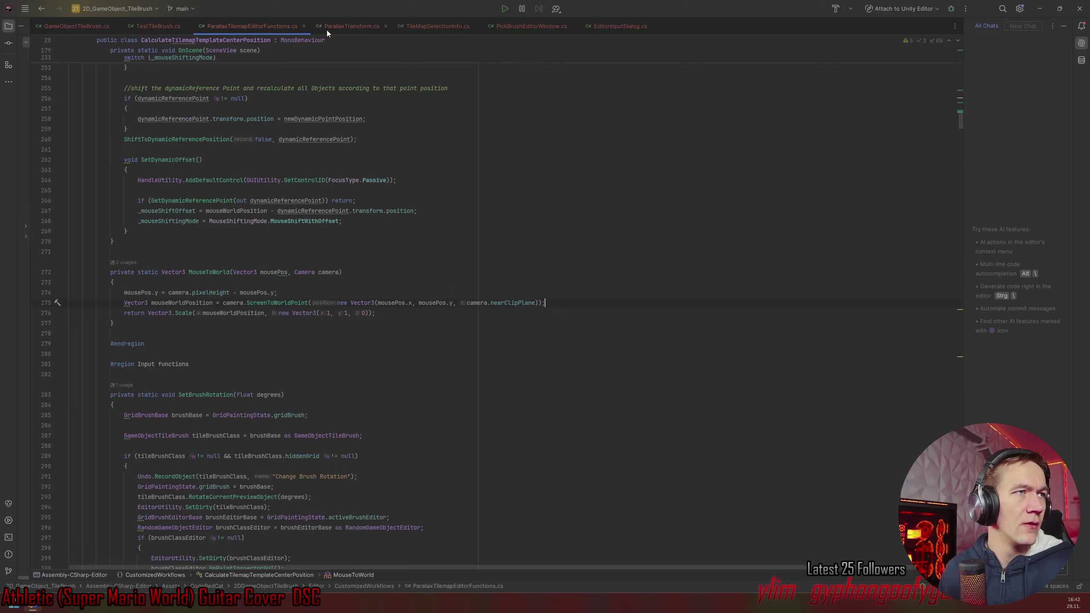
key("ctrl+f")
type("event")
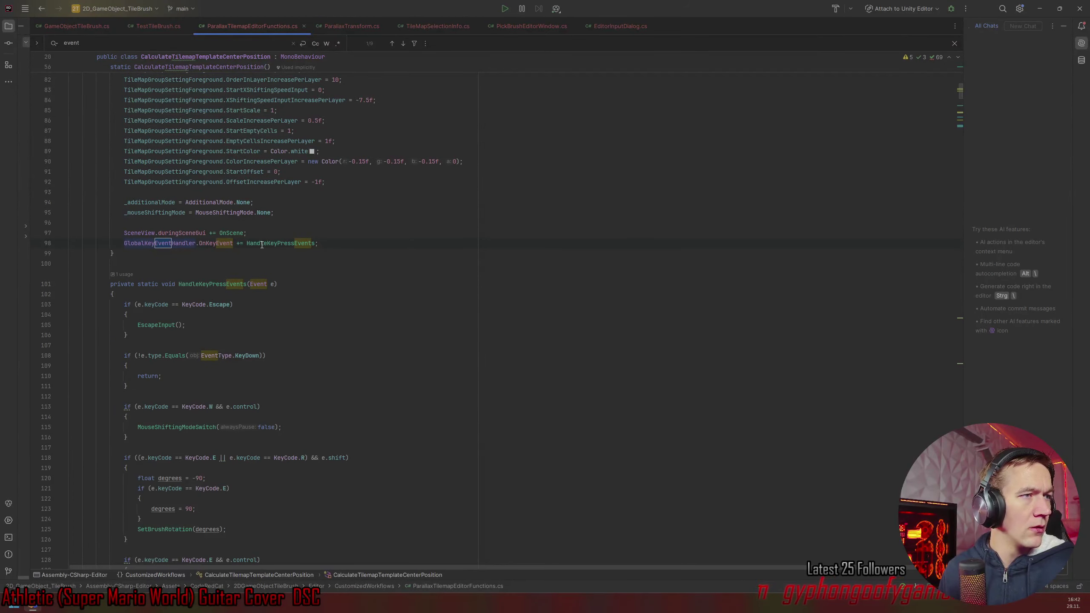
left_click(403, 44)
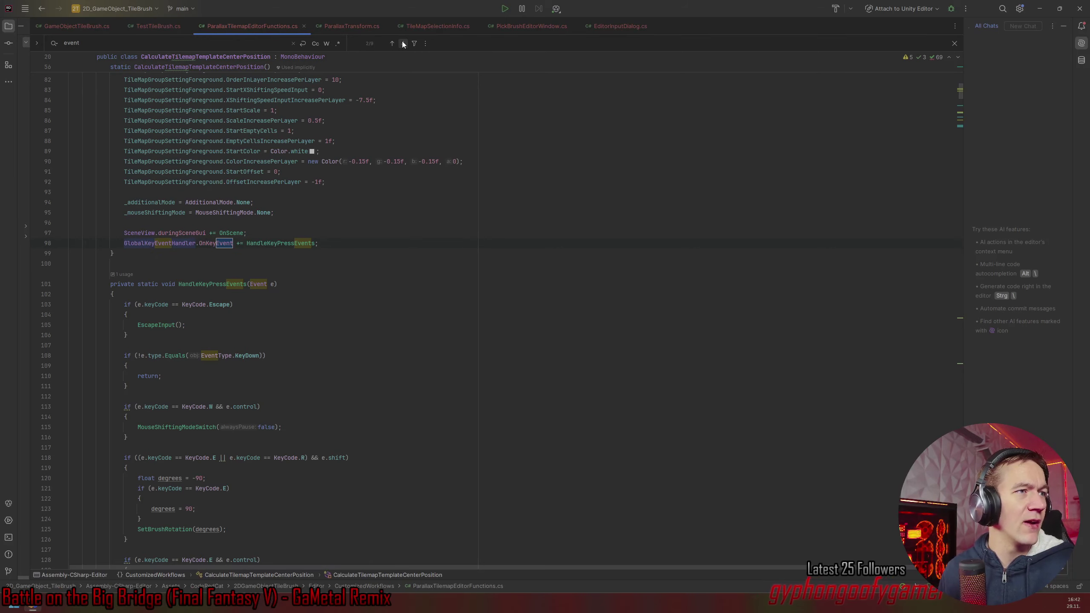
left_click(402, 43)
left_click(403, 43)
left_click(403, 44)
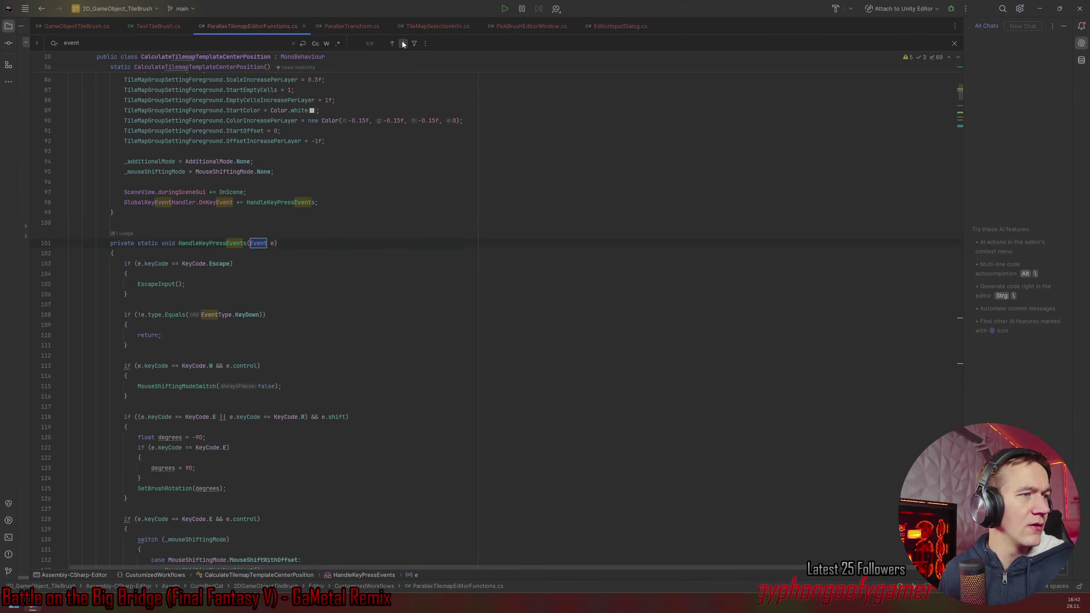
left_click(403, 44)
left_click(402, 44)
left_click(403, 44)
left_click(403, 43)
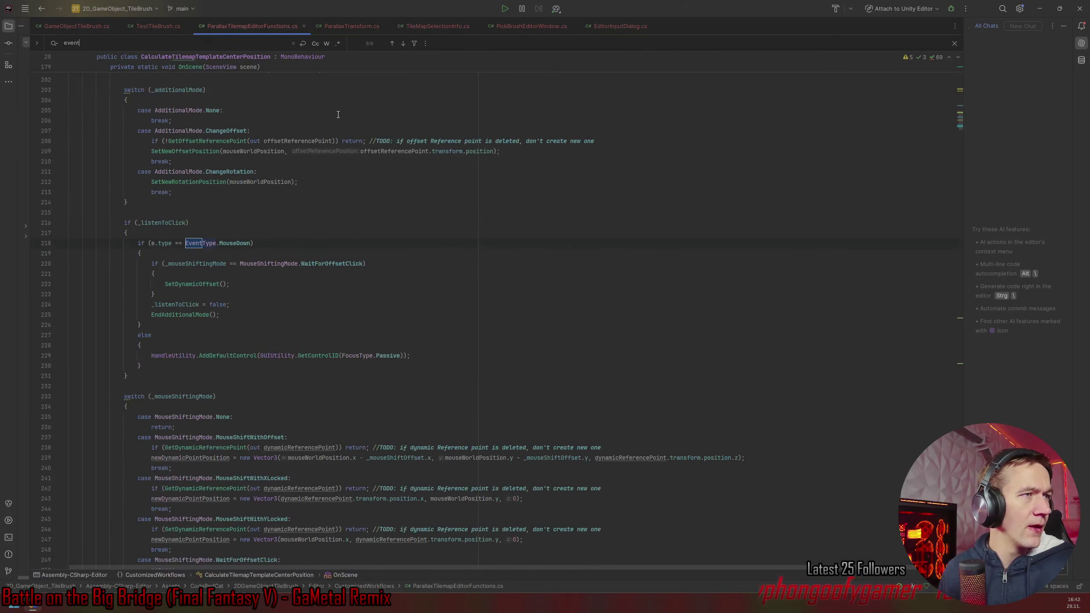
left_click(392, 44)
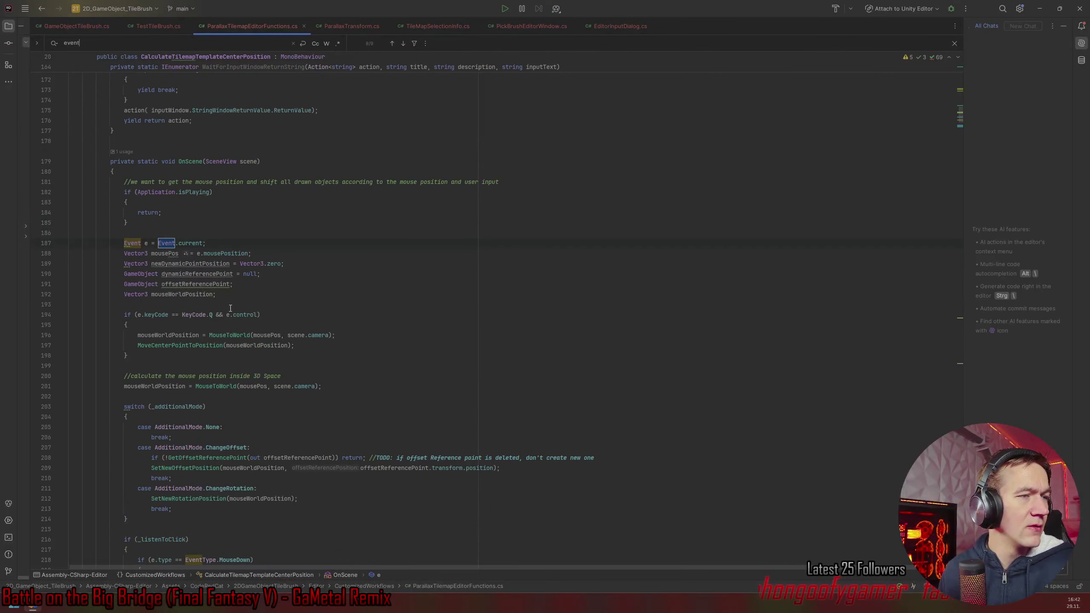
Examine the KeyCode.Q with control branch in OnScene and follow its MoveCenterPointToPosition call to the method's declaration.
left_click(209, 314)
left_click(227, 336)
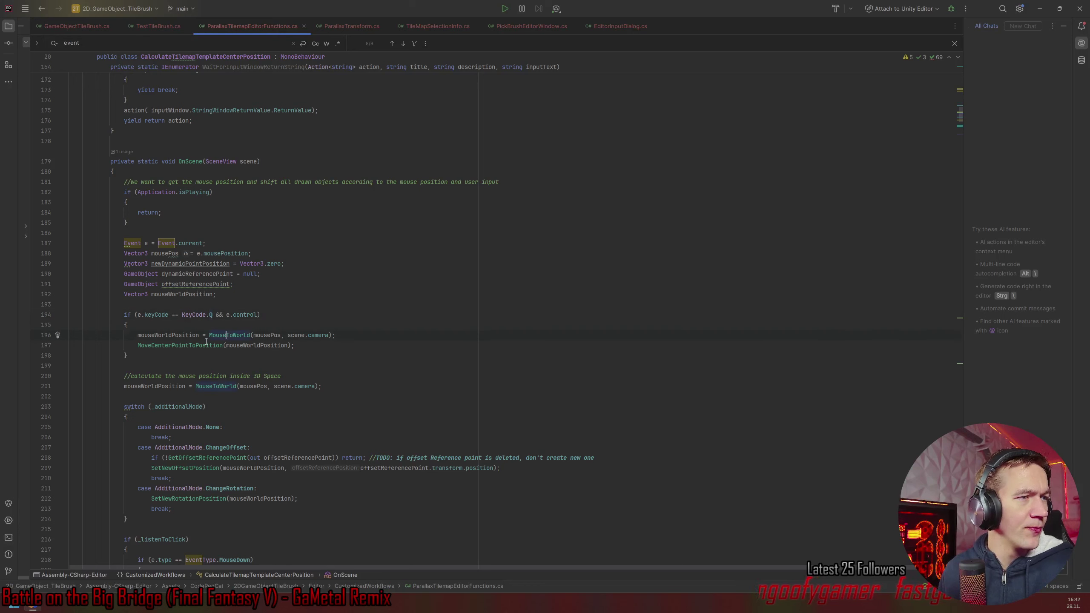
left_click(199, 345)
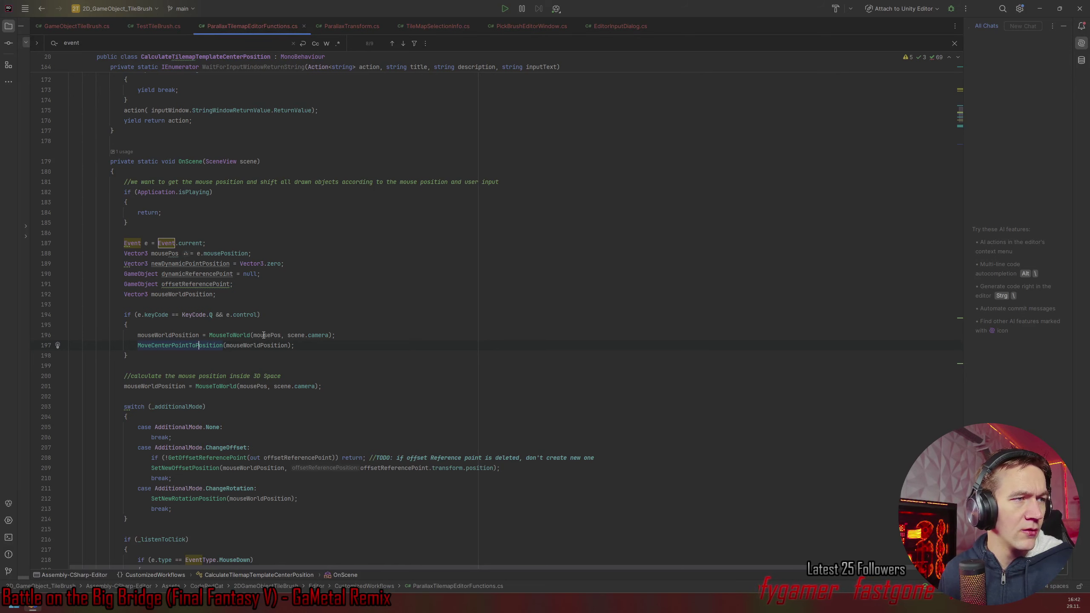
left_click(199, 346, "ctrl")
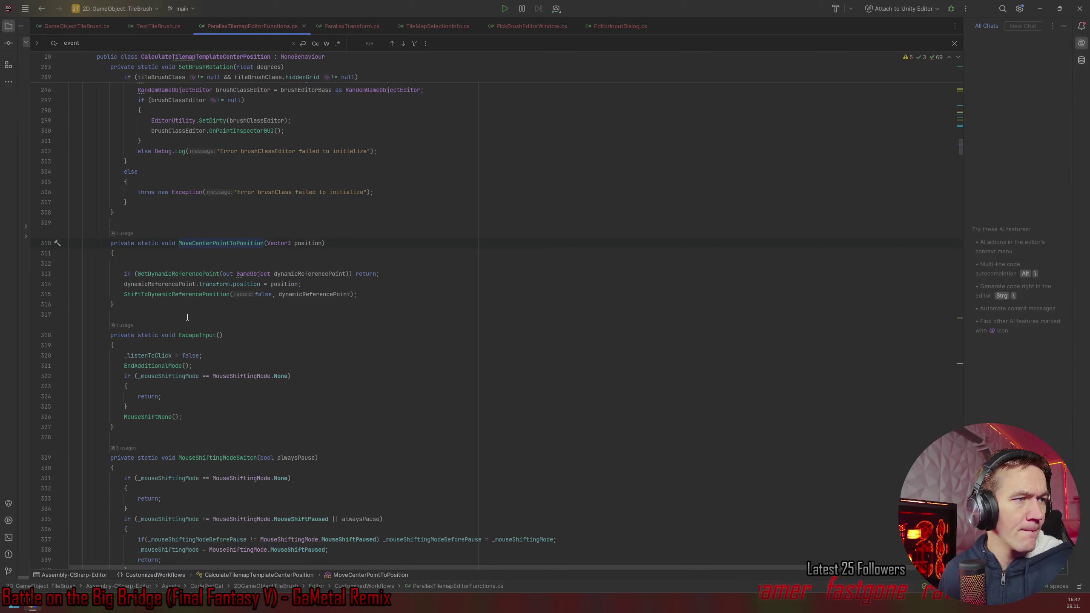
left_click(193, 274)
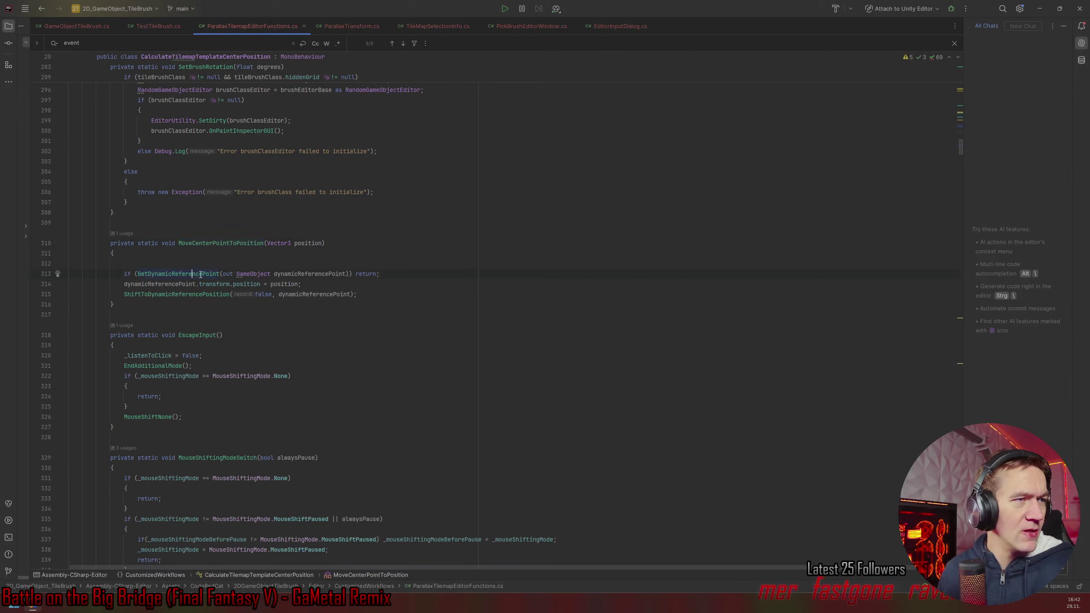
left_click(301, 274)
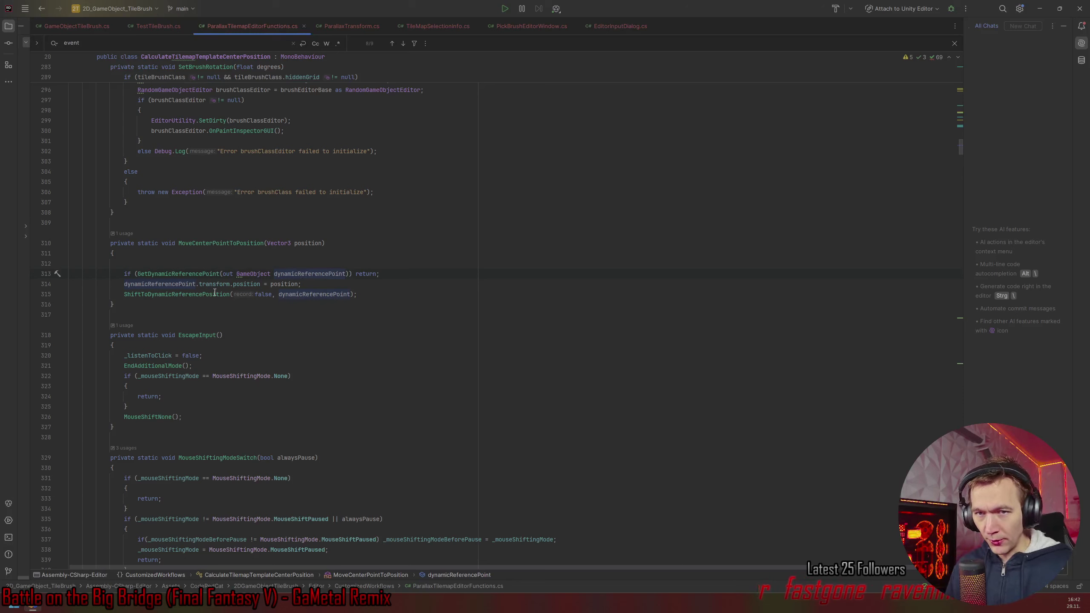
mouse_move(215, 292)
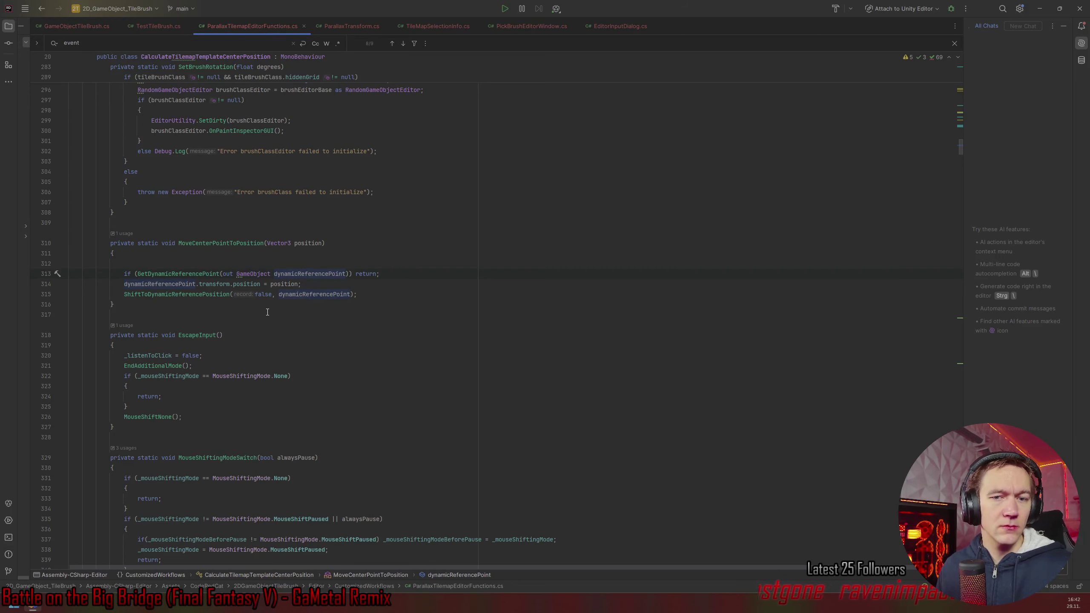
left_click(222, 294)
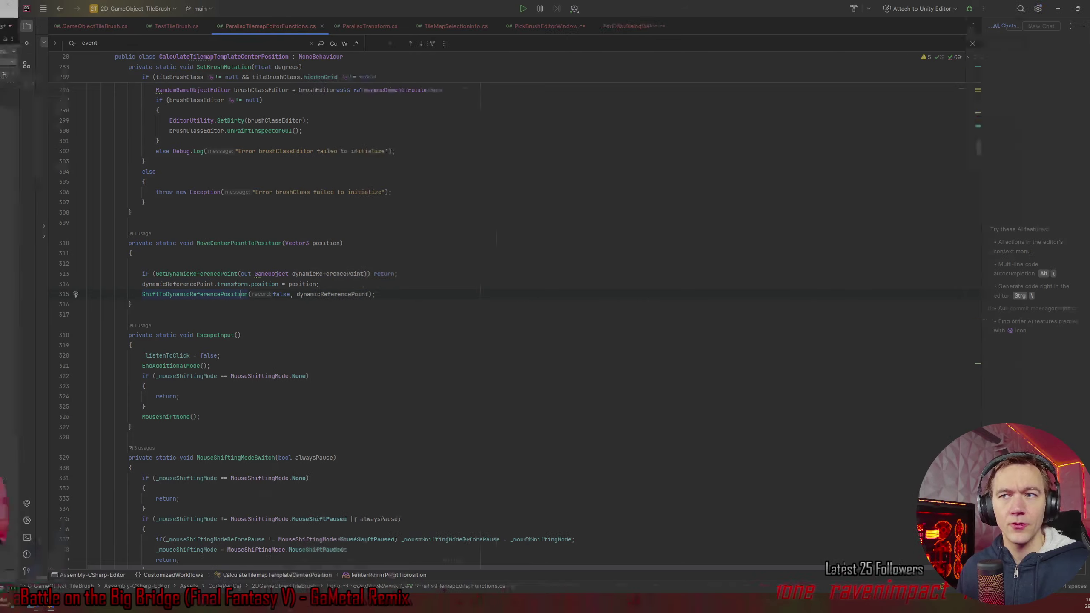
key("alt+Tab")
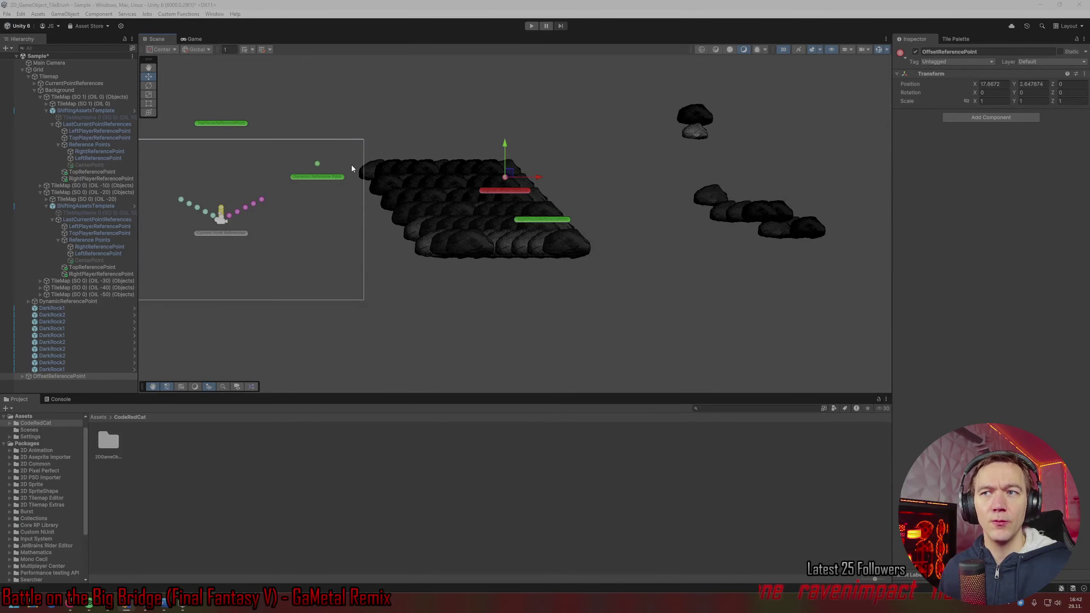
key("alt+Tab")
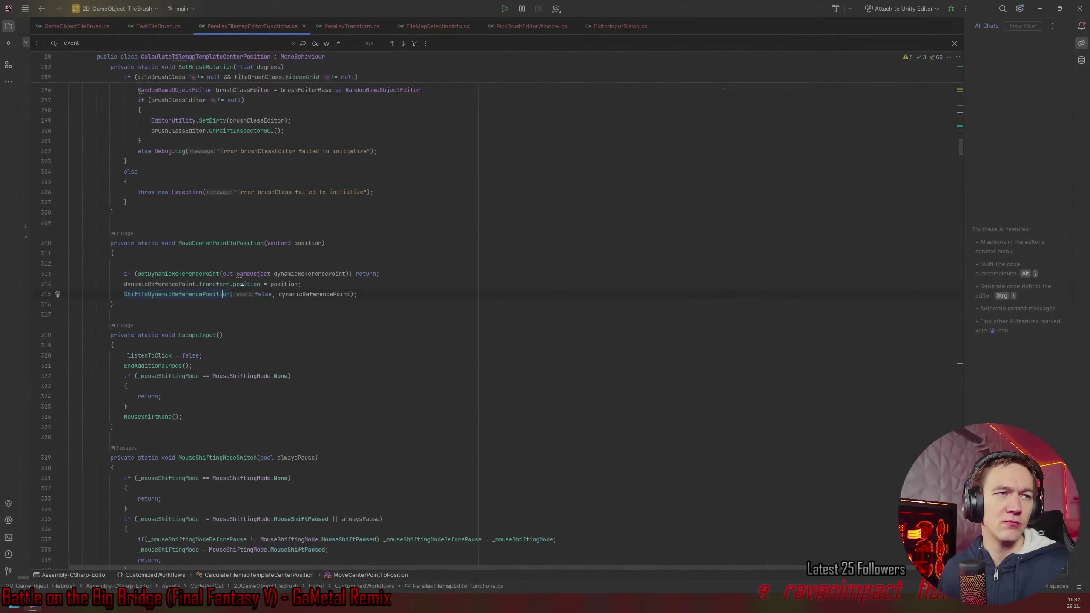
Go to the ShiftToDynamicReferencePosition declaration and remove the blank line after its opening brace.
left_click(307, 296)
left_click(189, 295)
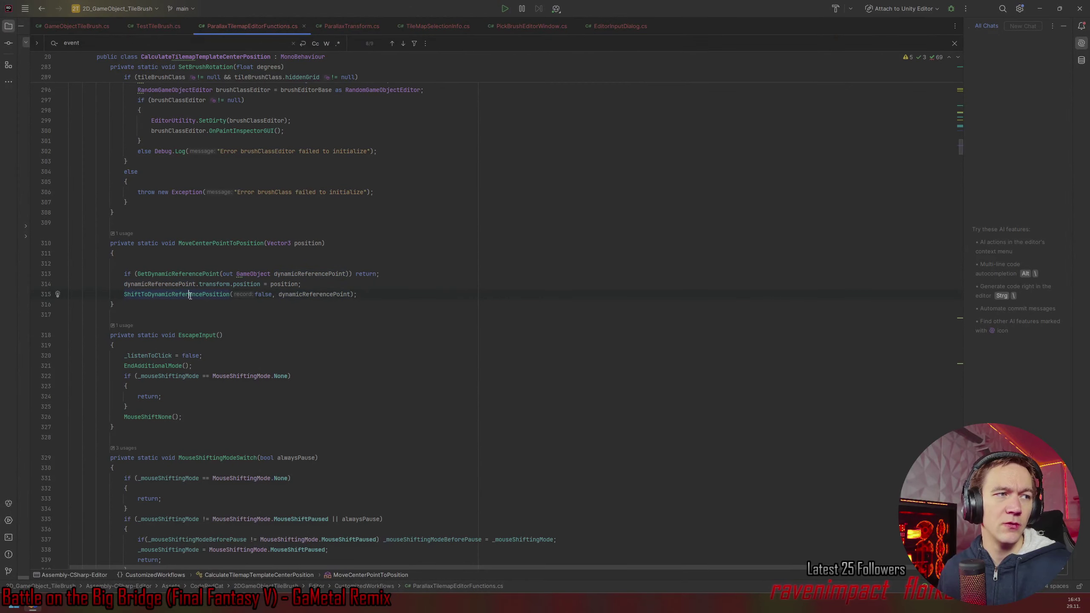
left_click(189, 295, "ctrl")
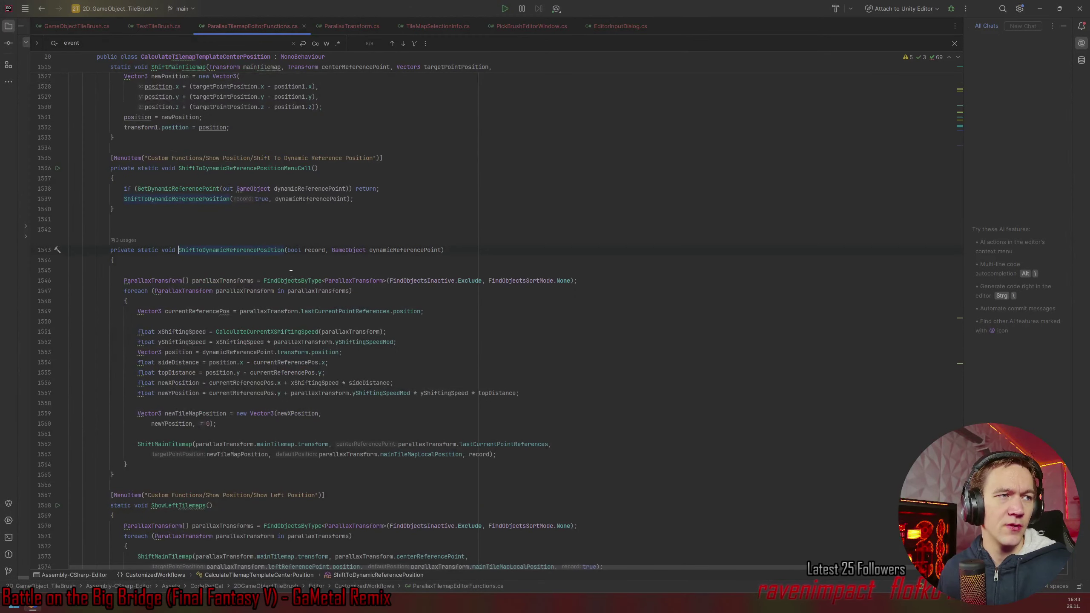
scroll(221, 274, "down", 2)
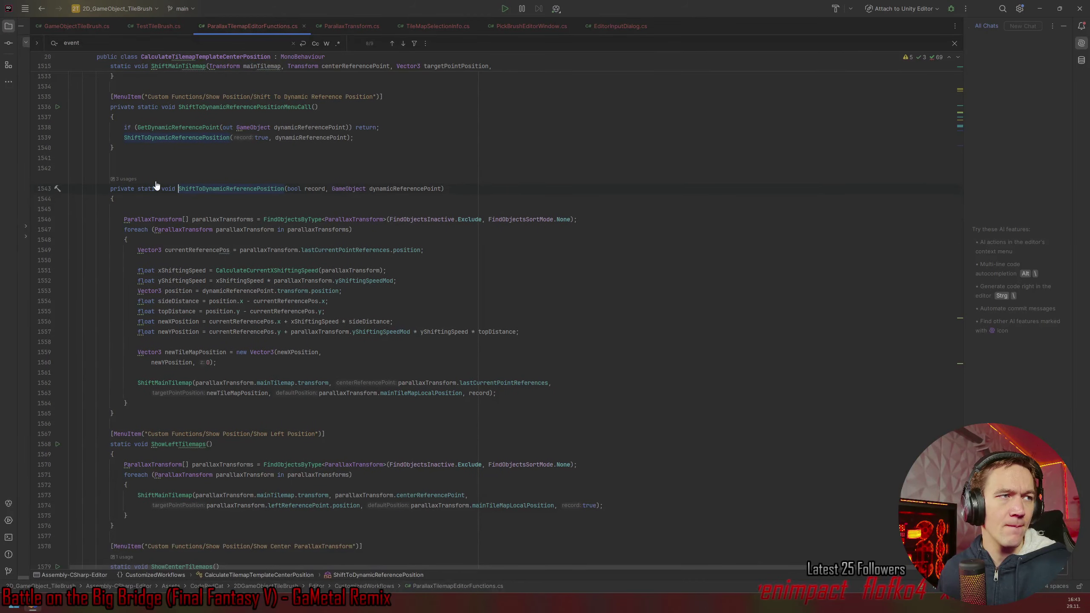
left_click(141, 212)
key("BackSpace")
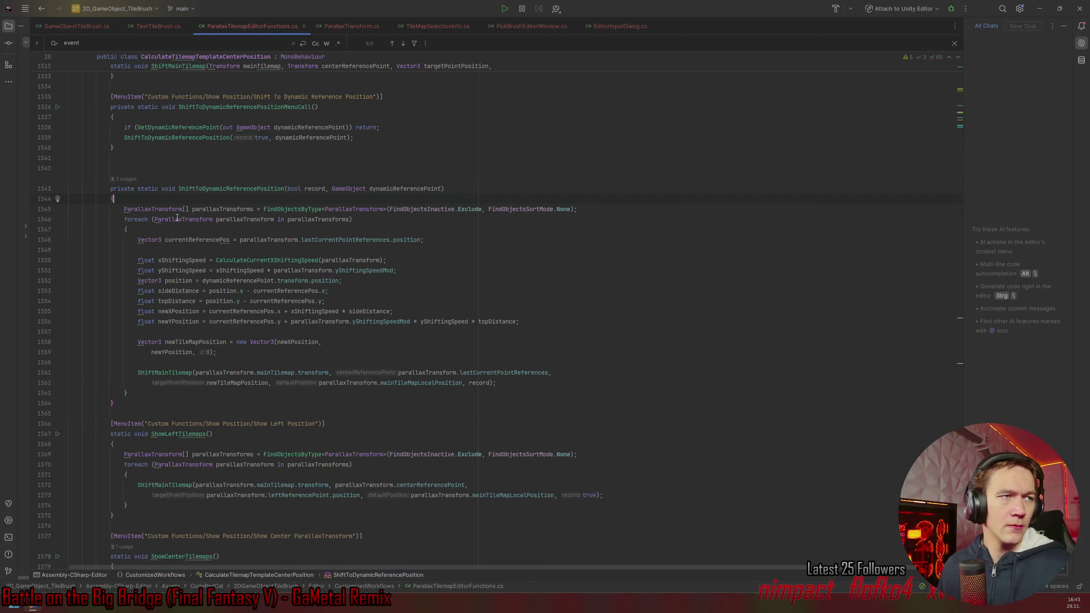
Examine the ShiftMainTilemap declaration and its usages, and go to the call of ReverseOnlyShowThisTileMap in OnlyShowThisTileMapRoutine.
left_click(182, 373, "ctrl")
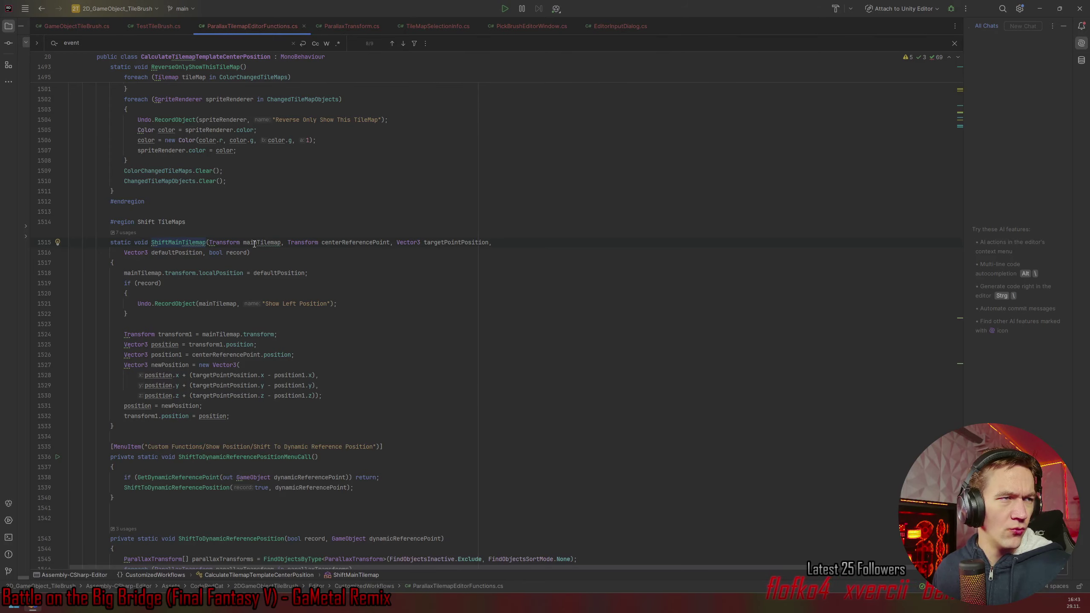
scroll(253, 243, "up", 7)
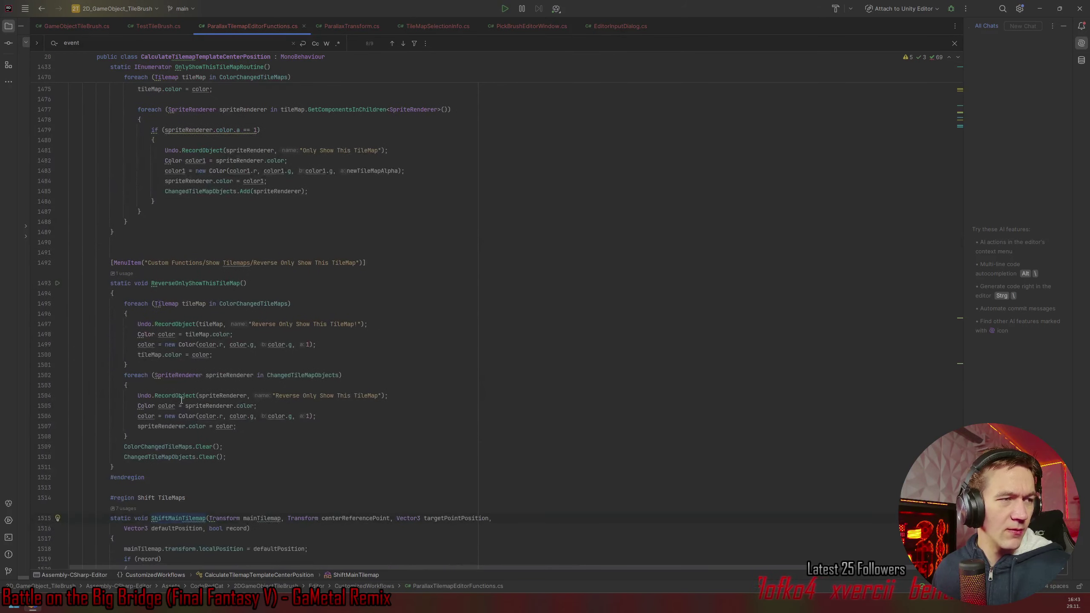
left_click(176, 457, "ctrl")
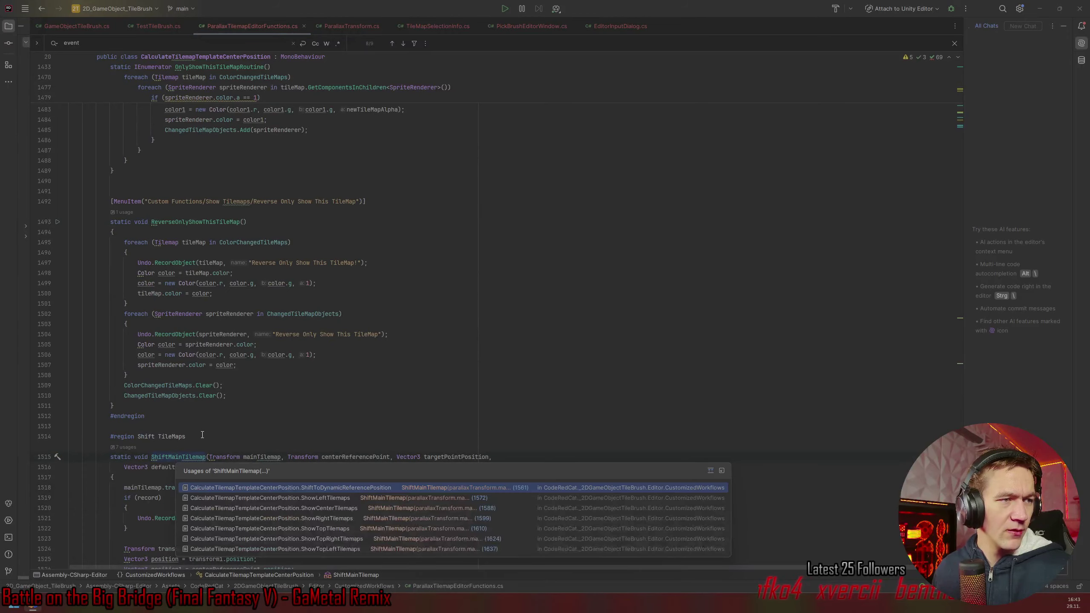
scroll(211, 420, "up", 10)
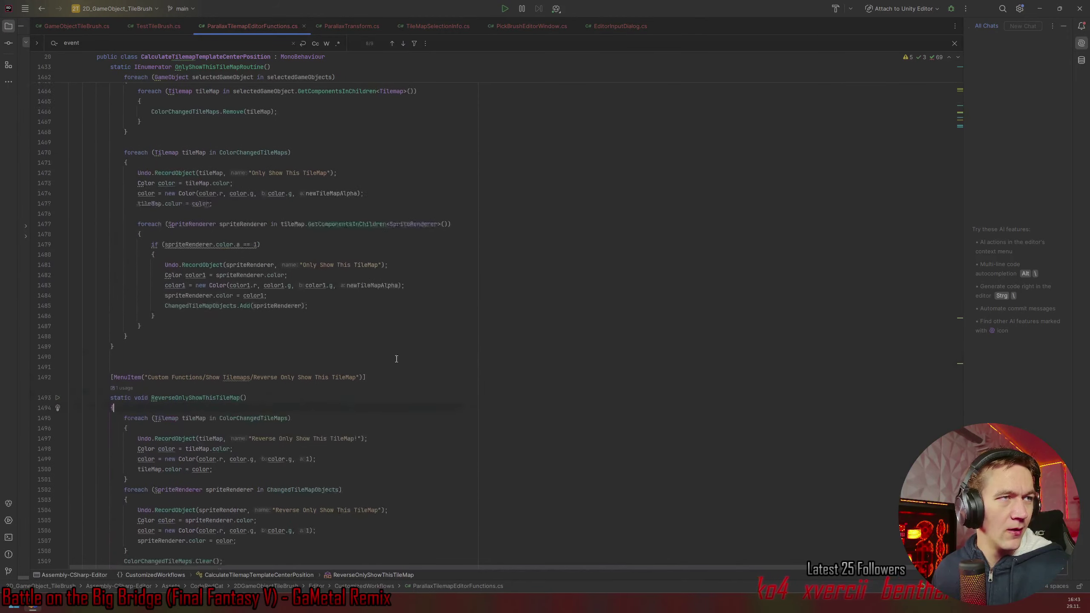
scroll(396, 361, "up", 6)
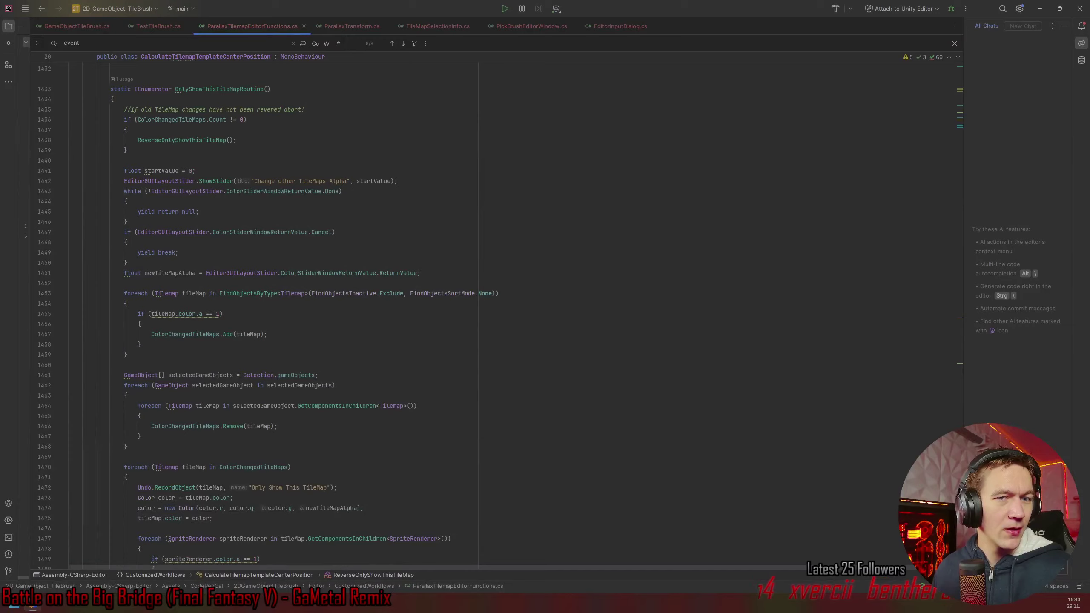
scroll(676, 428, "down", 11)
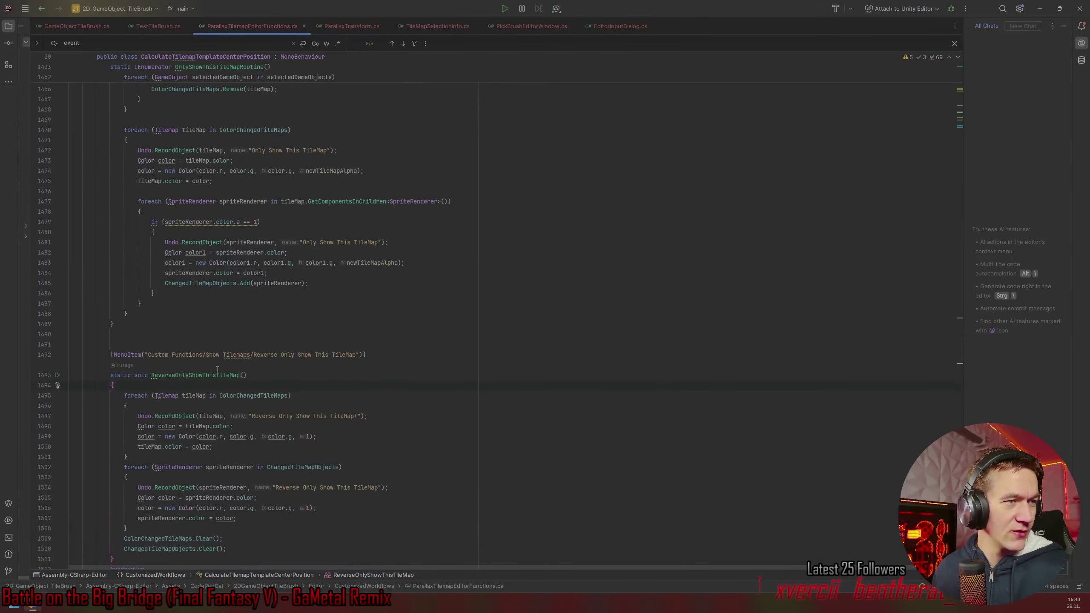
left_click(227, 375, "ctrl")
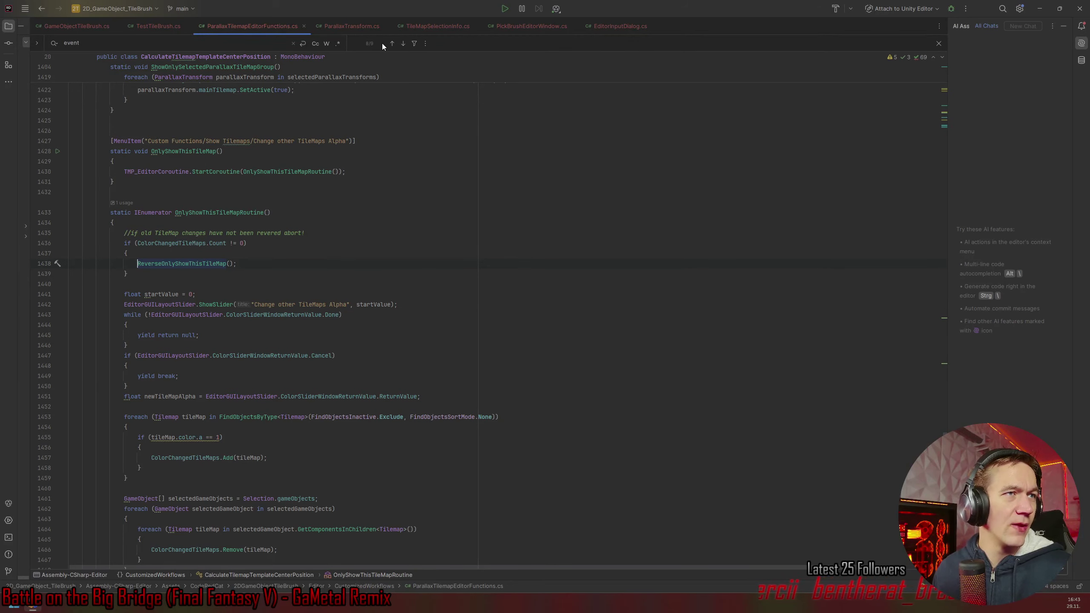
Step through the "event" matches in ParallaxTilemapEditorFunctions.cs to the EventType.KeyDown check in HandleKeyPressEvents.
left_click(403, 44)
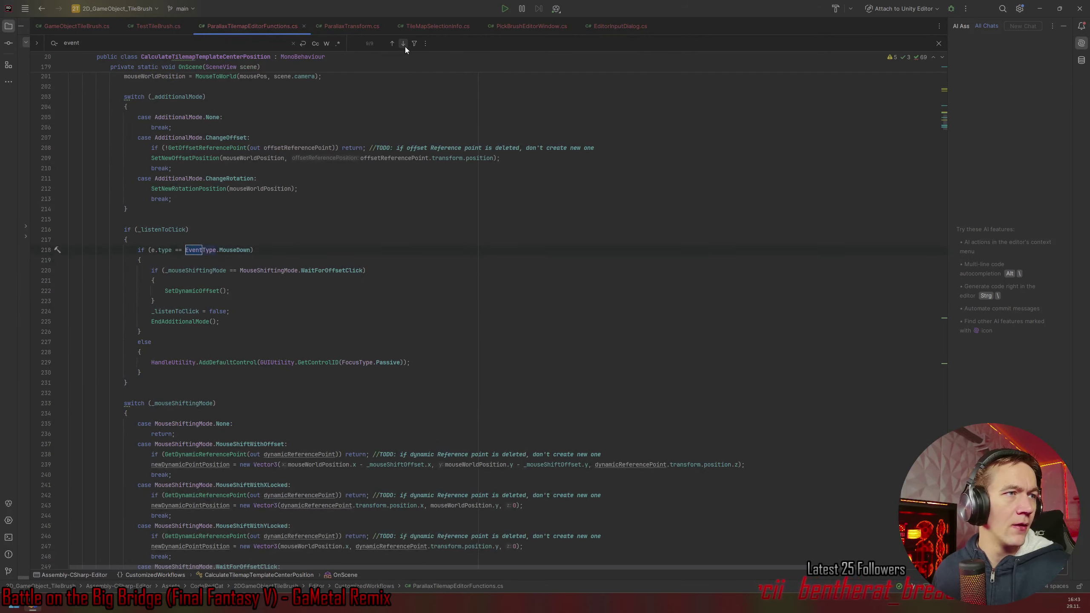
left_click(404, 45)
left_click(402, 43)
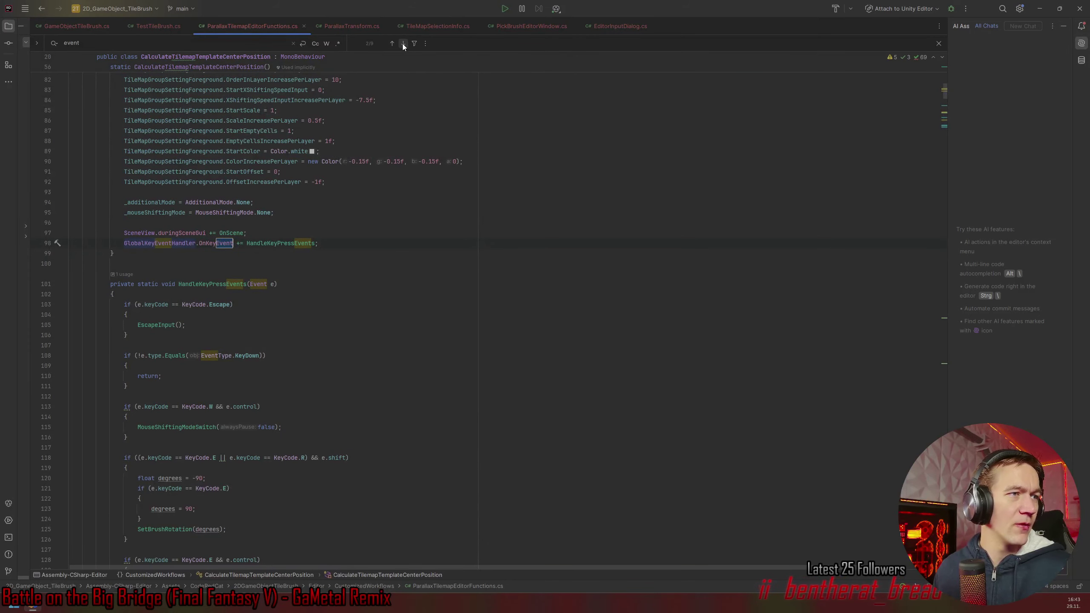
scroll(227, 288, "down", 5)
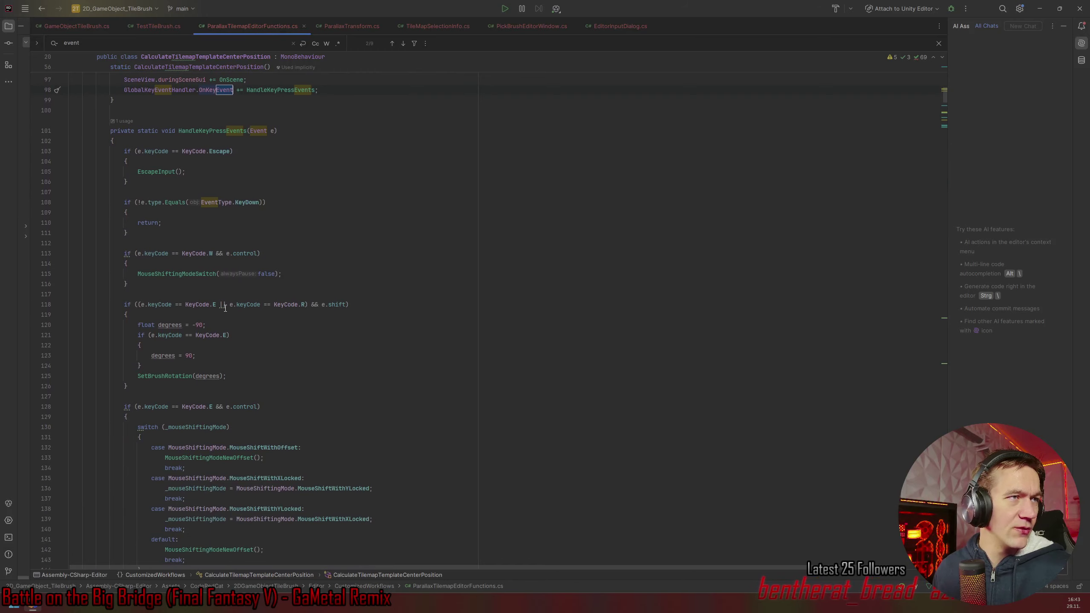
left_click(403, 43)
left_click(403, 43)
left_click(403, 43)
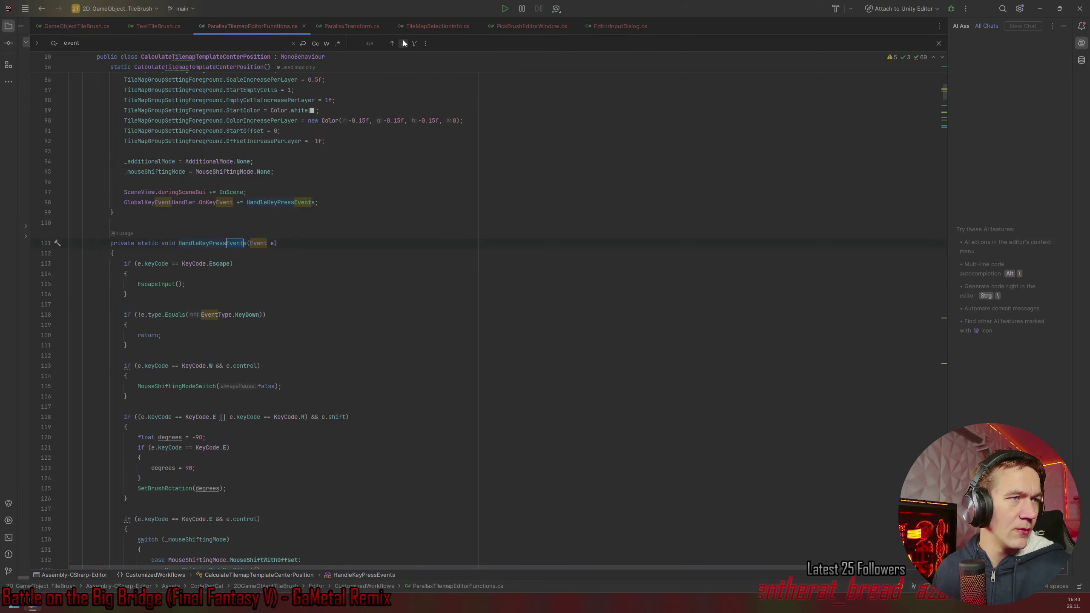
left_click(403, 43)
left_click(403, 43)
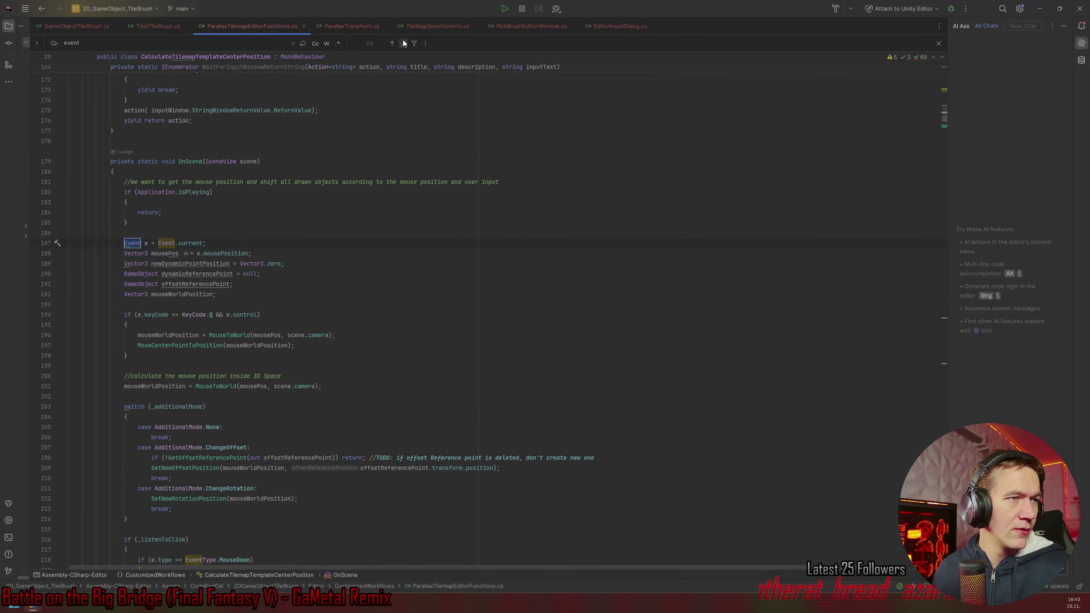
left_click(403, 43)
left_click(403, 43)
left_click(403, 43)
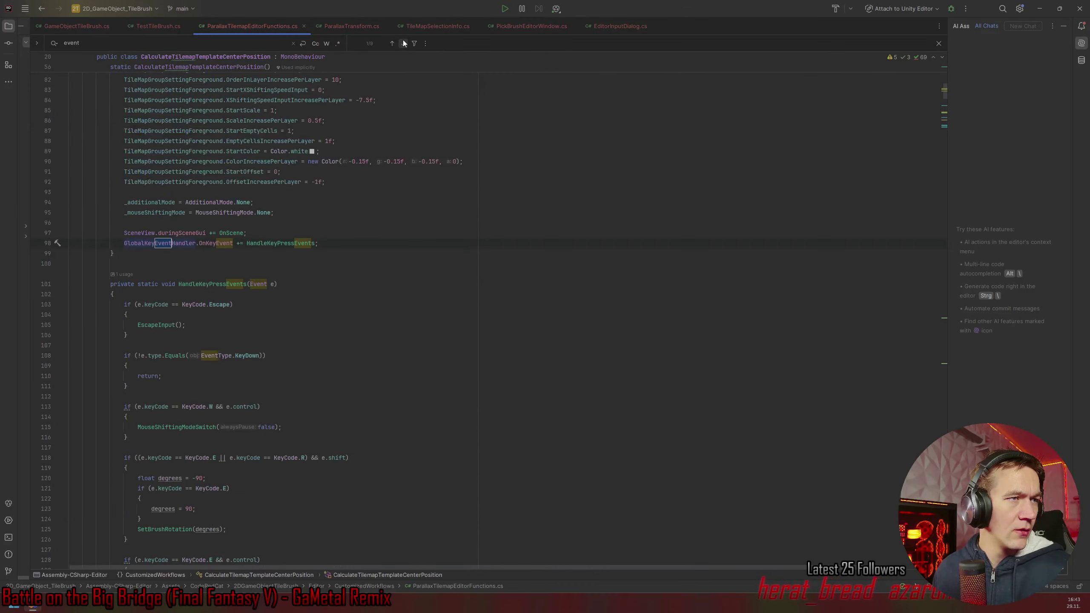
left_click(403, 43)
left_click(403, 43)
left_click(403, 43)
left_click(403, 43)
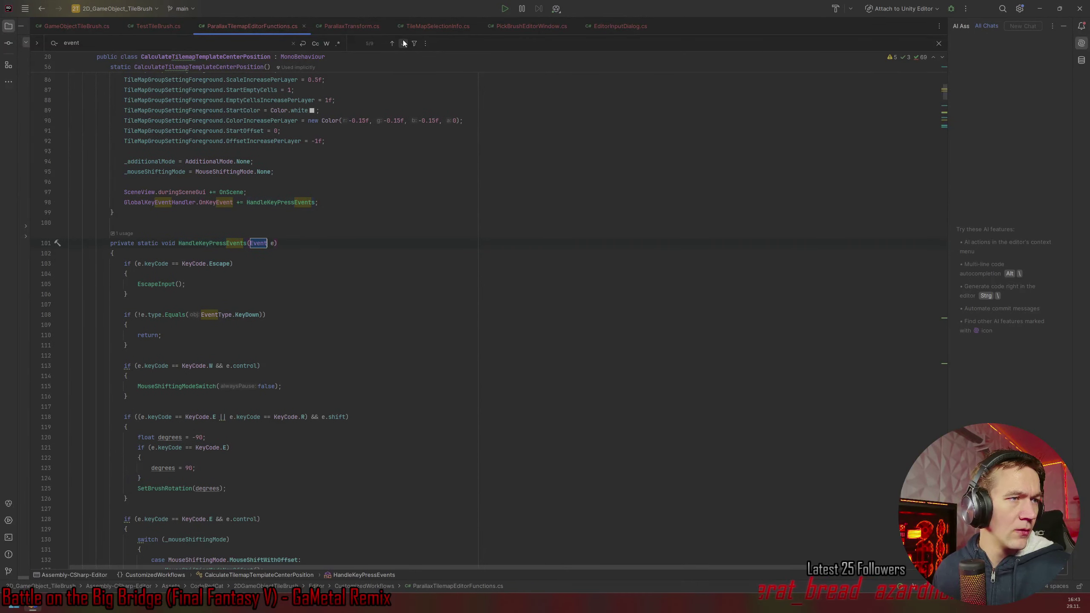
left_click(403, 43)
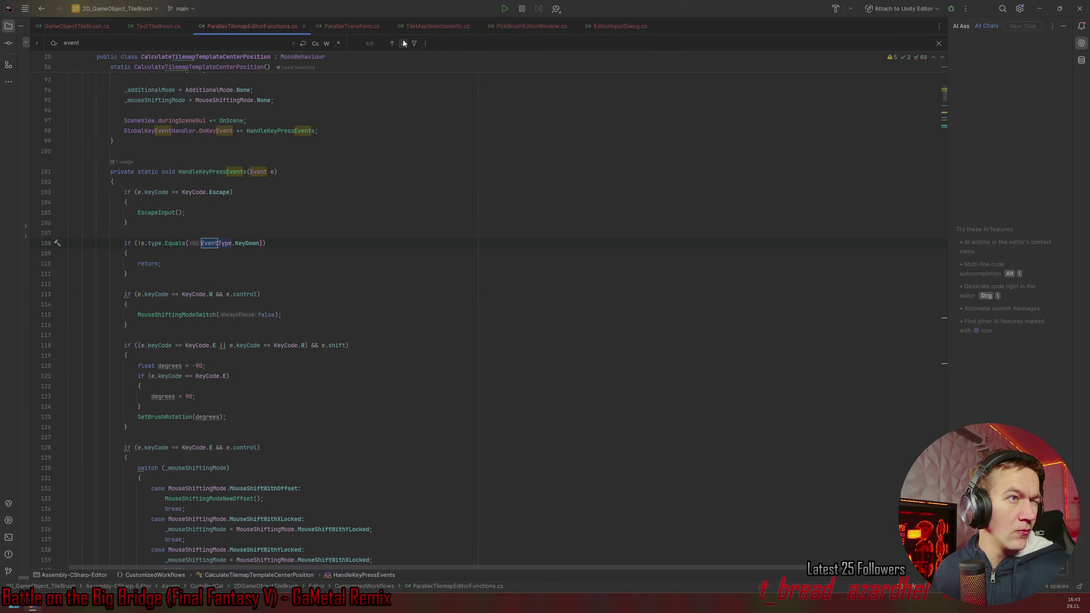
Examine the key branches in HandleKeyPressEvents and place the caret after the EscapeInput call.
scroll(312, 208, "down", 3)
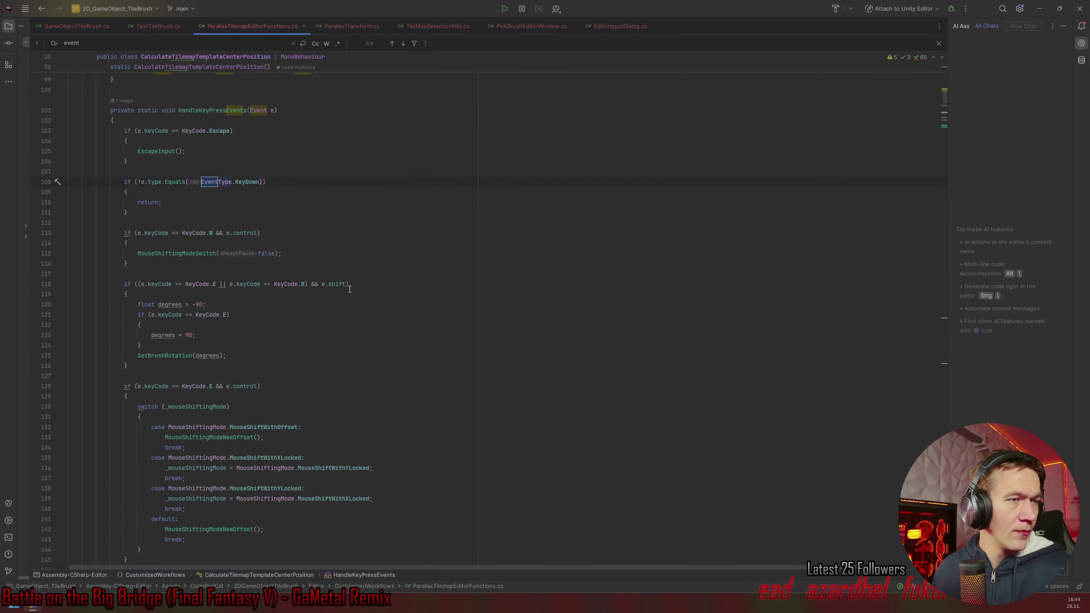
scroll(349, 288, "down", 6)
scroll(349, 288, "down", 2)
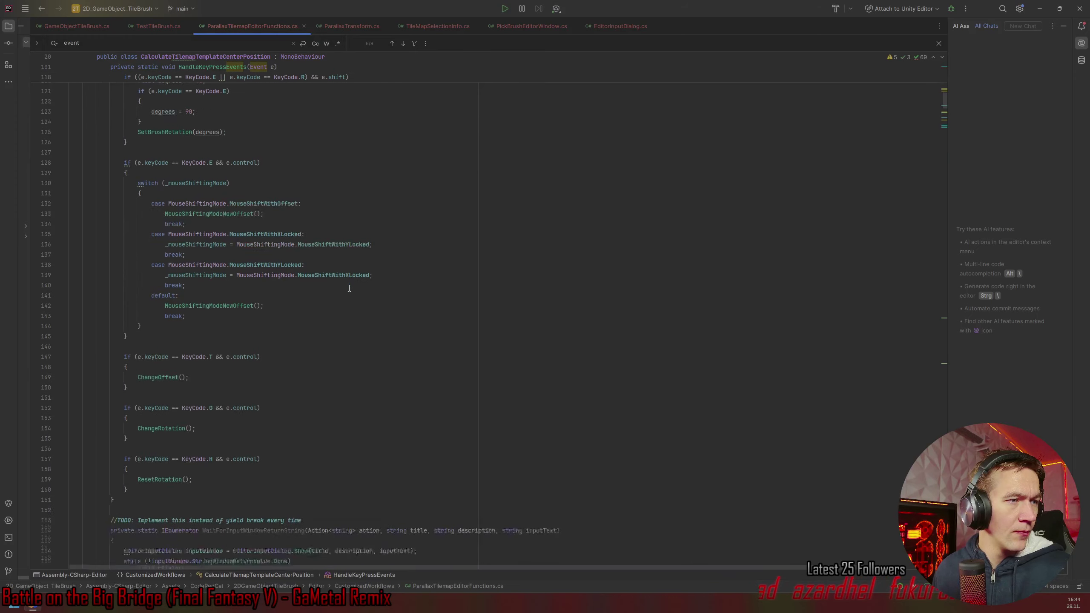
scroll(347, 285, "up", 7)
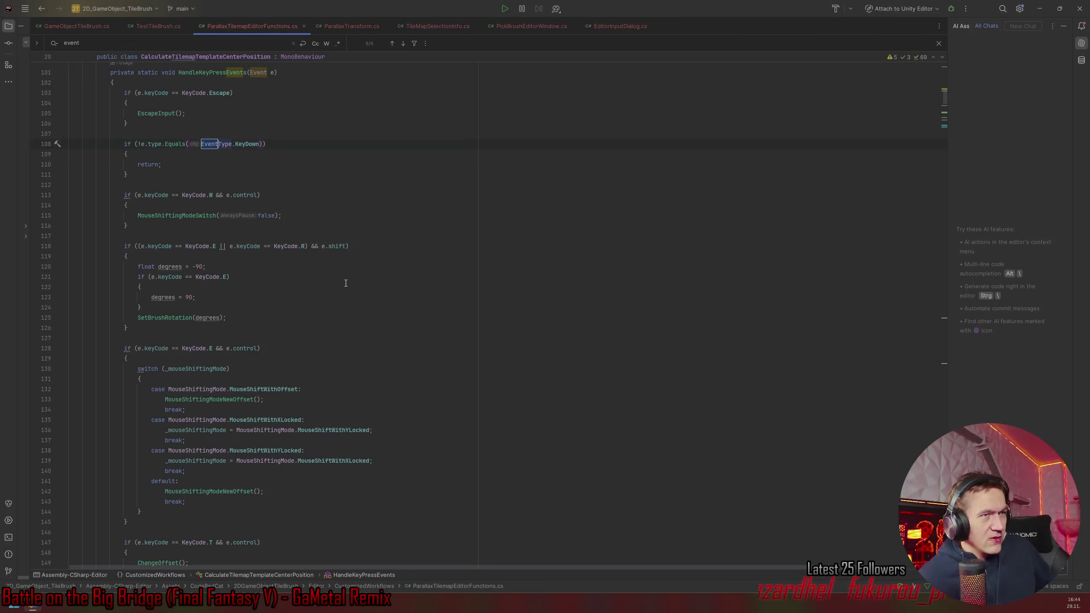
left_click(232, 116)
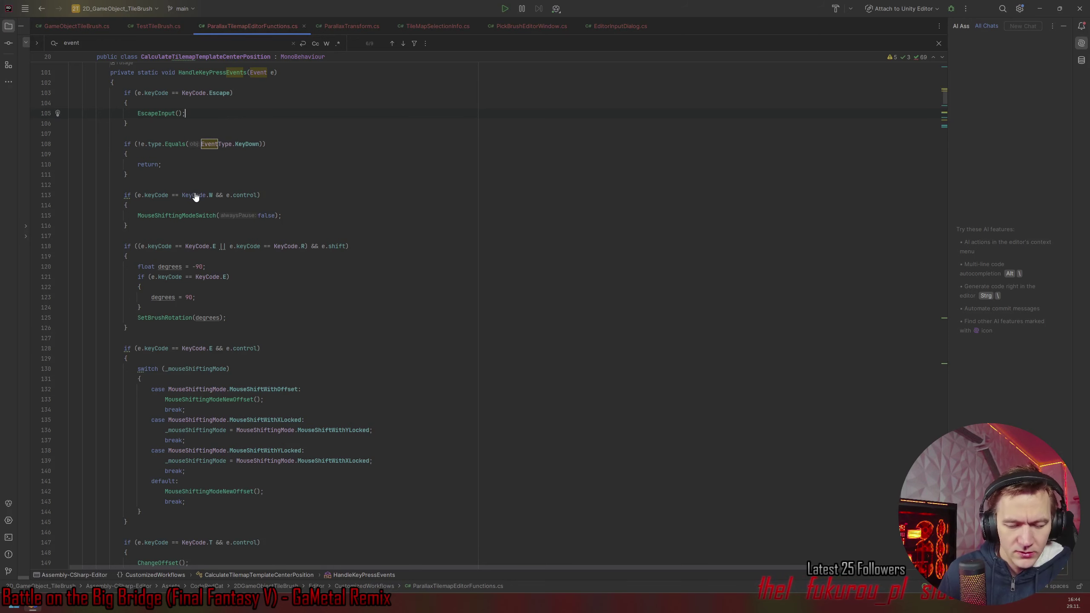
key("ctrl+z")
key("ctrl+z")
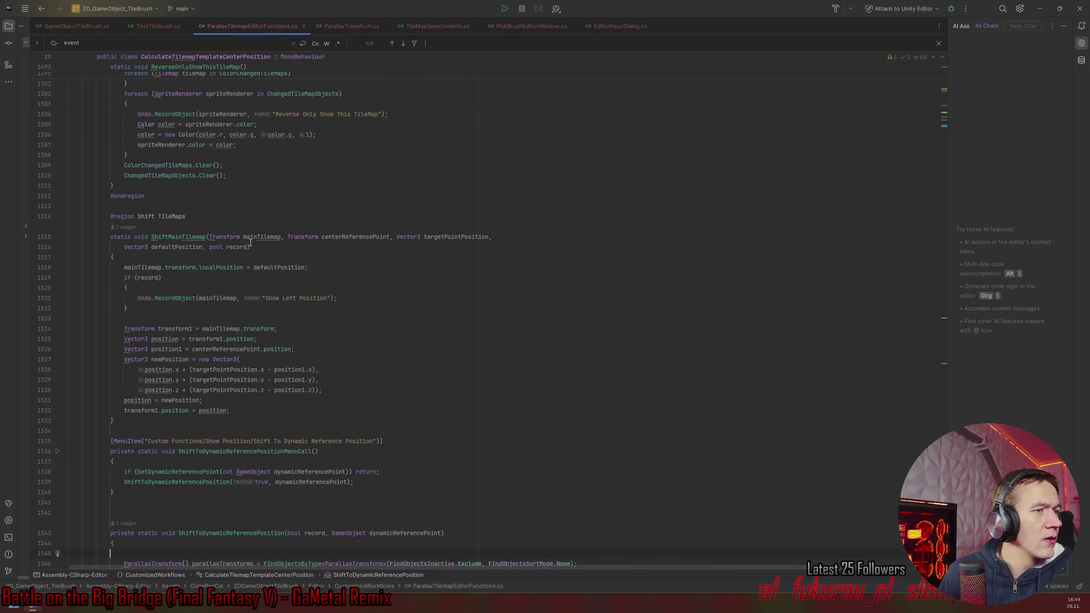
key("ctrl+z")
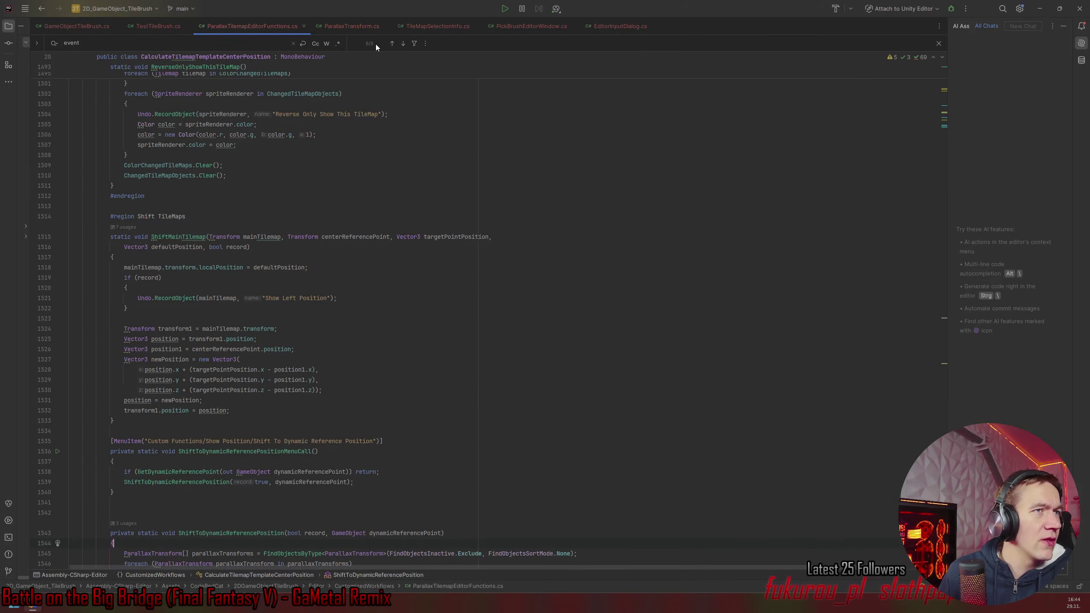
Return to HandleKeyPressEvents through the next "event" match and examine its key branches, the static constructor above it and OnScene below.
left_click(401, 43)
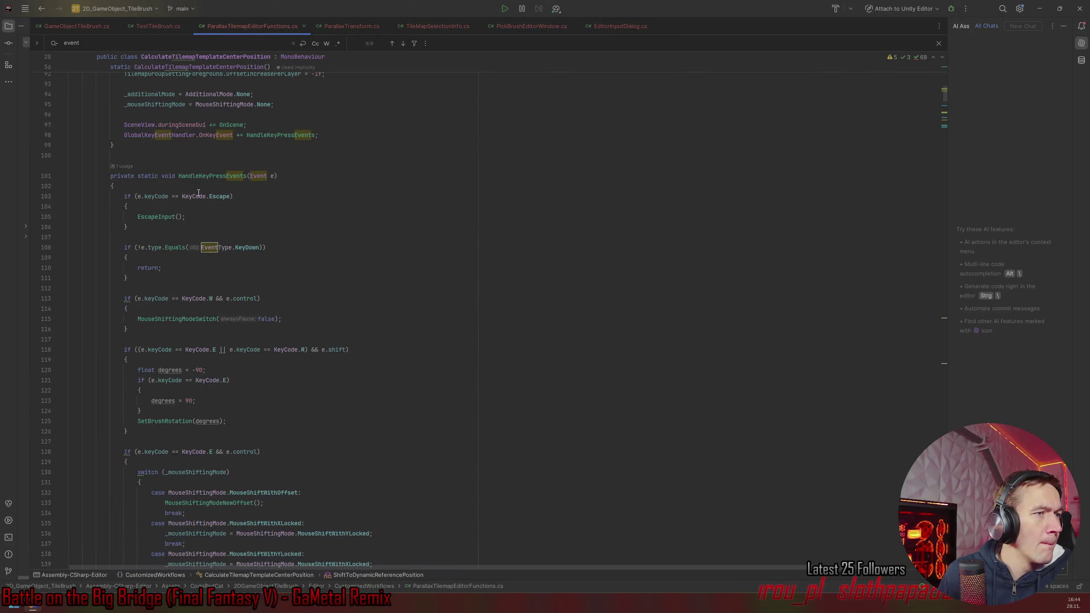
mouse_move(163, 322)
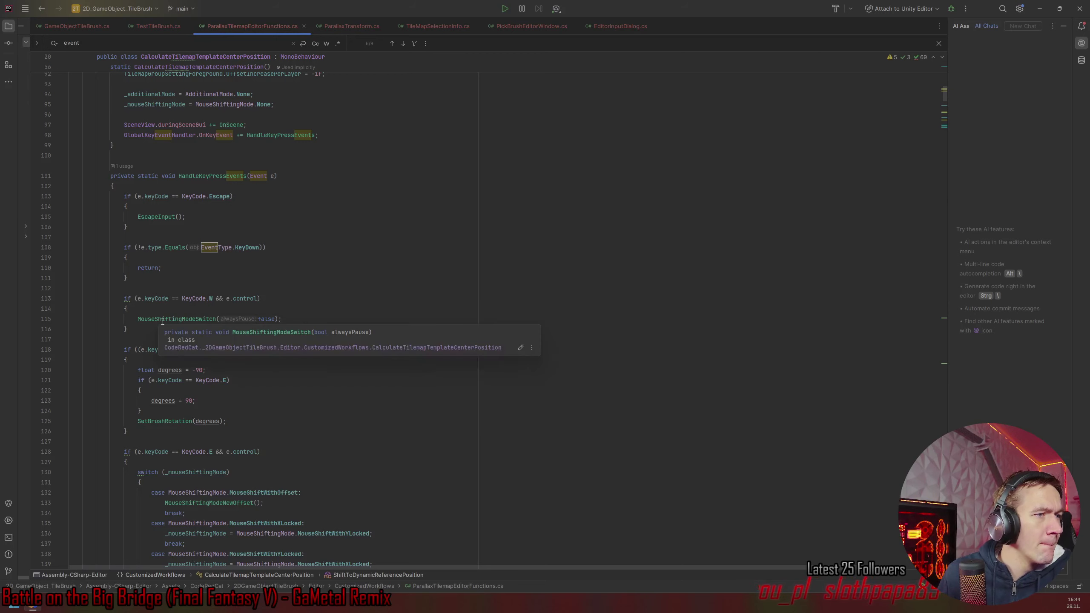
scroll(139, 387, "down", 5)
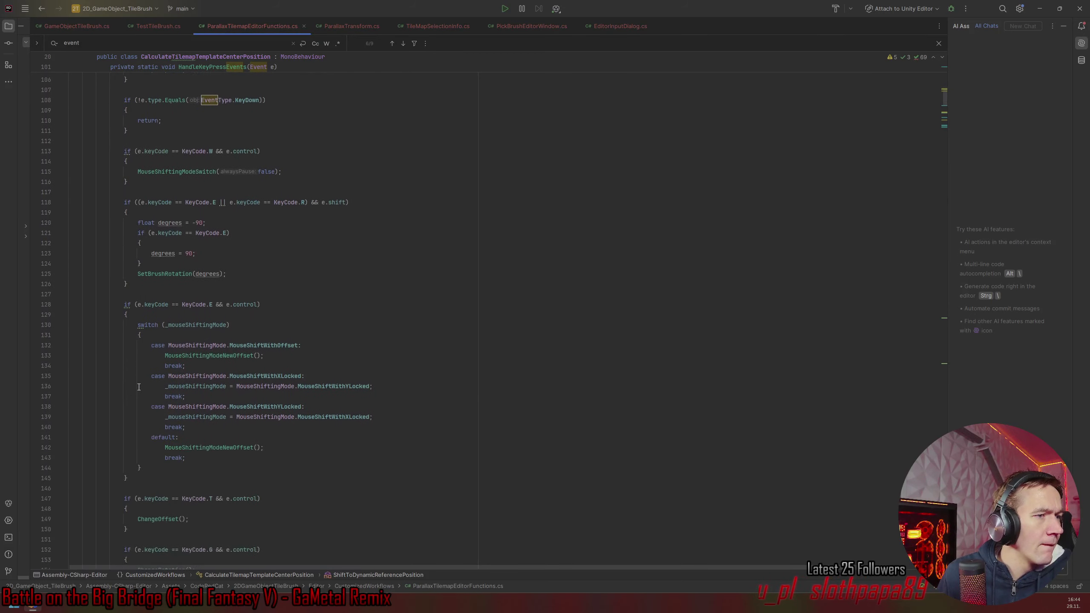
scroll(138, 387, "down", 5)
scroll(139, 386, "up", 13)
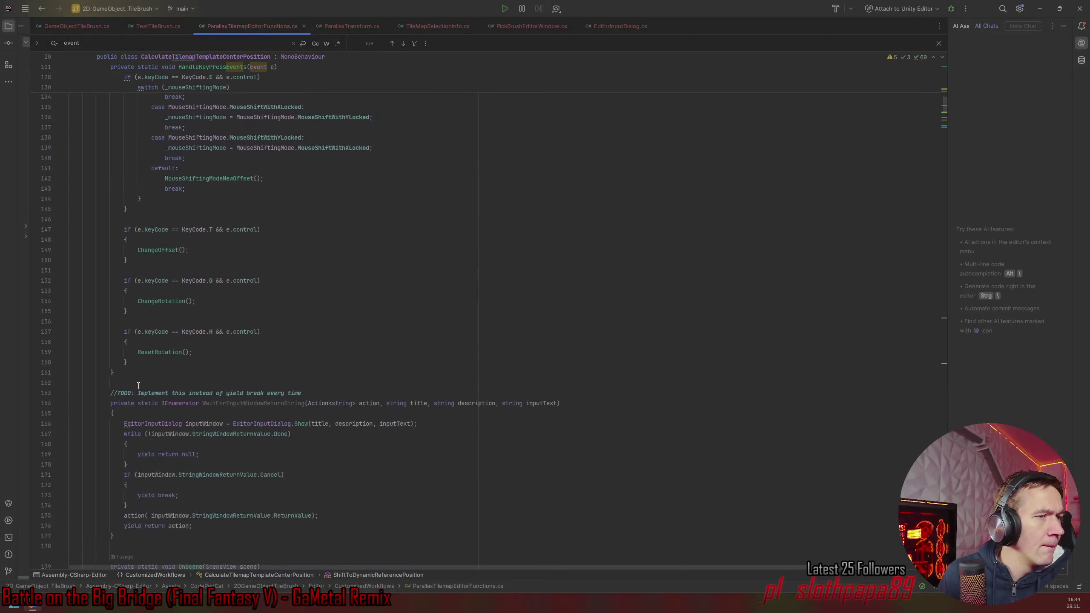
scroll(124, 378, "up", 10)
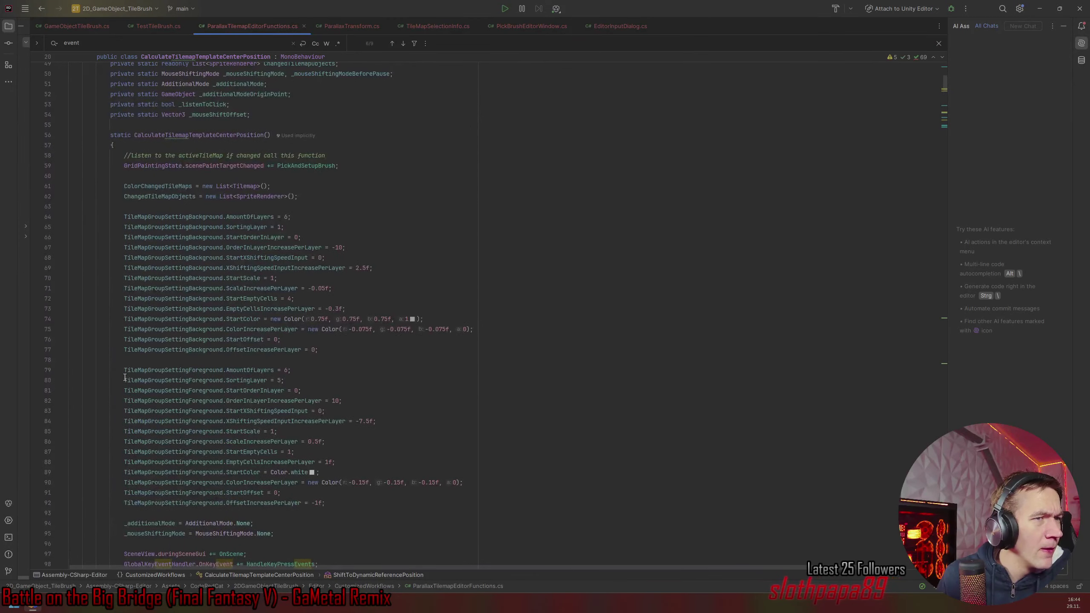
scroll(125, 378, "down", 10)
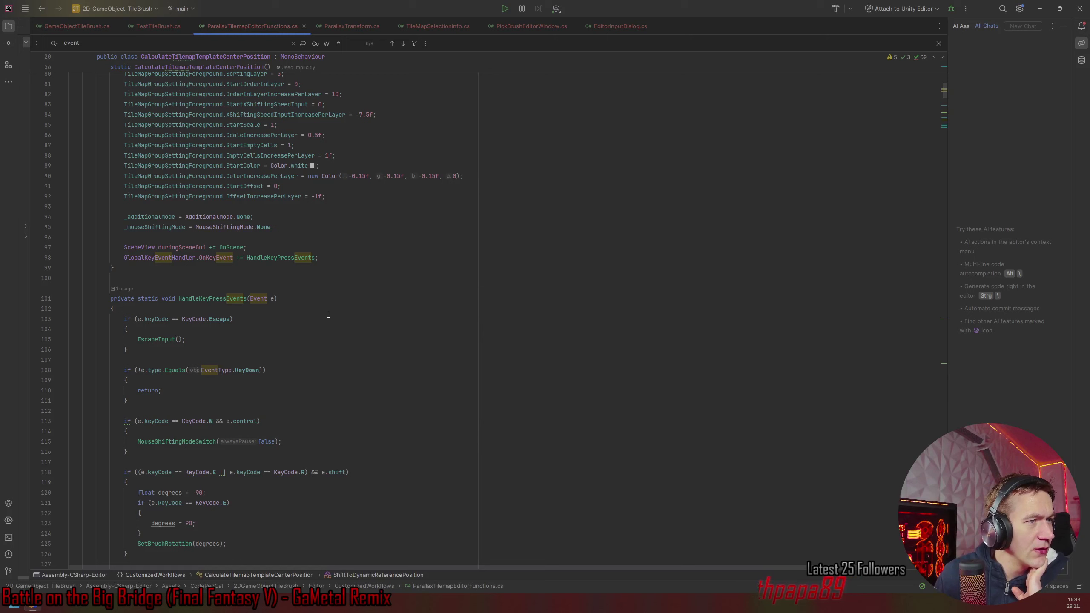
scroll(315, 322, "down", 4)
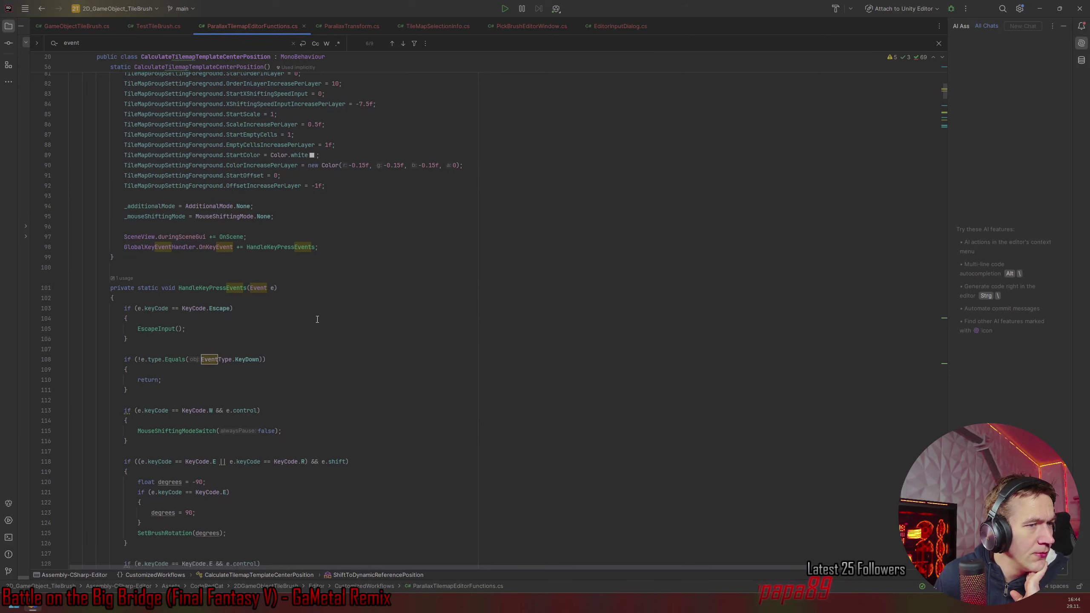
scroll(308, 330, "down", 11)
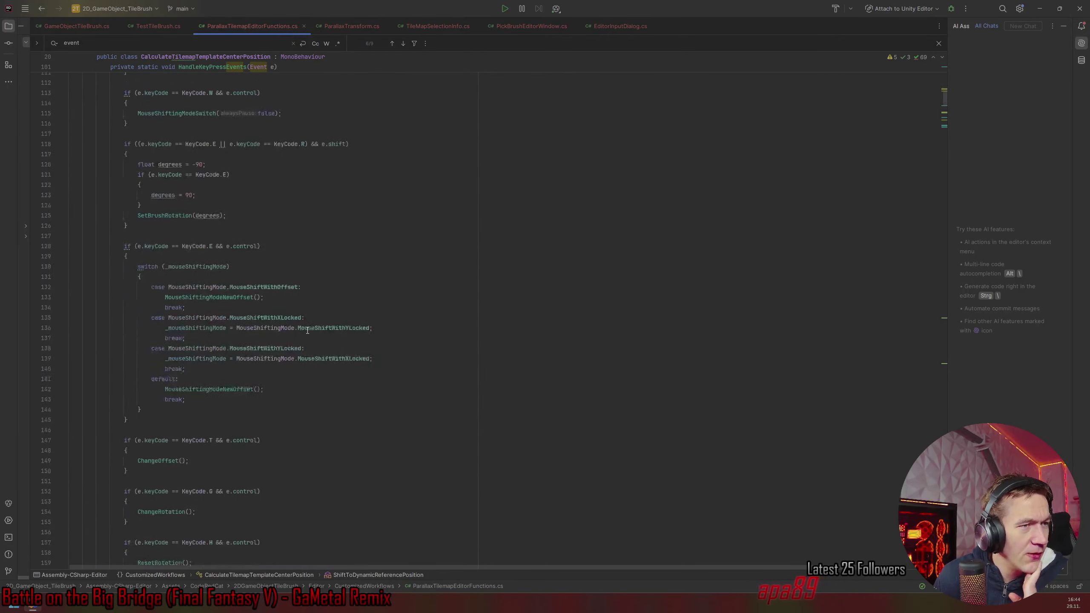
scroll(307, 330, "down", 12)
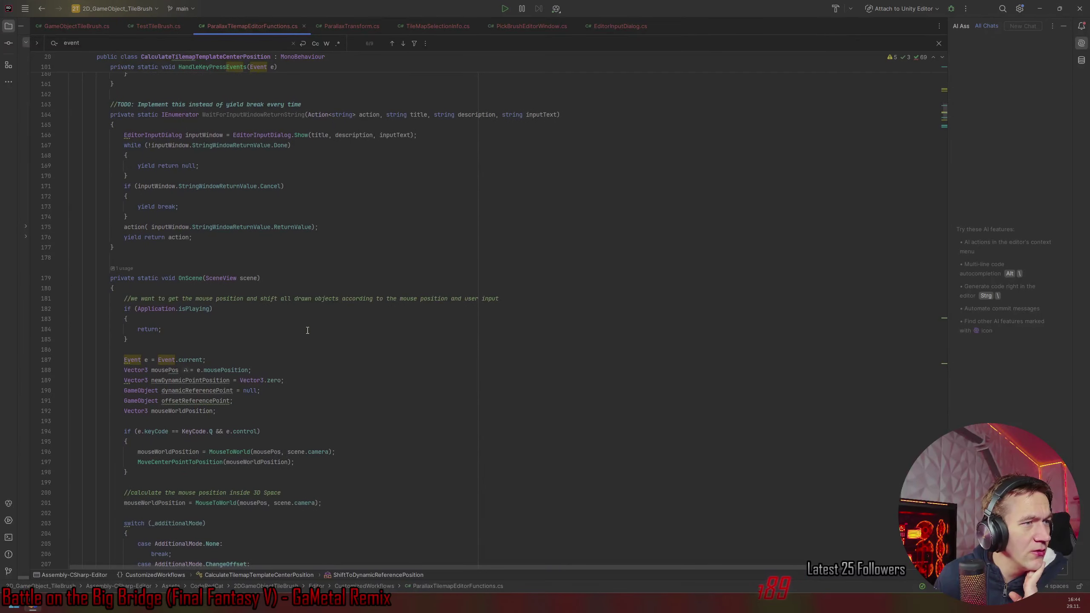
Switch to Unity to check the tile scene, and return to the KeyDown check in HandleKeyPressEvents in Rider.
key("alt+Tab")
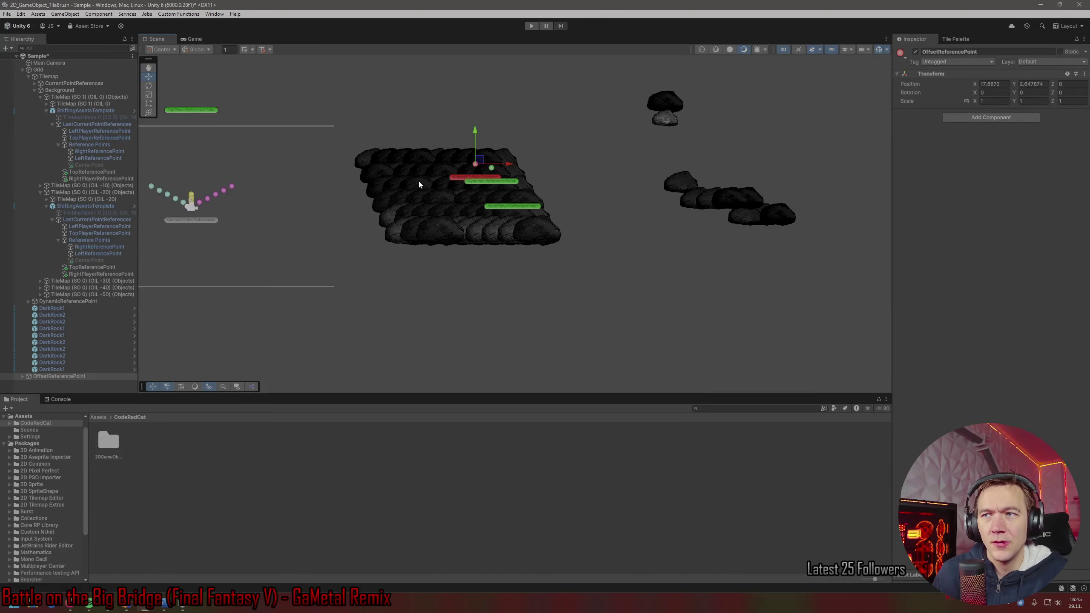
key("alt+Tab")
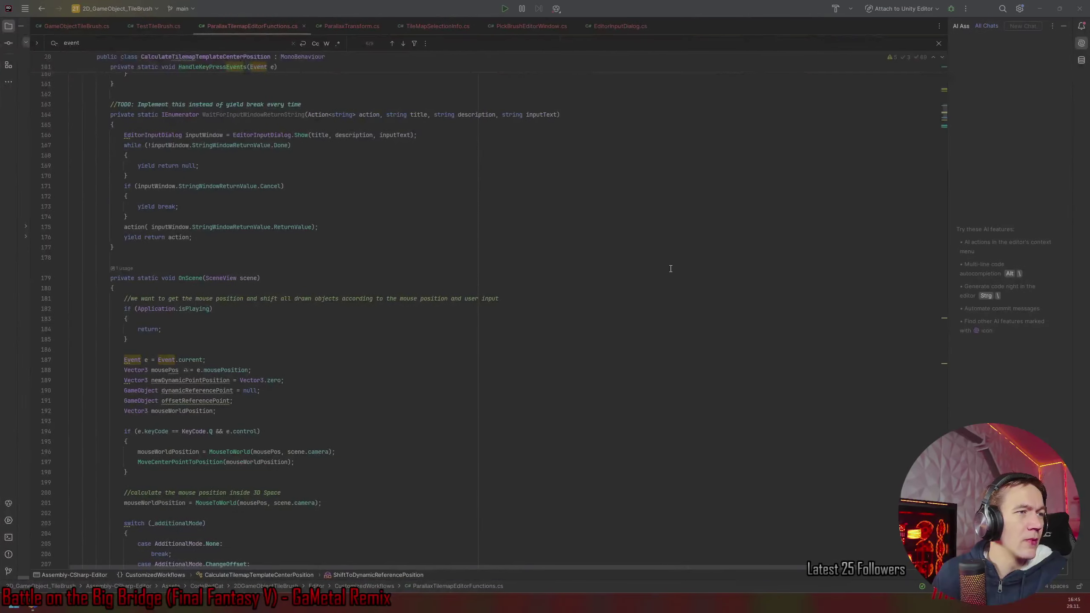
scroll(669, 268, "up", 10)
scroll(619, 260, "up", 5)
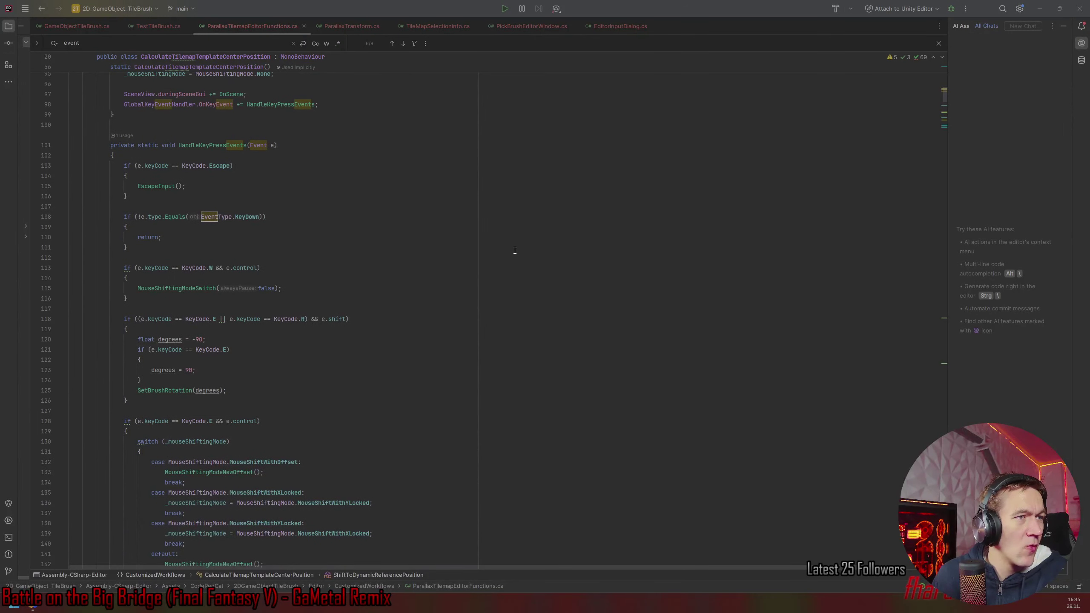
left_click(490, 242)
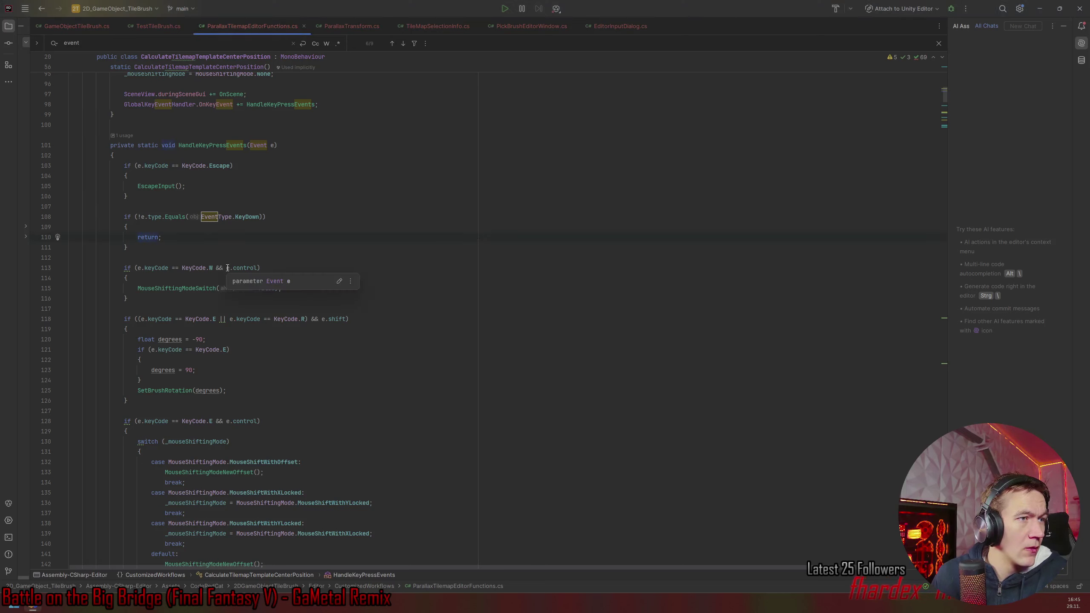
Reuse the KeyCode.R condition from HandleKeyPressEvents to search the script for "e.keyCode == KeyCode.q".
left_click_drag(232, 319, 305, 316)
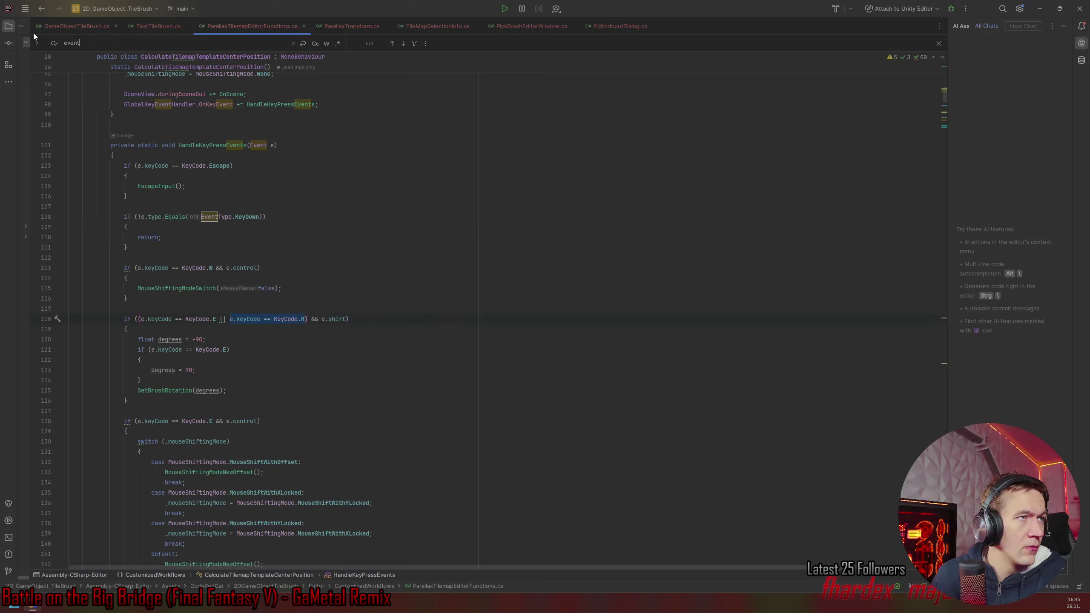
type("e.keyCode == KeyCode.R")
left_click(64, 43)
left_click_drag(124, 42, 162, 43)
type("e.keyCode == KeyCode.R")
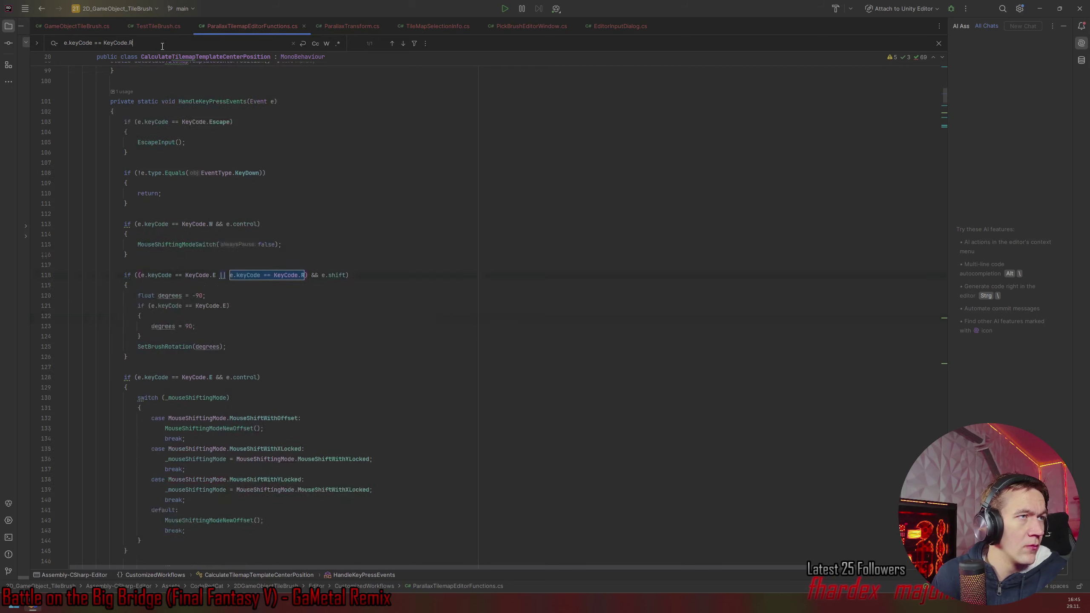
key("BackSpace")
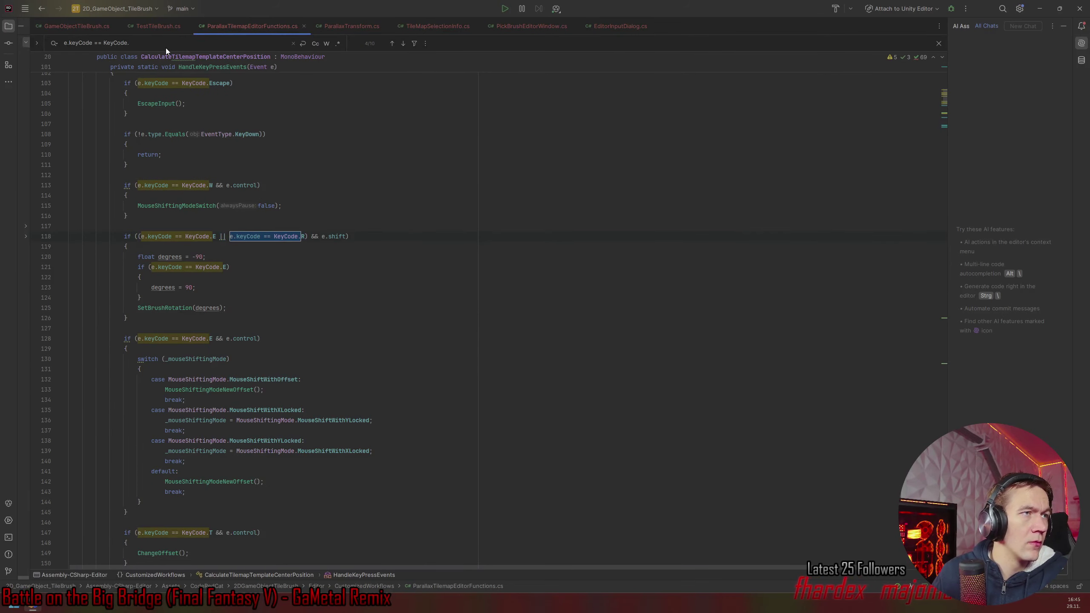
type("q")
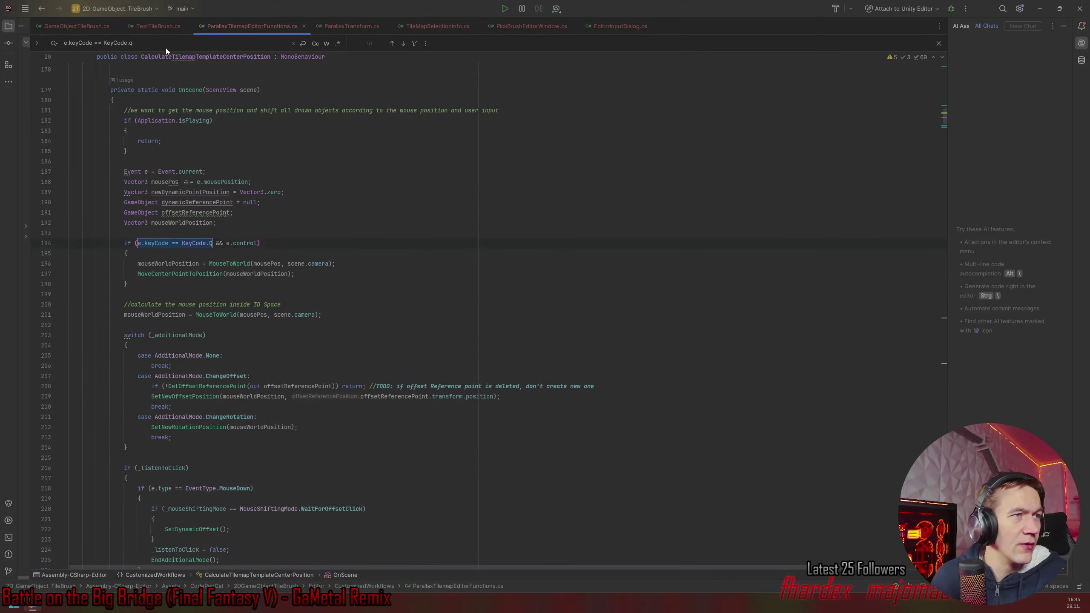
Close the search and examine the MouseToWorld call and the mouseWorldPosition variable in OnScene's KeyCode.Q branch.
left_click(314, 244)
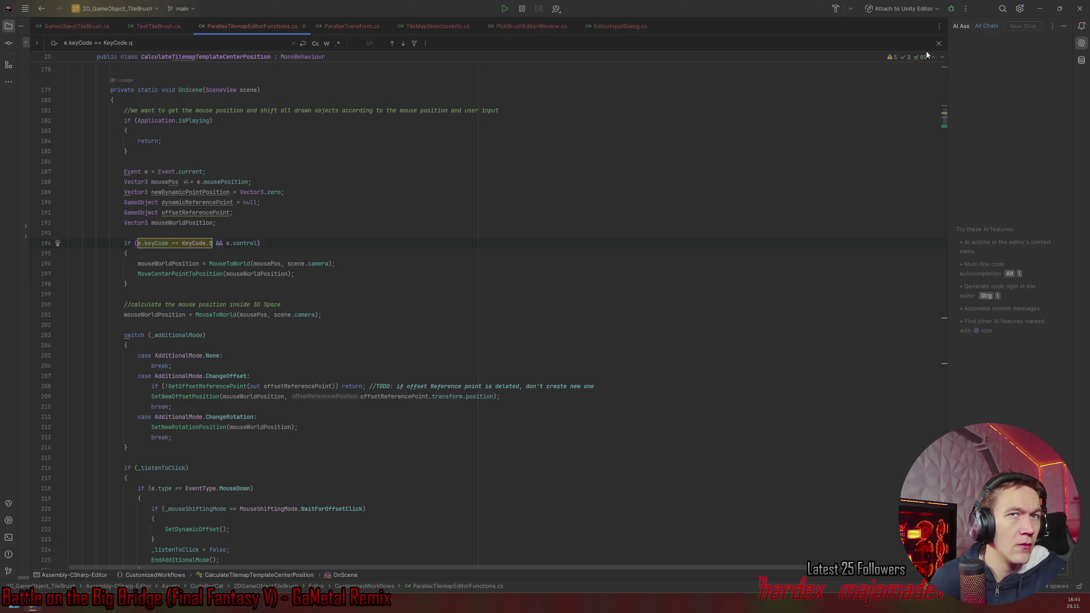
left_click(938, 44)
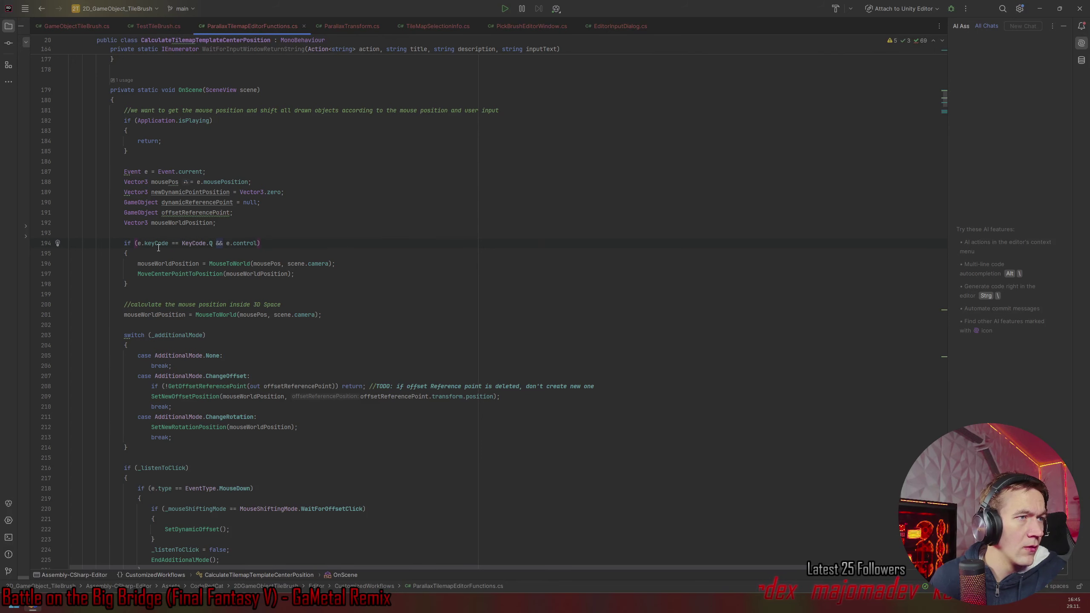
left_click(244, 265)
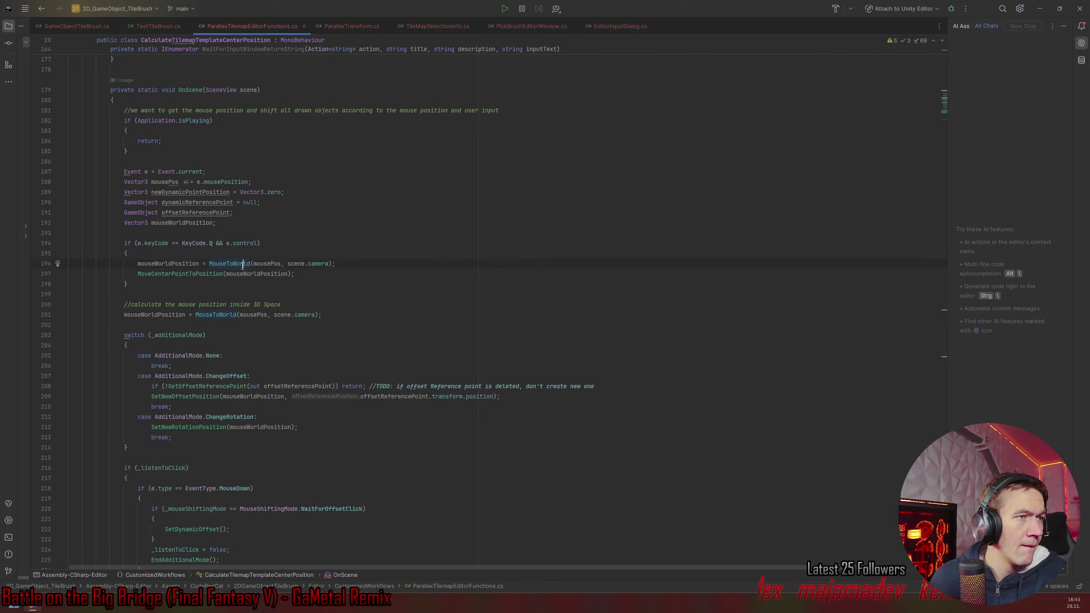
left_click(172, 263)
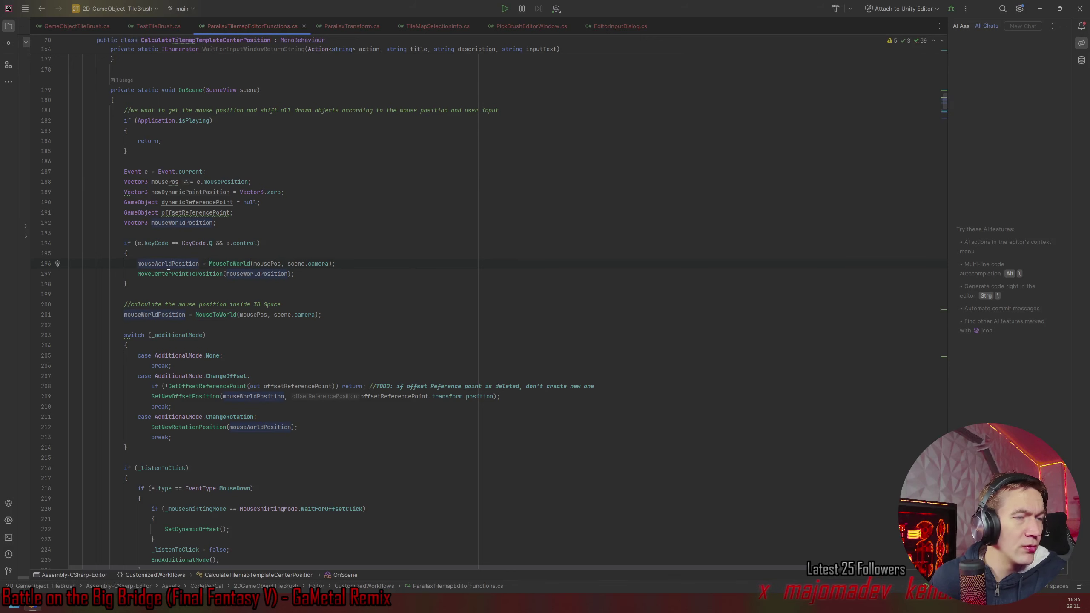
Go to the MoveCenterPointToPosition definition and remove the blank line at the start of its body.
left_click(169, 273, "ctrl")
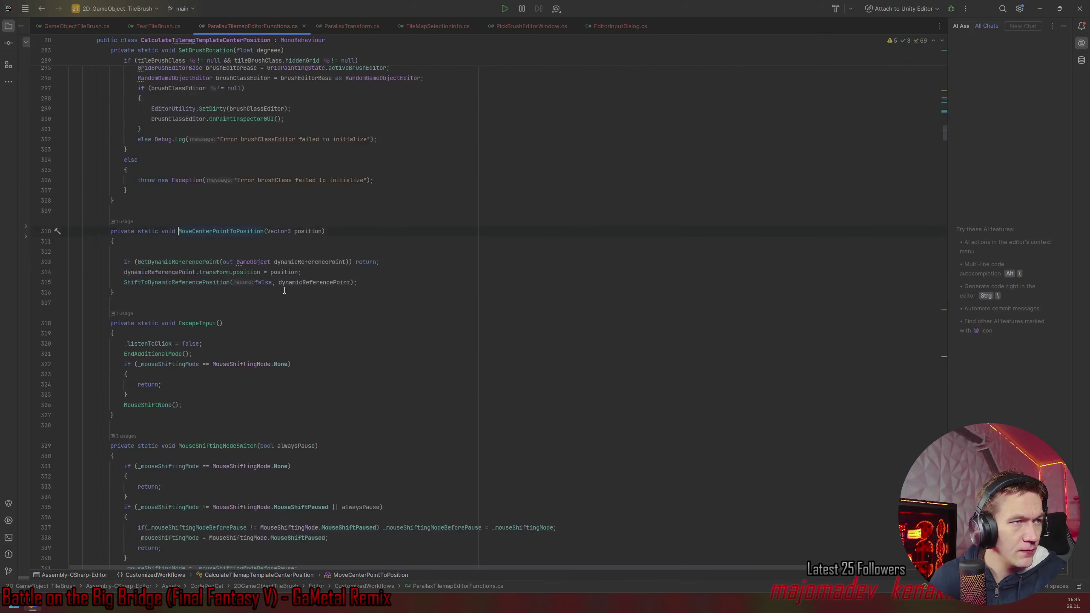
left_click(203, 256)
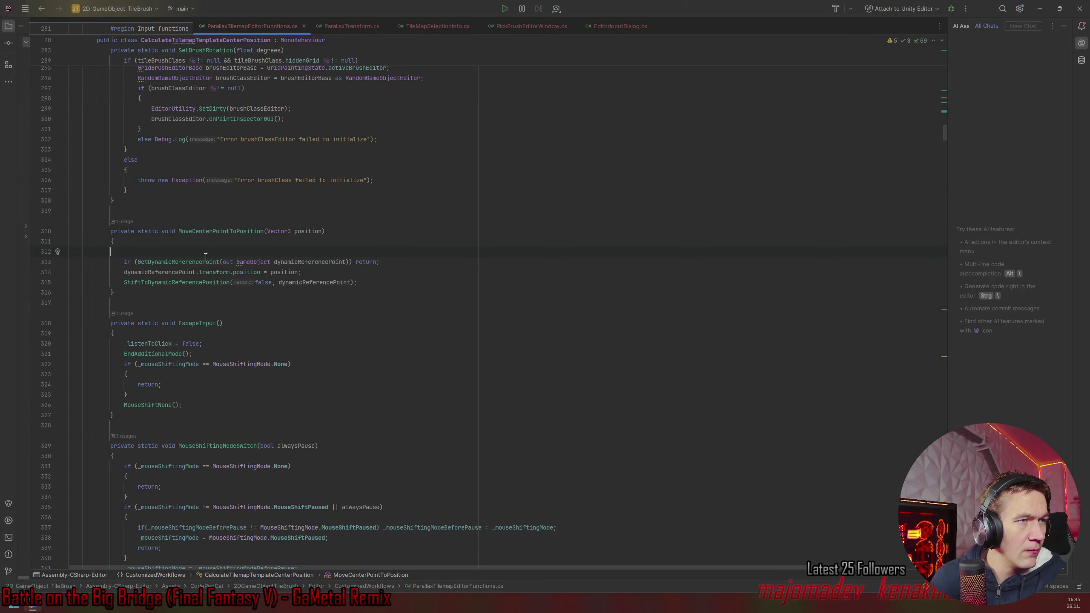
key("BackSpace")
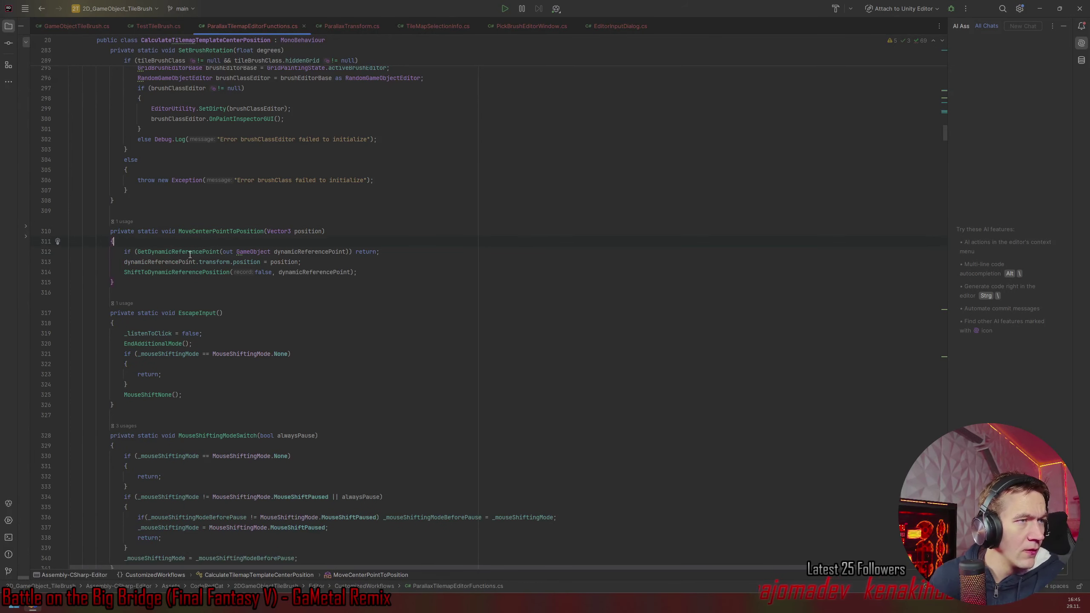
Examine the GetDynamicReferencePoint and ShiftToDynamicReferencePosition calls in MoveCenterPointToPosition, and follow the latter to the parallaxTransforms loop in its definition.
left_click(189, 252)
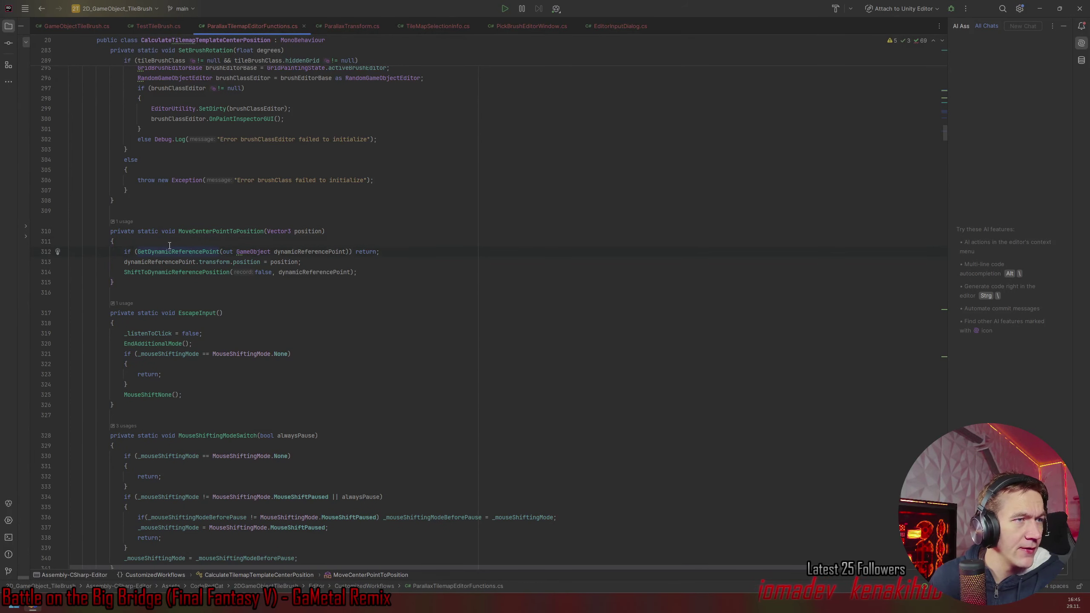
left_click(298, 252)
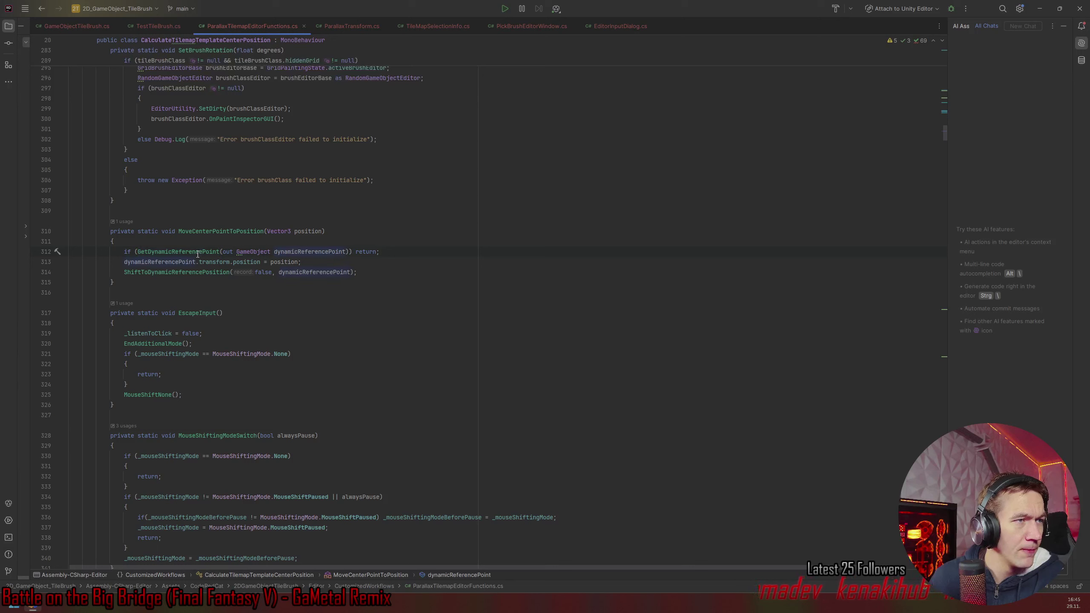
left_click(177, 273)
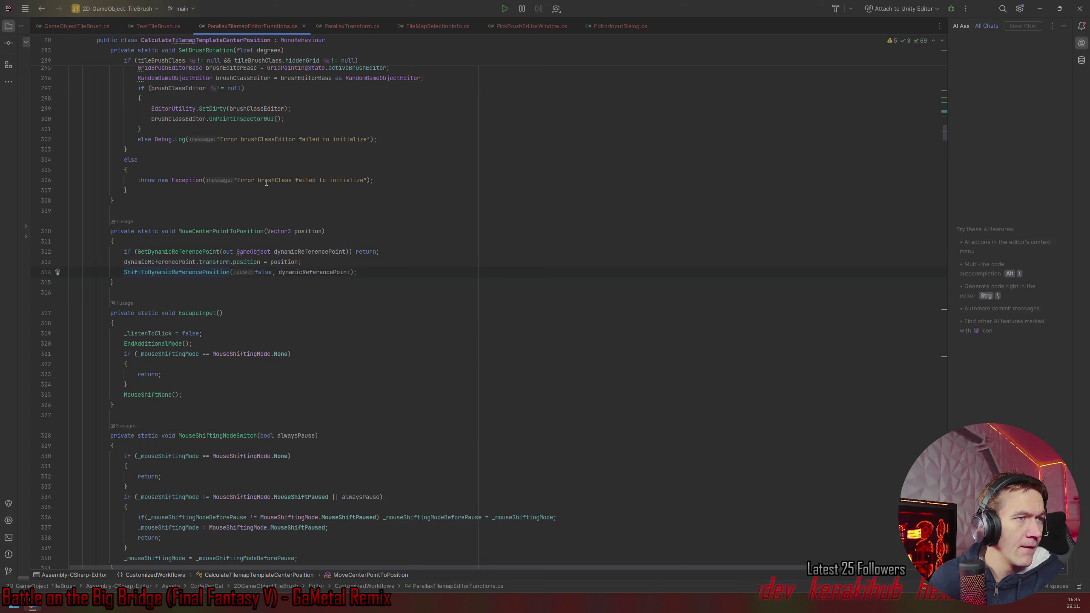
left_click(178, 273, "ctrl")
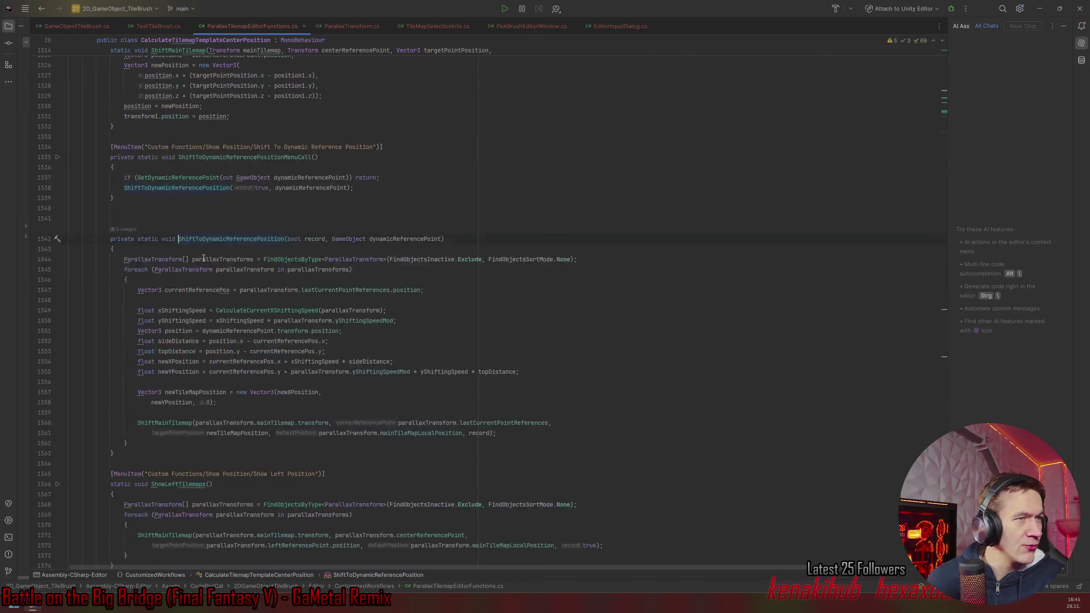
scroll(251, 225, "down", 1)
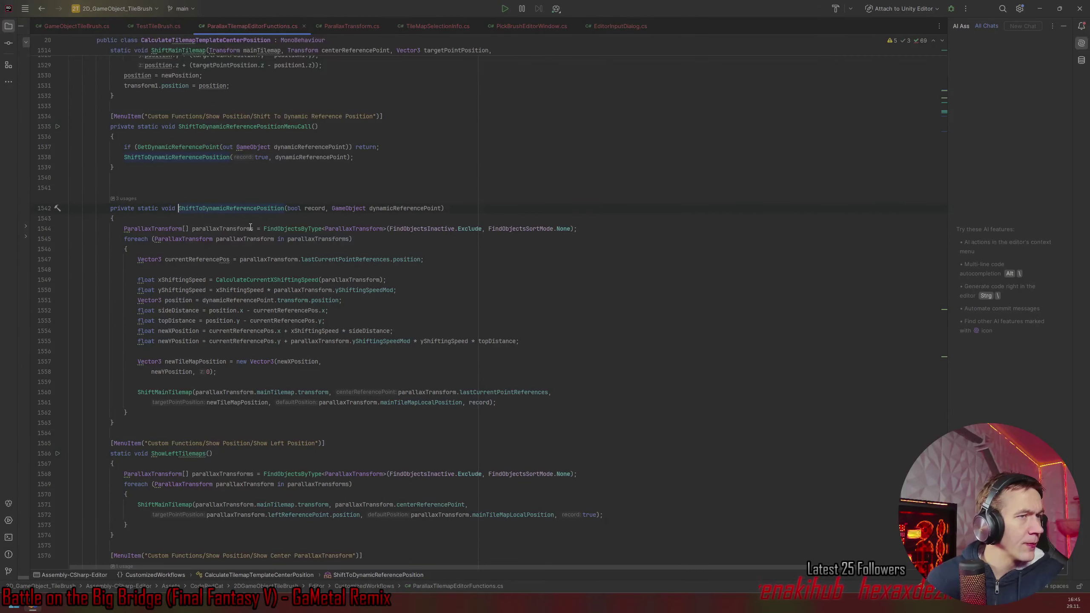
left_click(216, 228)
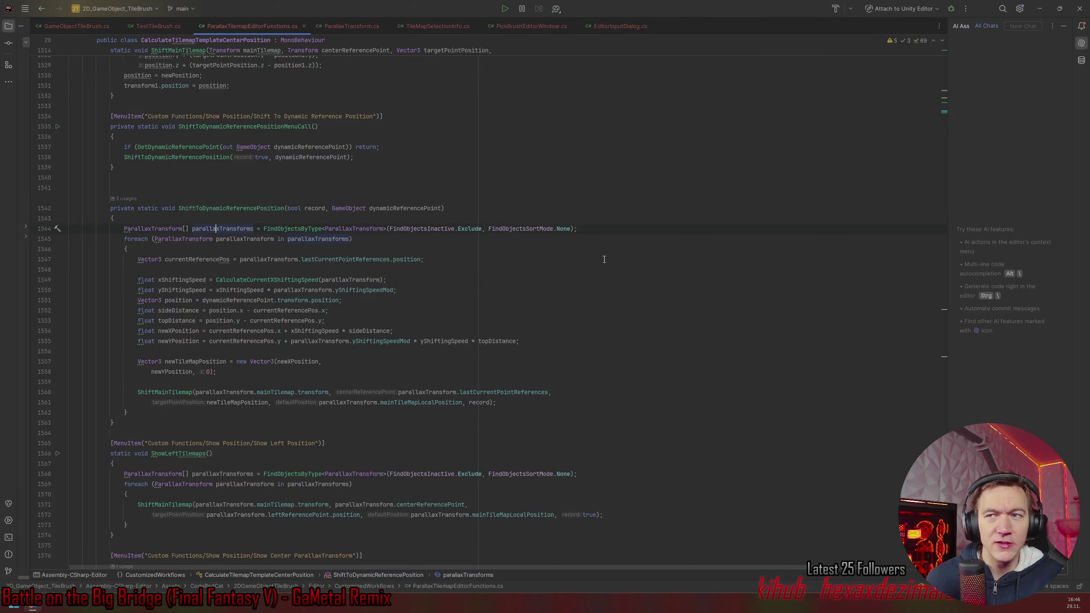
Switch to Unity, select the DynamicReferencePoint in the scene and move it across above the rock block to about X 23.3, Y 5.5.
key("alt+Tab")
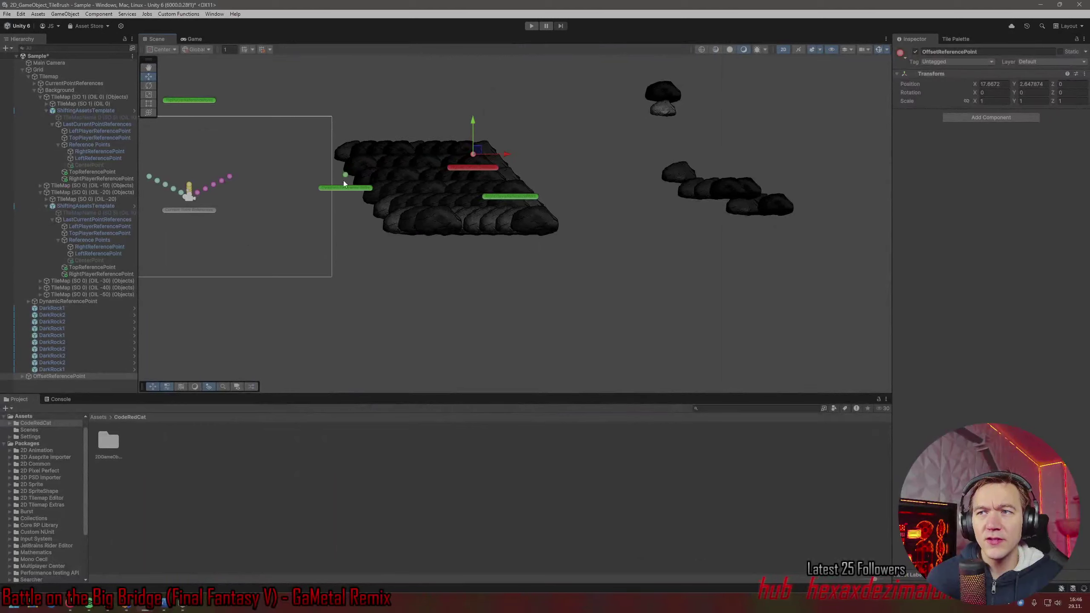
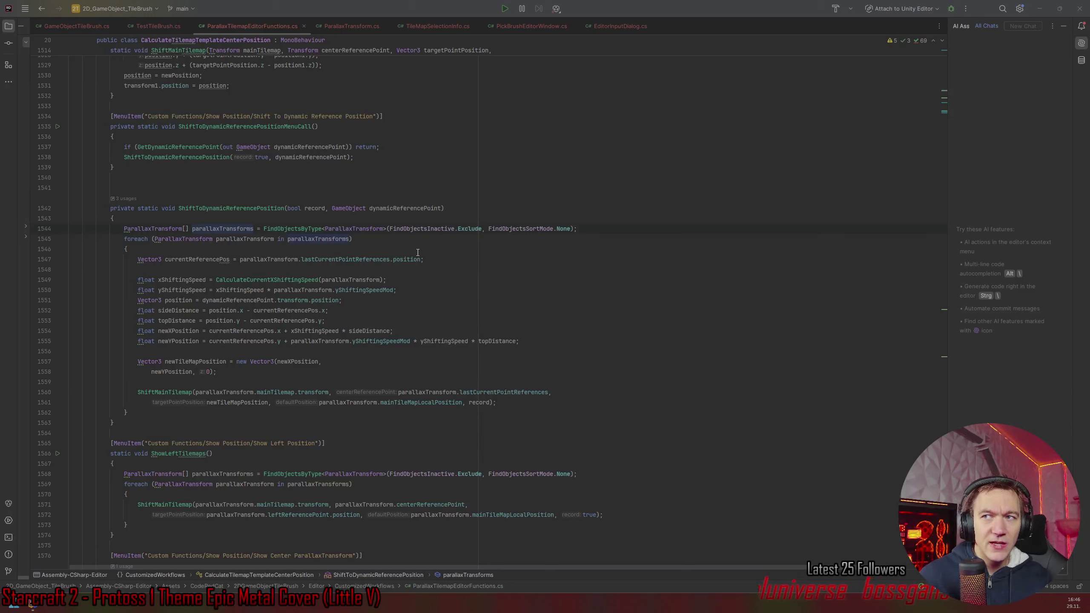
key("alt+Tab")
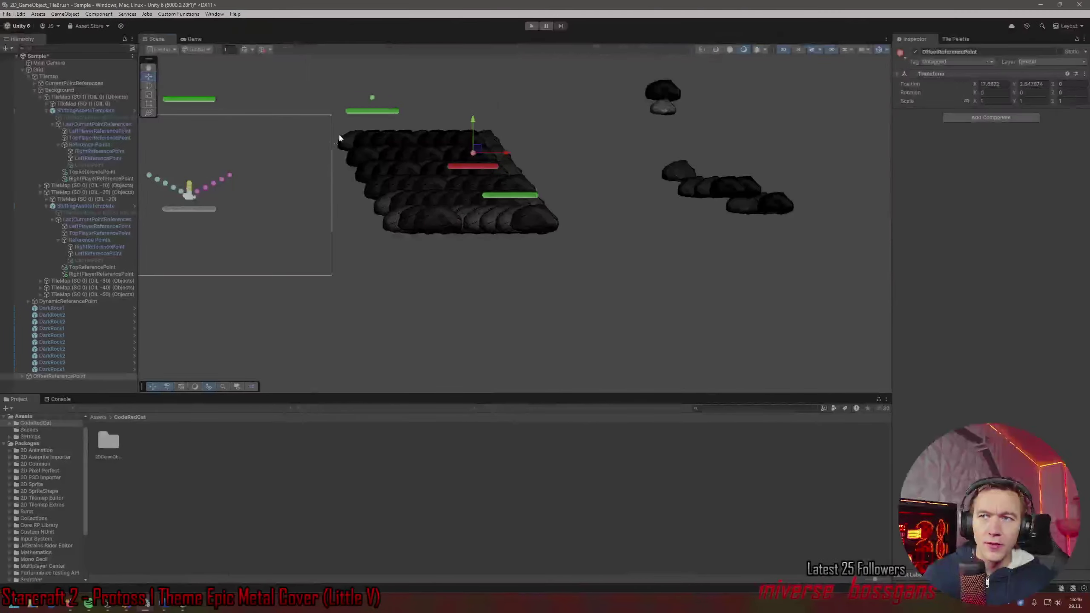
left_click(371, 98)
left_click_drag(377, 93, 332, 102)
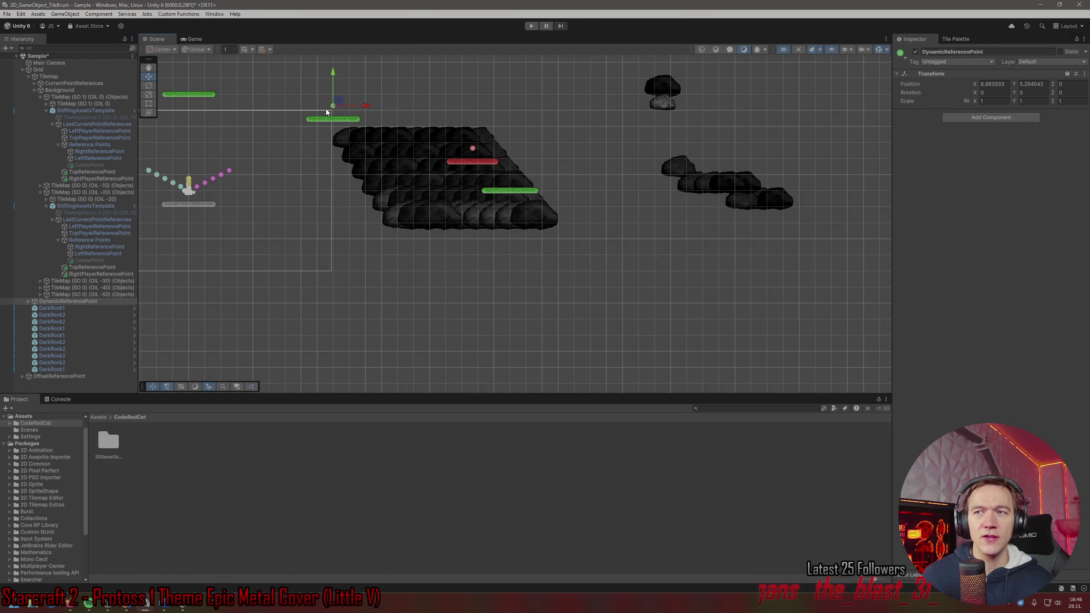
left_click_drag(337, 103, 560, 110)
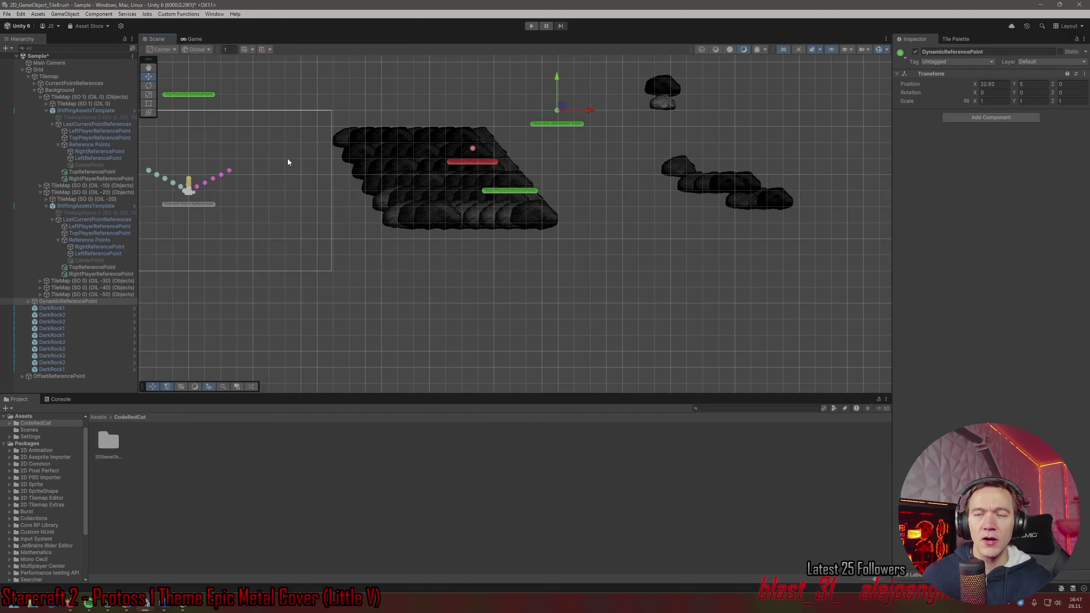
mouse_move(564, 110)
left_mouse_down()
mouse_move(581, 111)
mouse_move(513, 104)
mouse_move(563, 104)
left_mouse_up()
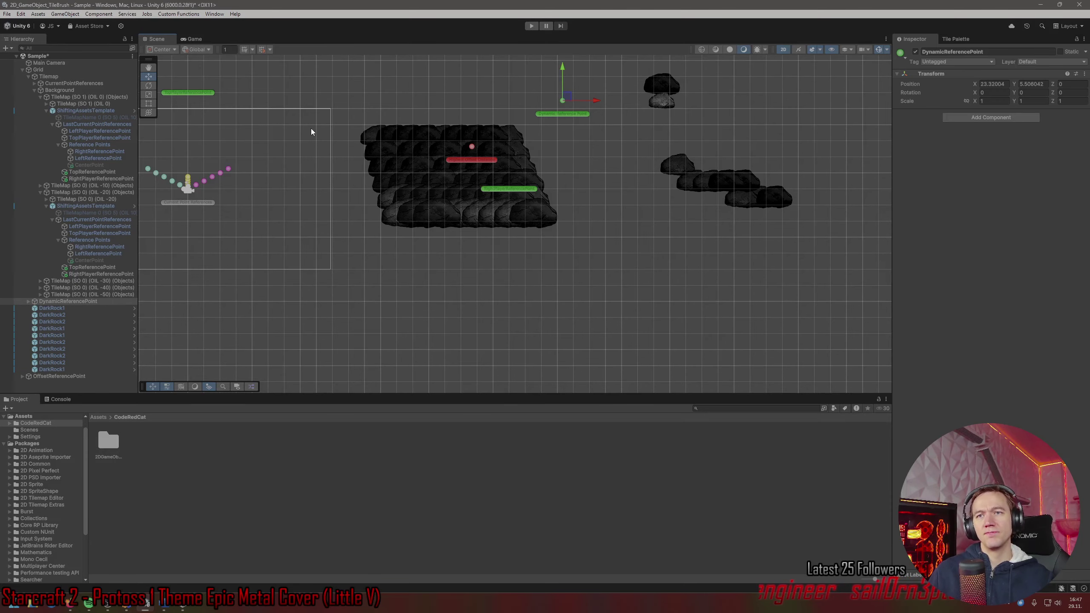
Glance at the shift method in Rider, return to Unity and move the DynamicReferencePoint around, ending at about X 23.8, Y 5.3.
key("alt+Tab")
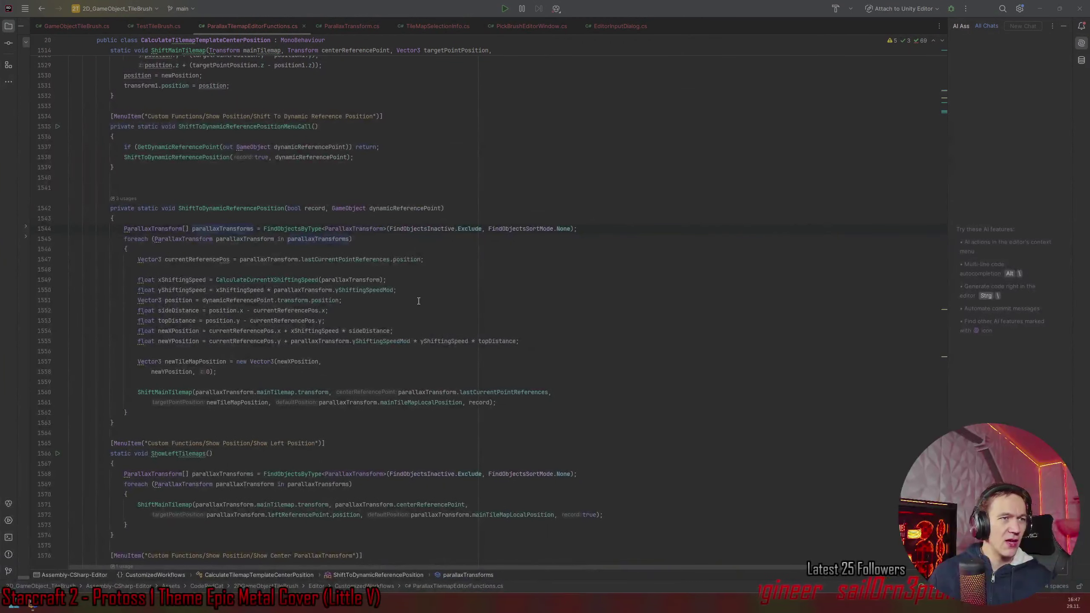
key("alt+Tab")
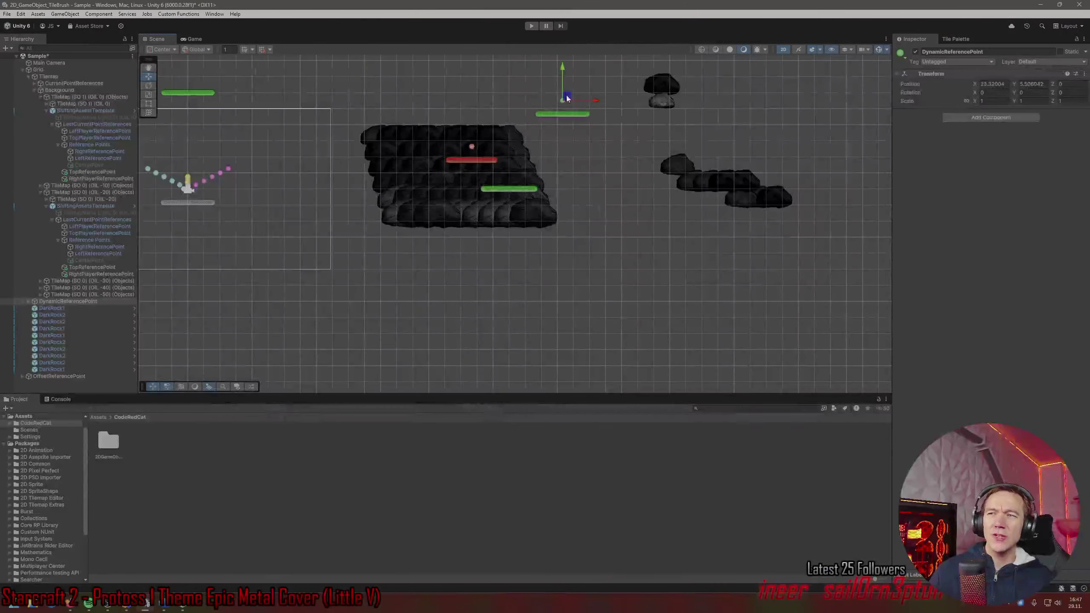
left_click_drag(567, 98, 614, 126)
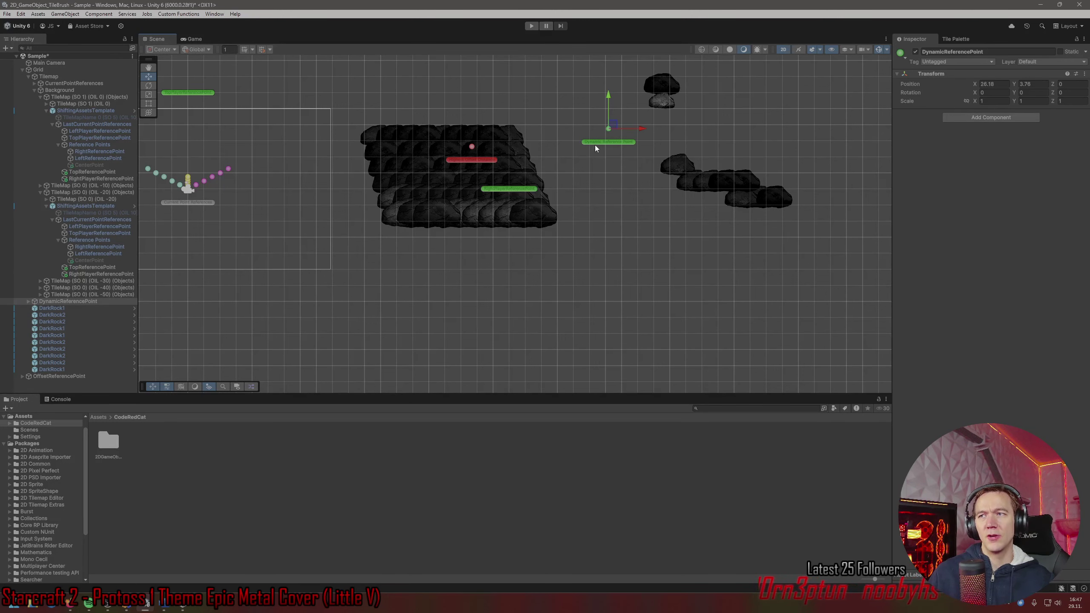
middle_click_drag(424, 144, 391, 239)
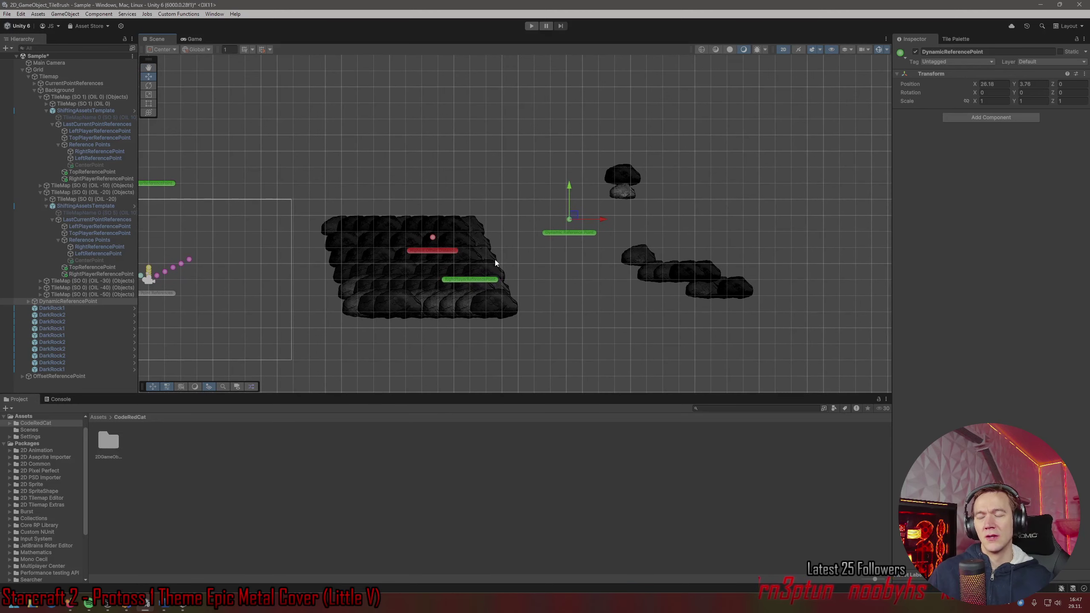
middle_click_drag(512, 228, 481, 233)
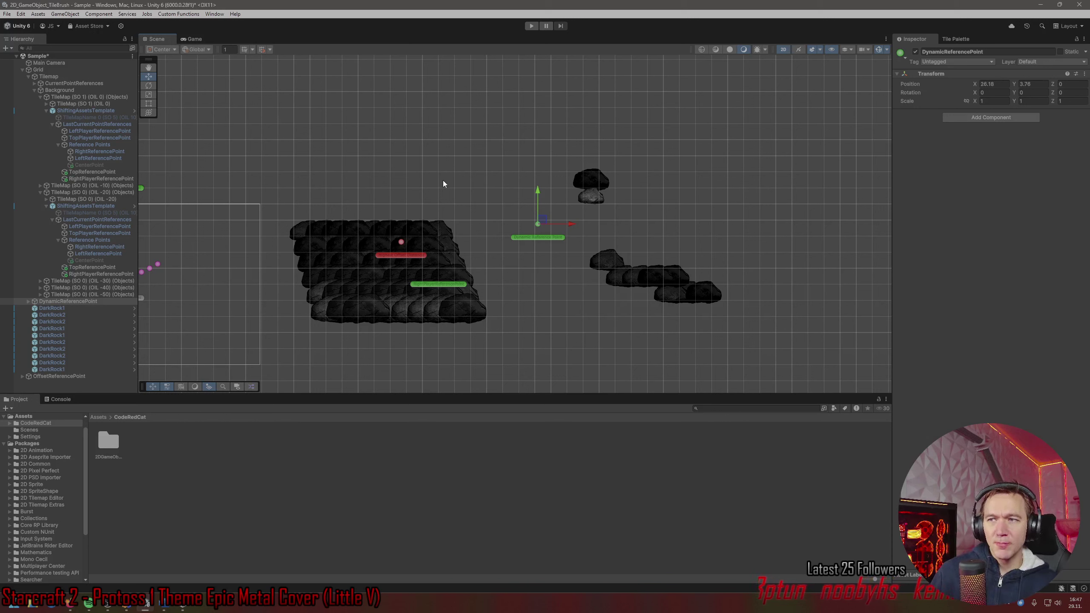
left_click_drag(443, 181, 500, 201)
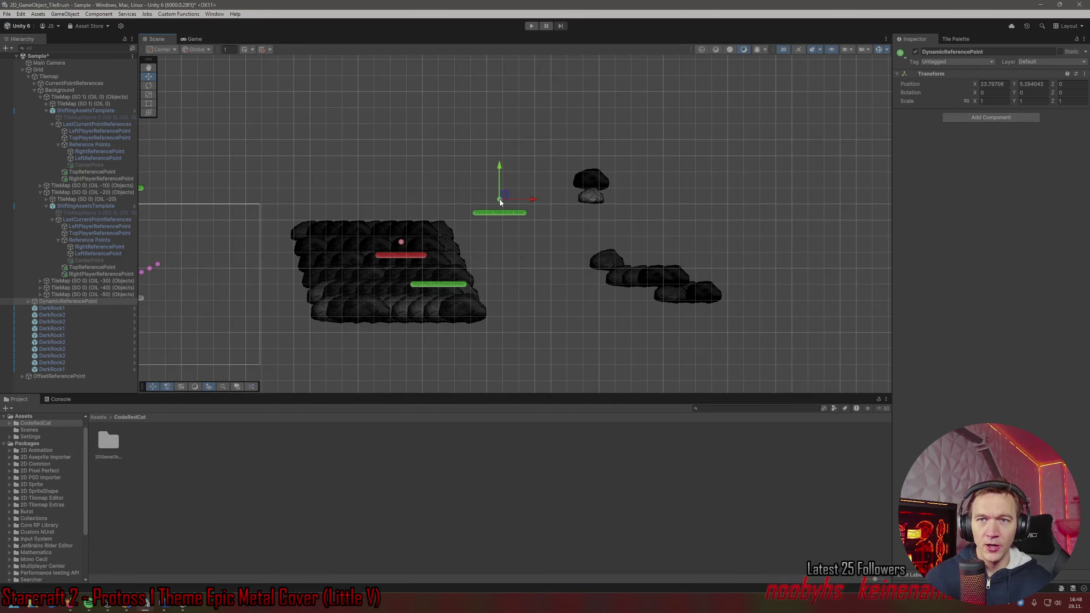
Show the Tile Palette, reselect the DynamicReferencePoint and move it just above the rock block's upper-left corner.
left_click(951, 40)
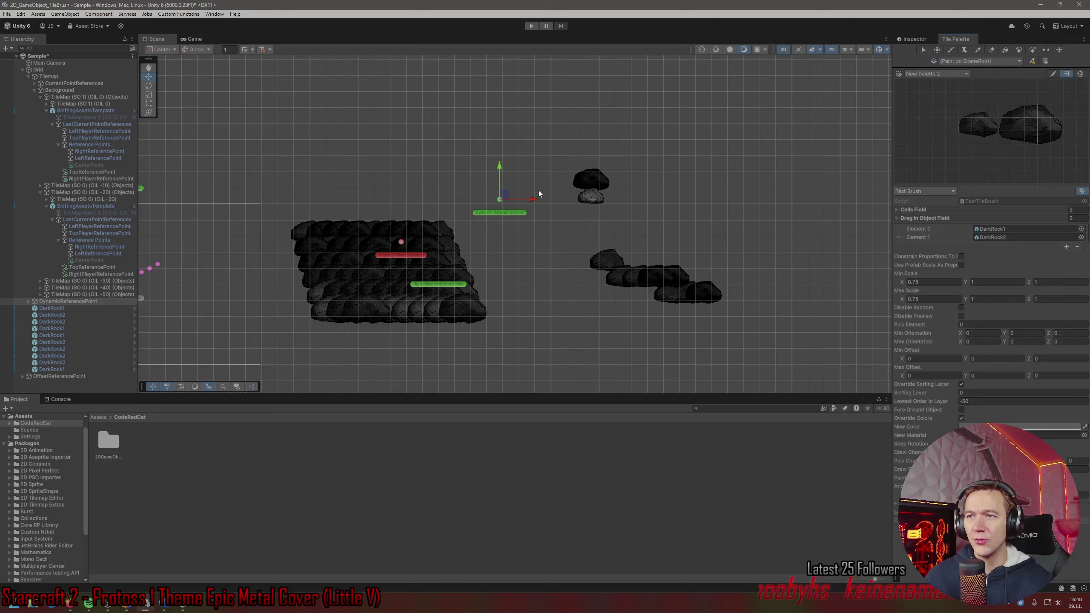
left_click(75, 316)
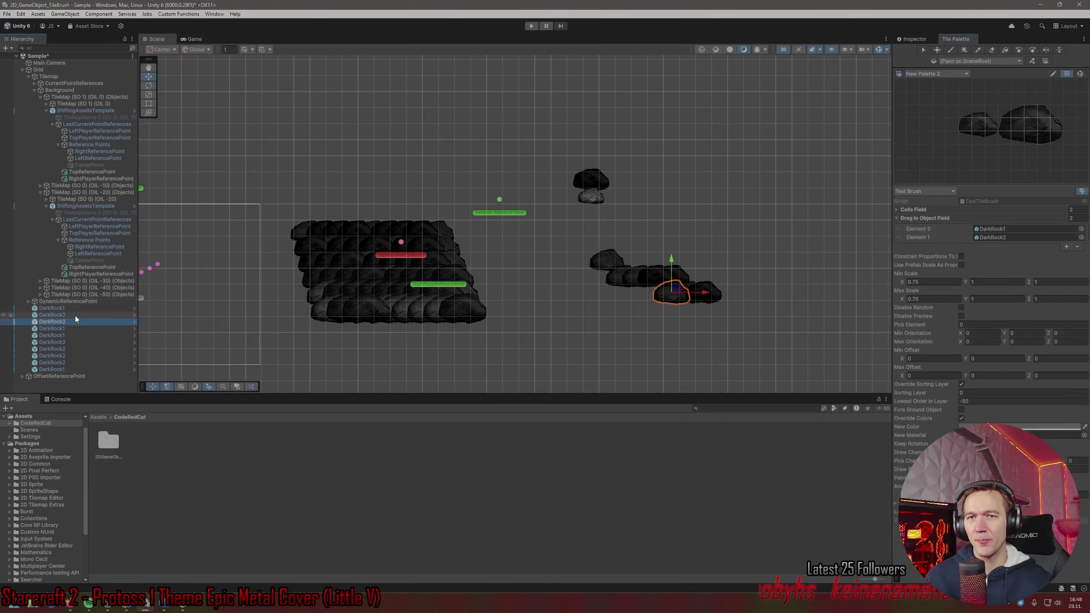
left_click(73, 302)
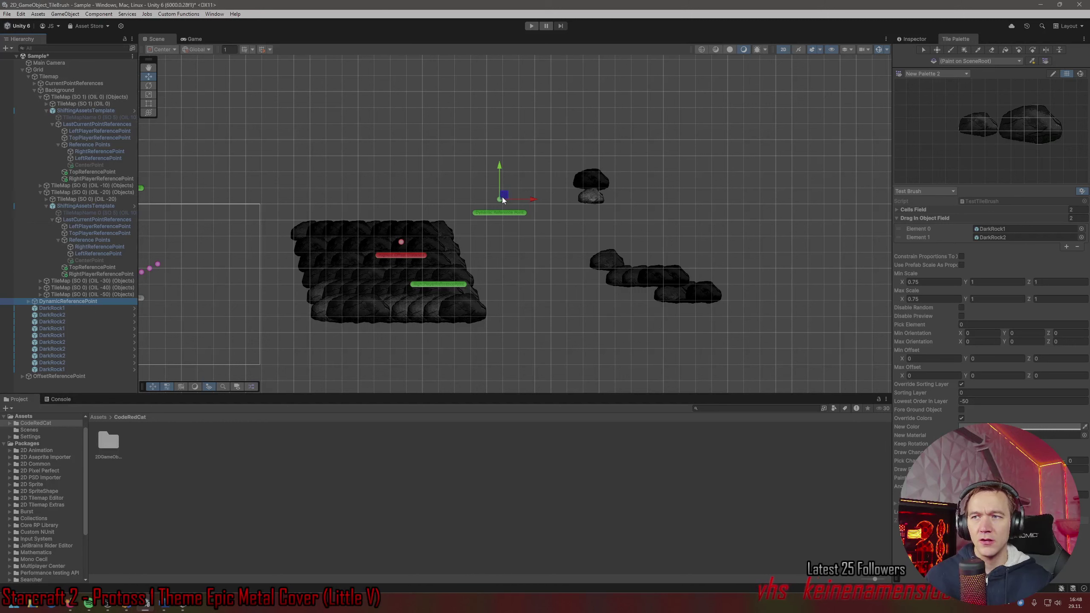
left_click_drag(503, 197, 444, 194)
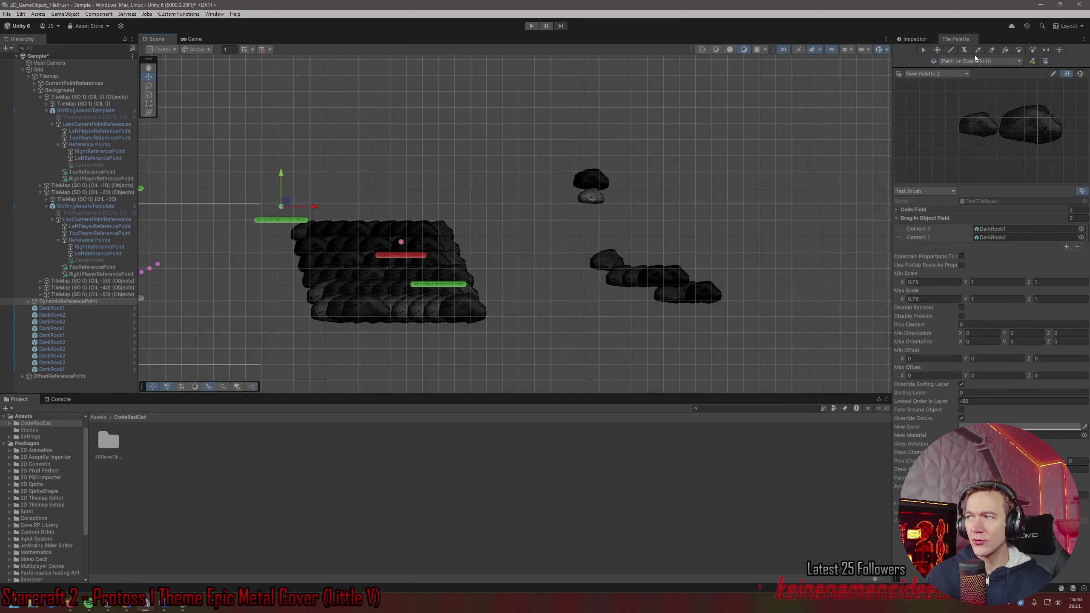
With the paint brush active, relocate the DynamicReferencePoint beyond the rock block and paint a long horizontal row of rocks above the small rock steps.
left_click(951, 51)
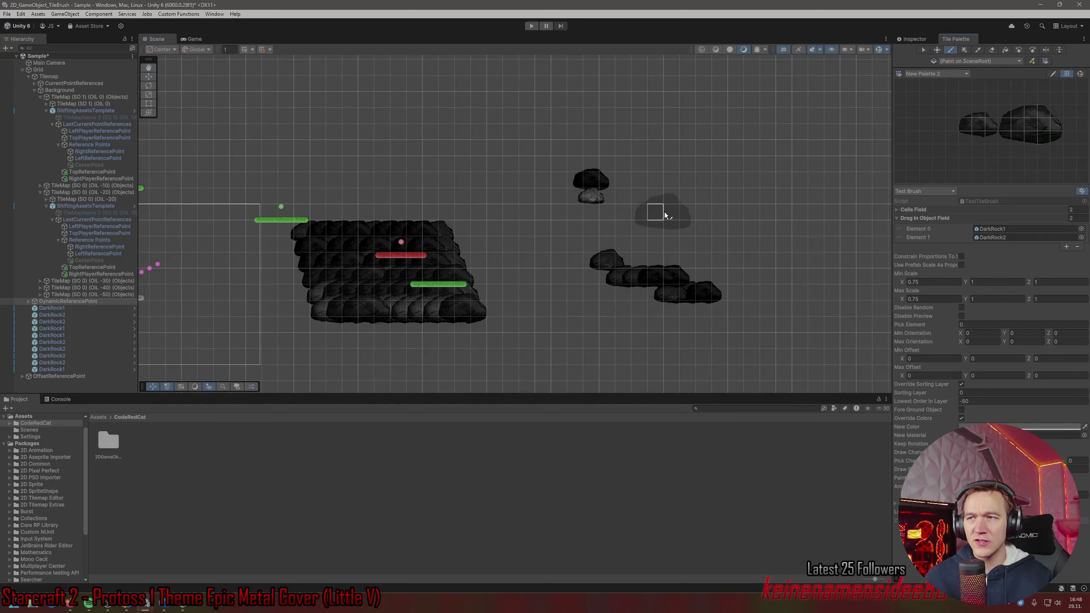
middle_click_drag(679, 229, 747, 221)
key("p")
key("p")
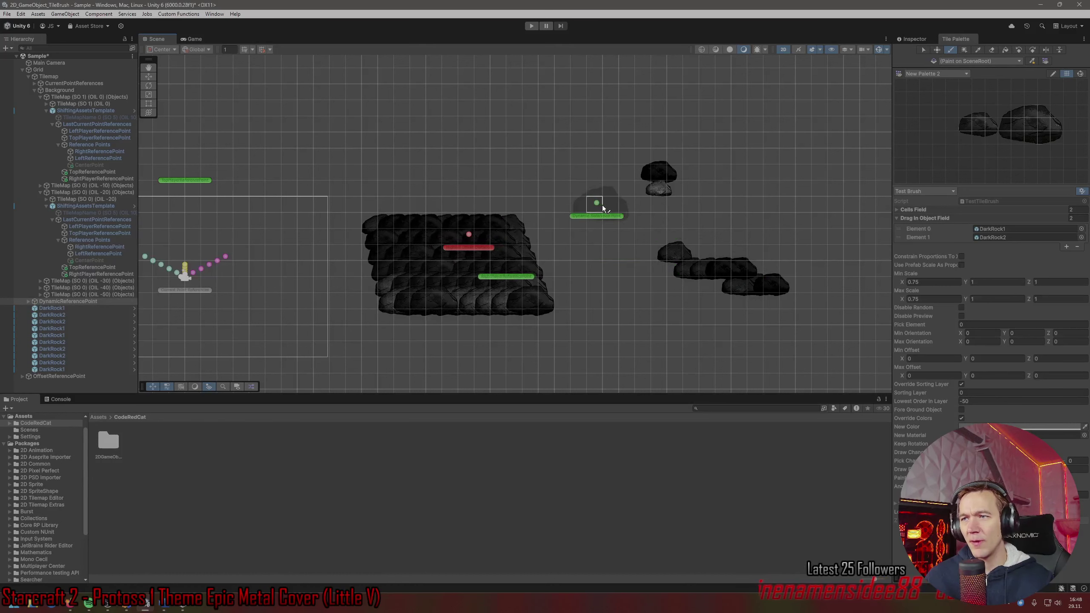
key("p")
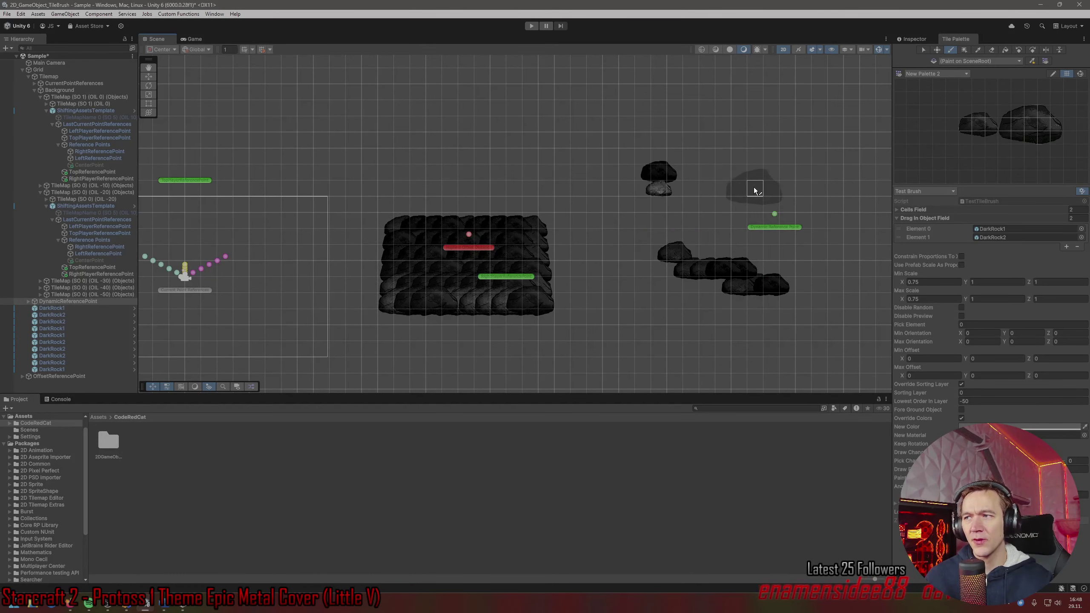
left_click_drag(688, 234, 847, 237)
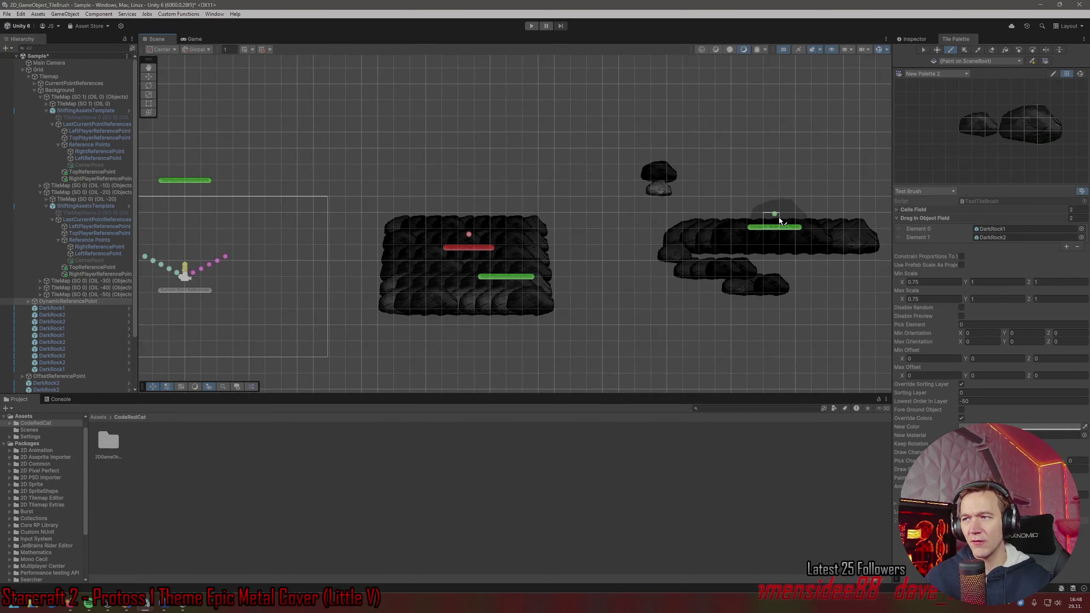
Use the Move tool to bring the DynamicReferencePoint back to the upper left of the rock block, and recheck the shift method in Rider before returning to Unity.
middle_click_drag(779, 217, 626, 232)
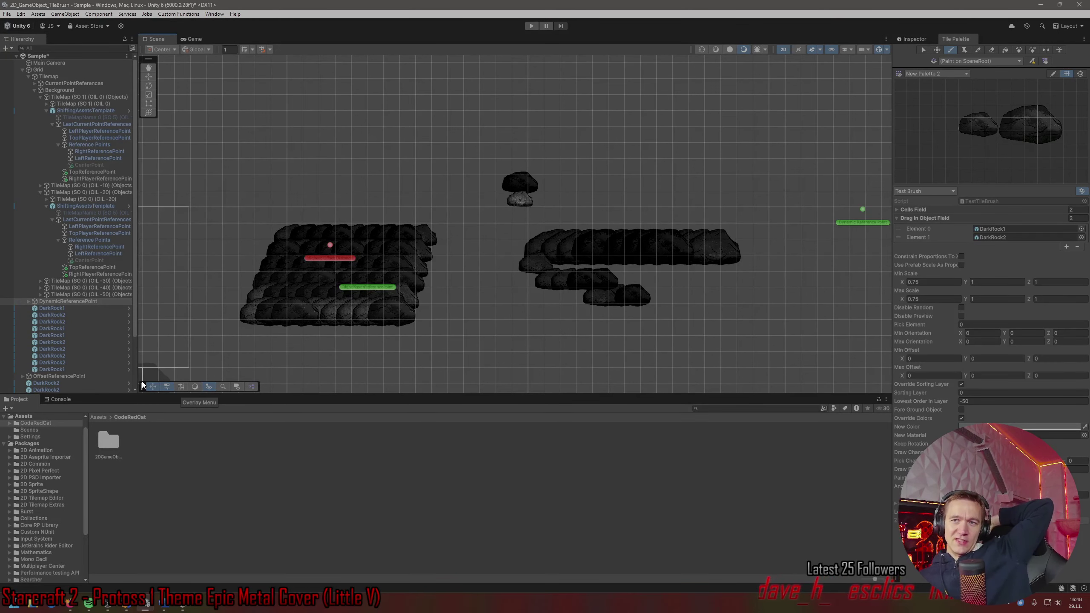
left_click(149, 77)
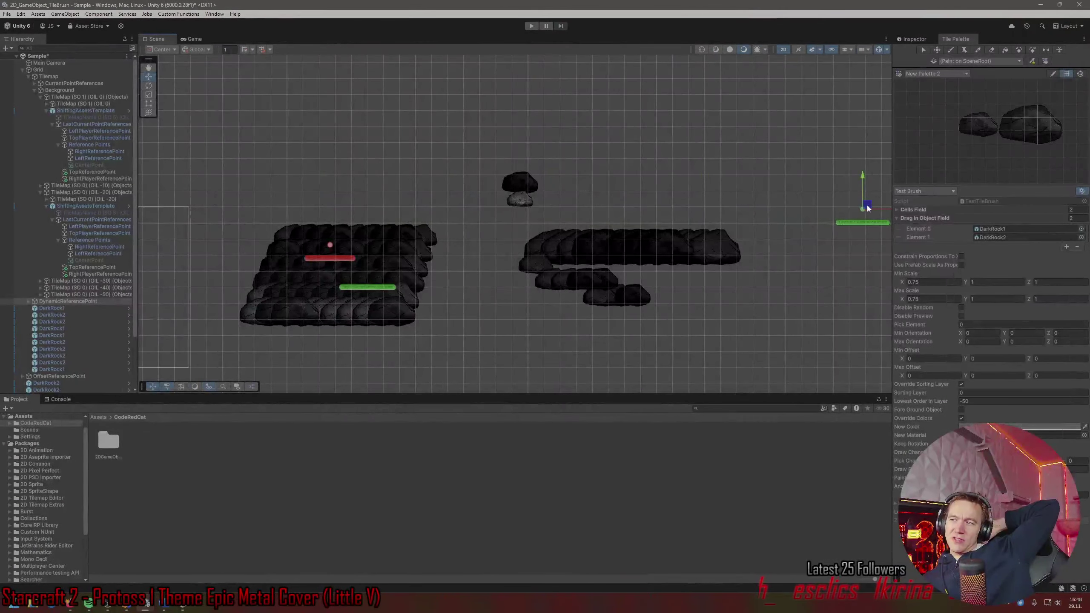
left_click_drag(868, 208, 865, 209)
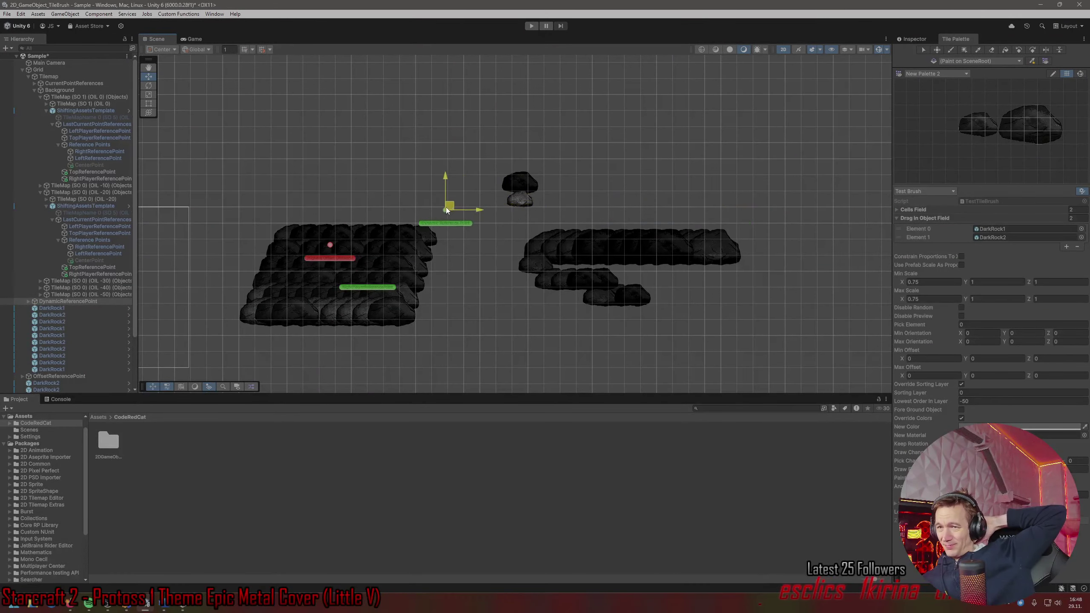
left_click_drag(249, 213, 218, 204)
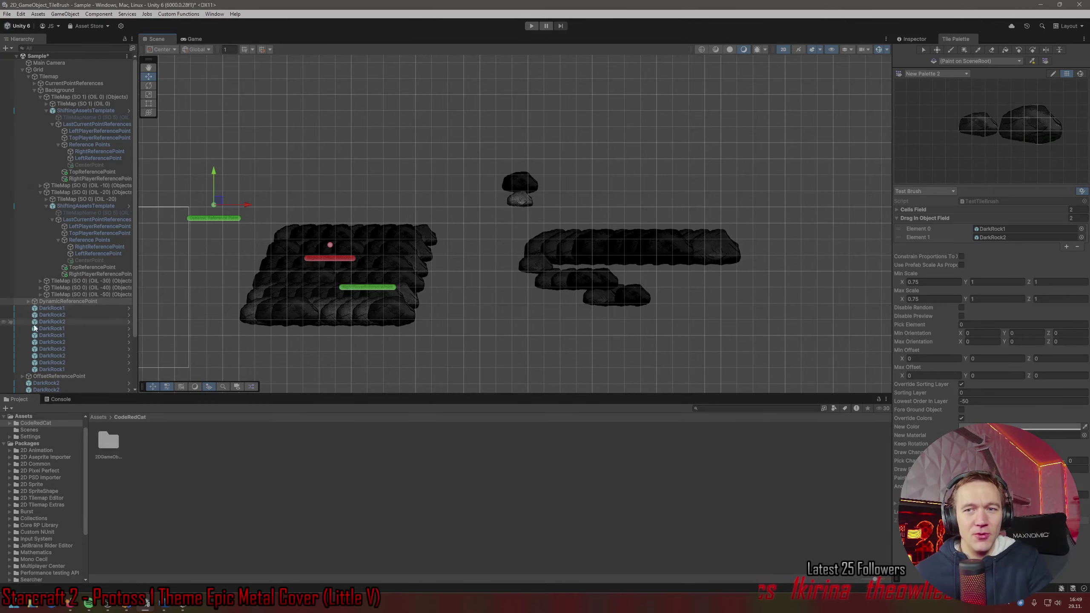
key("alt+Tab")
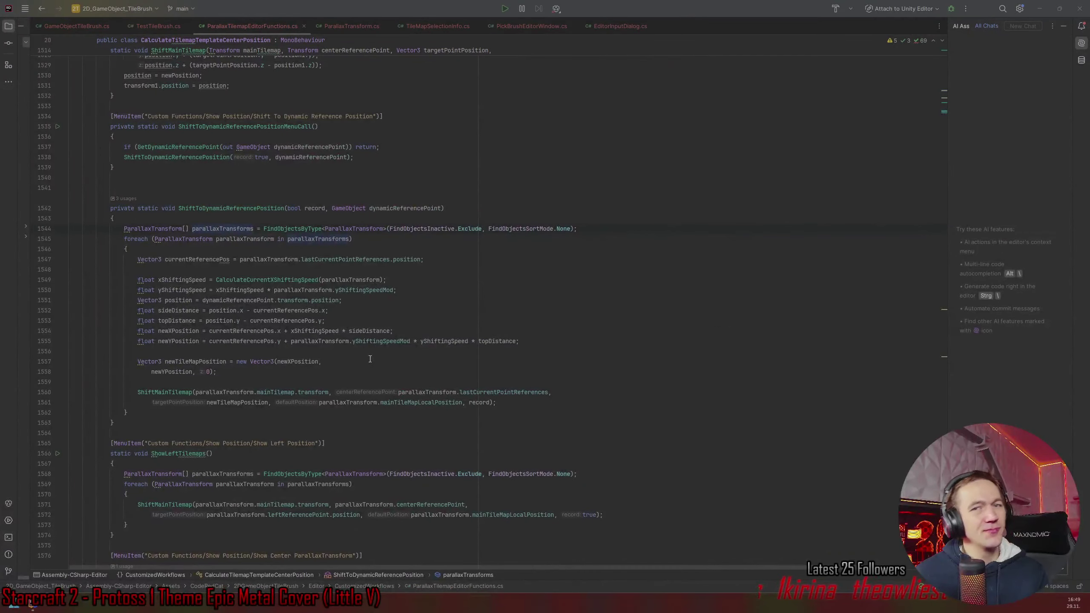
key("alt+Tab")
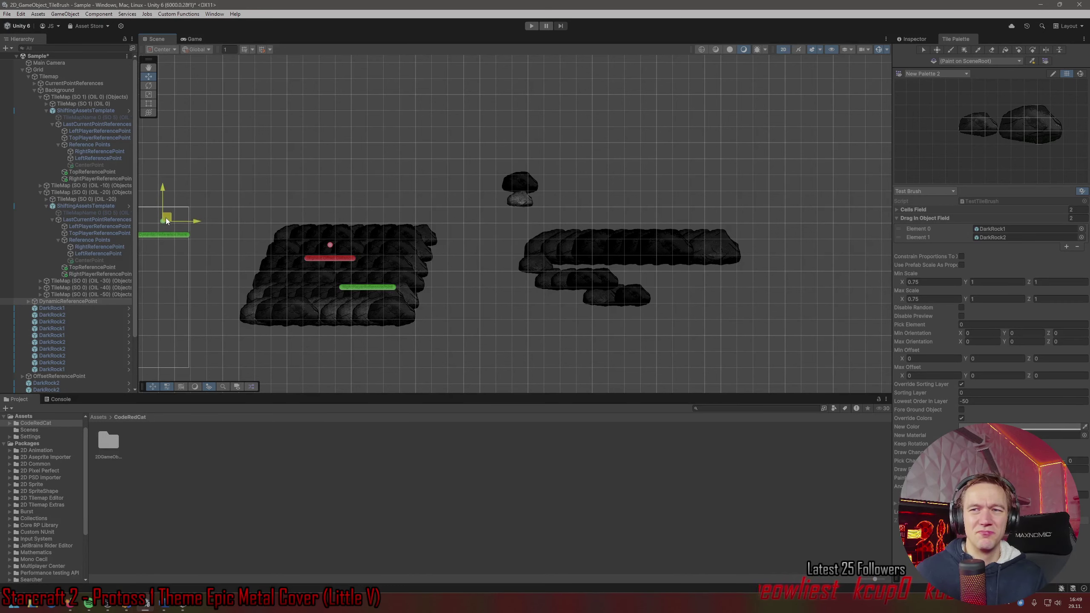
Move the DynamicReferencePoint back and forth to test the parallax shift, ending just above the rock block's upper edge.
left_click_drag(165, 218, 529, 221)
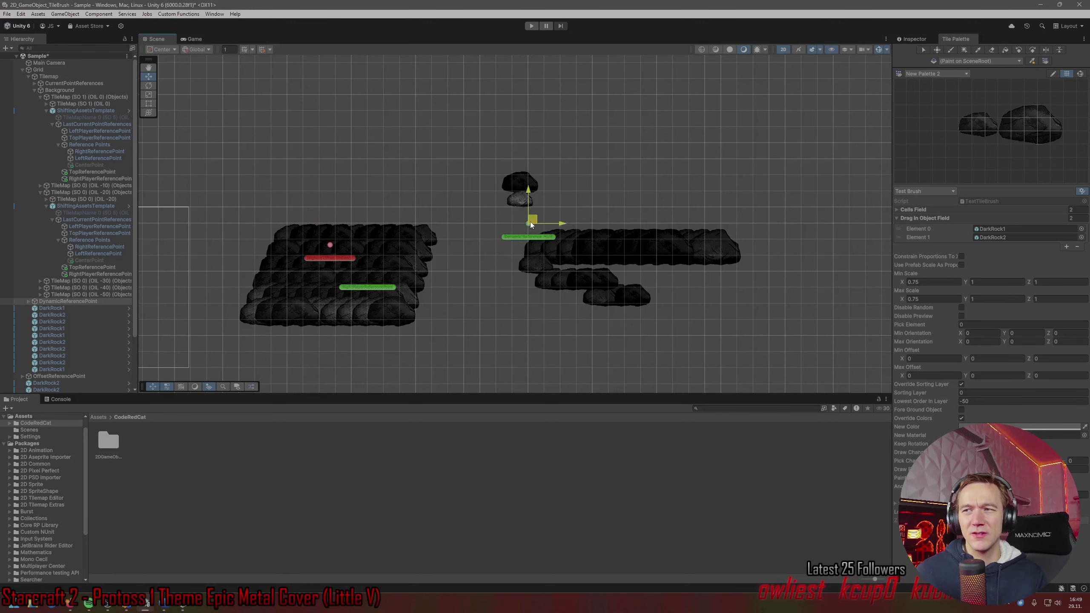
left_click_drag(357, 216, 525, 217)
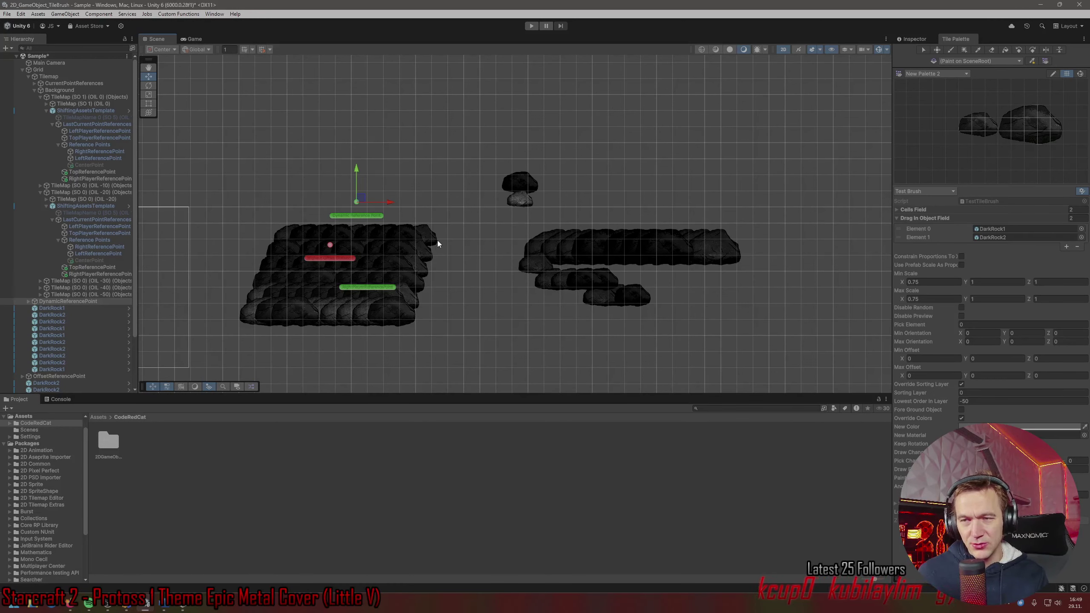
middle_click_drag(433, 236, 450, 234)
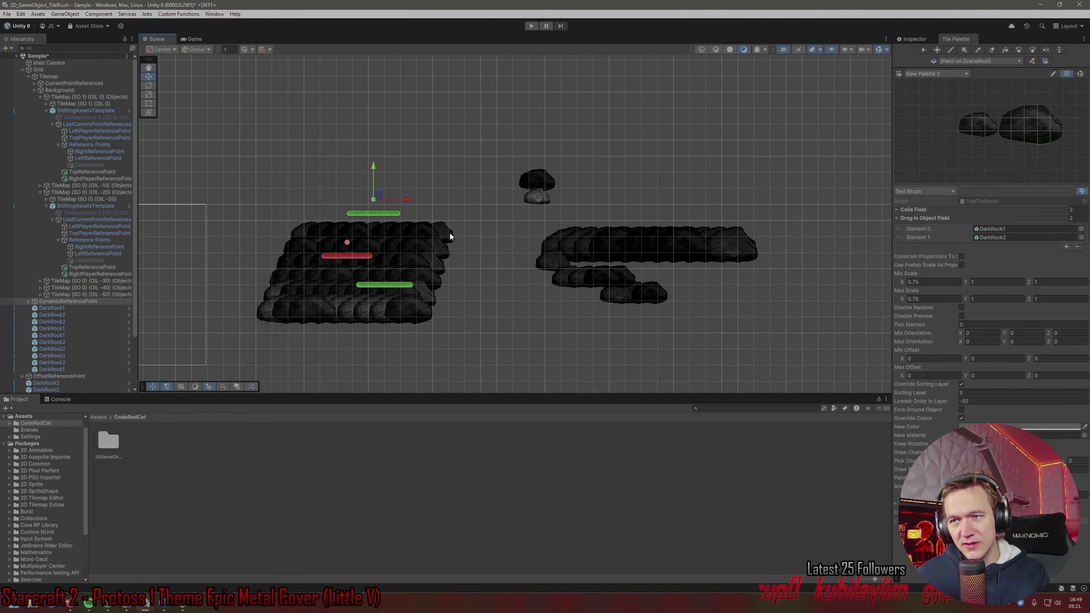
left_click_drag(314, 231, 519, 171)
left_click_drag(371, 173, 412, 176)
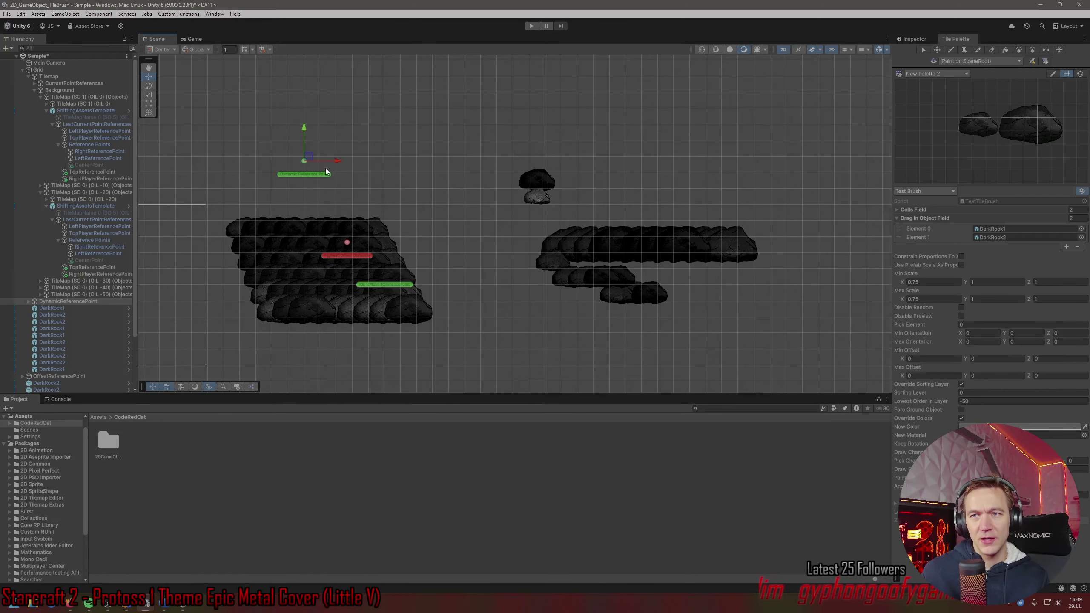
middle_click_drag(338, 202, 323, 233)
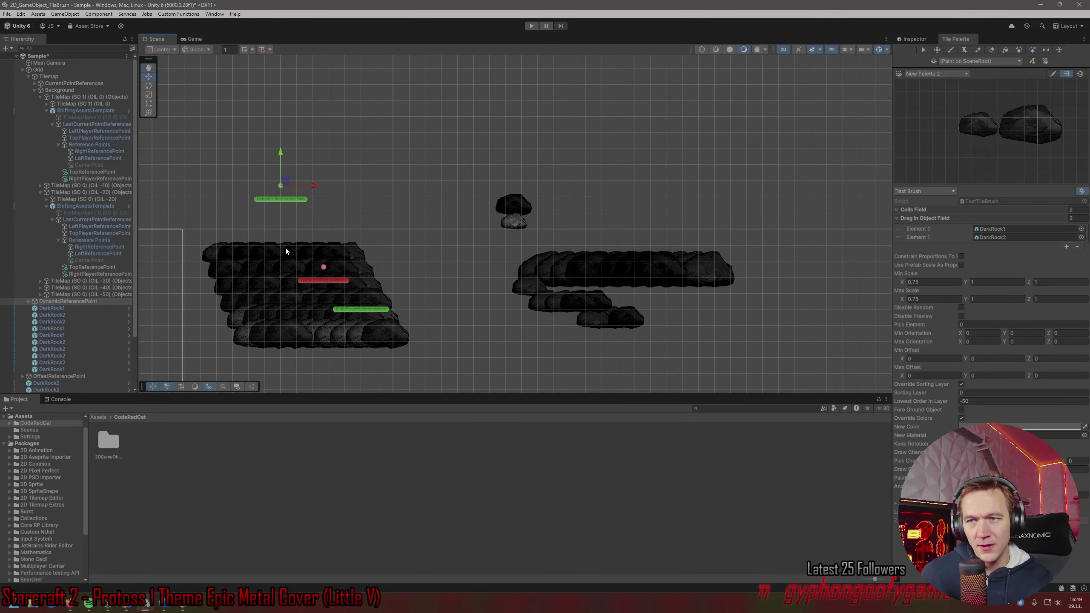
left_click_drag(285, 181, 287, 235)
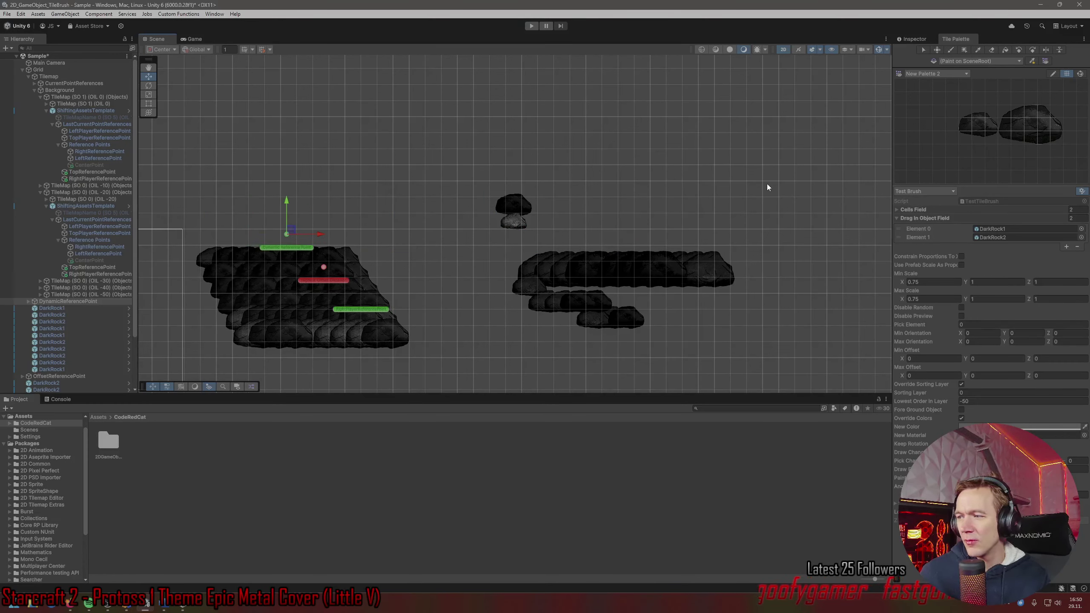
Activate the paint brush on TileMap (SO 0) (OIL -40), and use the Move tool to place the OffsetReferencePoint between the two rock groups.
left_click(950, 50)
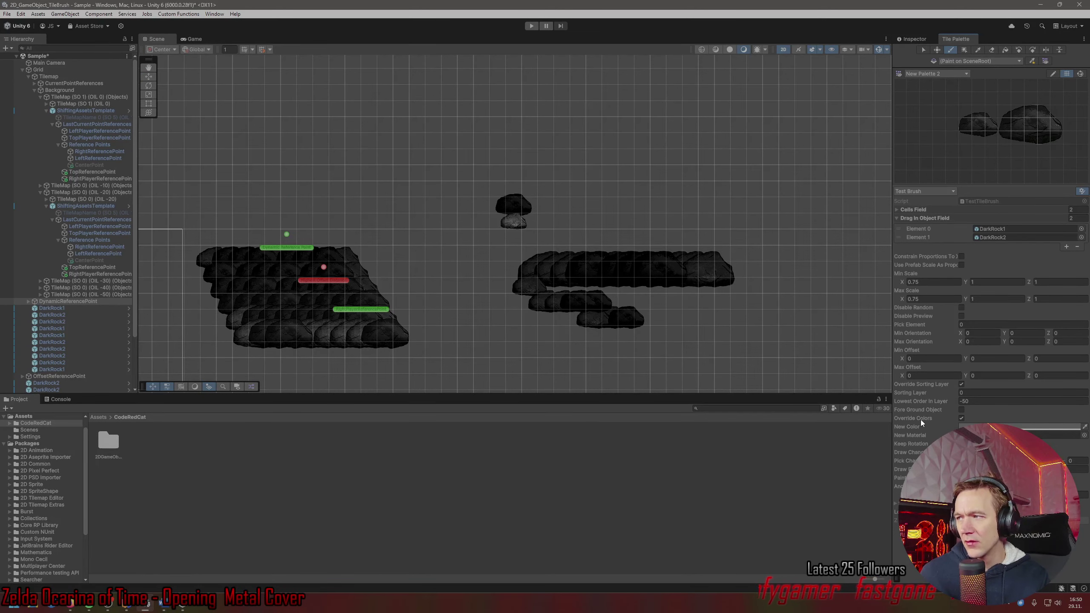
left_click(969, 61)
left_click(1000, 102)
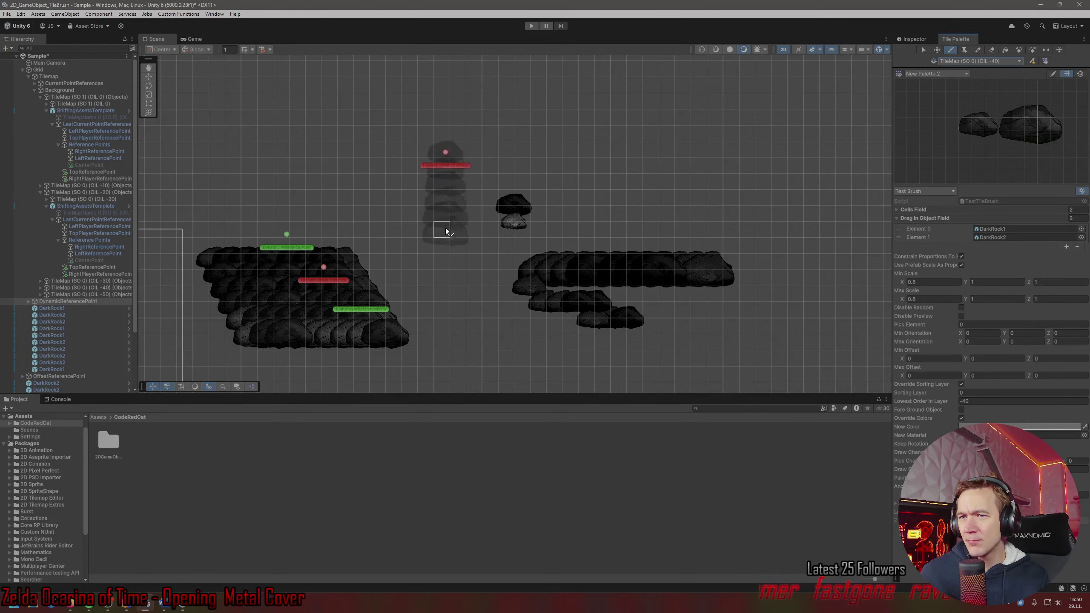
left_click(148, 77)
scroll(317, 257, "up", 2)
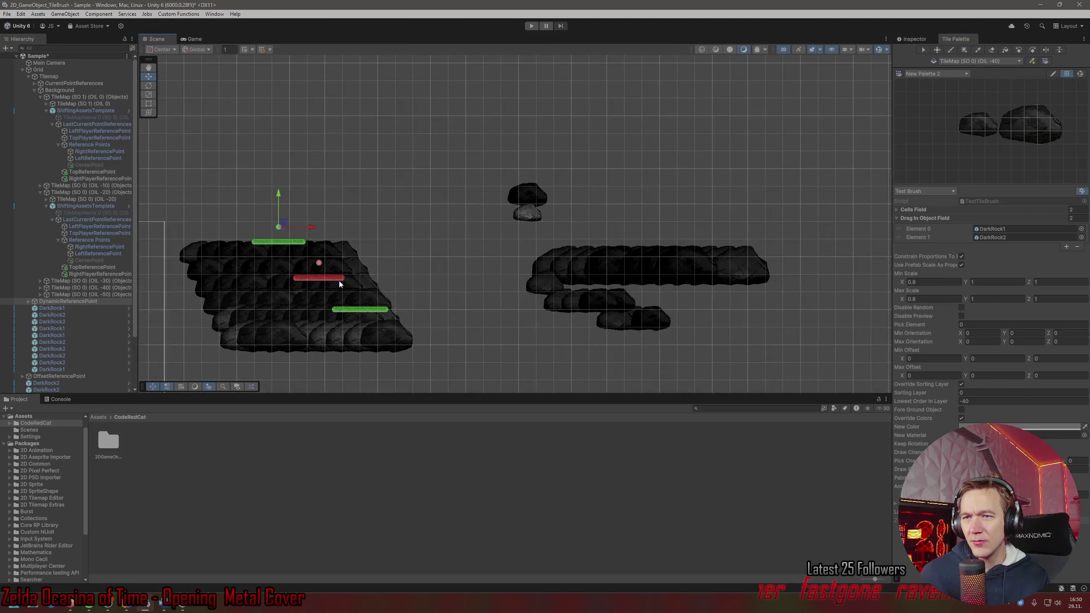
left_click(320, 264)
mouse_move(320, 263)
left_mouse_down()
mouse_move(453, 227)
mouse_move(428, 226)
left_mouse_up()
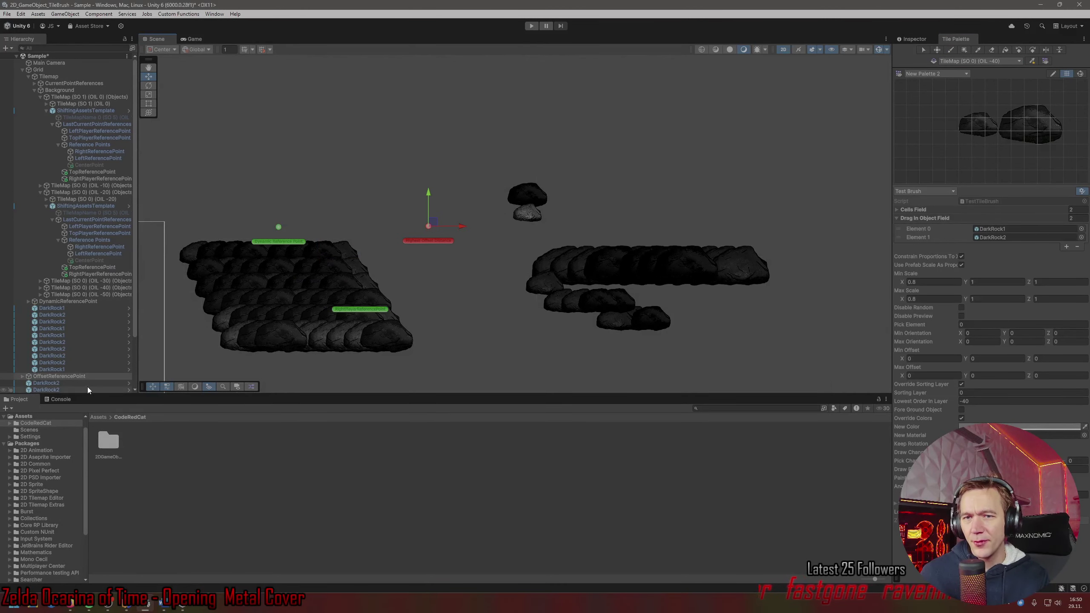
Expand the OffsetReferencePoint in the Hierarchy and select the second DarkRock2 object listed below it.
left_click(26, 376)
left_click(23, 375)
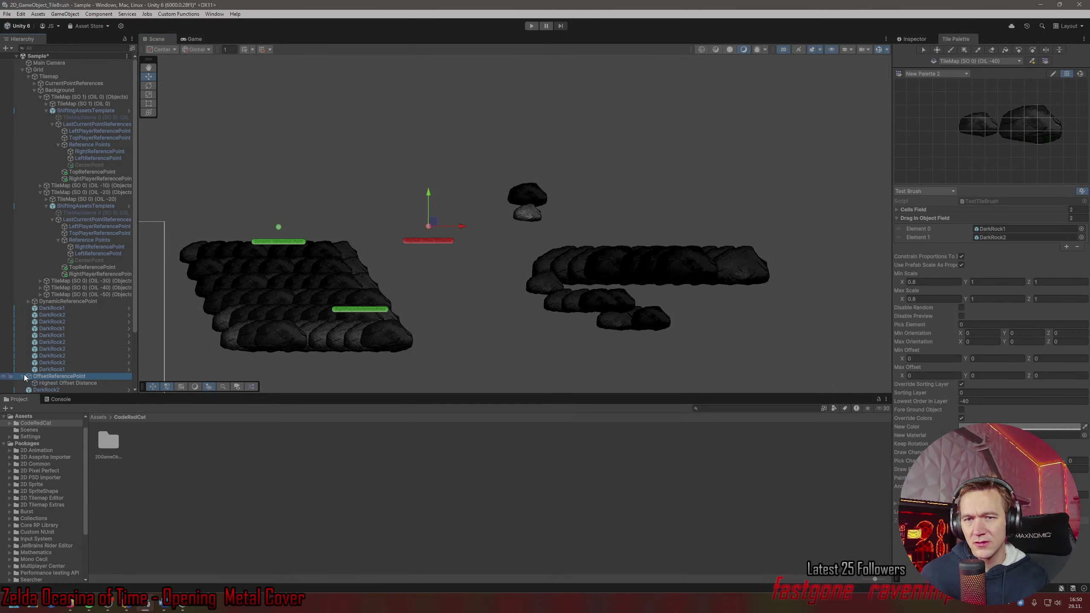
scroll(49, 358, "down", 3)
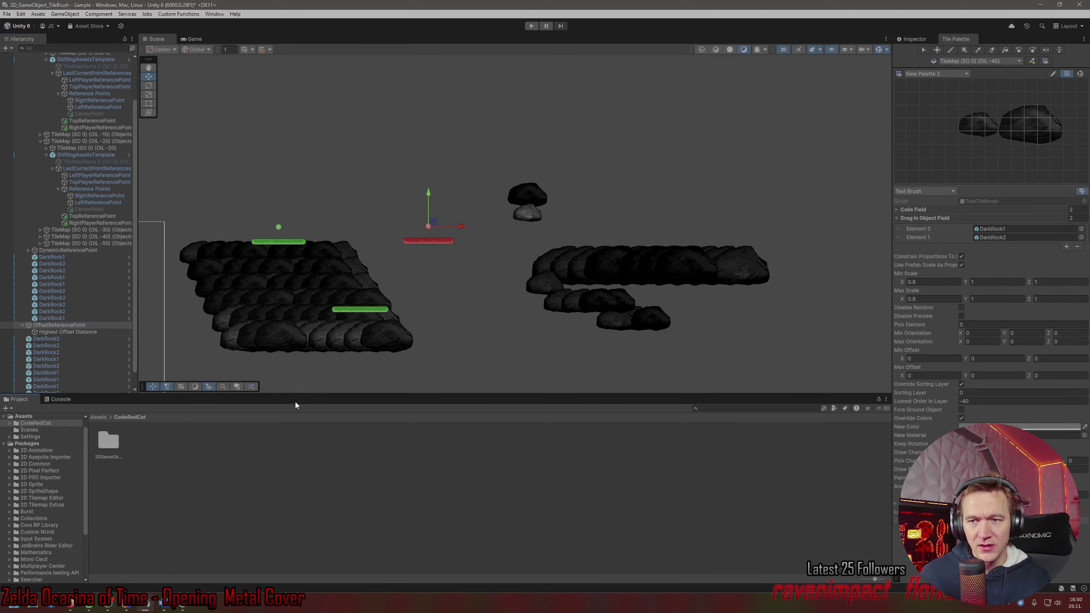
left_click(67, 346)
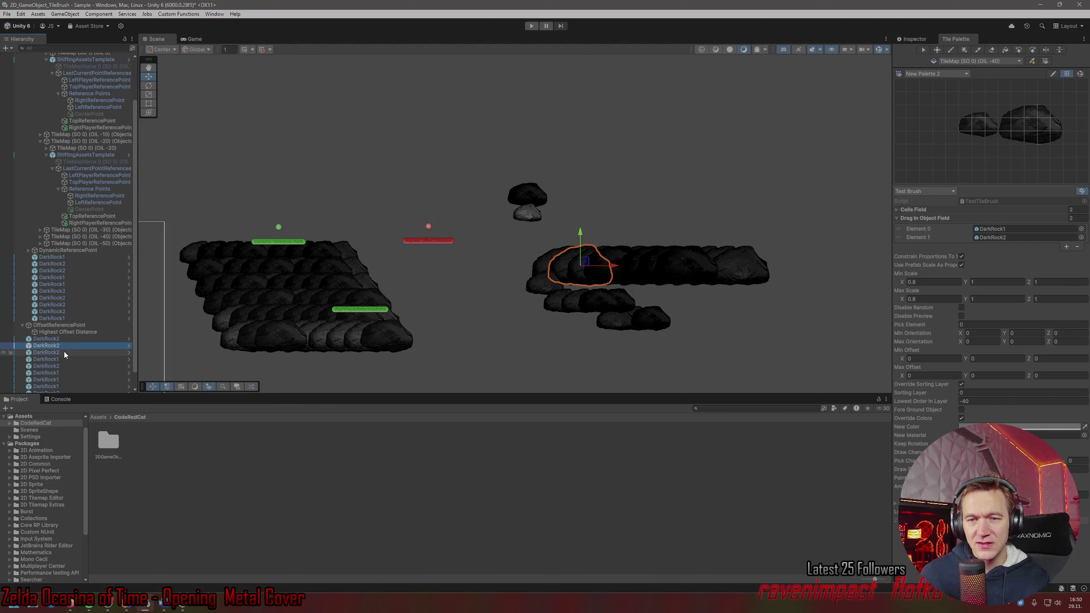
scroll(31, 431, "up", 1)
Open SampleScene from the project's Scenes folder and view its camera frame and the remaining offset marker.
left_click(40, 444)
double_click(109, 441)
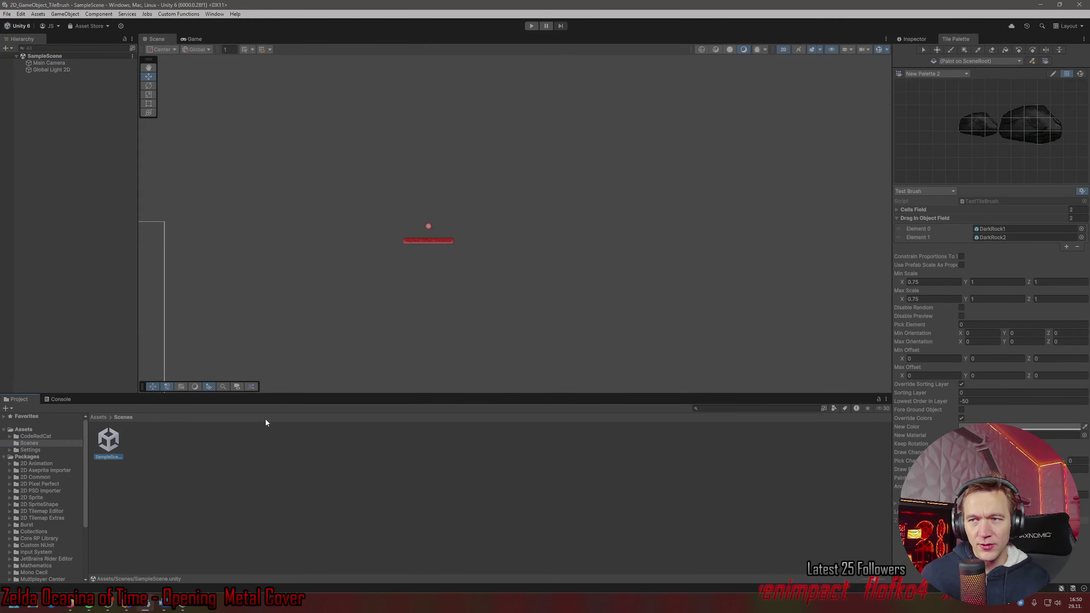
middle_click_drag(200, 299, 389, 270)
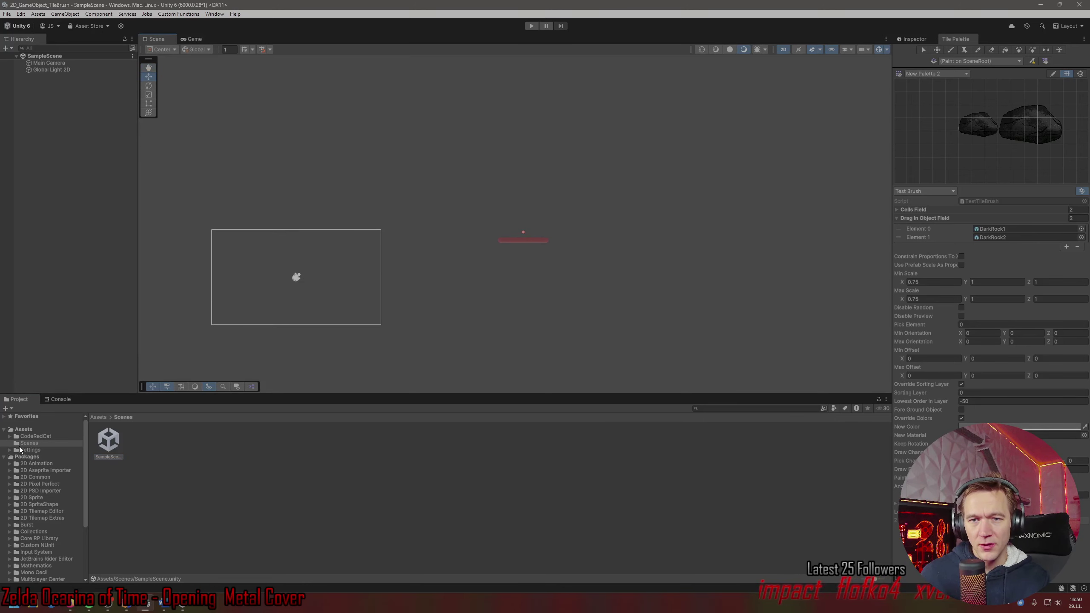
Reopen the Sample scene from the CodeRedCat/2DGameObjectTileBrush/Sample/Scenes folder.
left_click(36, 436)
left_click(9, 436)
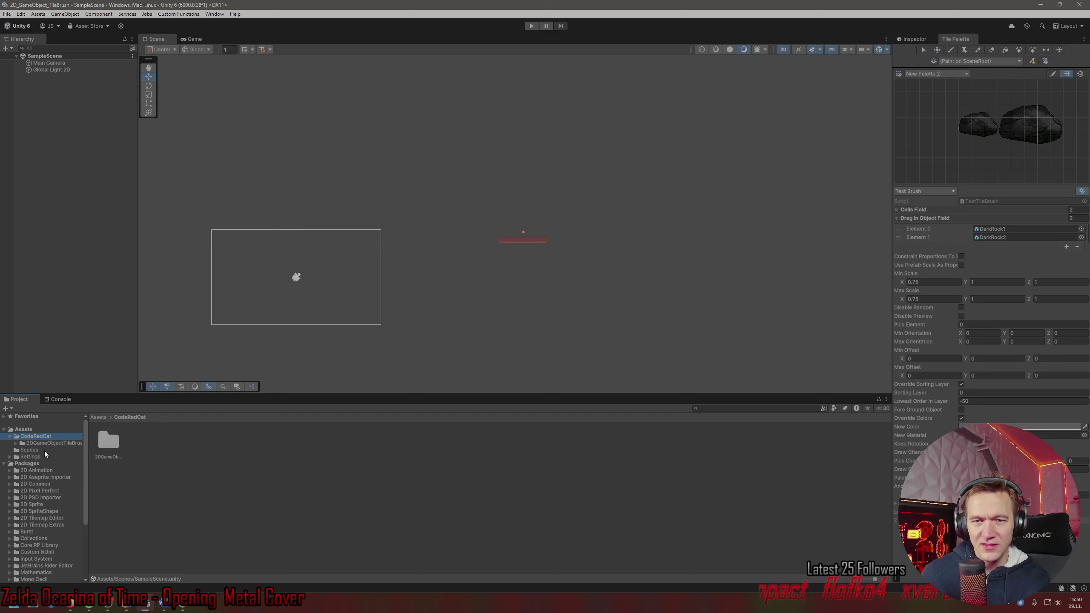
left_click(38, 444)
left_click(15, 443)
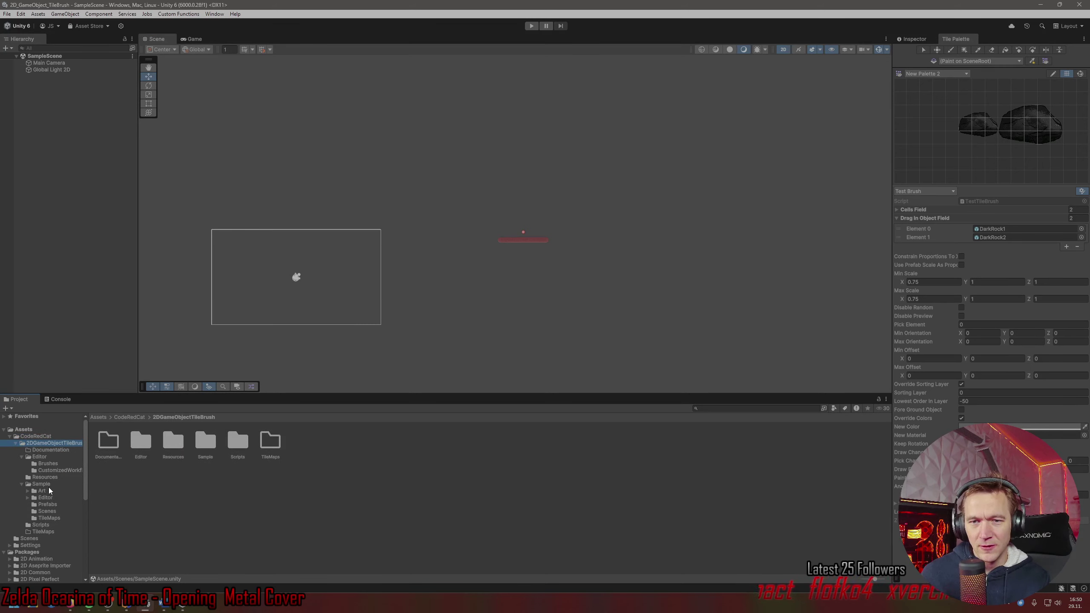
left_click(53, 510)
double_click(109, 450)
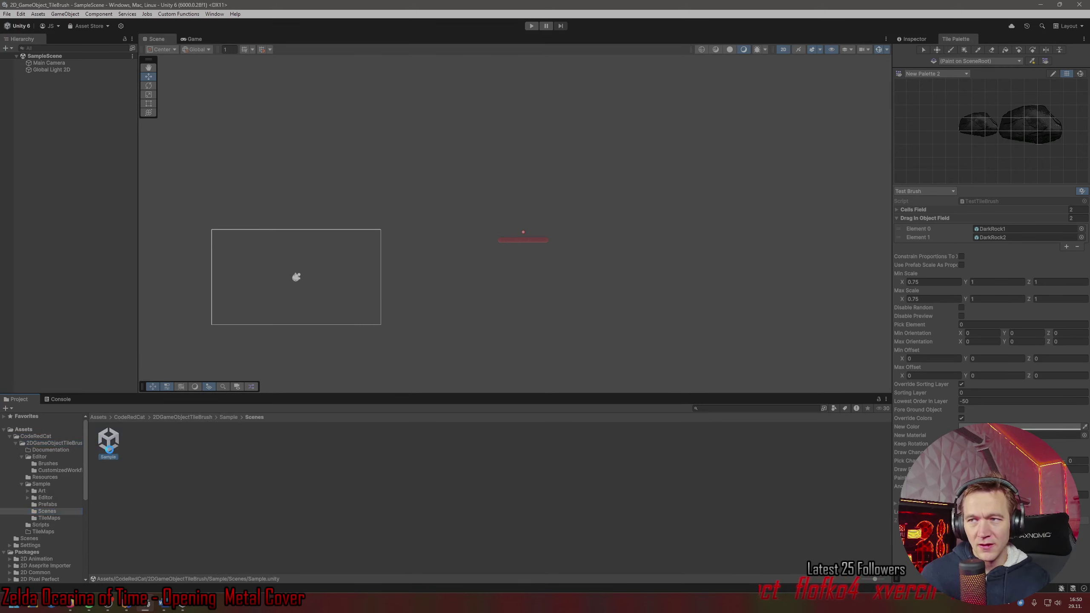
scroll(523, 232, "up", 10)
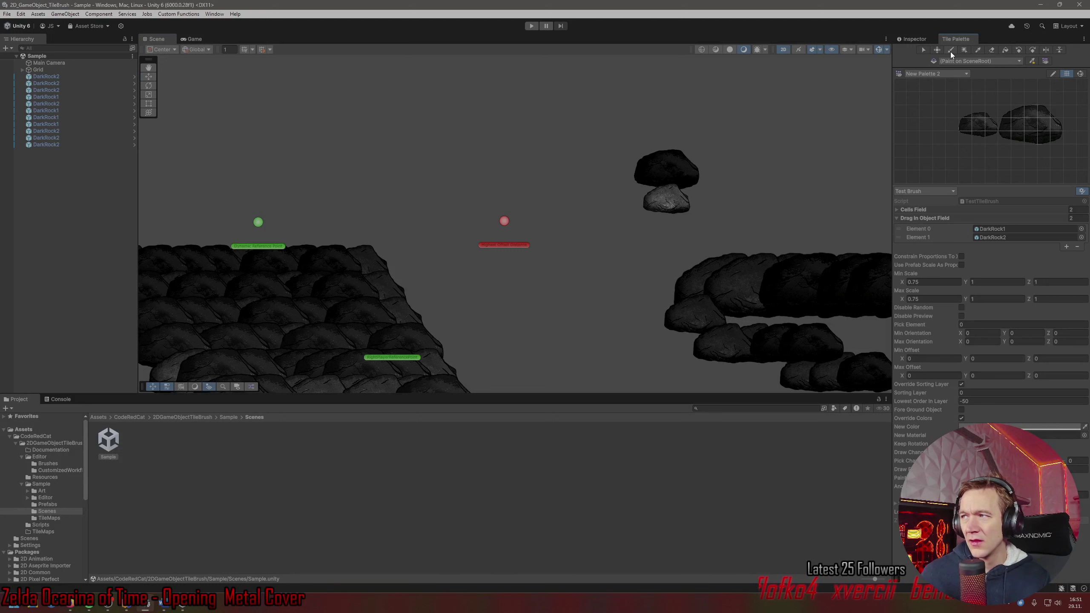
Switch the paint target to TileMap (SO 0) (OIL -40), change it to TileMap (SO 0) (OIL -20), and activate the paint brush.
left_click(976, 60)
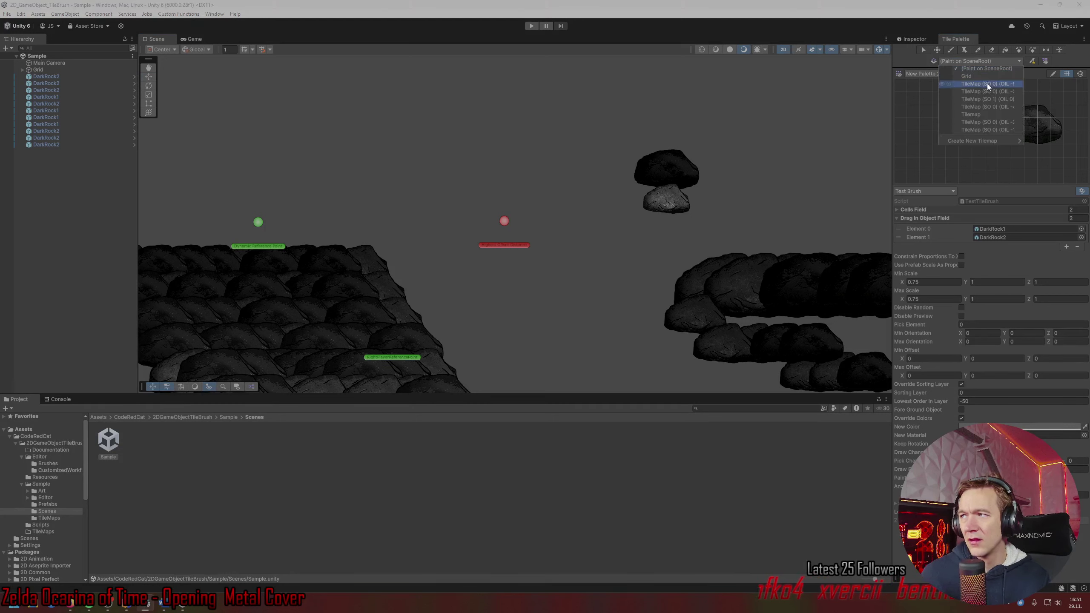
left_click(993, 107)
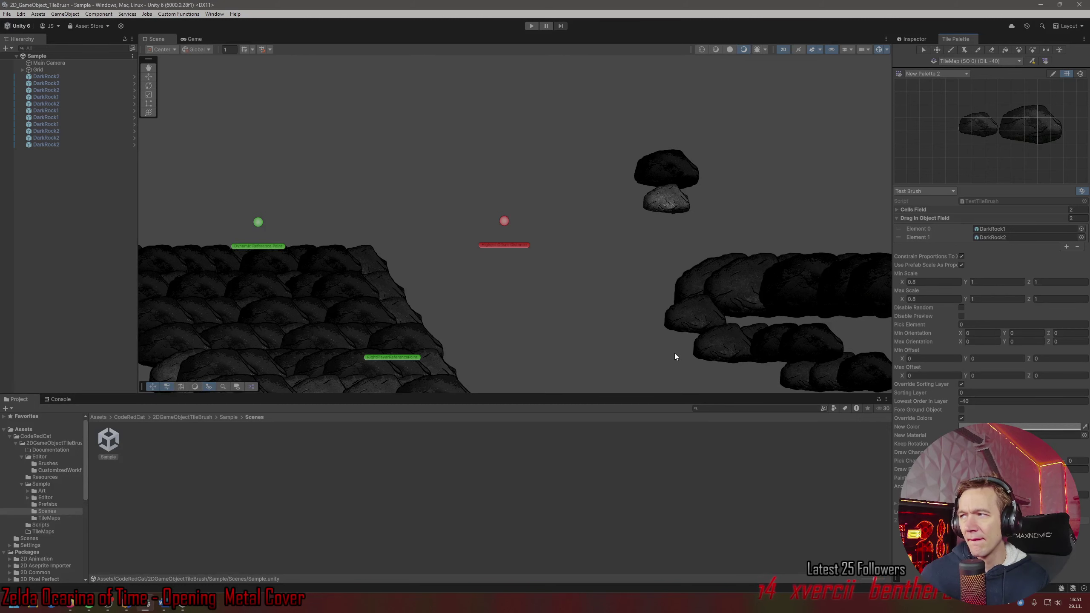
scroll(675, 356, "down", 5)
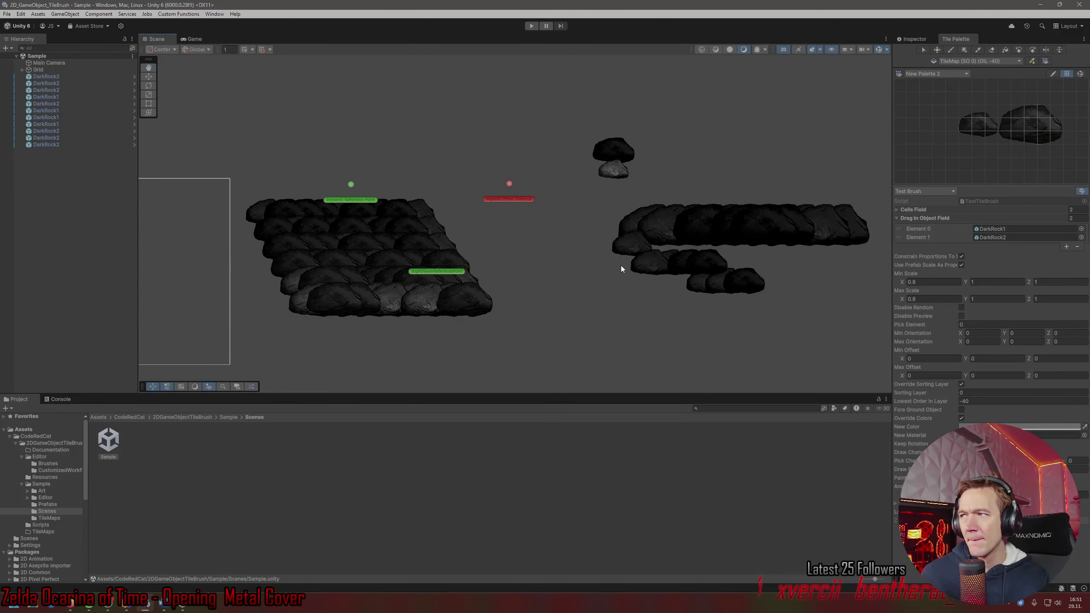
left_click(984, 63)
left_click(981, 99)
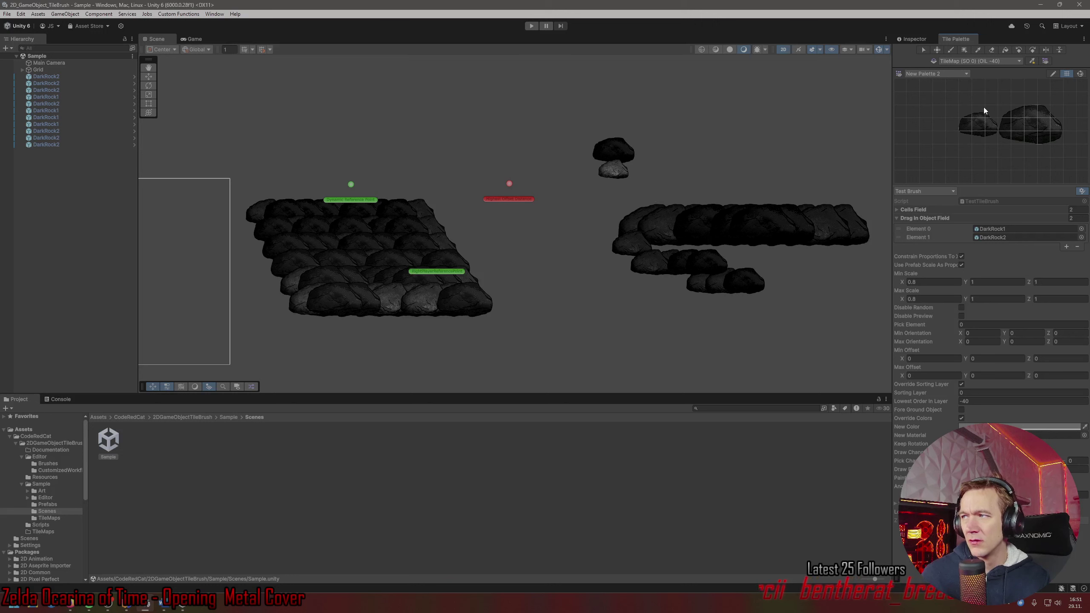
left_click(1005, 62)
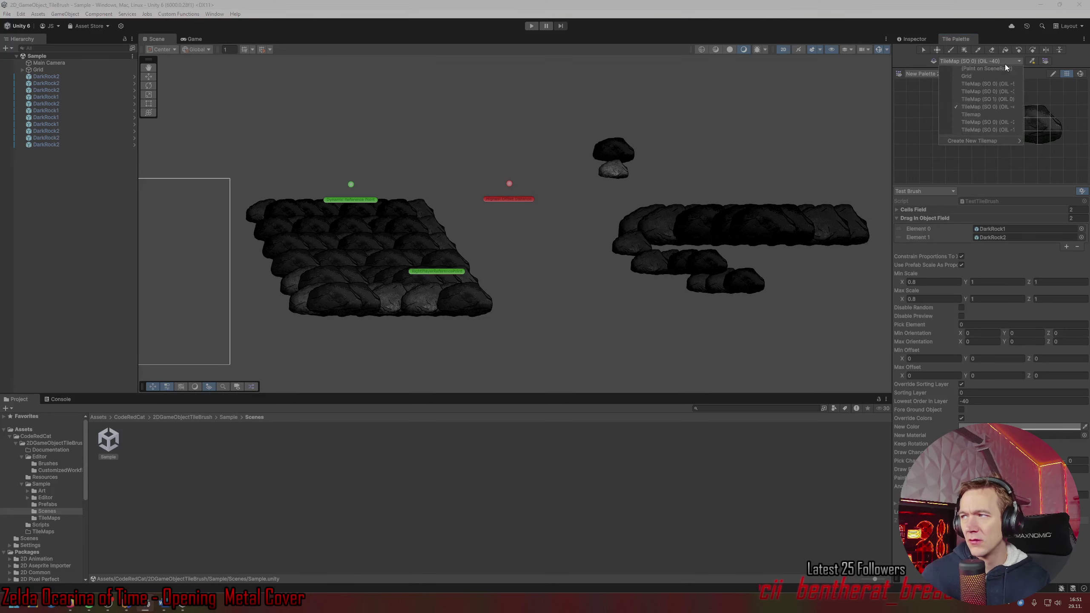
left_click(1000, 124)
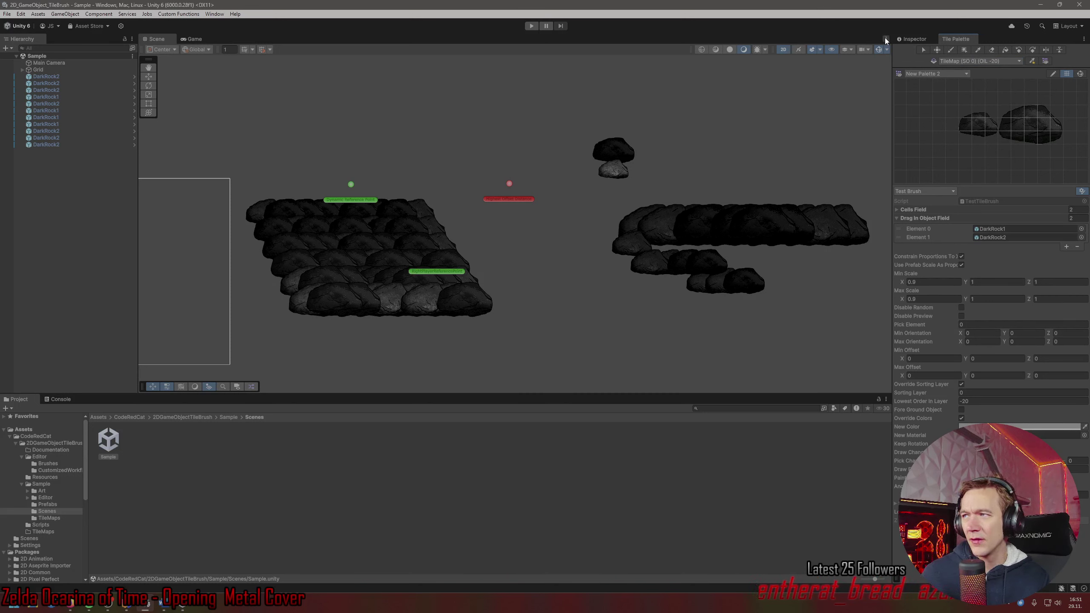
left_click(950, 50)
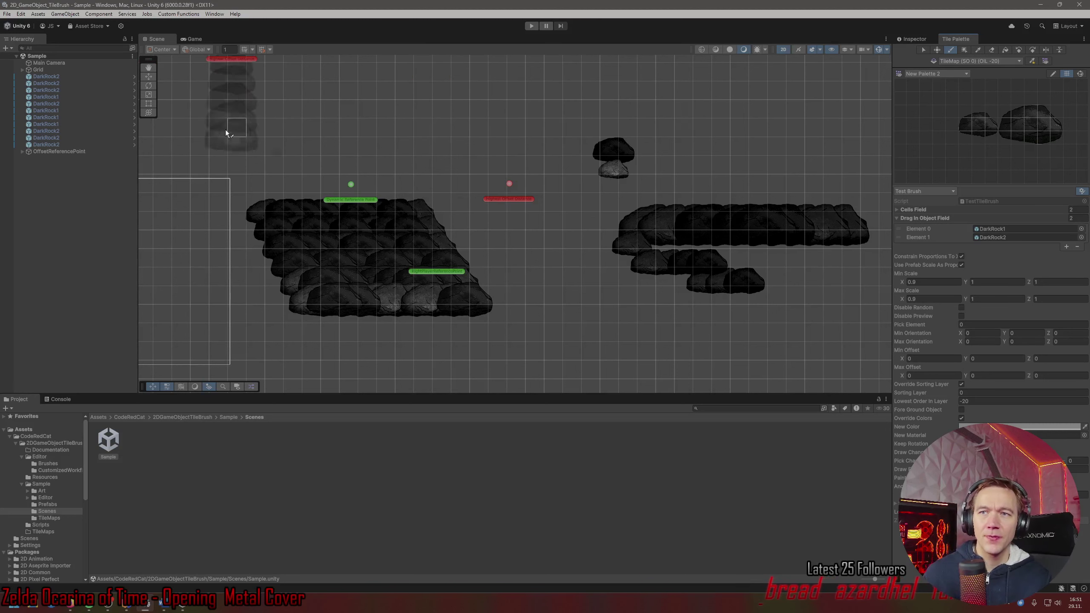
Select the red offset marker with the Move tool, and expand Grid and DynamicReferencePoint in the Hierarchy to look for its object.
left_click(149, 76)
left_click(507, 184)
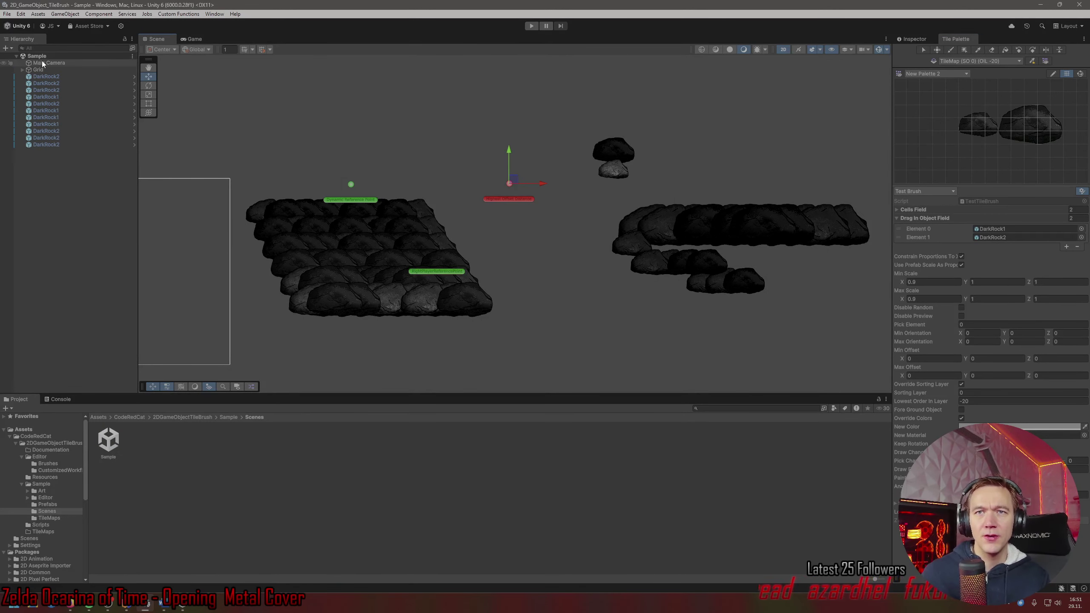
left_click(21, 70)
left_click(29, 83)
left_click(29, 77)
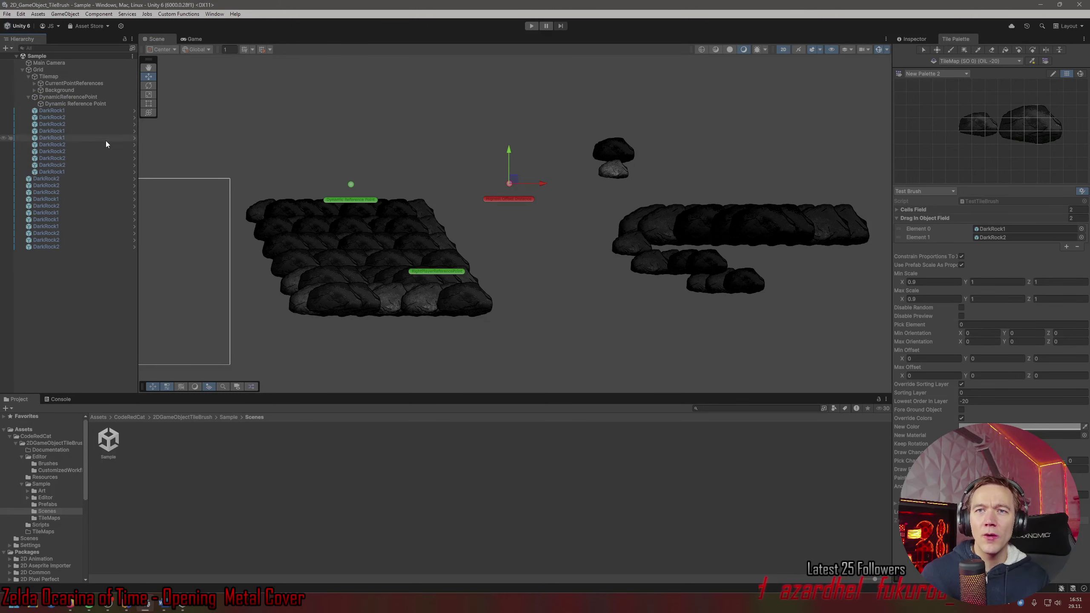
left_click(57, 267)
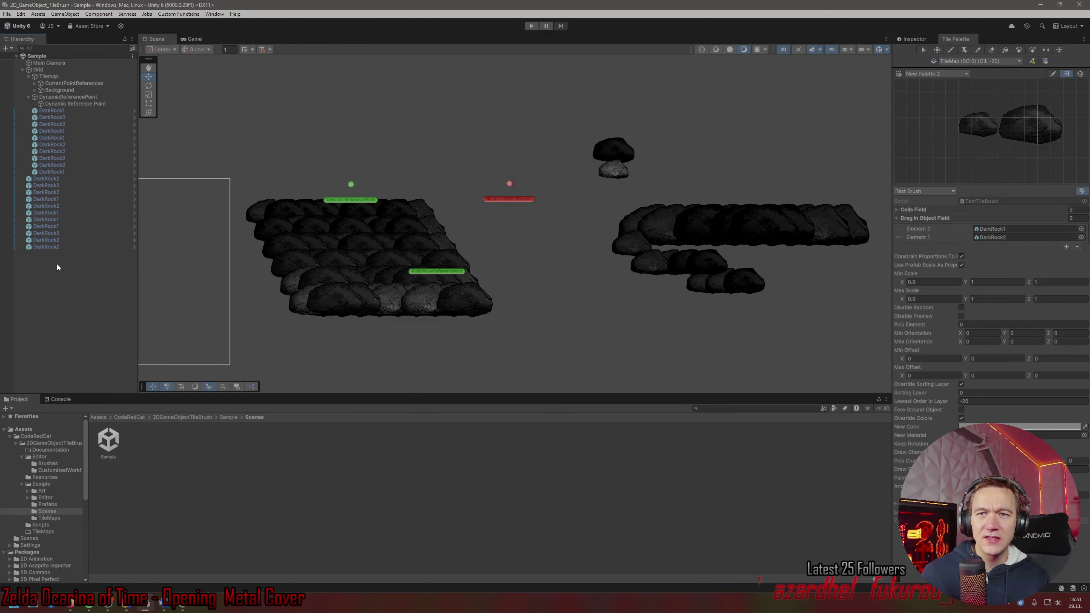
Move the red offset marker slightly toward the horizontal rock row, and delete it from the scene.
left_click(510, 182)
left_click_drag(514, 181, 550, 188)
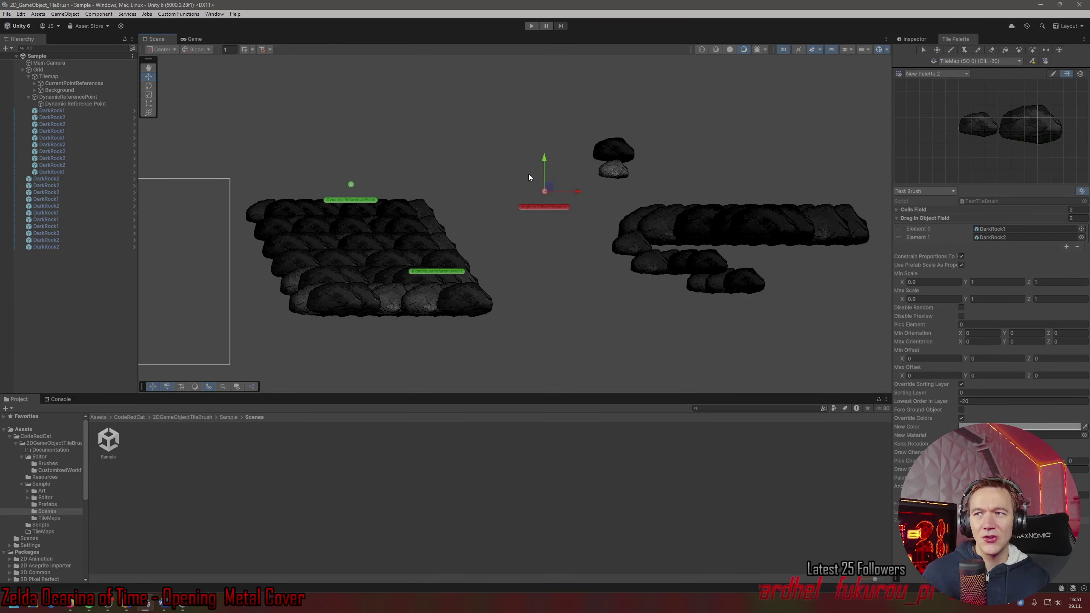
key("Delete")
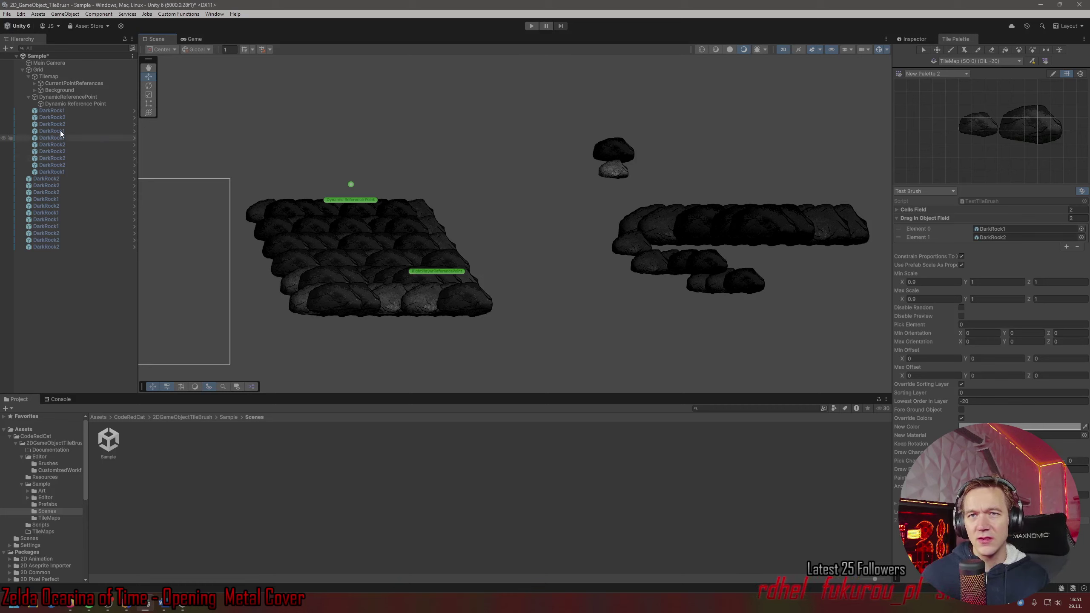
Toggle between the paint brush and Select tool to bring back the OffsetReferencePoint, leave the brush active, and switch to the shift method in Rider.
left_click(950, 50)
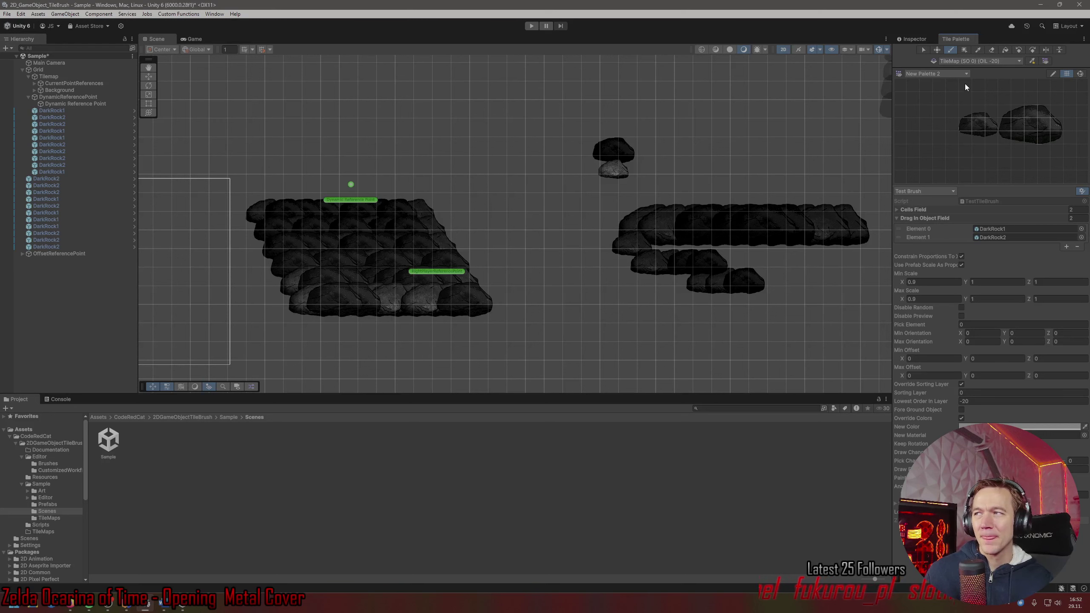
left_click(923, 50)
left_click(953, 47)
left_click(922, 52)
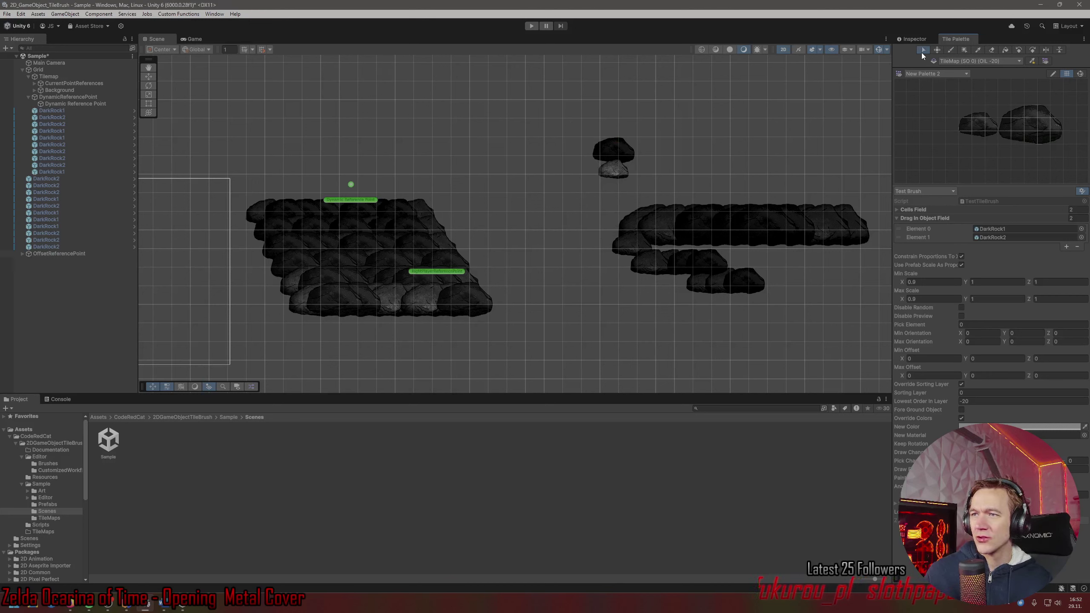
left_click(951, 51)
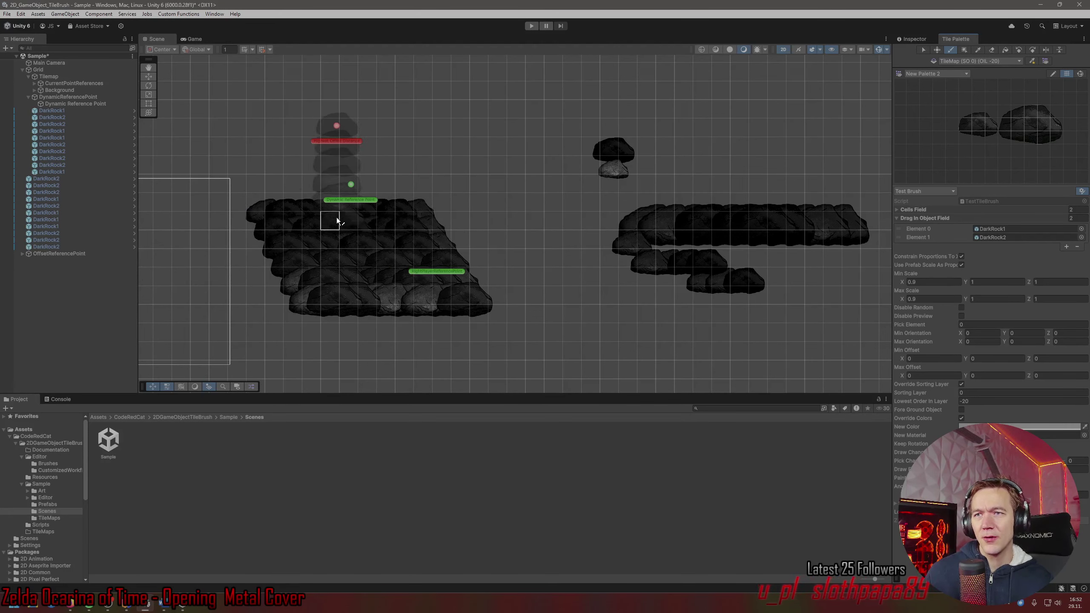
key("alt+Tab")
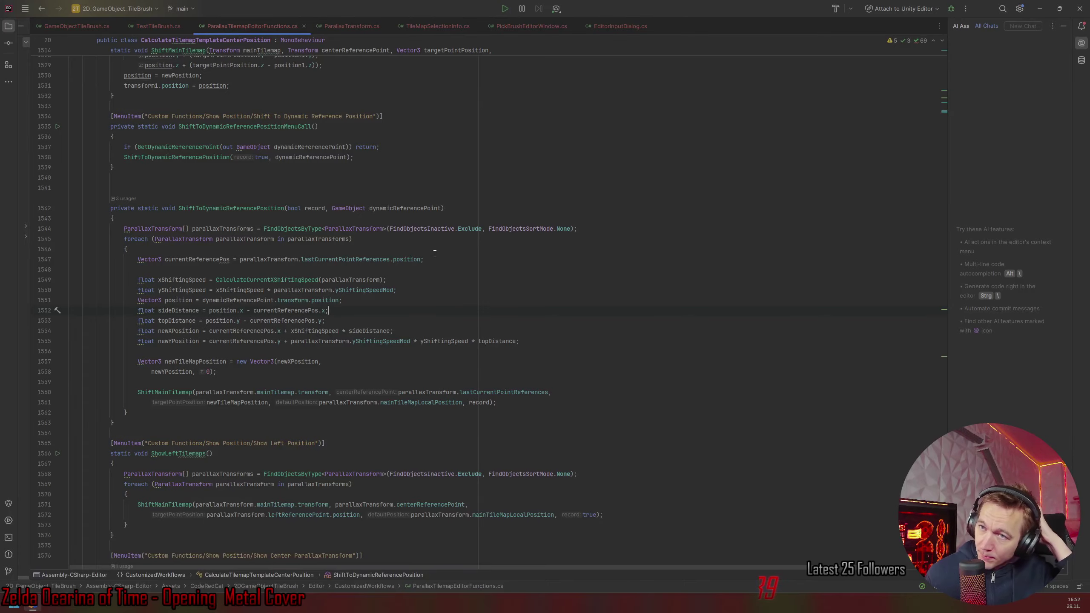
Review in Rider how ShiftToDynamicReferencePosition computes sideDistance and topDistance from currentReferencePos and the lastCurrentPointReferences field.
key("alt+Tab")
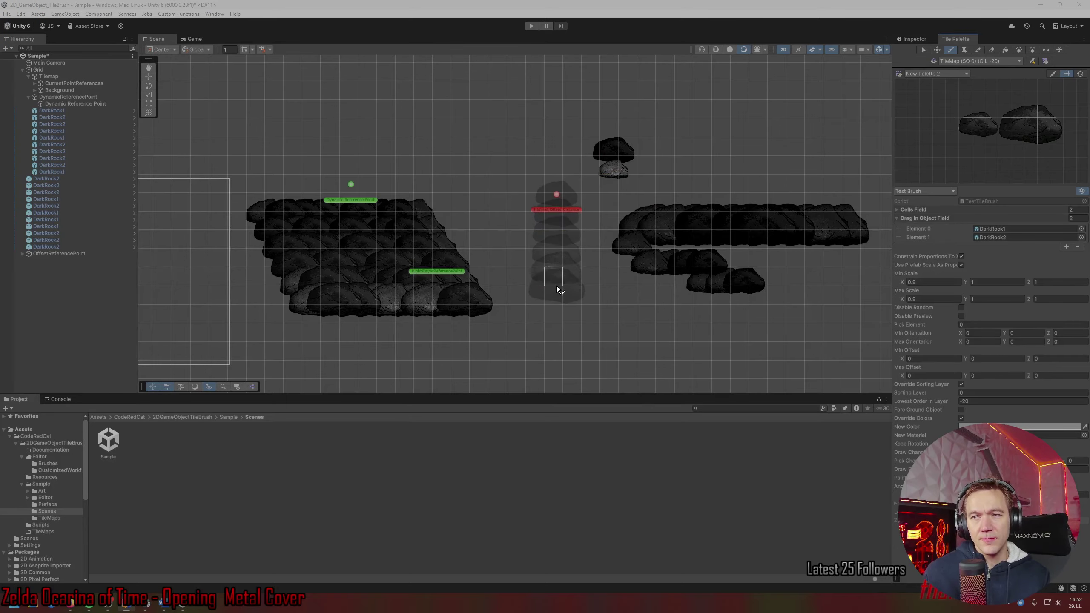
key("alt+Tab")
scroll(520, 275, "up", 8)
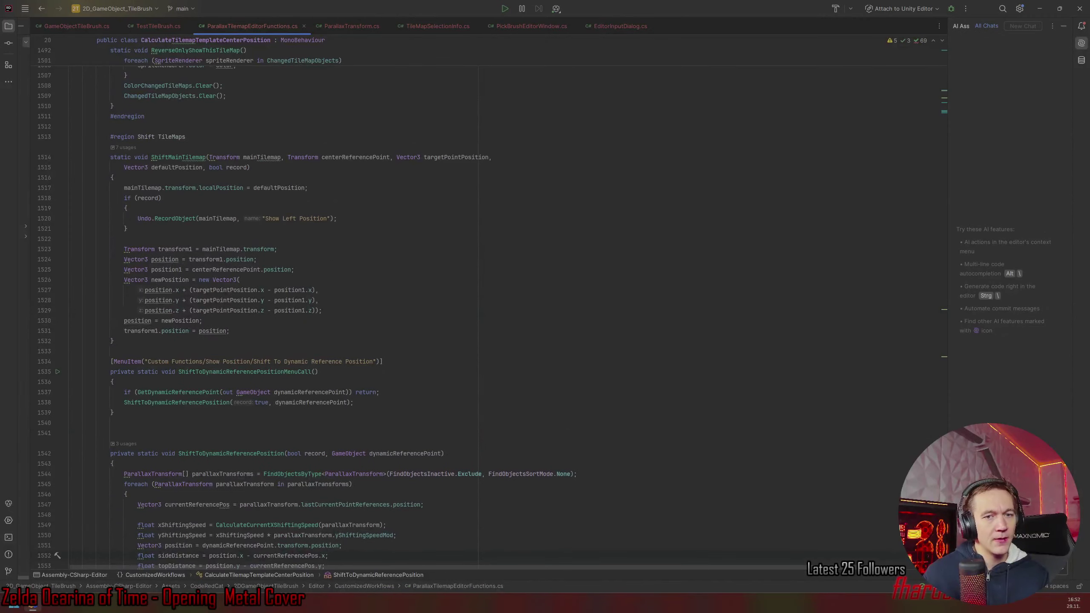
scroll(673, 426, "down", 7)
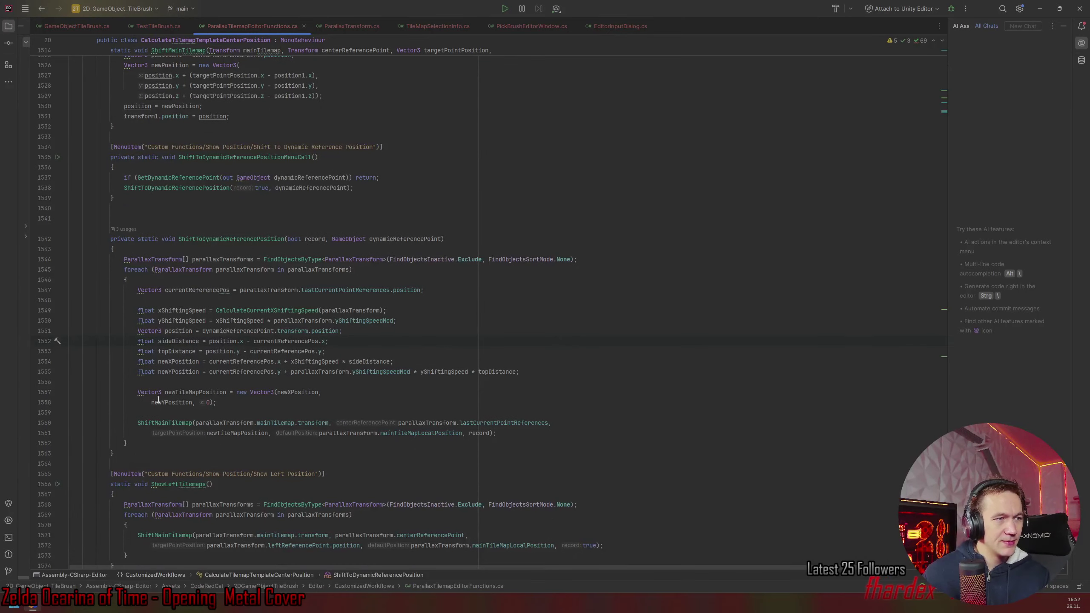
left_click(180, 341)
left_click(179, 352)
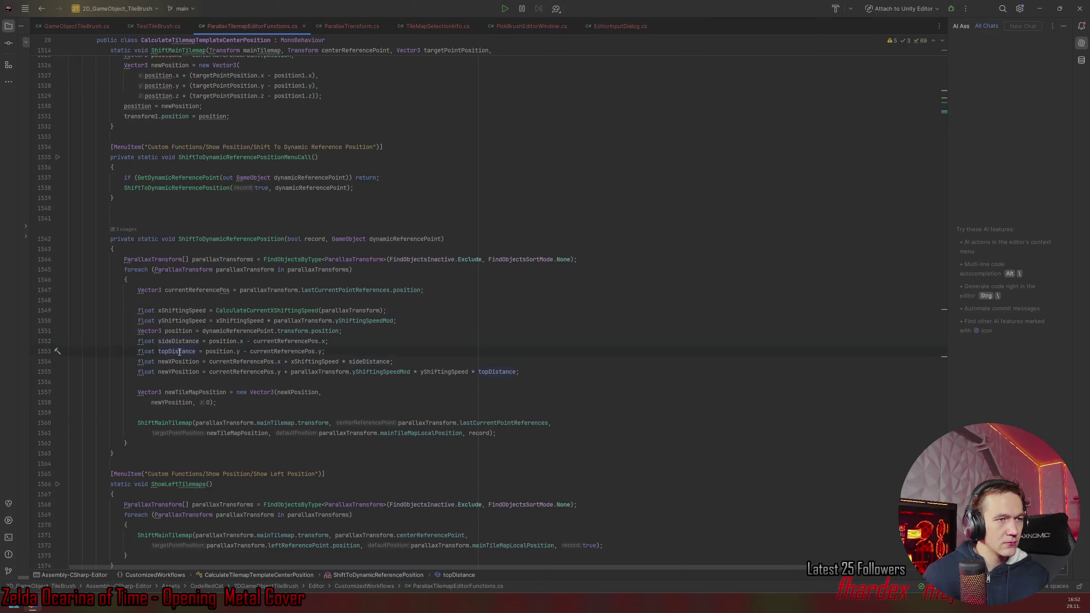
left_click(293, 342)
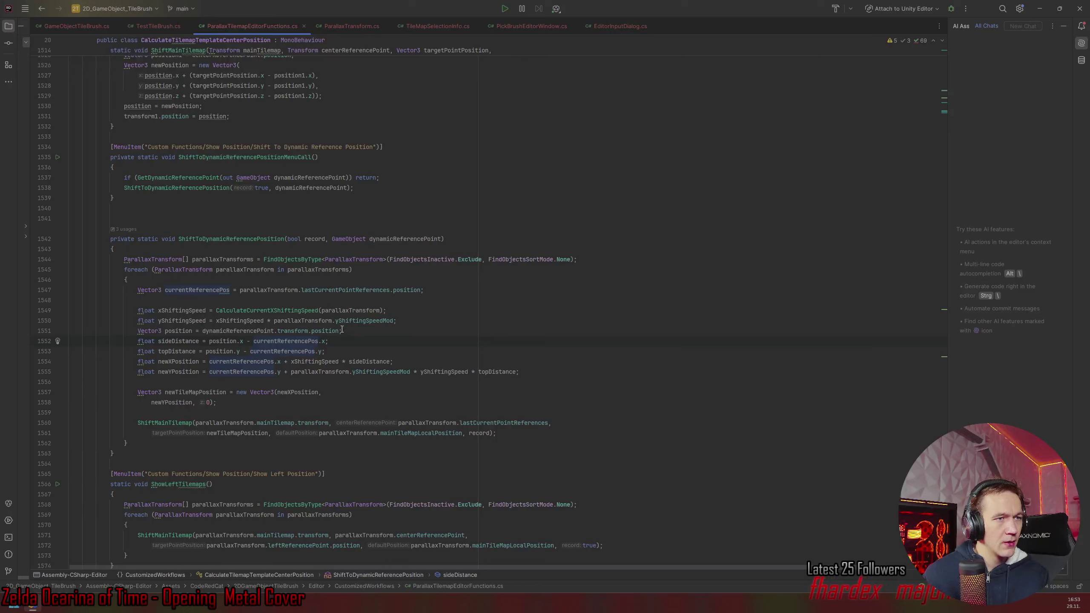
left_click(366, 290)
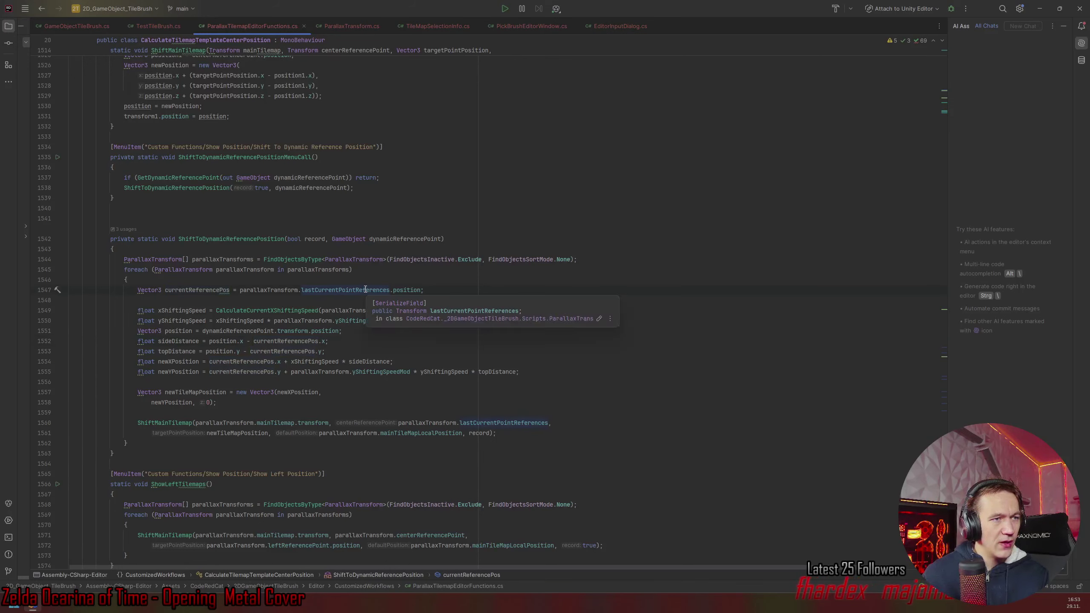
mouse_move(443, 256)
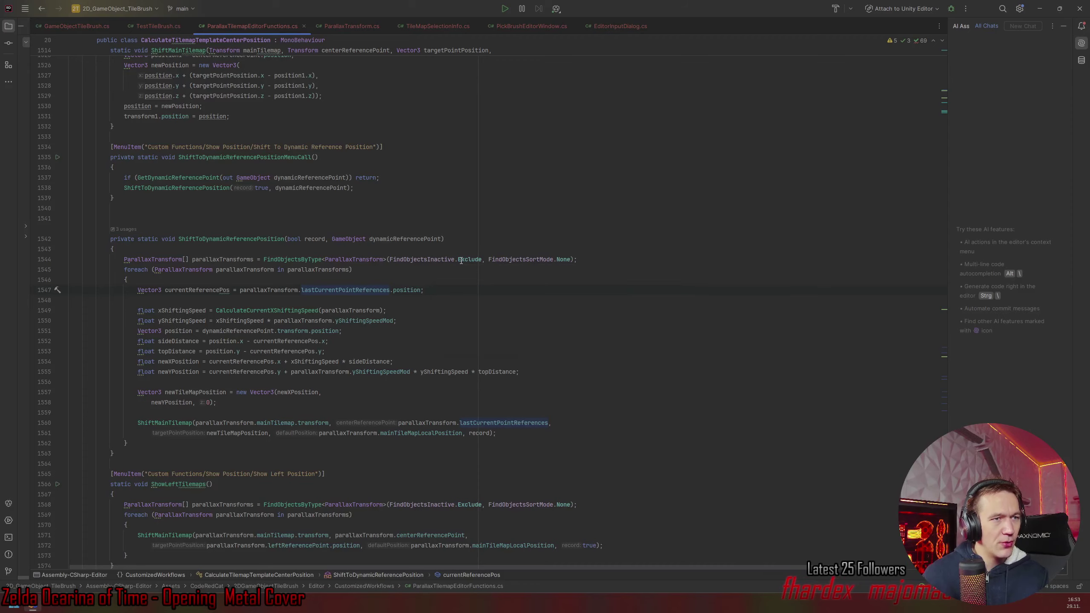
In Unity, expand CurrentPointReferences and the Background tilemaps, and inspect the Transform of LastCurrentPointReferences under TileMap (SO 1) (OIL 0) (Objects).
key("alt+Tab")
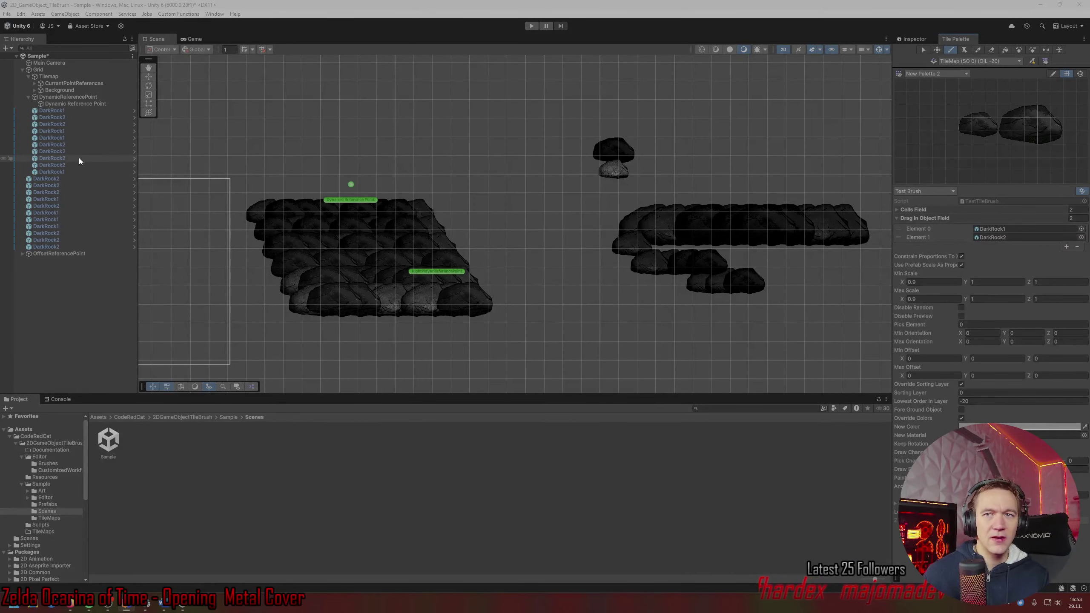
left_click(48, 90)
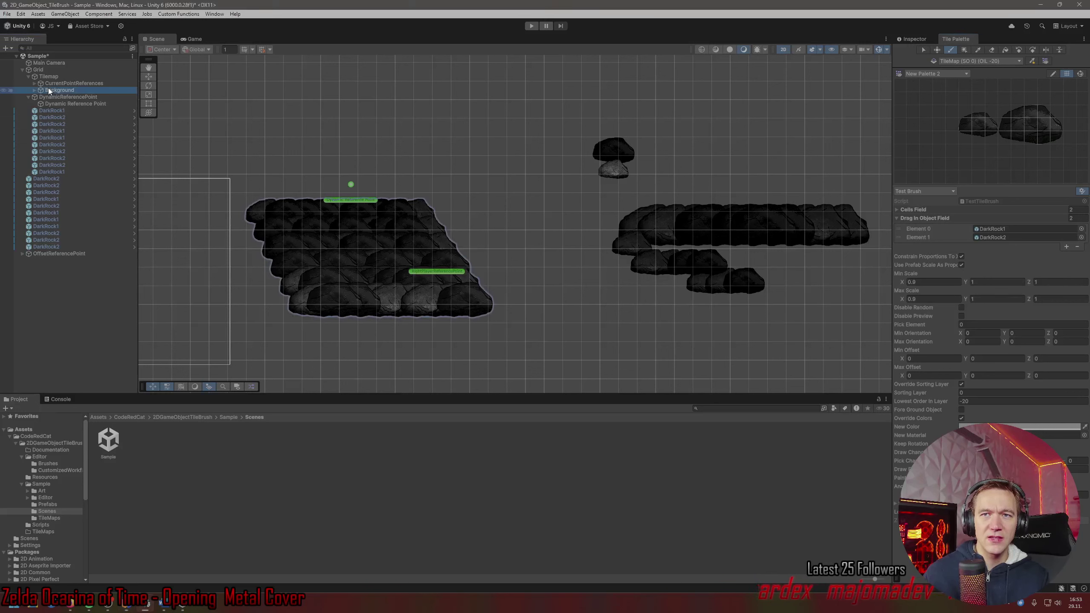
left_click(34, 83)
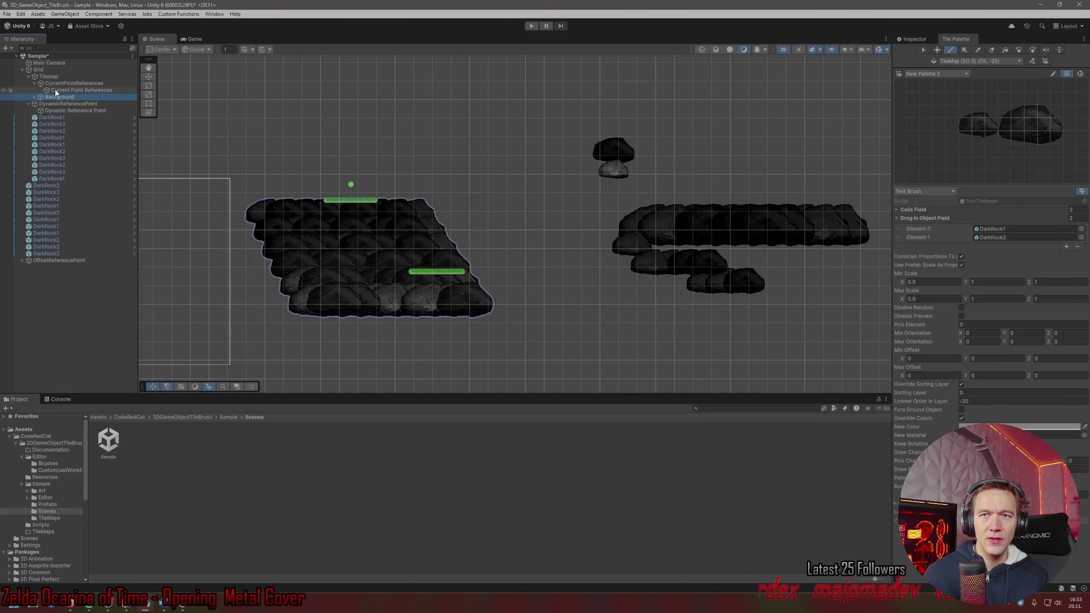
left_click(55, 90)
left_click(34, 97)
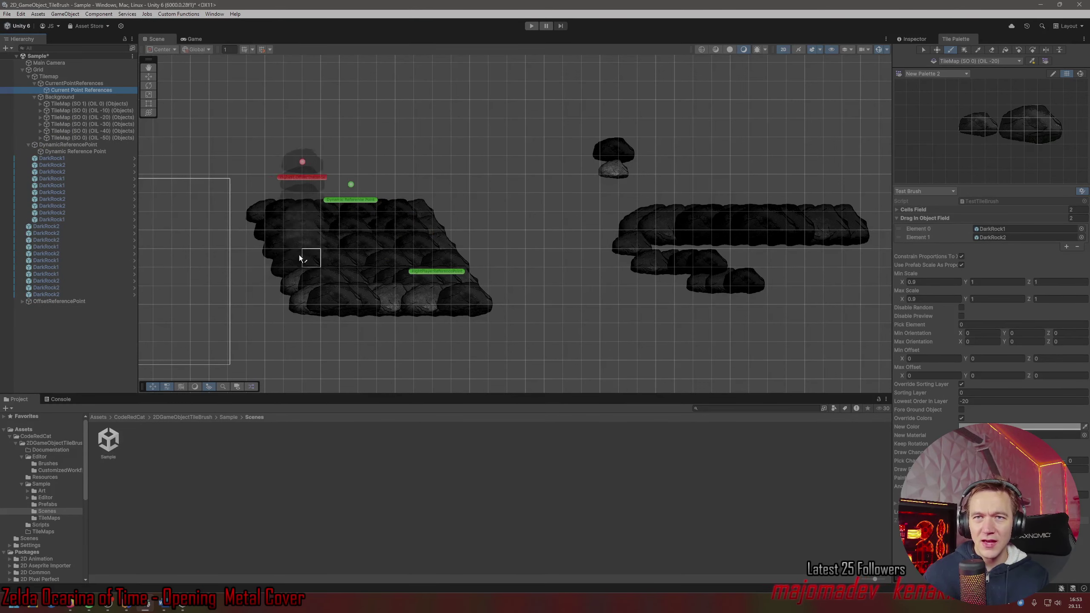
left_click(40, 104)
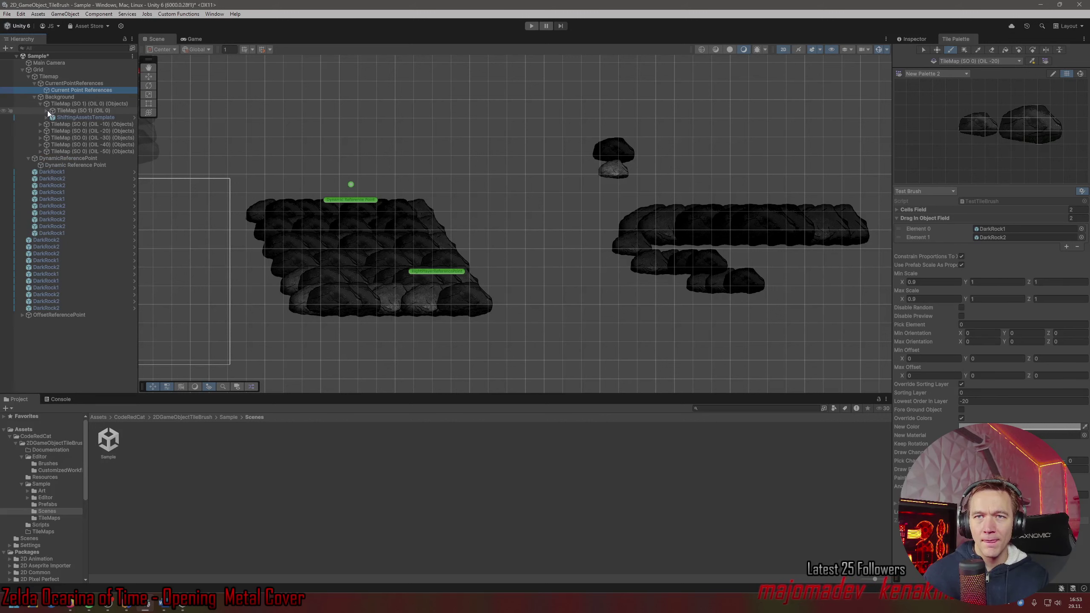
left_click(47, 110)
left_click(48, 111)
left_click(46, 117)
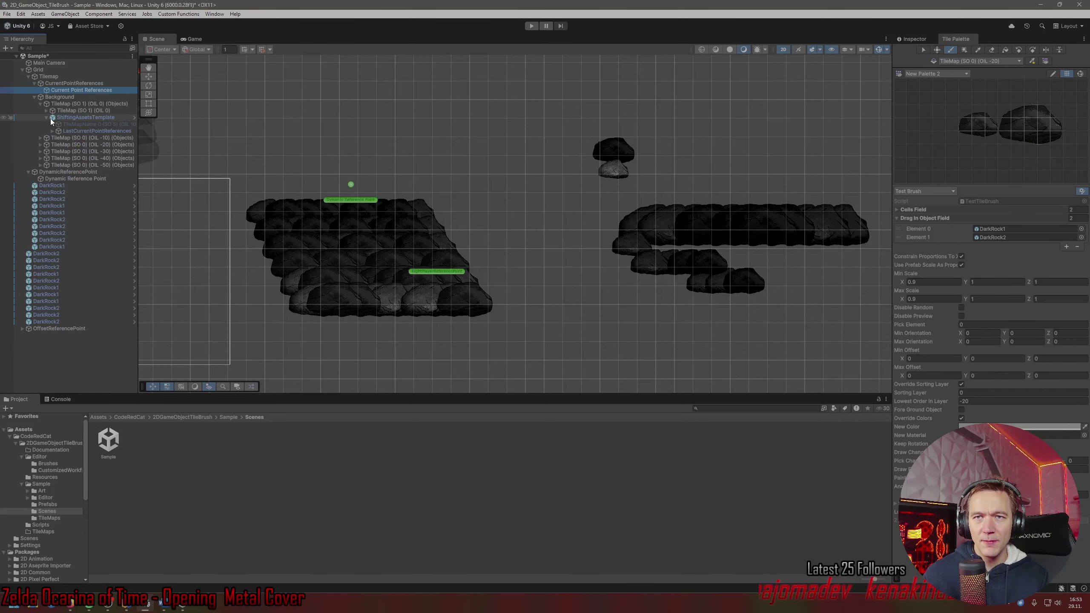
left_click(52, 131)
left_click(89, 132)
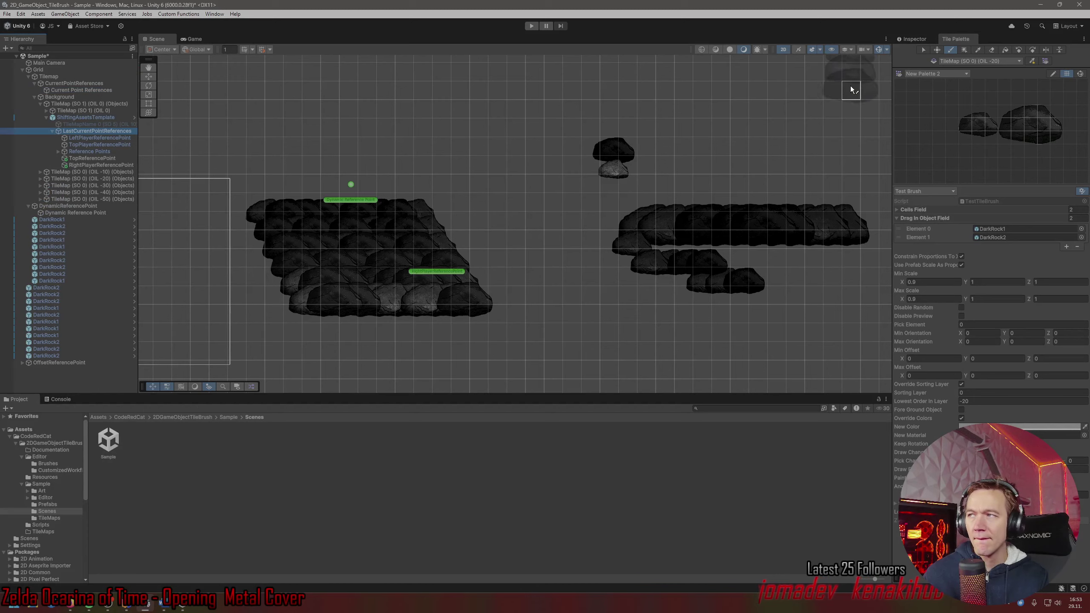
left_click(912, 39)
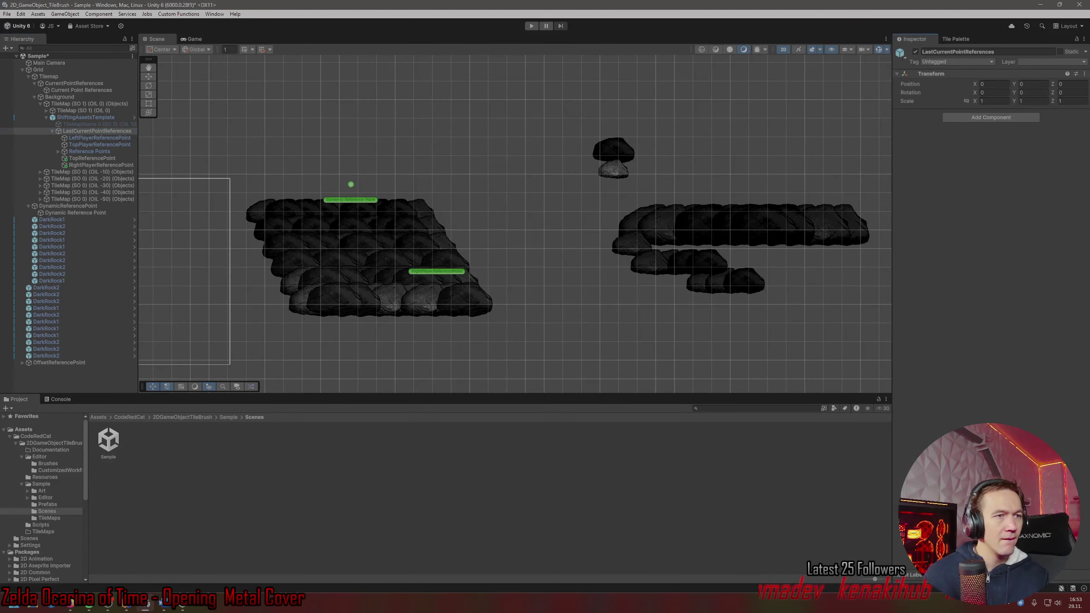
Check the code reference in Rider, and inspect the LastCurrentPointReferences Transforms under the OIL -20, OIL -30 and OIL -50 tilemaps in Unity.
key("alt+Tab")
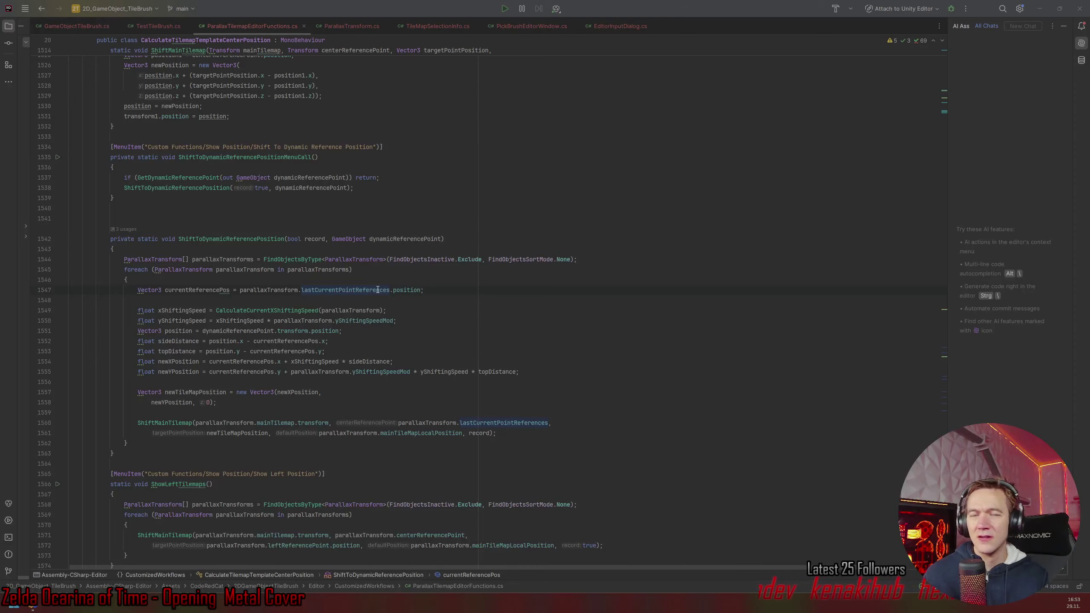
key("alt+Tab")
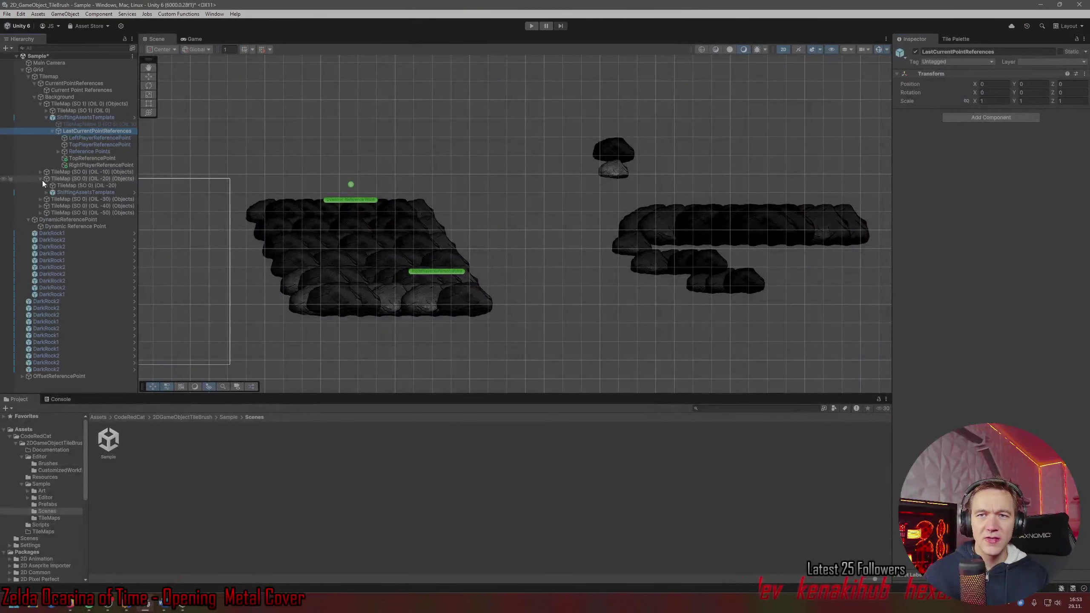
left_click(46, 192)
left_click(72, 206)
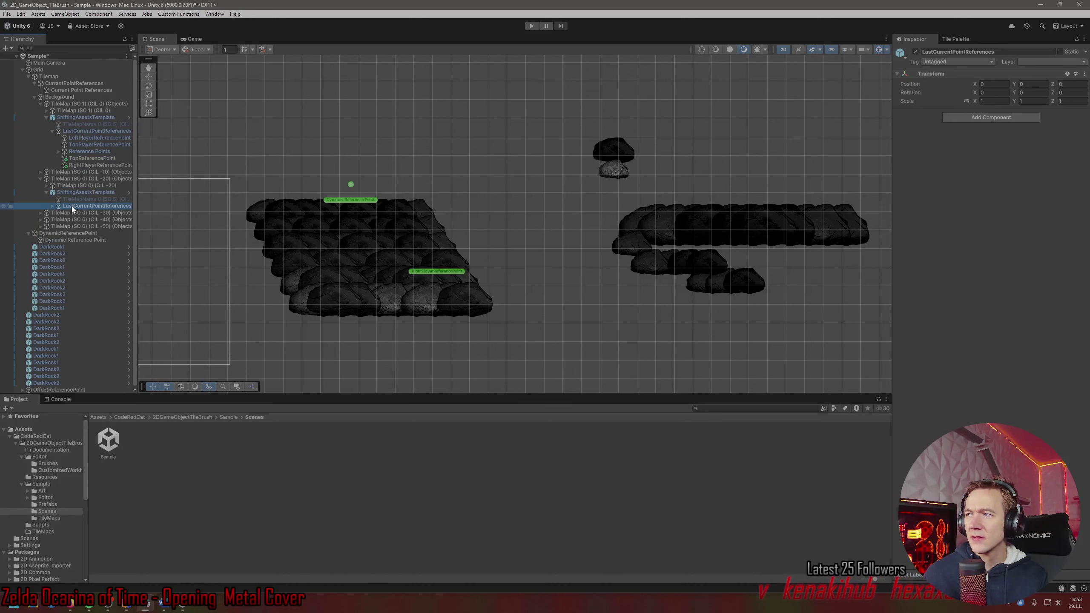
left_click(40, 213)
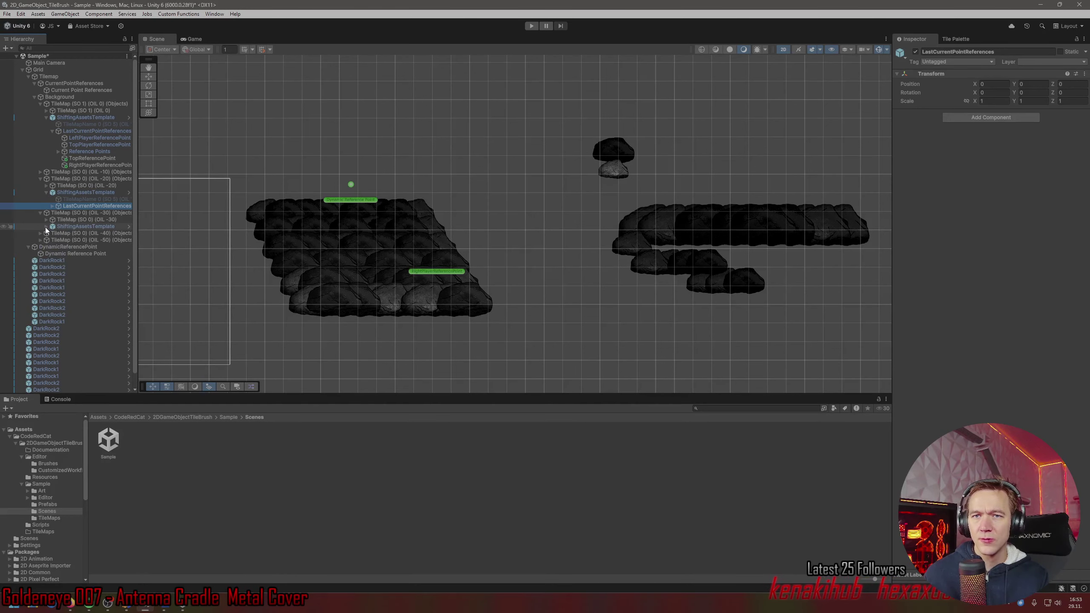
left_click(46, 226)
left_click(78, 241)
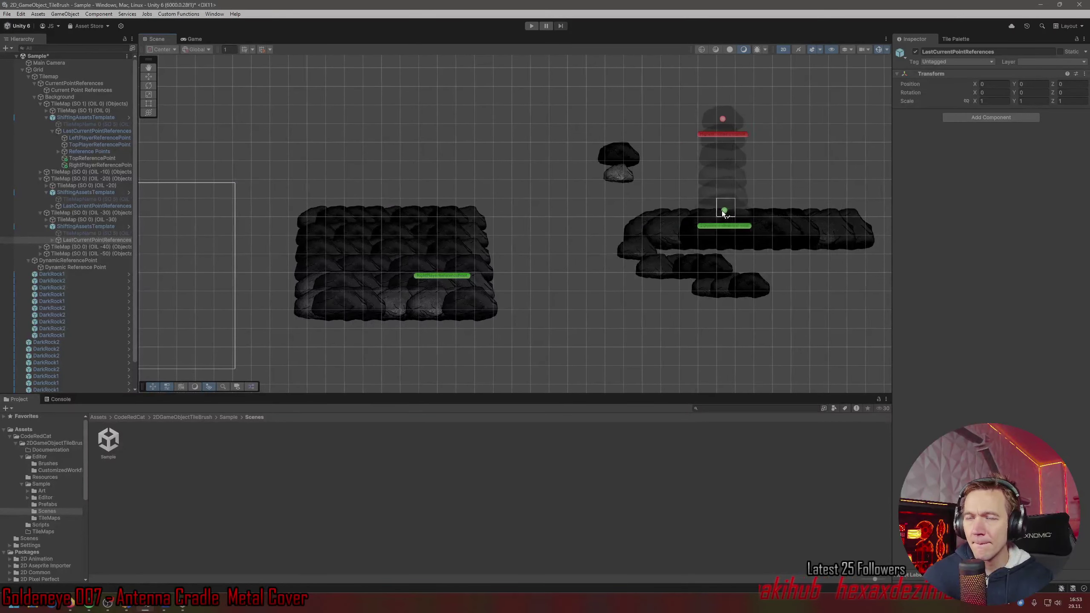
left_click(39, 253)
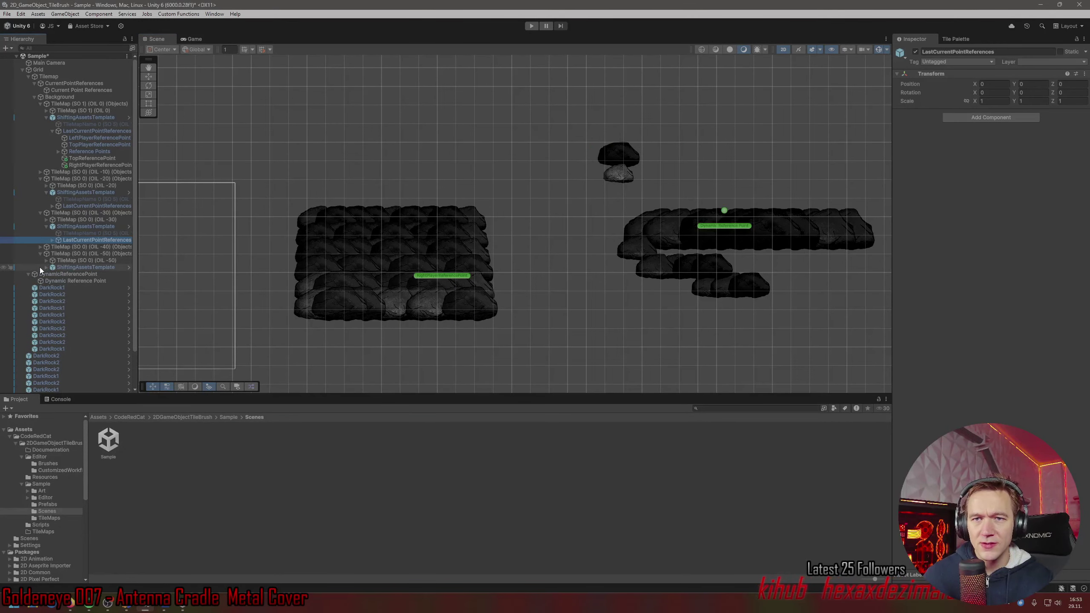
left_click(46, 260)
scroll(62, 325, "down", 2)
left_click(46, 331)
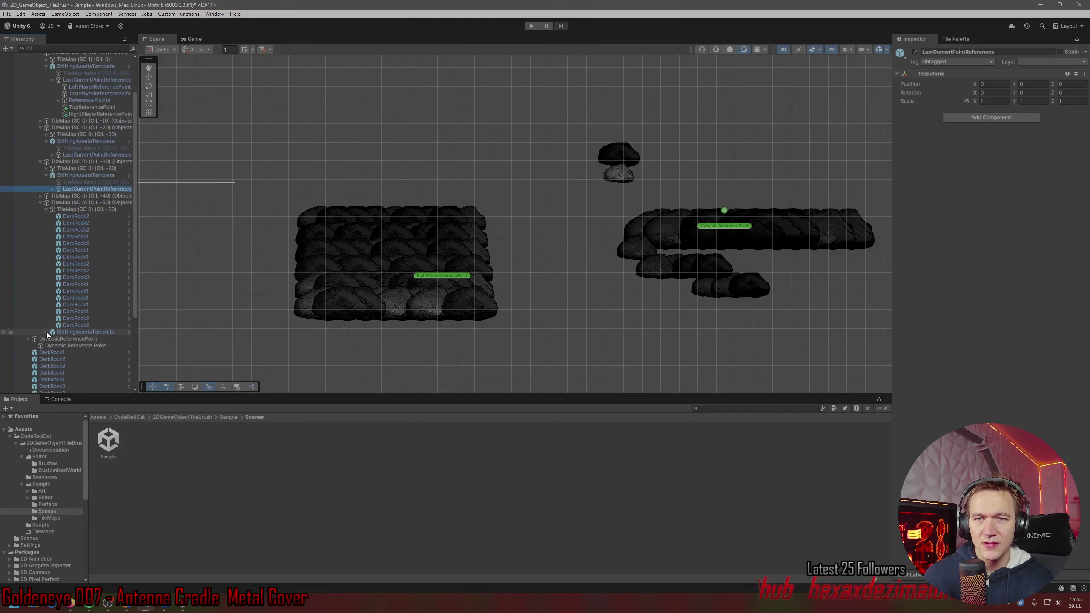
left_click(94, 339)
left_click(96, 345)
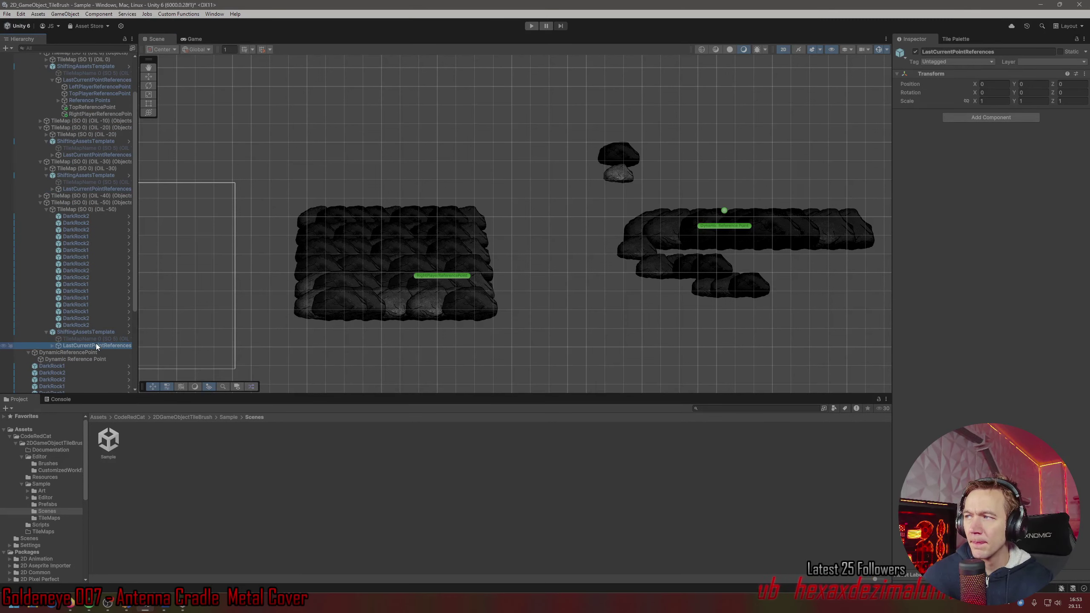
Move the dynamic reference point over the rock block, place it in the gap between the rock groups, and check currentReferencePos in Rider.
left_click(360, 210)
left_click(576, 212)
key("alt+Tab")
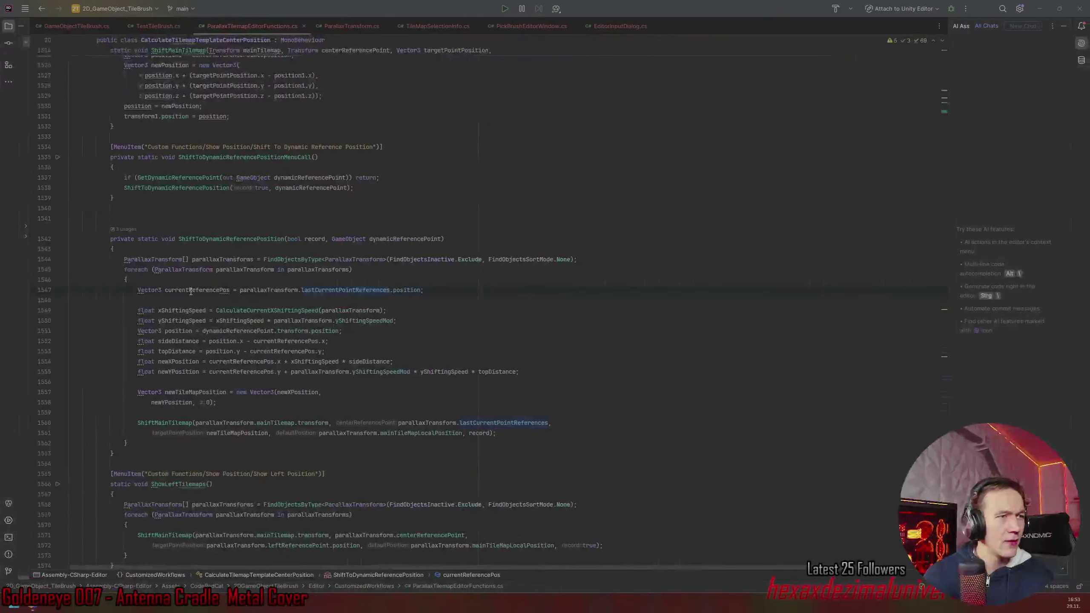
left_click(191, 290)
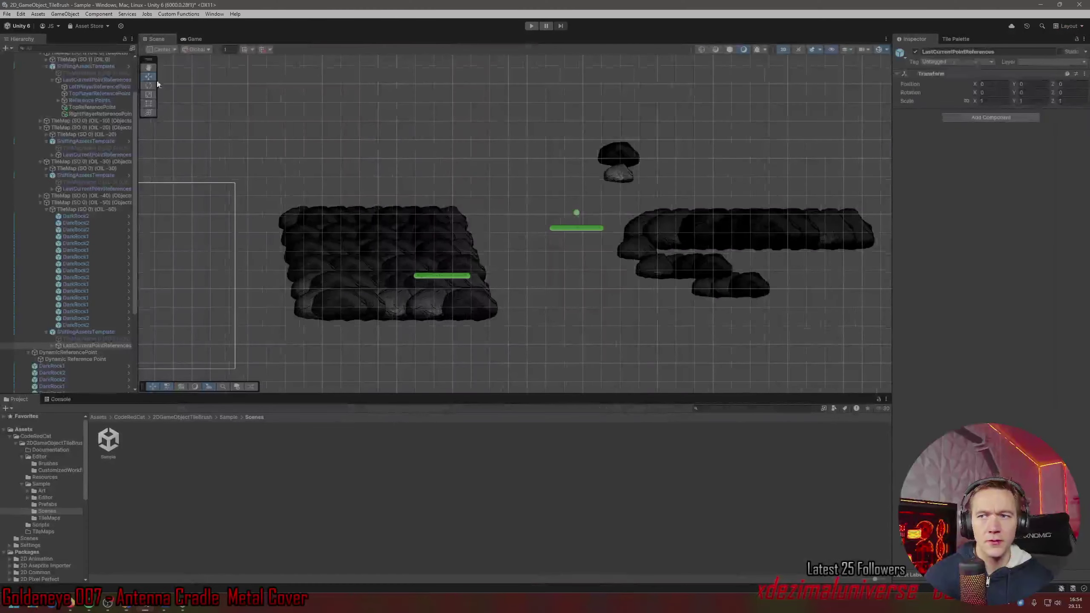
Inspect the Parallax Transform of the OIL -50 tilemap's ShiftingAssetsTemplate, and locate its LastCurrentPointReferences and nested Reference Points in the Hierarchy.
mouse_move(287, 187)
middle_mouse_down()
mouse_move(408, 137)
mouse_move(403, 163)
mouse_move(313, 189)
middle_mouse_up()
scroll(408, 137, "up", 1)
left_click(49, 346)
left_click(66, 332)
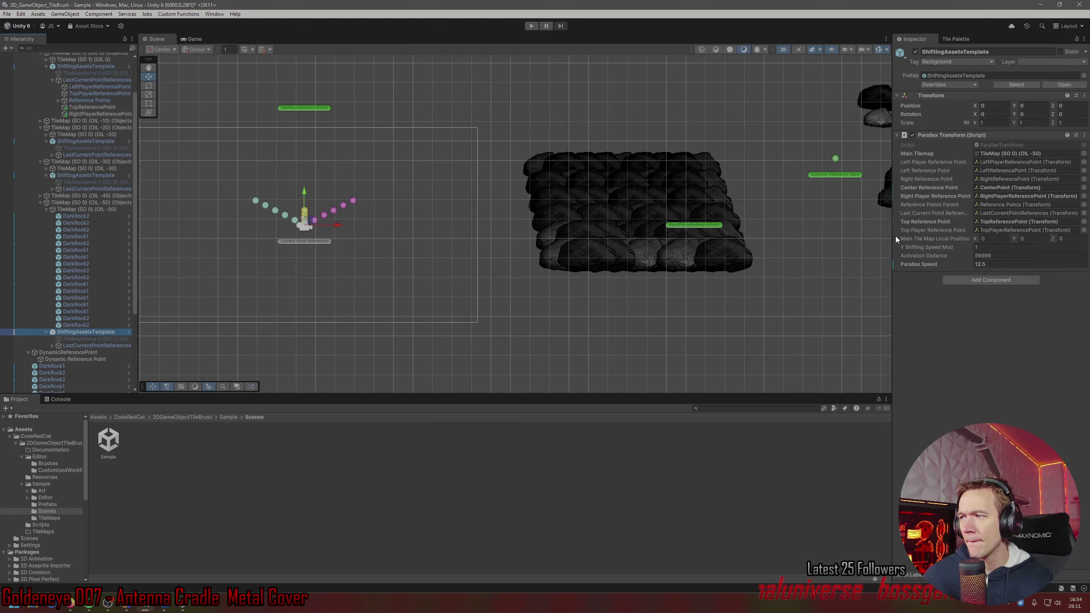
left_click(994, 212)
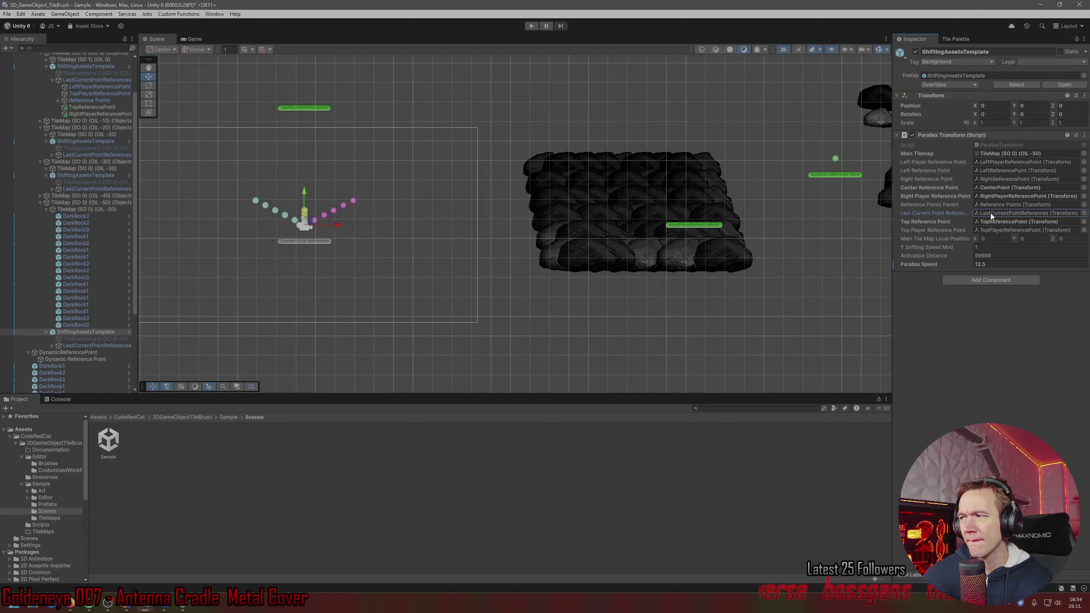
left_click(51, 347)
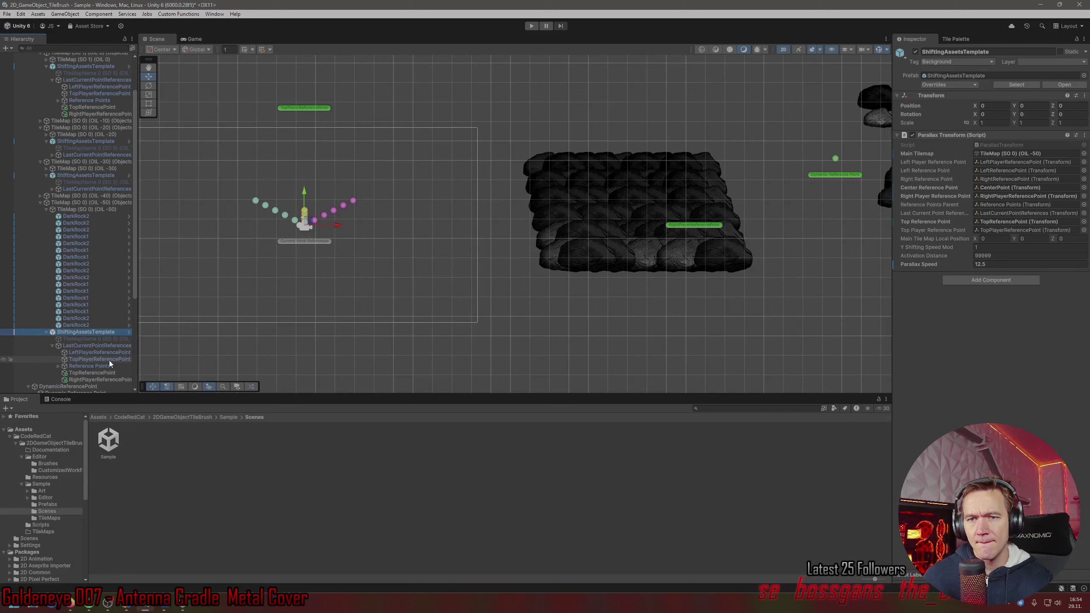
left_click(58, 366)
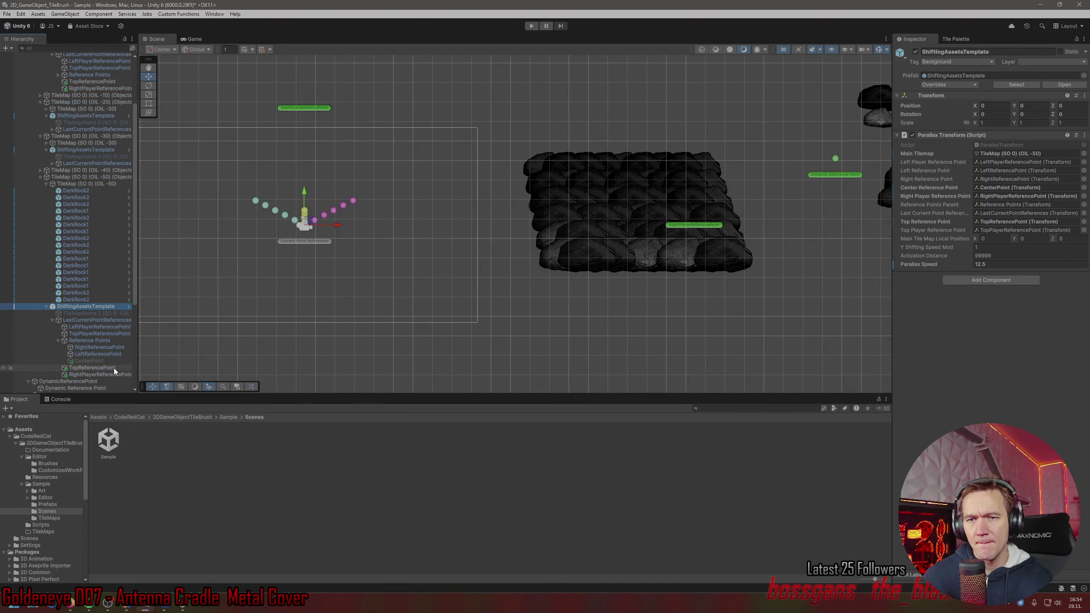
left_click(86, 323)
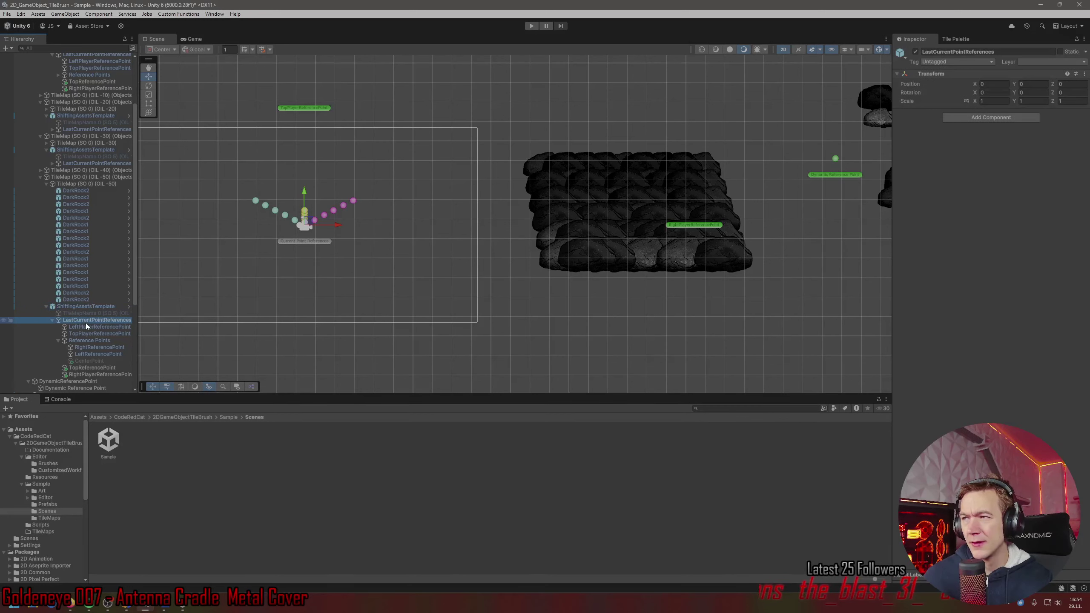
left_click(52, 320)
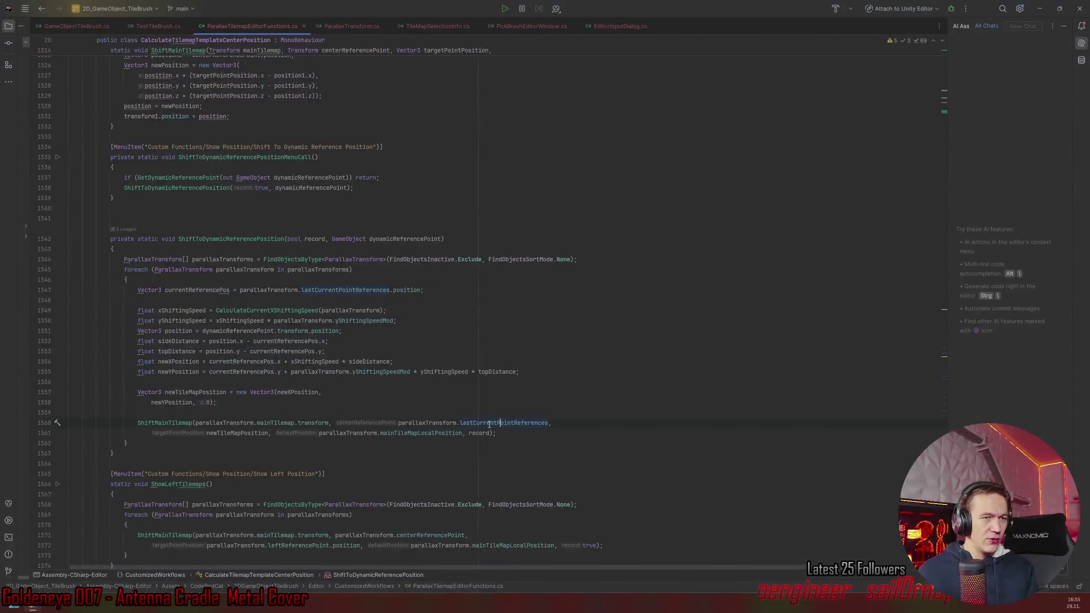
Check the signature of ShiftMainTilemap at its call in ShiftToDynamicReferencePosition, and switch back to Unity.
left_click(162, 423)
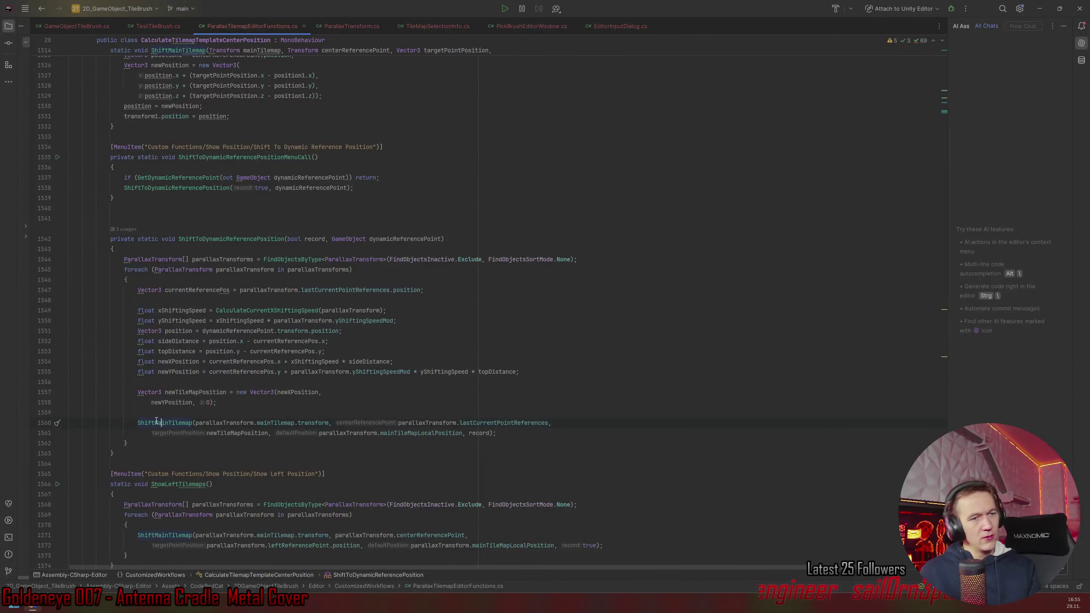
mouse_move(157, 421)
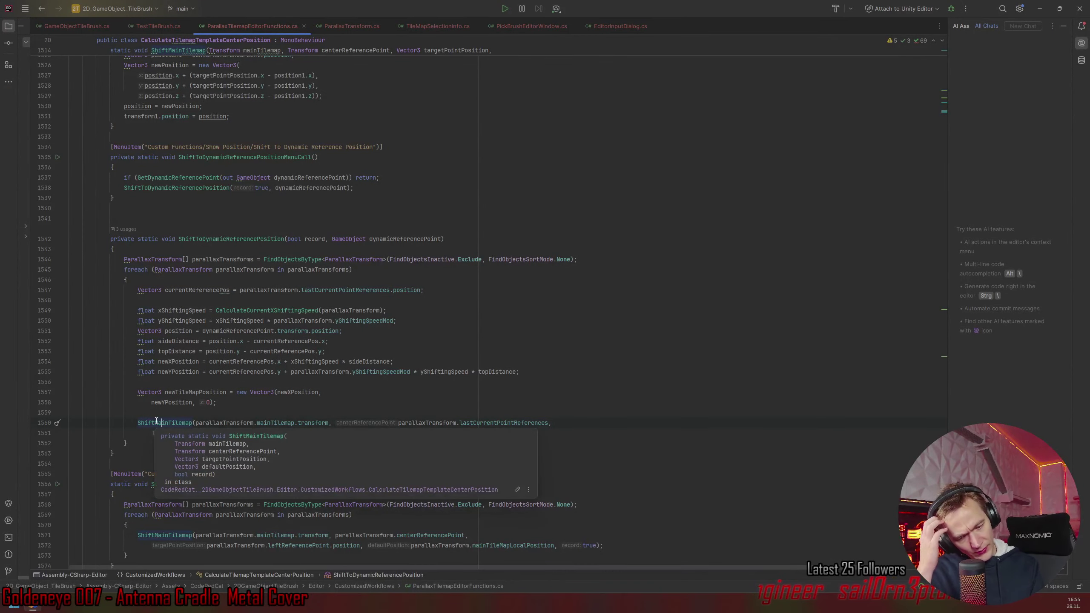
key("alt+Tab")
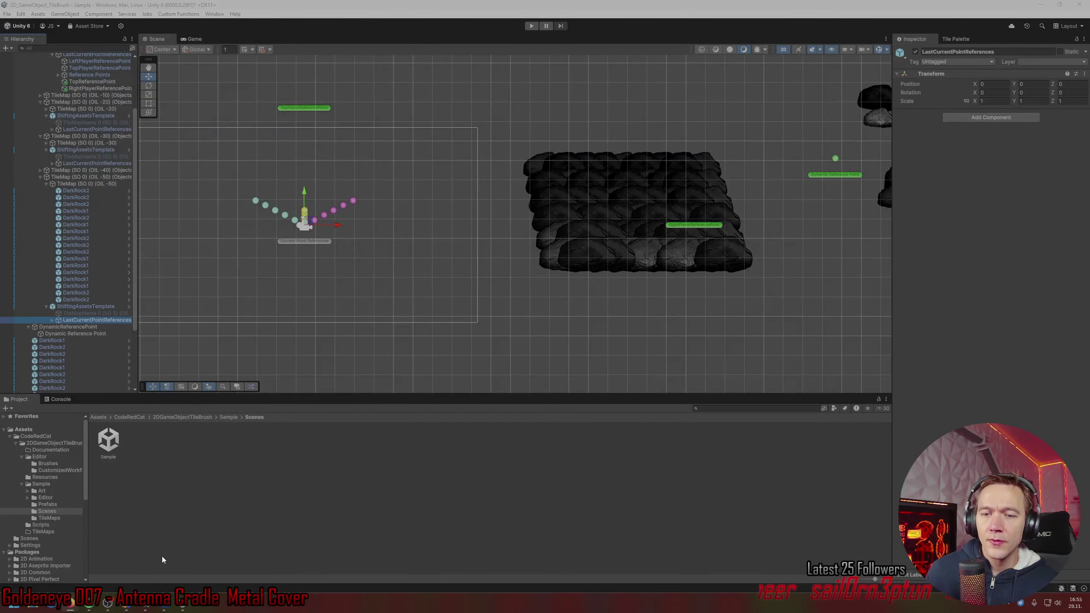
Switch to Firefox and search the web for "what is an origin" to check the definition.
mouse_move(70, 603)
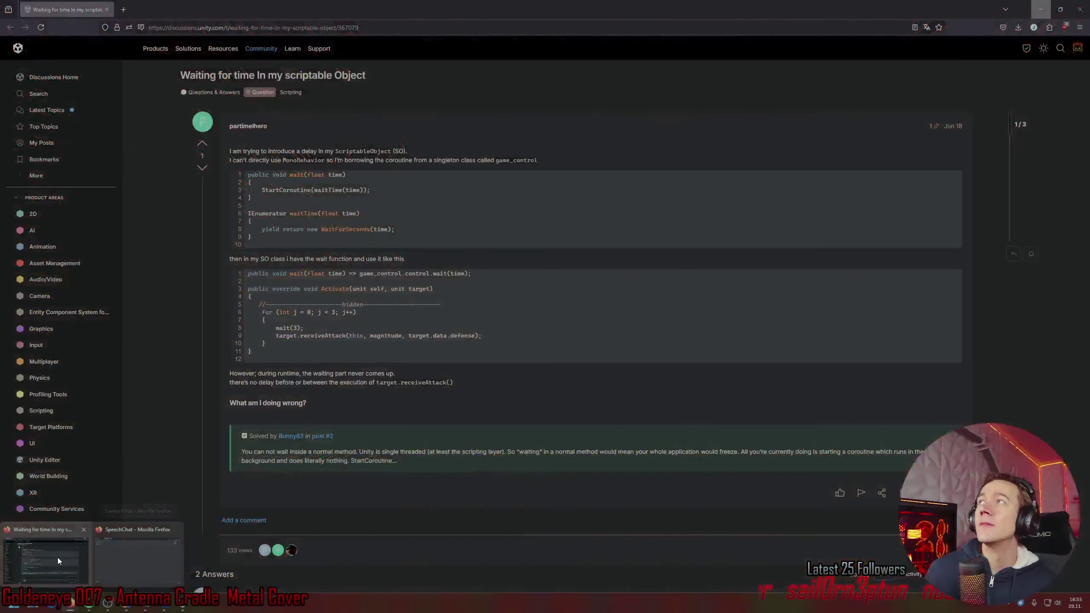
left_click(58, 557)
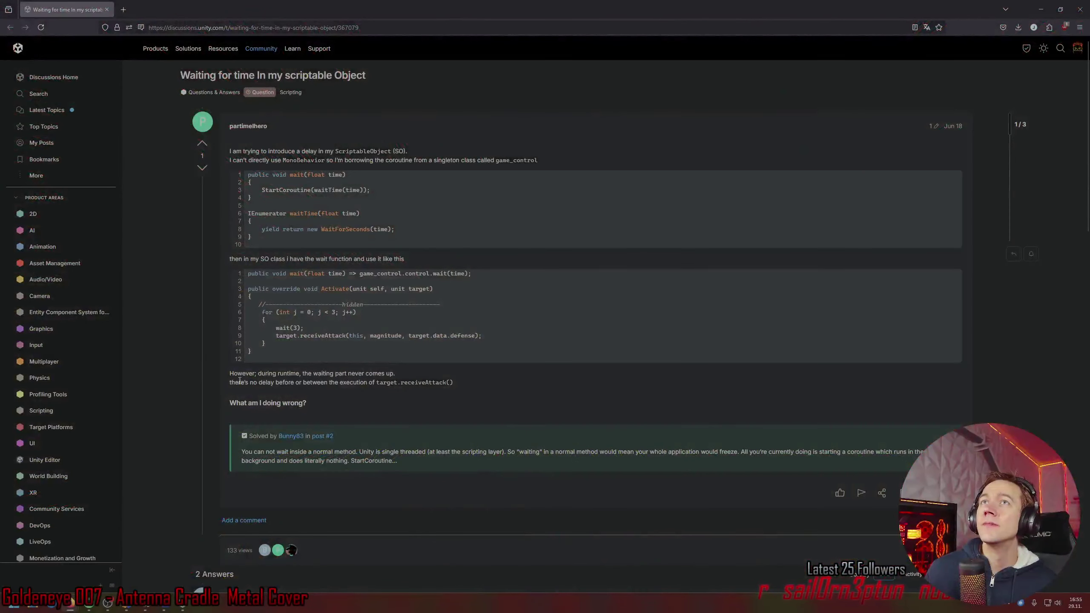
key("ctrl+l")
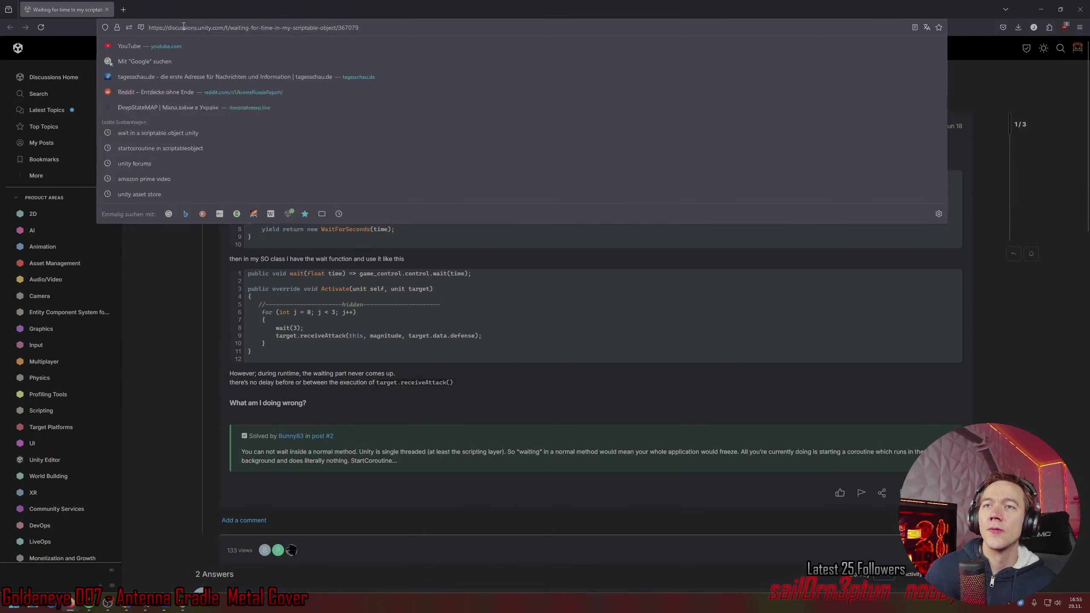
type("what is an origin")
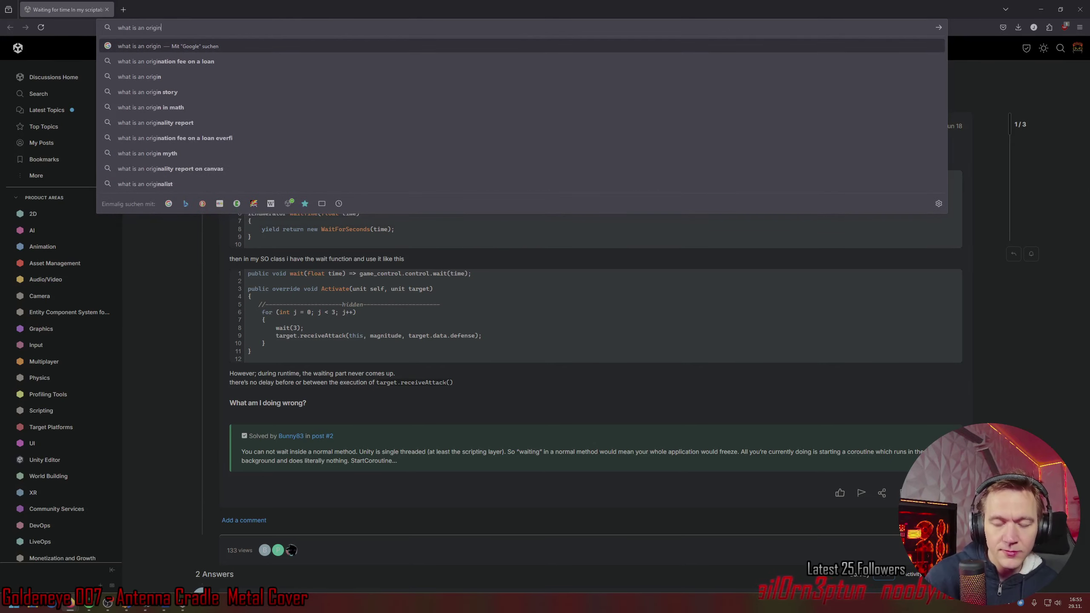
key("Return")
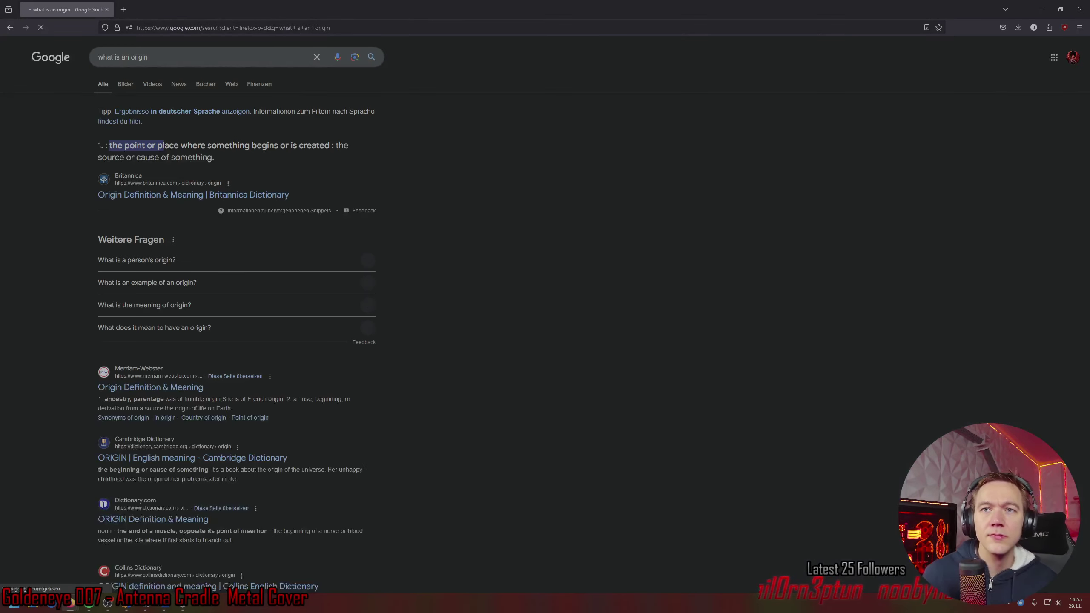
key("alt+Tab")
key("alt+Tab")
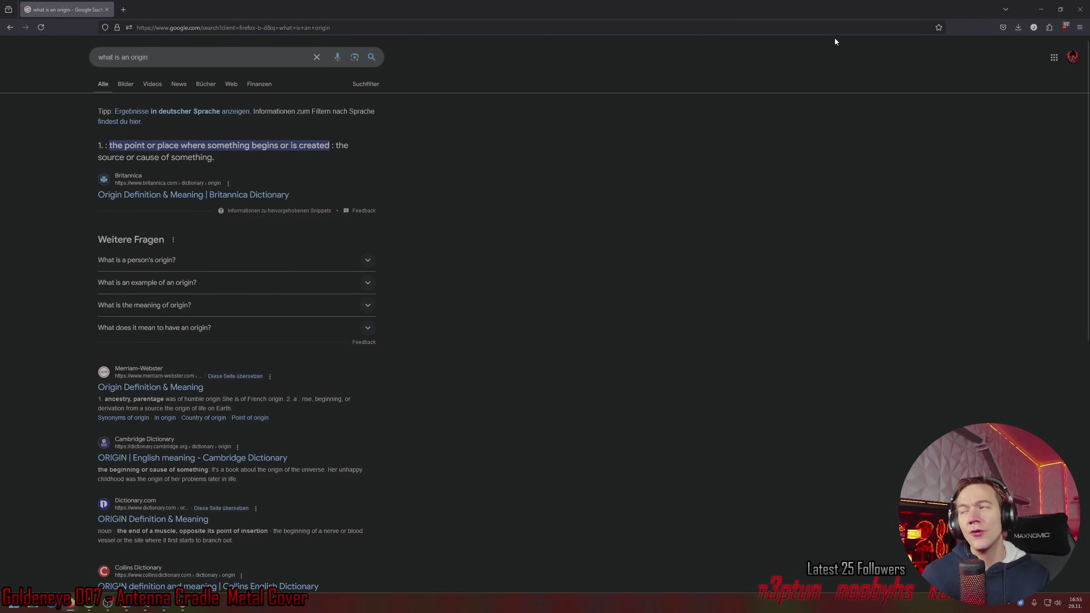
Return to Rider, review ShiftToDynamicReferencePosition, and go to the declaration of CalculateCurrentXShiftingSpeed.
key("alt+Tab")
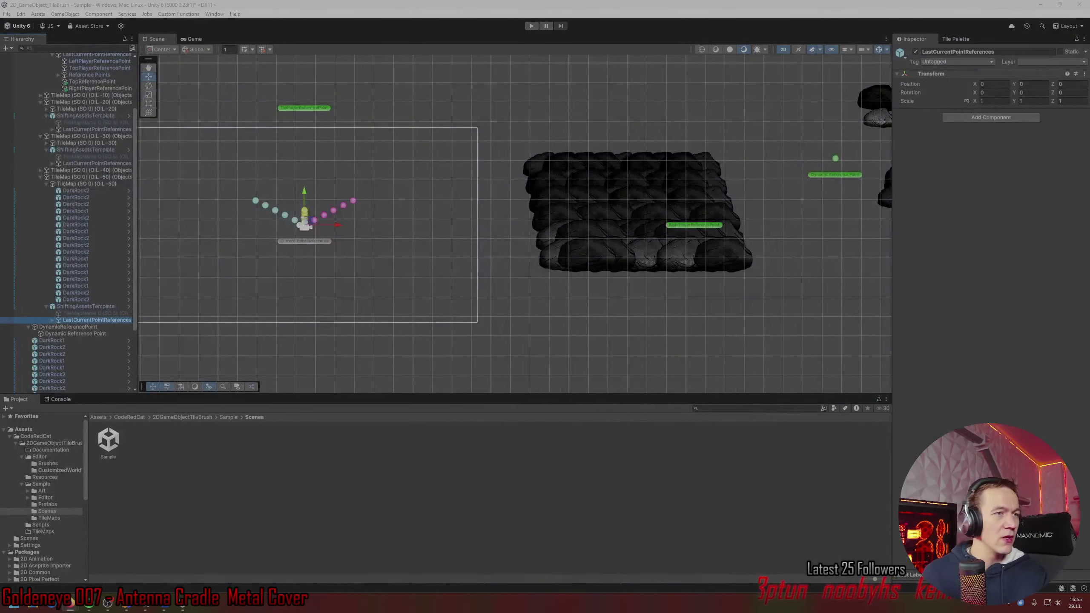
key("alt+Tab")
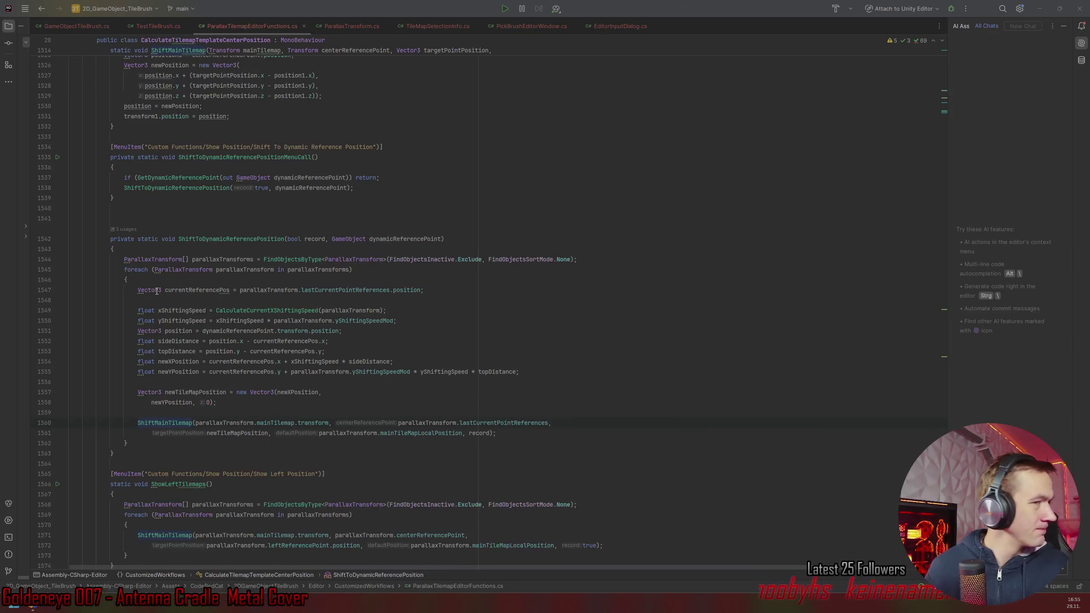
left_click(273, 307)
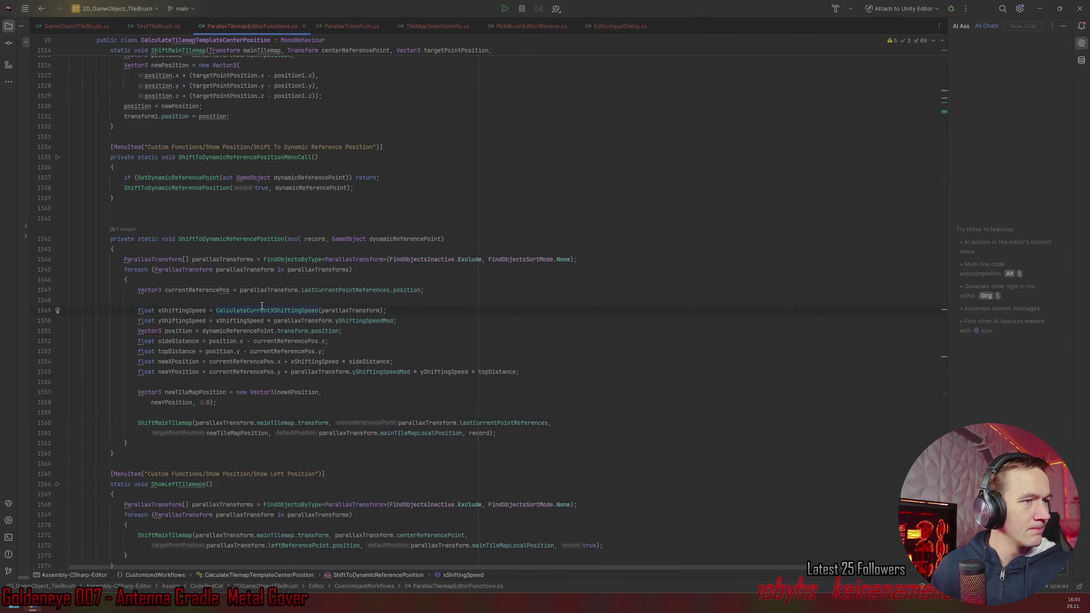
scroll(256, 298, "down", 1)
scroll(256, 298, "down", 4)
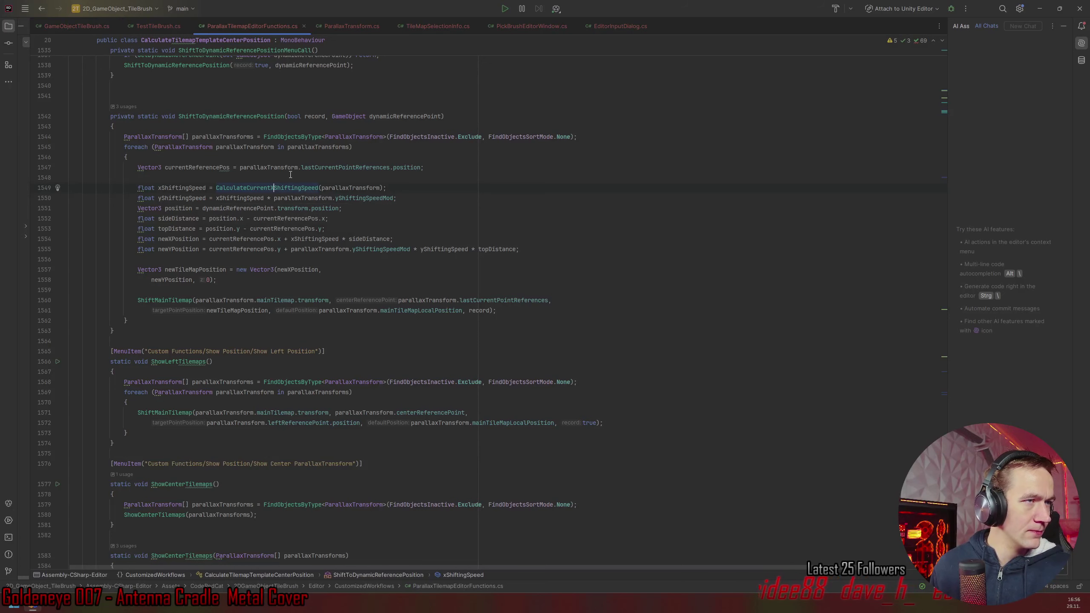
left_click(262, 188, "ctrl")
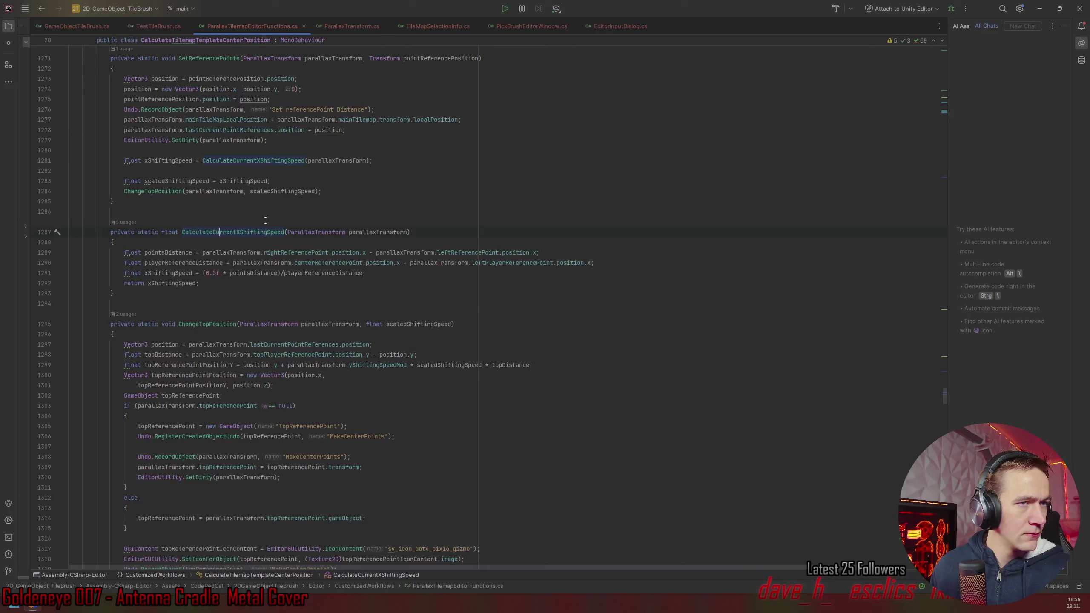
left_click(226, 252)
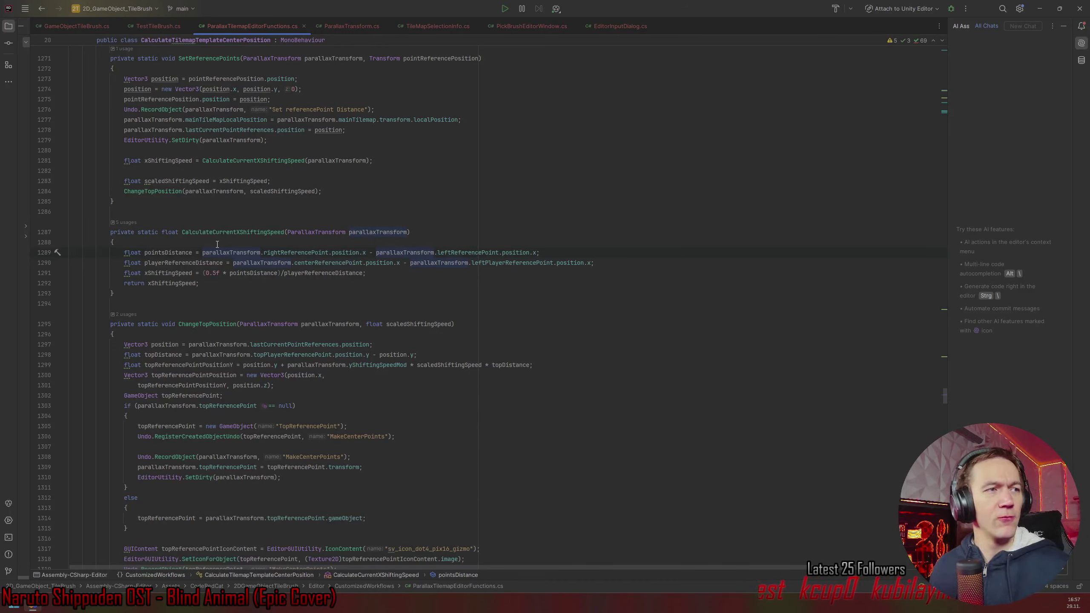
List the usages of CalculateCurrentXShiftingSpeed, and examine the xShiftingSpeed formula and the reference points behind its two distances.
left_click(215, 229, "ctrl")
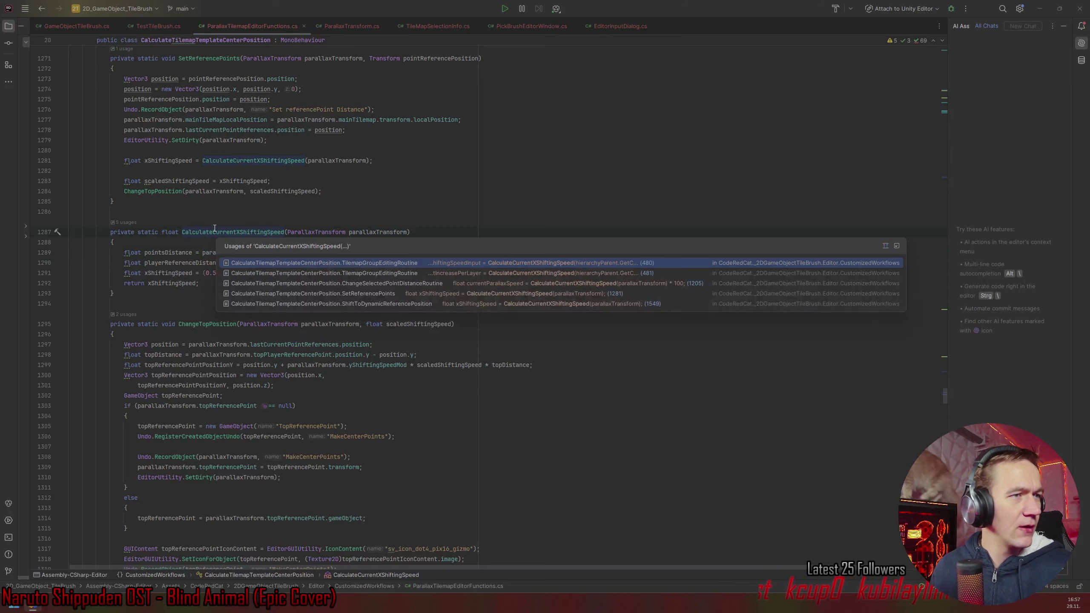
scroll(254, 213, "up", 2)
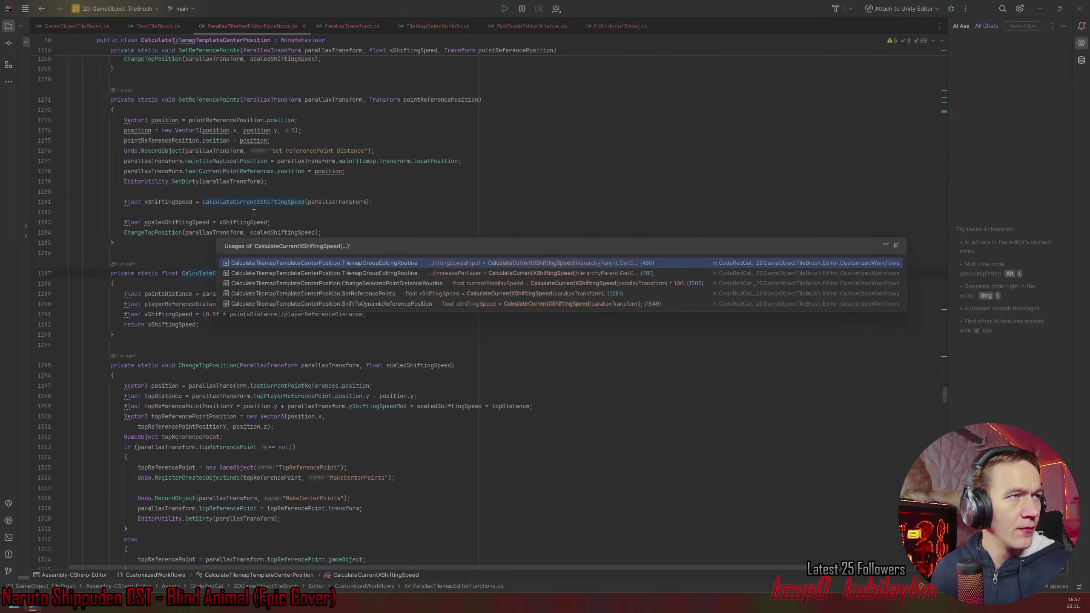
scroll(254, 213, "up", 1)
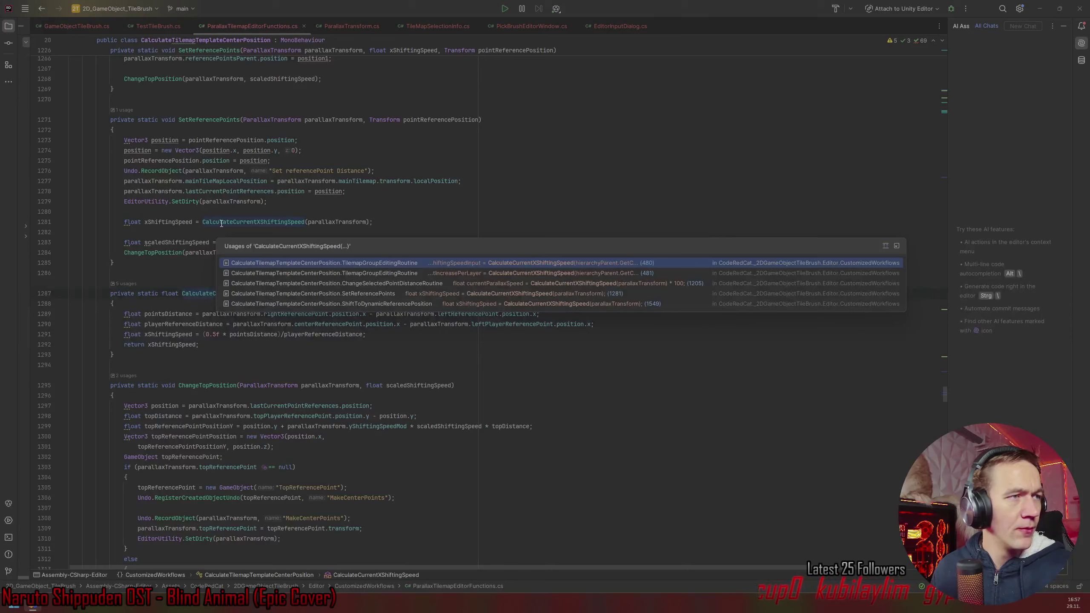
left_click(178, 222)
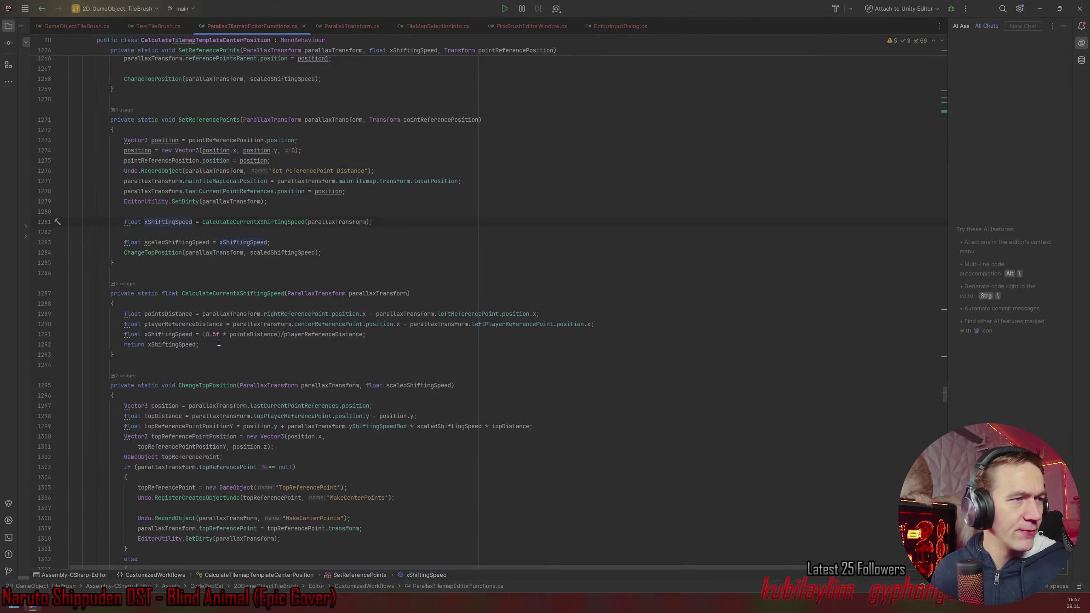
left_click(178, 335)
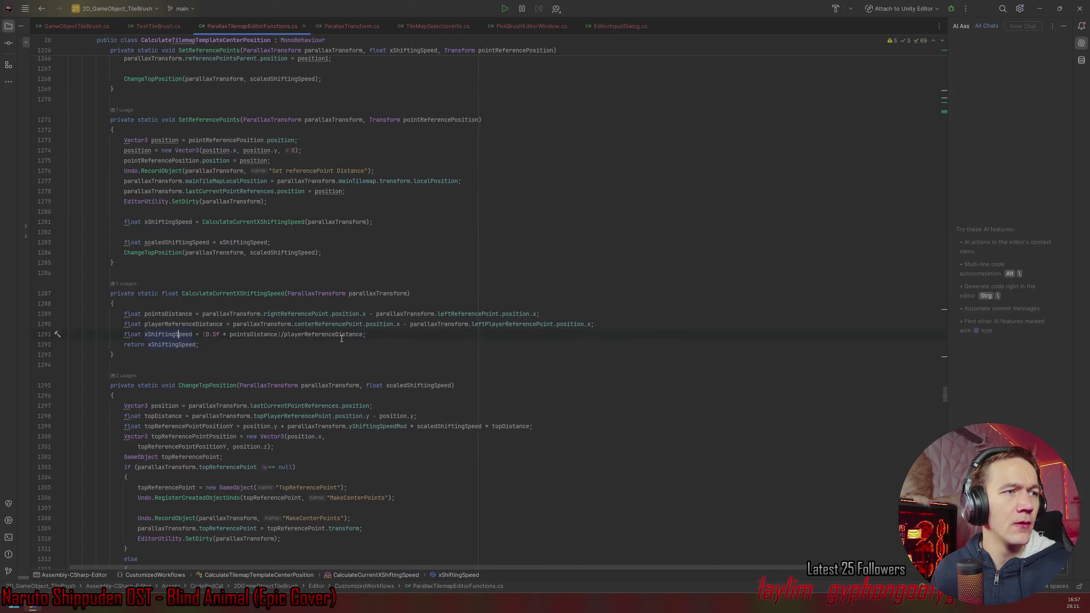
left_click(314, 324)
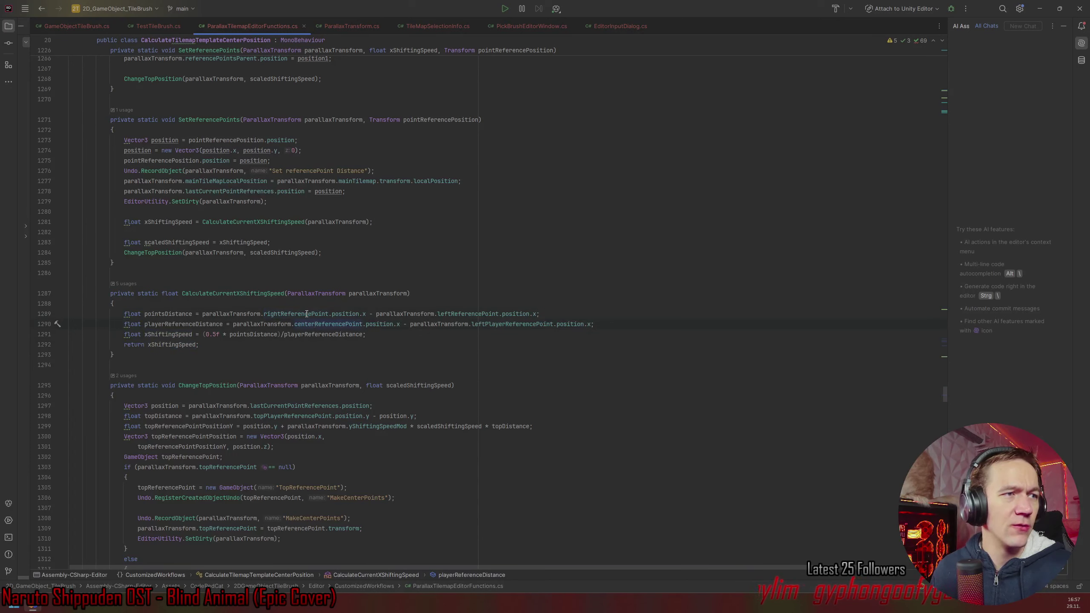
left_click(507, 321)
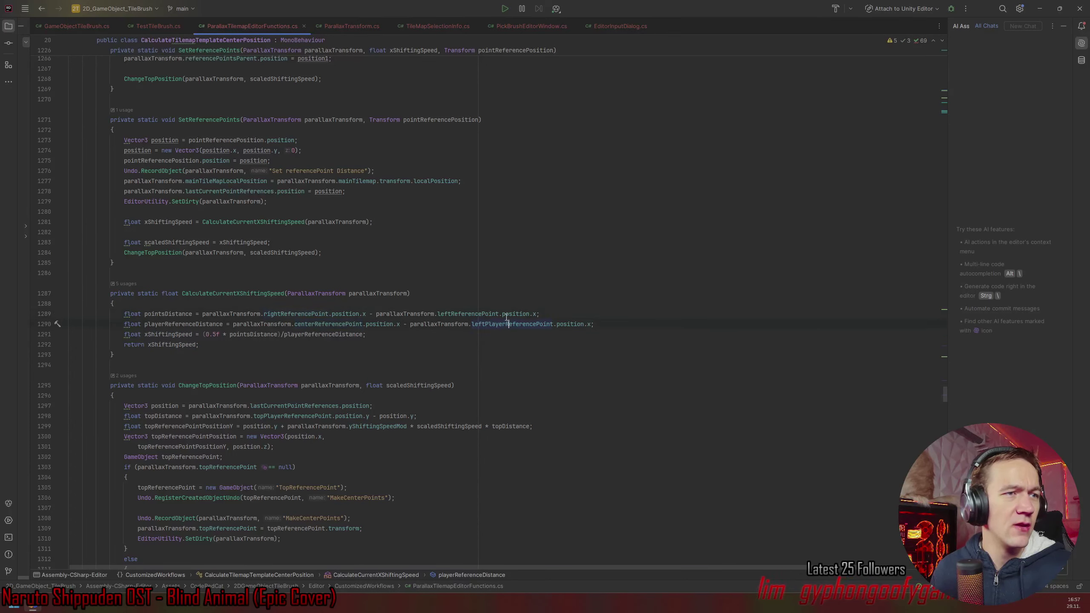
left_click(460, 314)
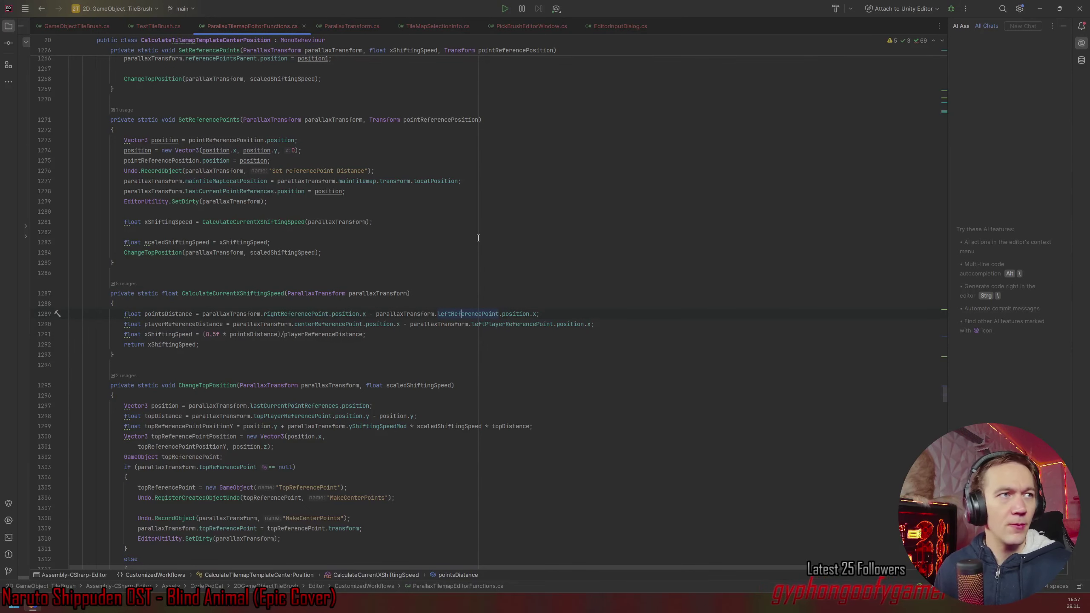
Rename the serialised field lastCurrentPointReferences to originPoint in ParallaxTransform.cs.
left_click(356, 28)
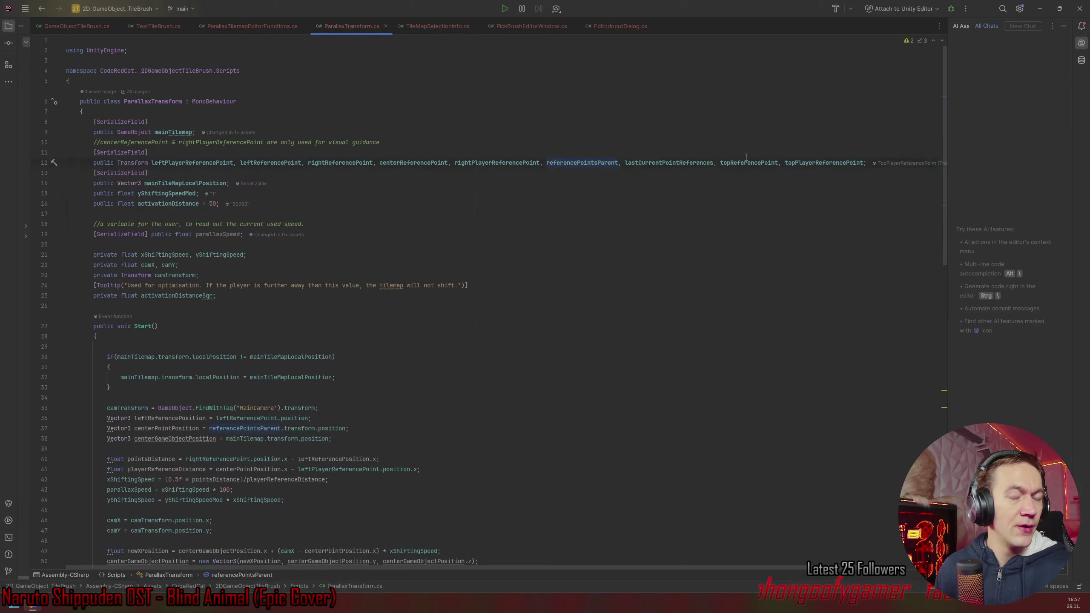
left_click(666, 163)
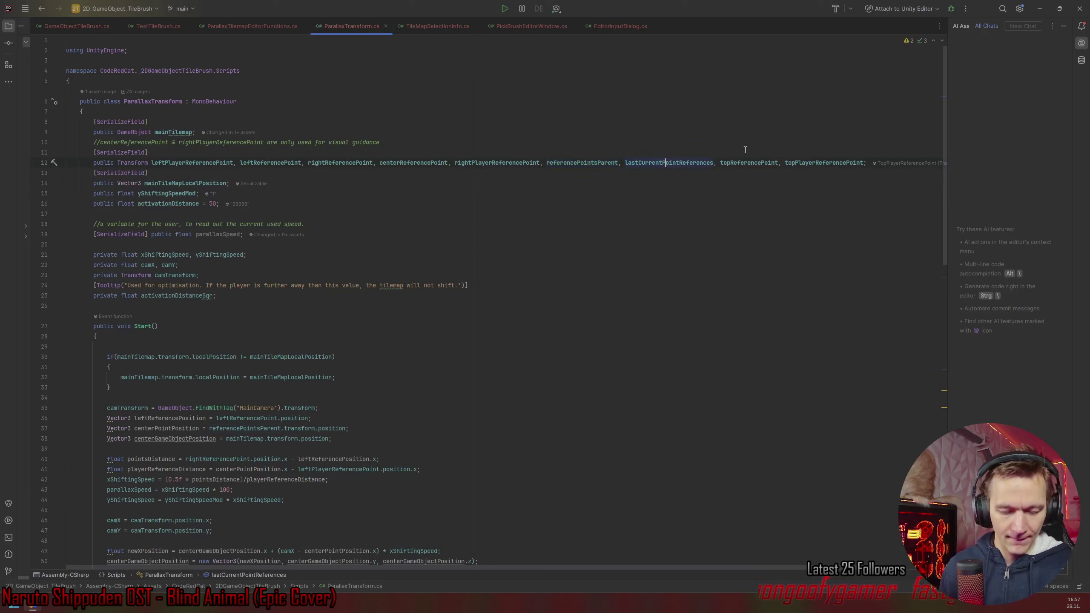
key("ctrl+r")
key("r")
key("Home")
key("Delete")
key("Delete")
key("Delete")
key("Delete")
key("Delete")
key("Delete")
key("Delete")
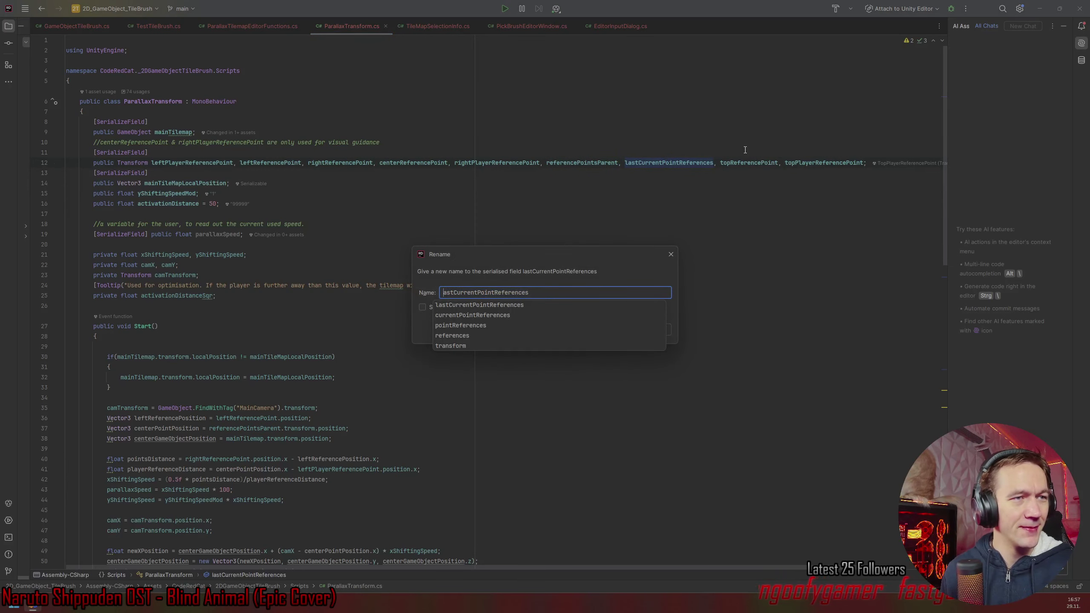
key("Delete")
key("Delete")
key("Delete")
key("Delete")
key("shift+End")
type("orig")
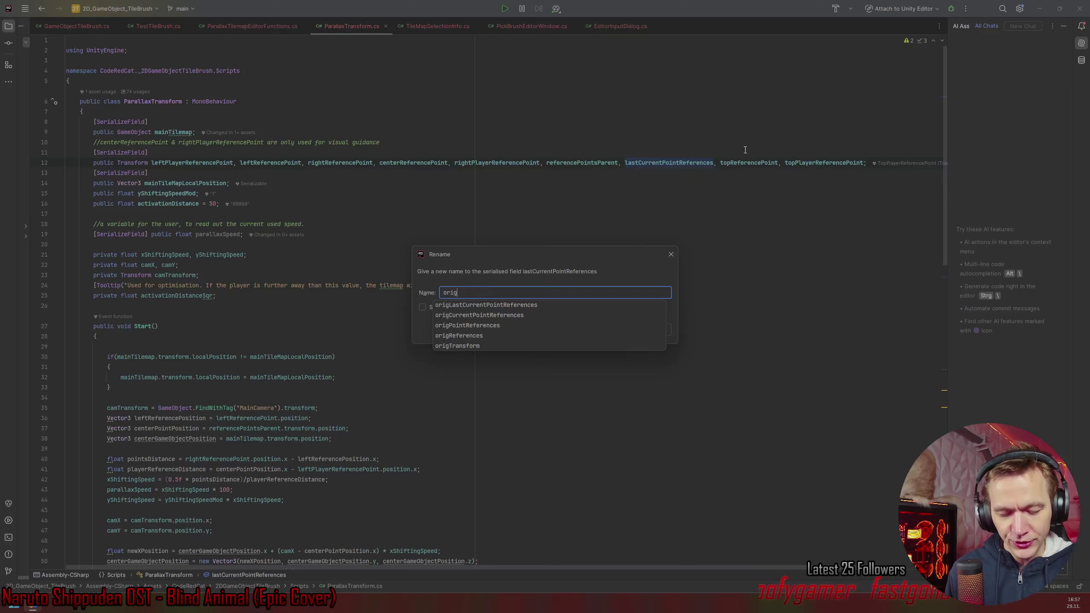
type("inPoionm")
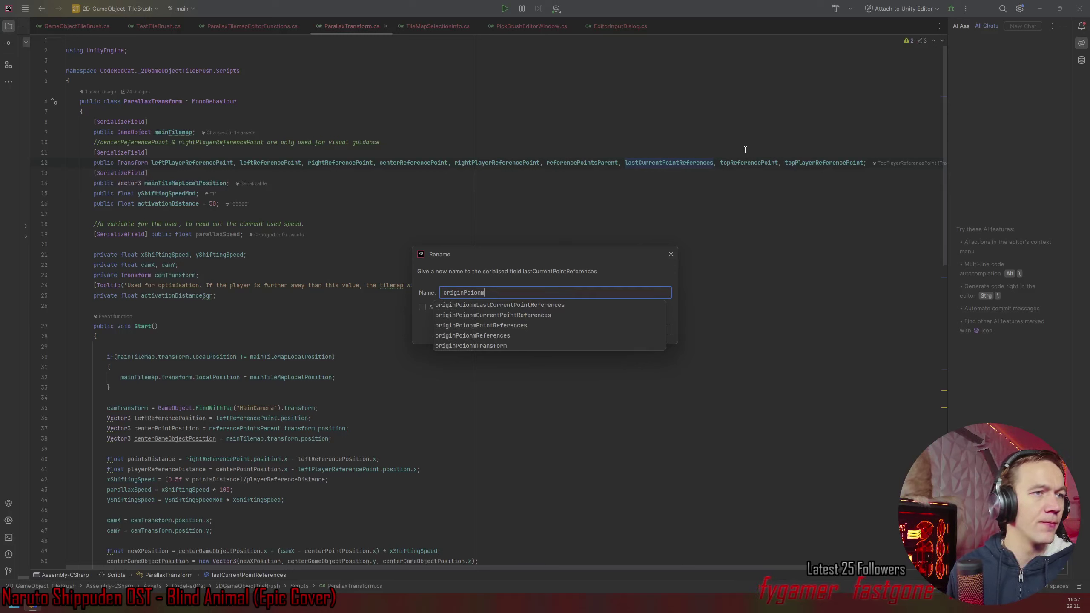
key("BackSpace")
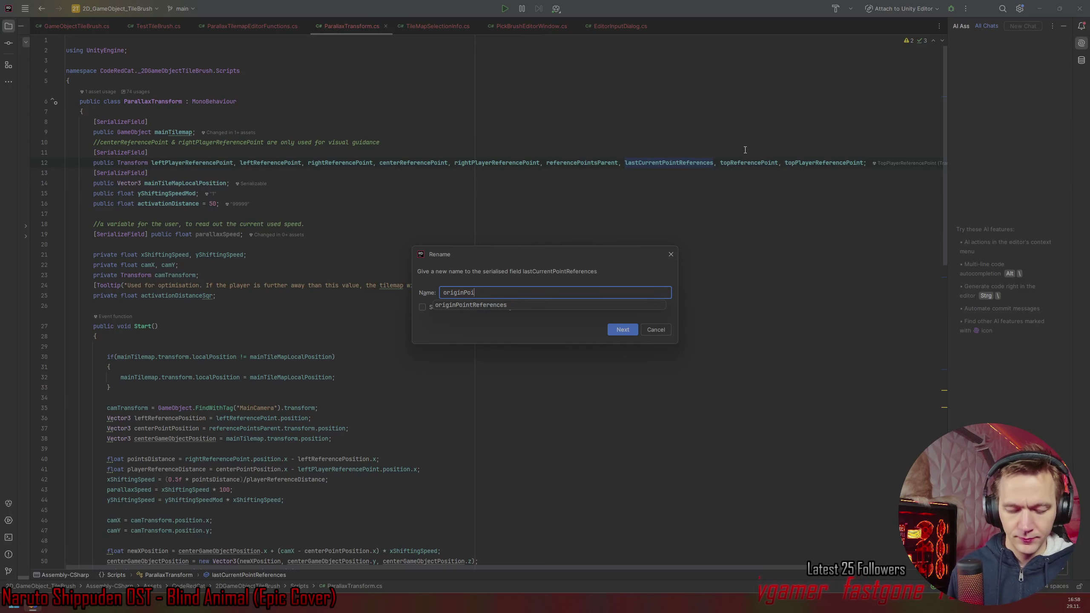
key("Return")
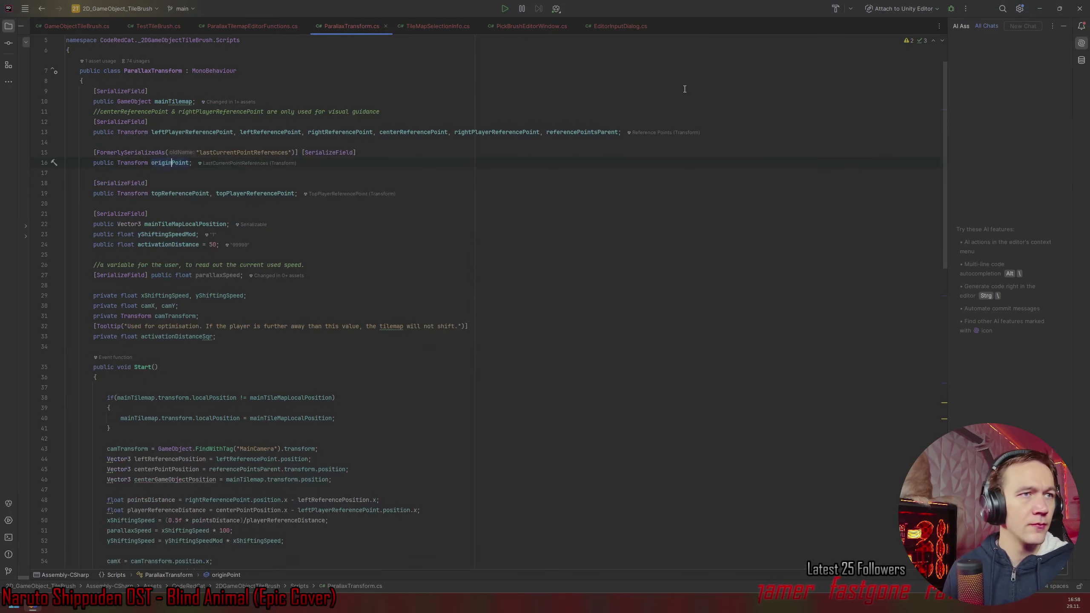
Delete the lines between the visual guidance comment and the originPoint declaration, including the player and reference point Transforms and the FormerlySerializedAs attribute.
left_click(418, 152)
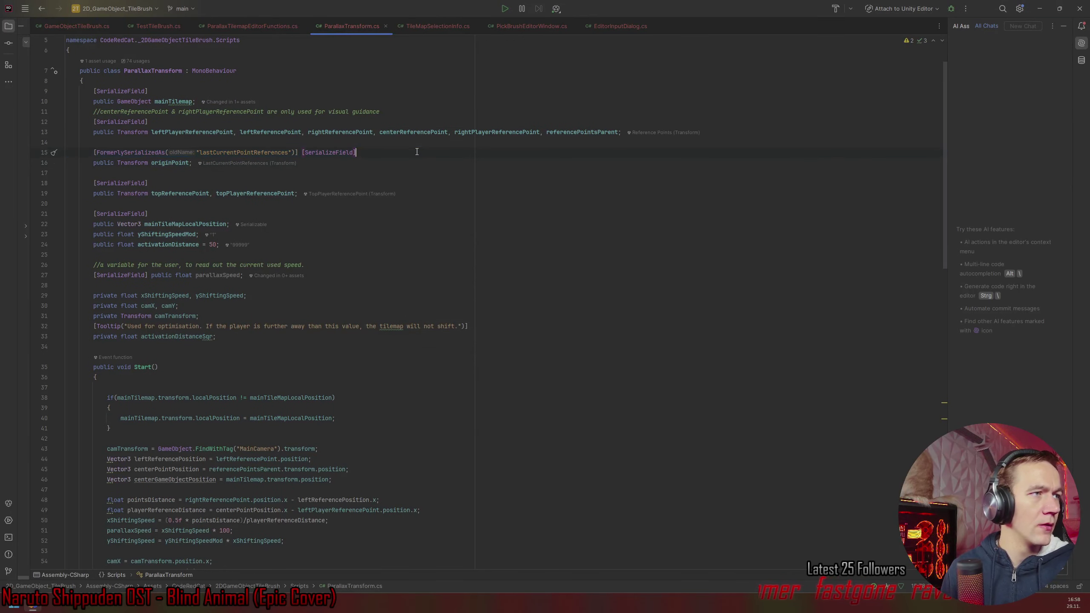
left_click_drag(615, 157, 716, 135)
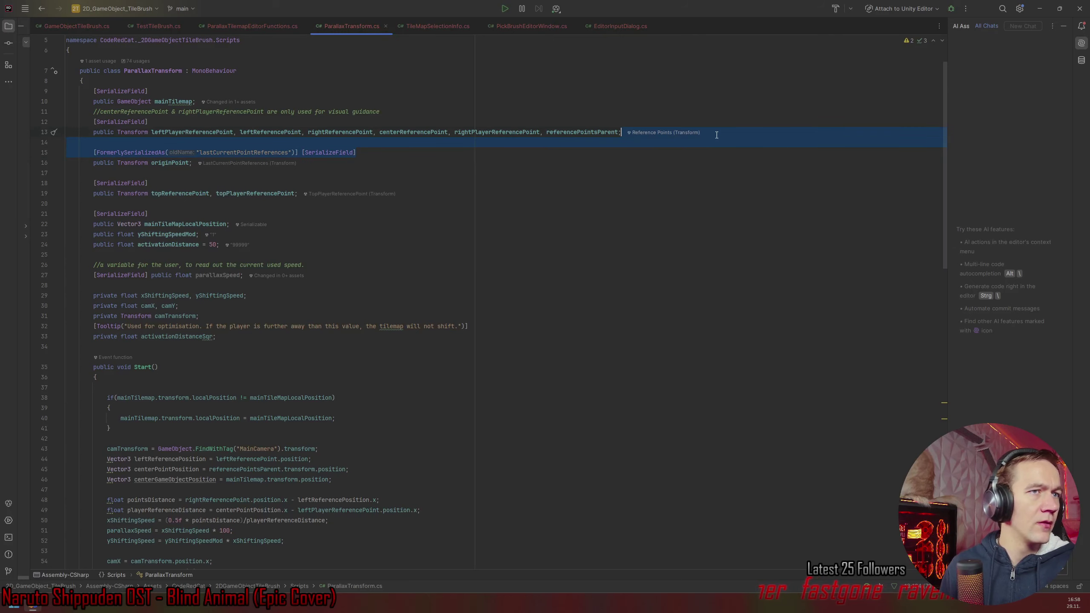
double_click(760, 140)
left_click(381, 149)
left_click(423, 132)
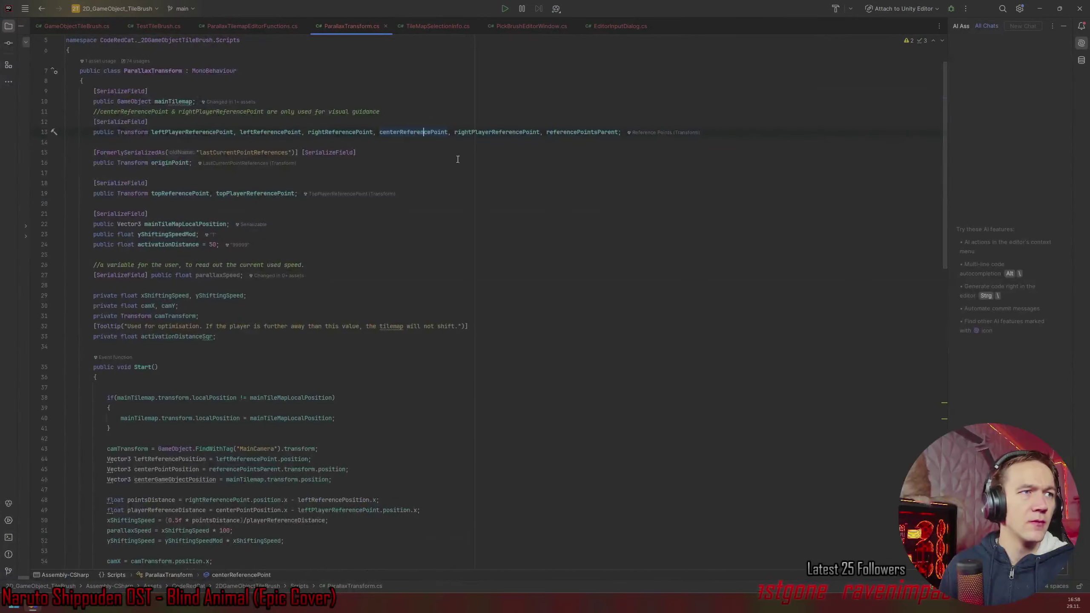
left_click(484, 153)
left_click_drag(447, 151, 438, 113)
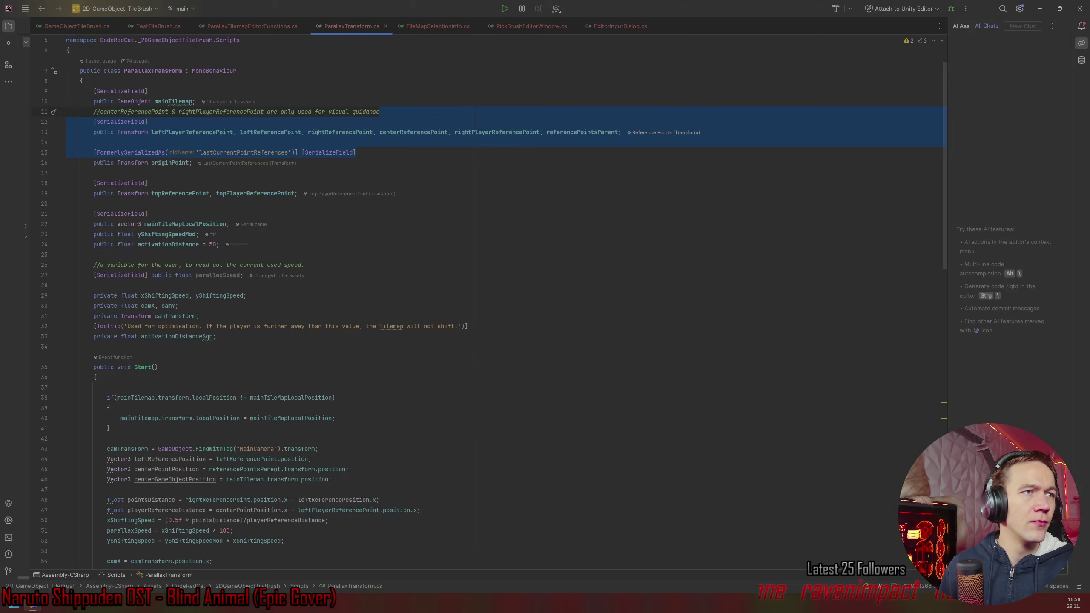
key("BackSpace")
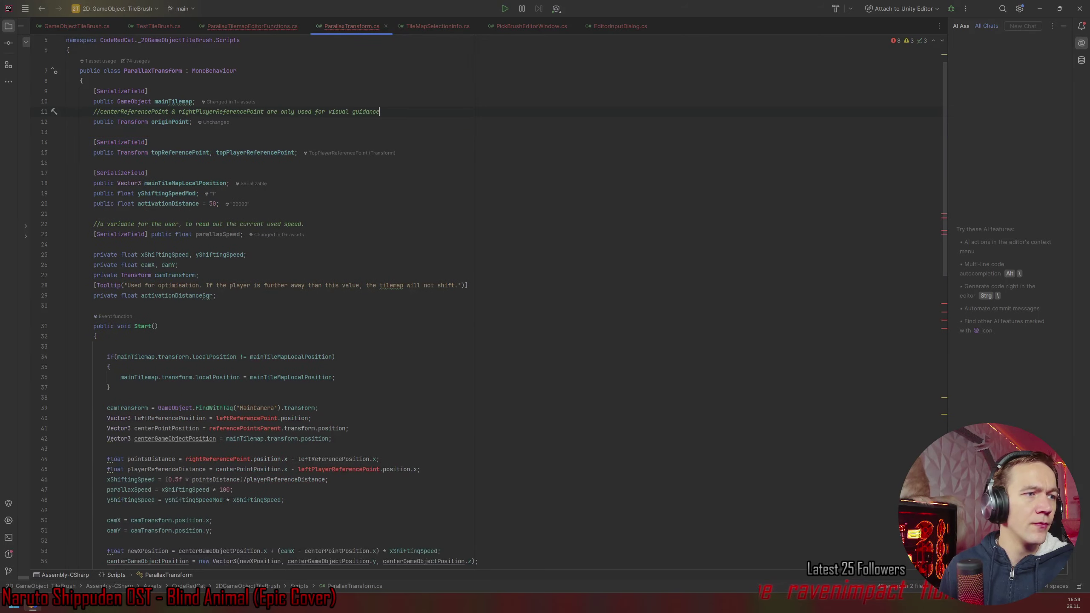
Delete the two if blocks in Start() that deactivate rightReferencePoint and leftReferencePoint.
scroll(481, 300, "down", 12)
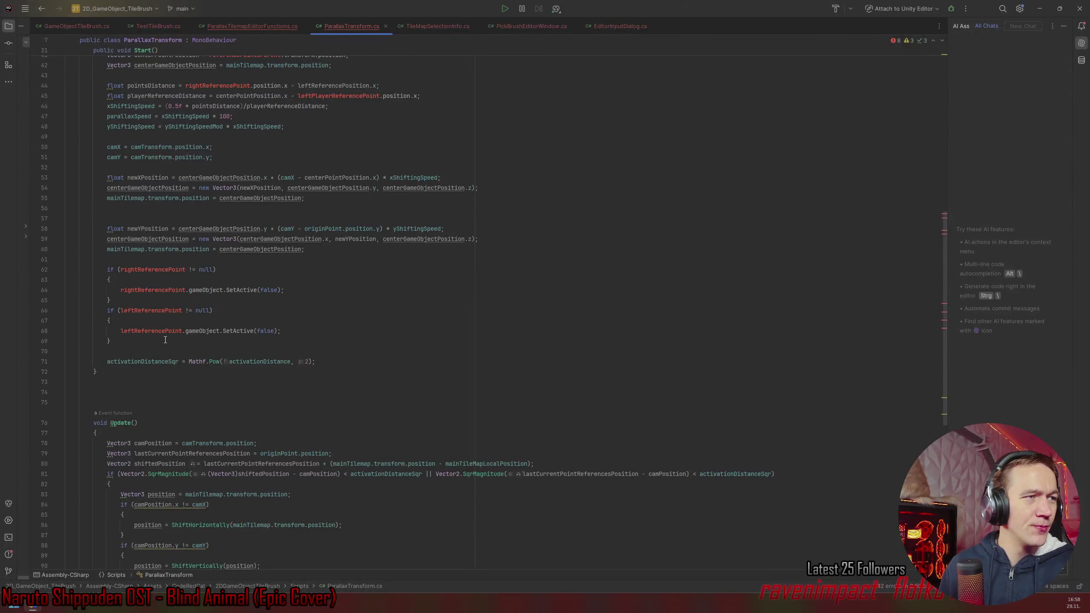
left_click_drag(180, 342, 324, 260)
key("BackSpace")
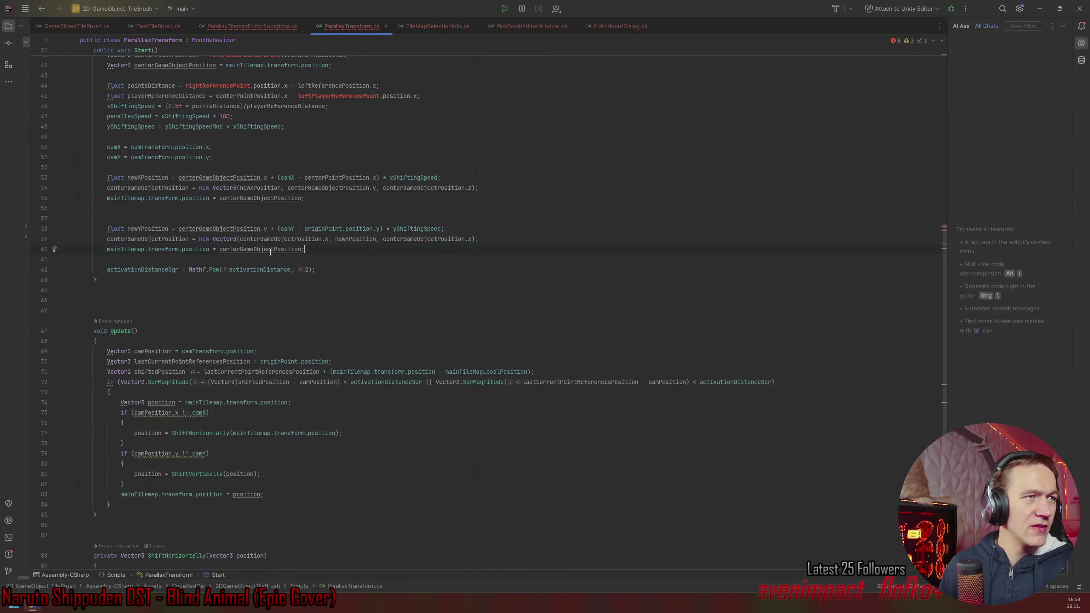
Delete the leftReferencePosition and centerPointPosition declarations below the camTransform assignment in Start().
scroll(271, 251, "up", 2)
scroll(272, 250, "up", 3)
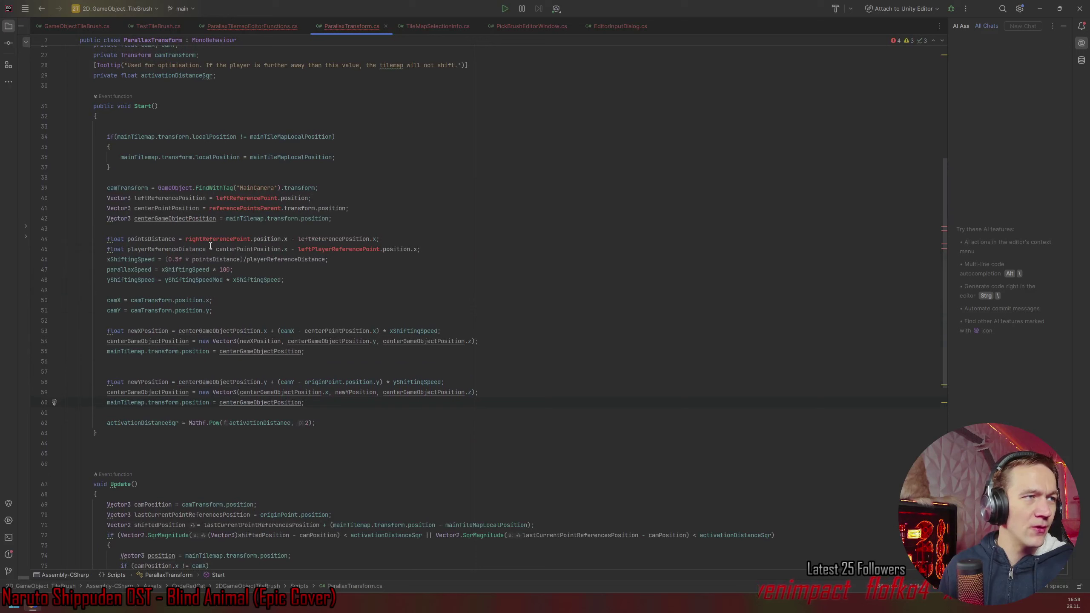
left_click(358, 208)
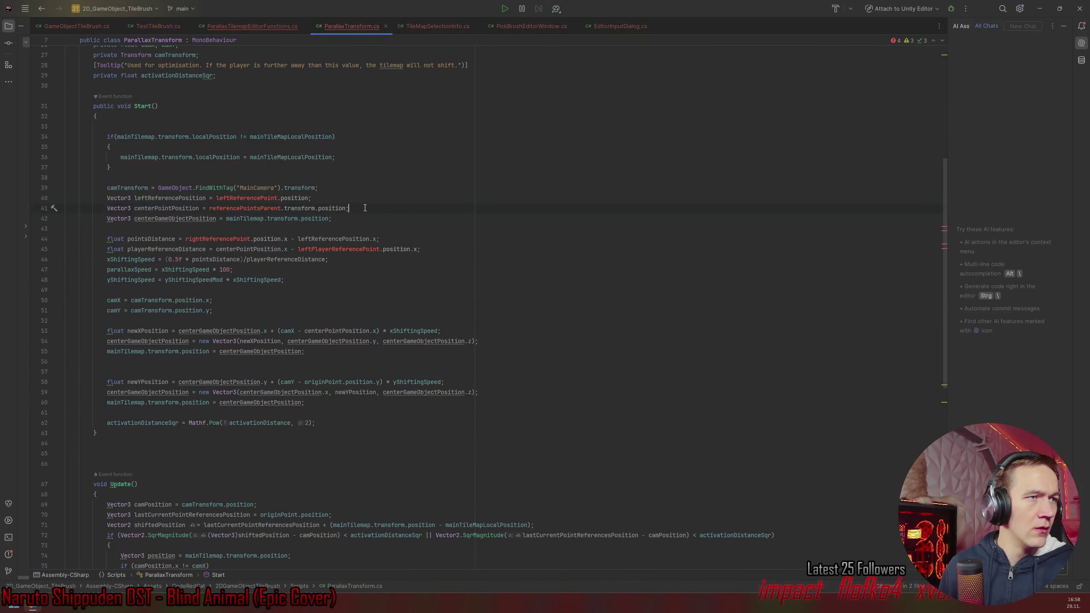
left_click_drag(365, 207, 376, 189)
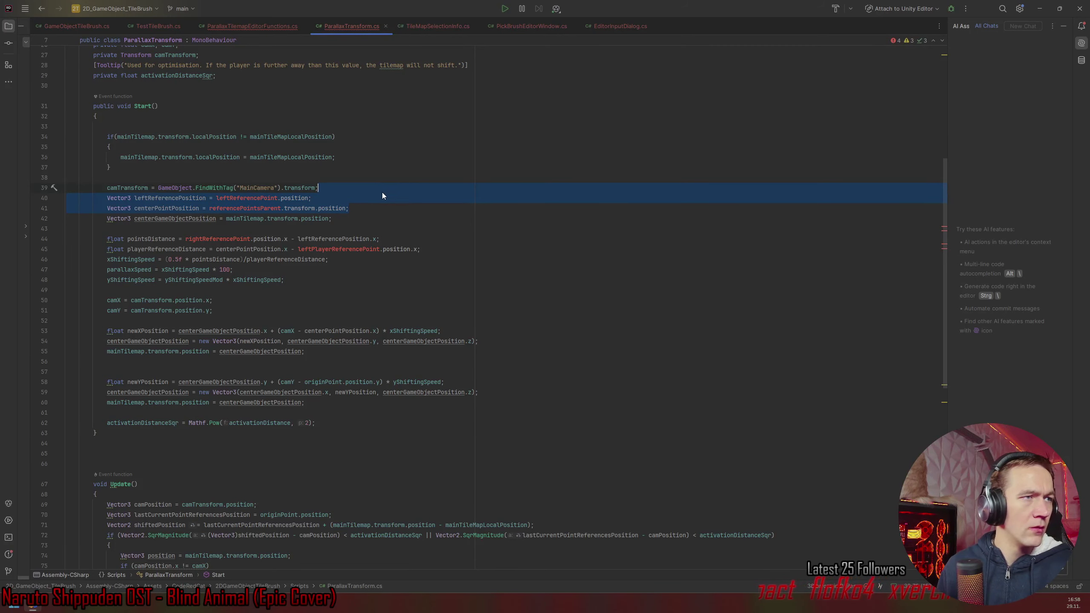
key("BackSpace")
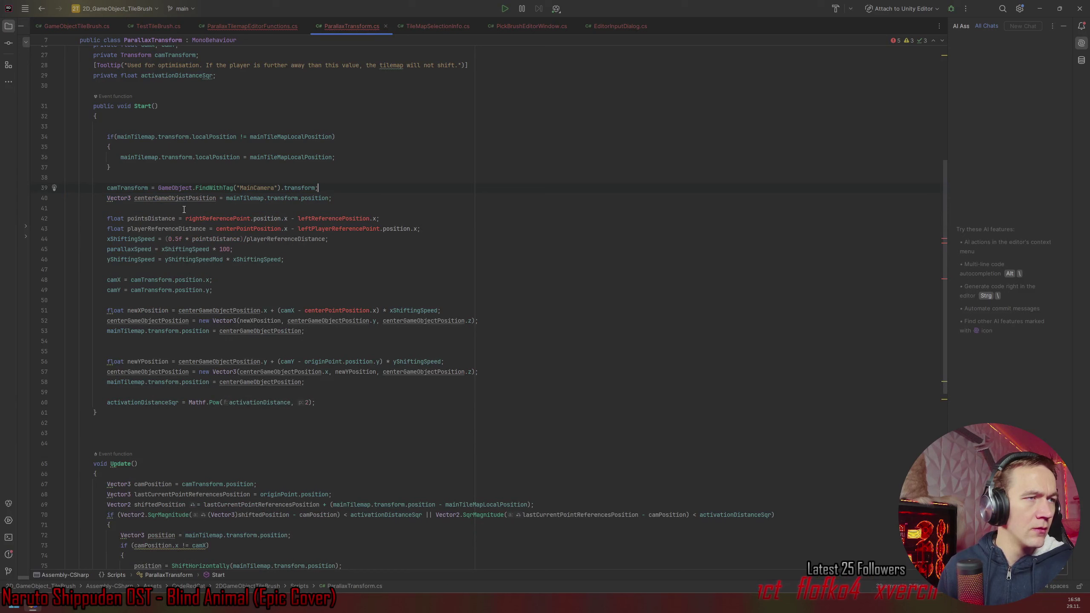
Delete the pointsDistance and playerReferenceDistance declarations and the xShiftingSpeed assignment that depends on them in Start().
left_click_drag(419, 219, 424, 210)
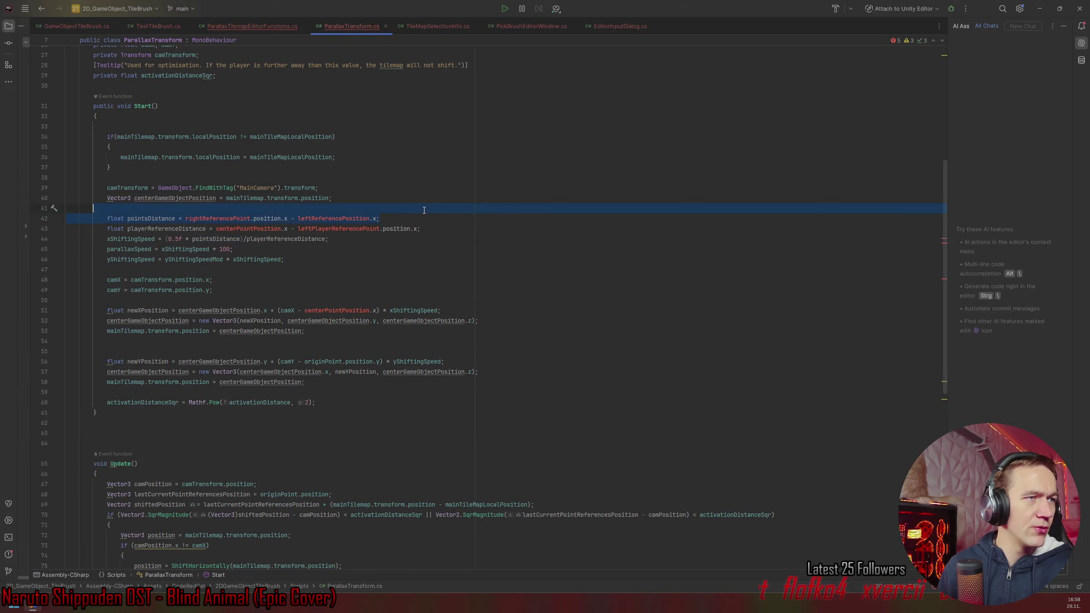
key("BackSpace")
left_click(196, 219)
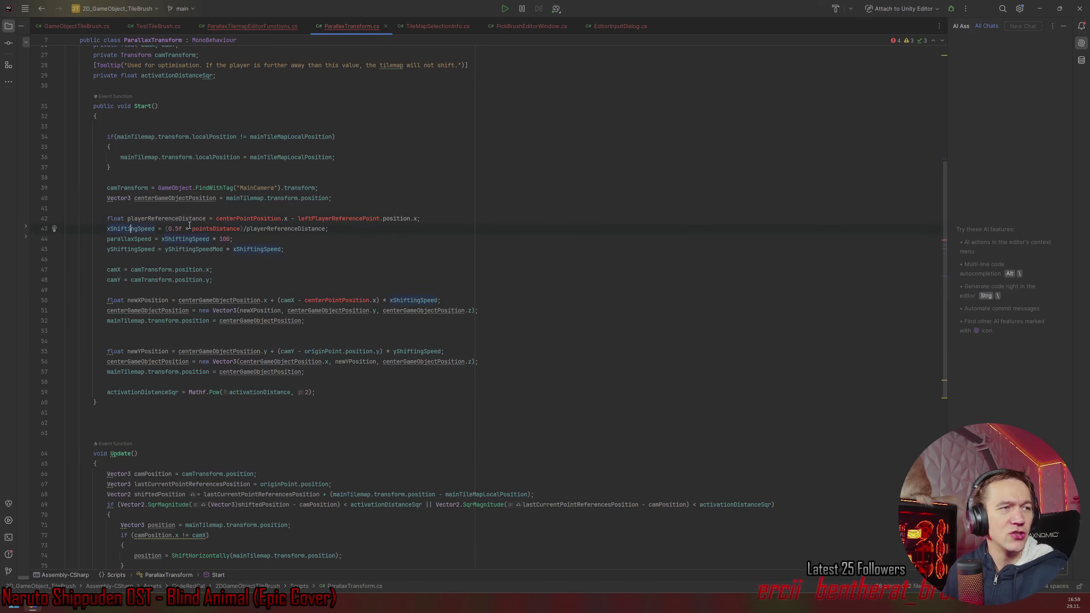
left_click_drag(344, 228, 447, 218)
key("BackSpace")
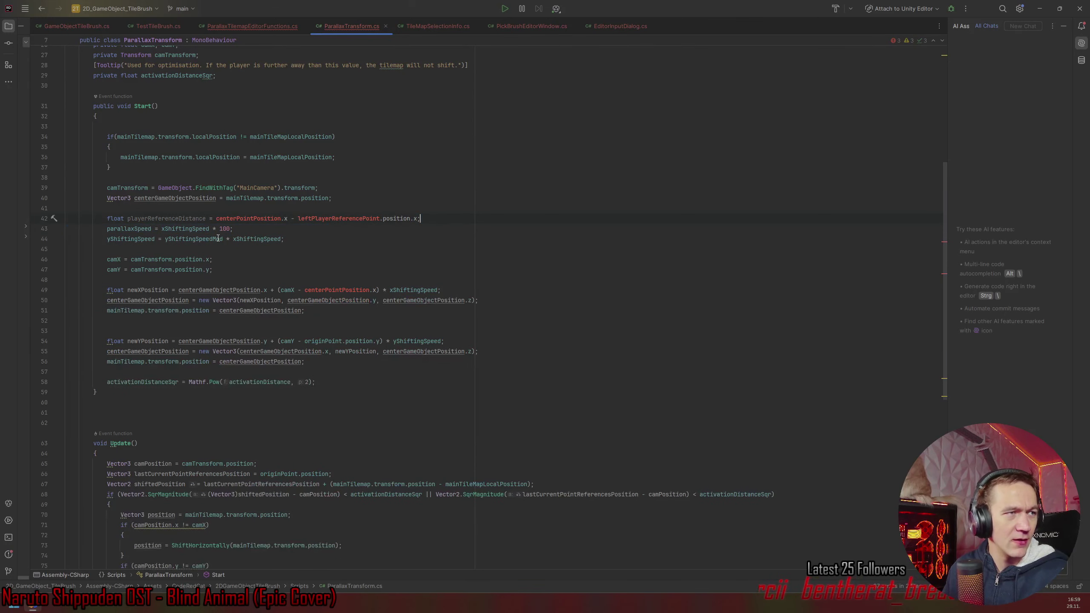
left_click_drag(438, 218, 439, 211)
key("BackSpace")
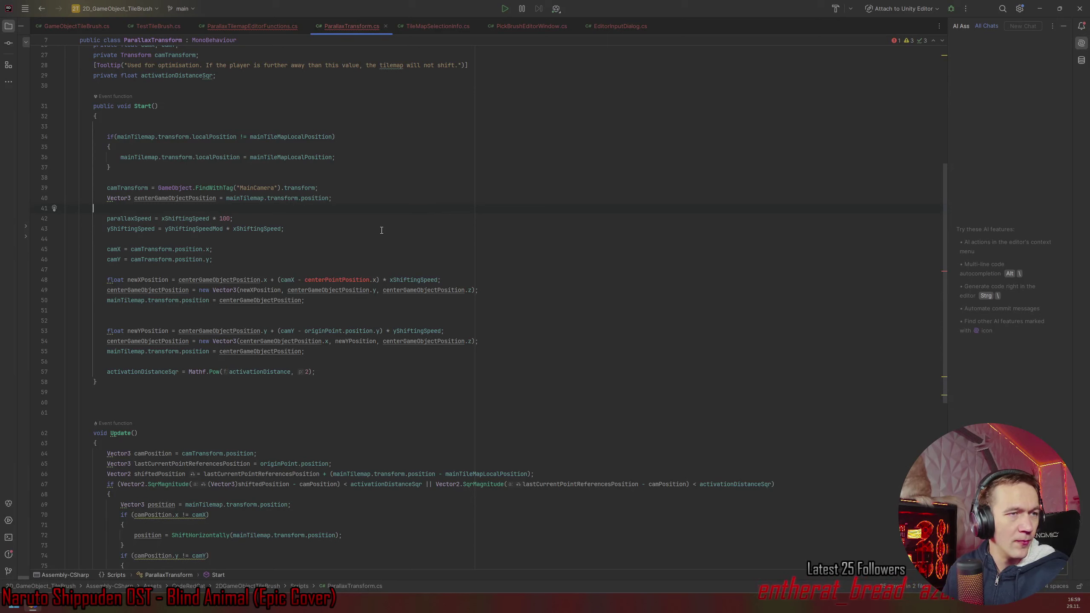
Replace centerPointPosition with originPoint.position in the newXPosition calculation in Start().
scroll(336, 275, "up", 3)
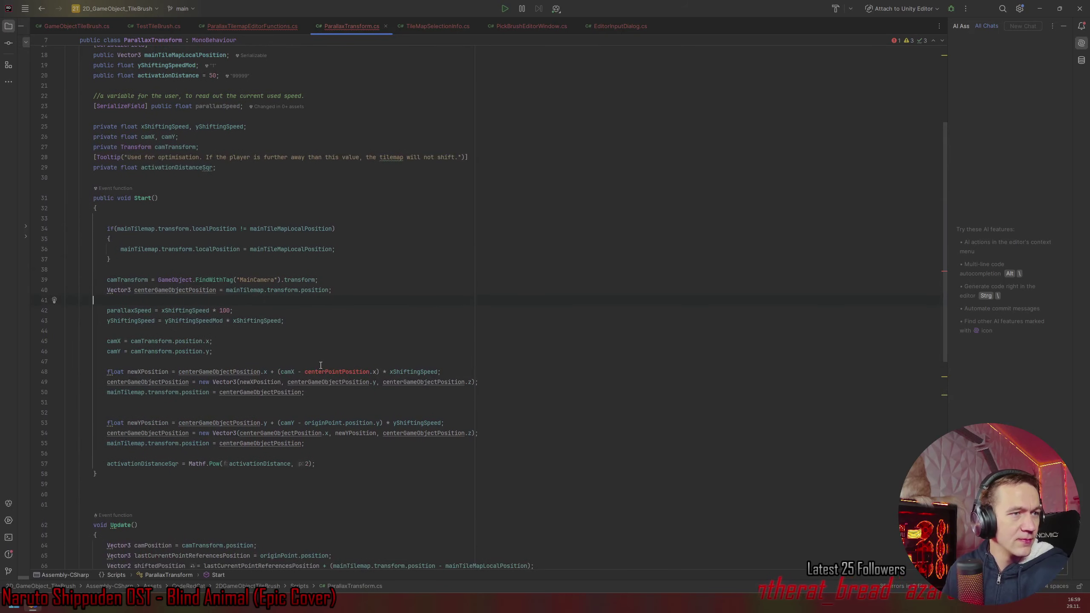
double_click(322, 371)
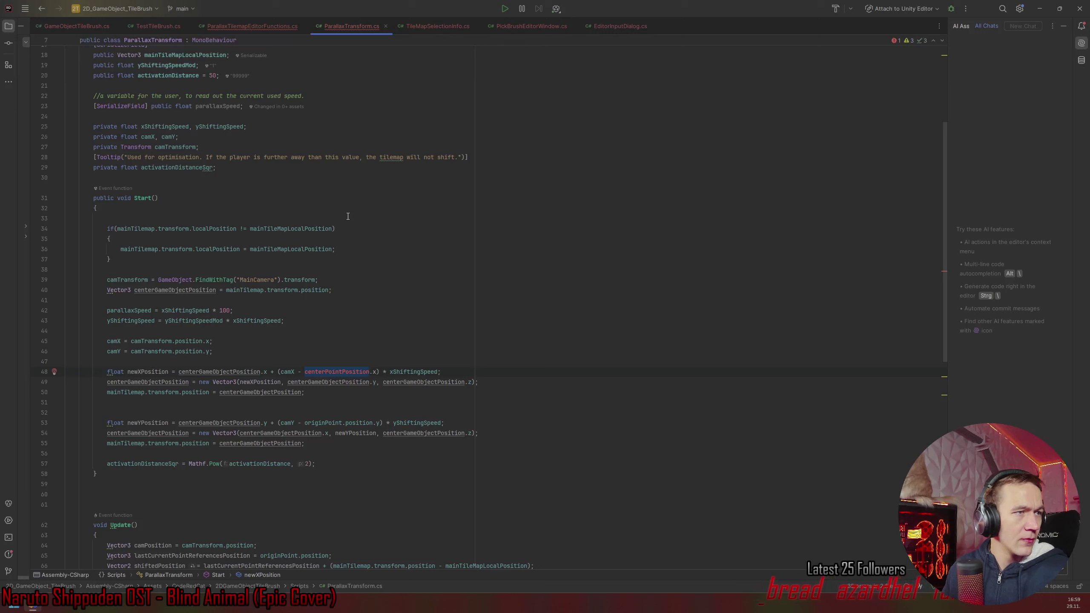
left_click(227, 105)
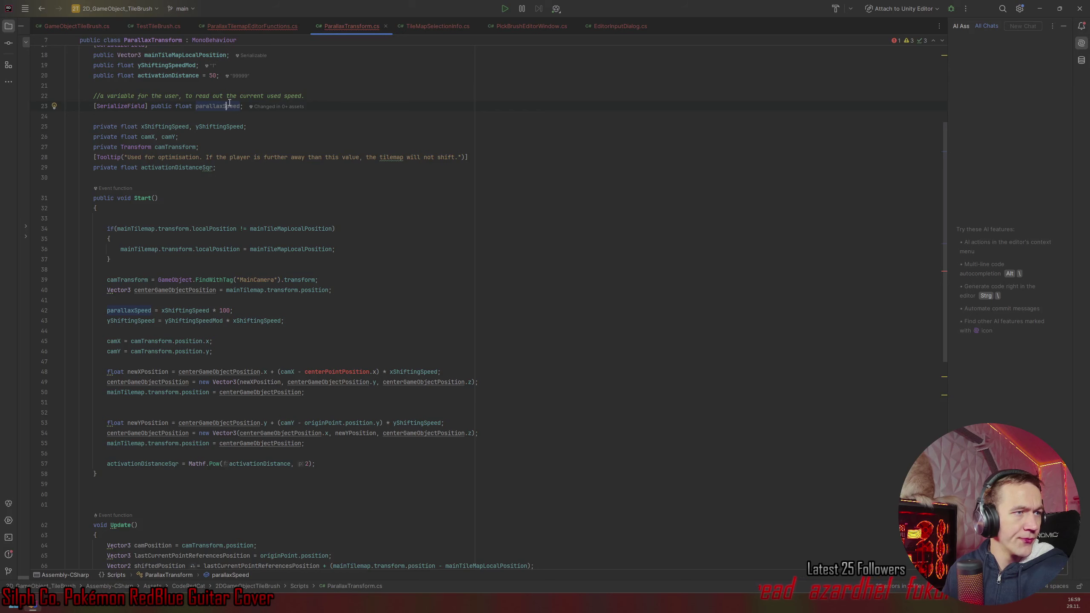
scroll(214, 140, "up", 2)
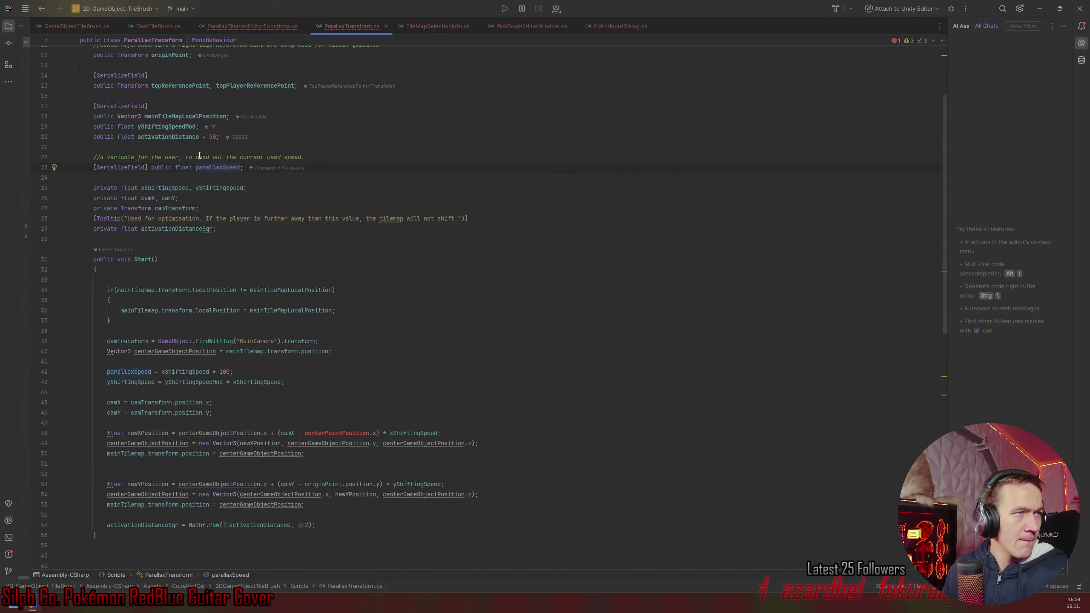
scroll(202, 153, "up", 2)
left_click(189, 117)
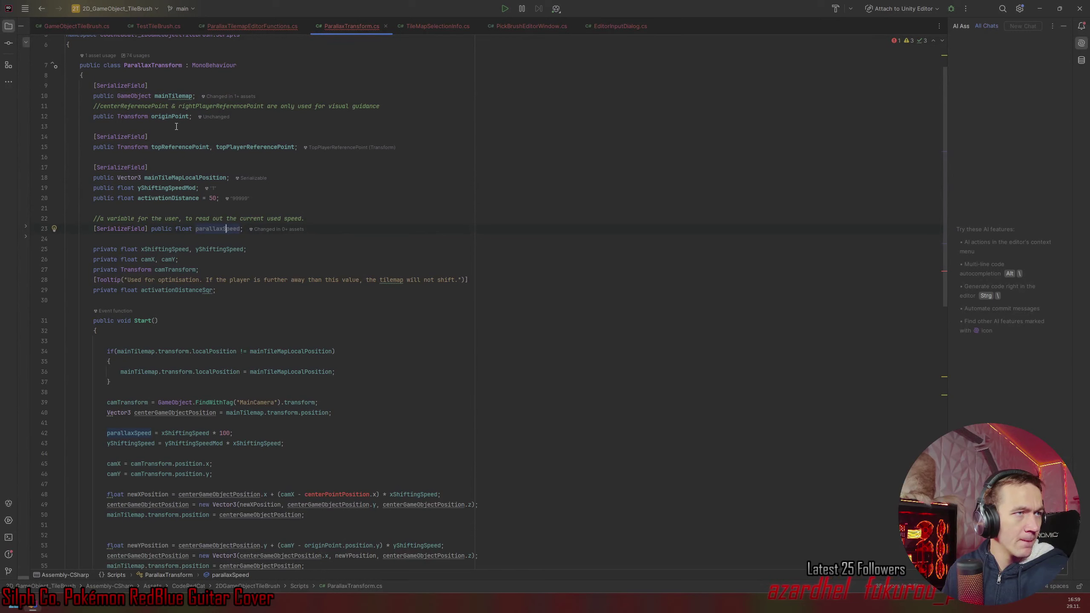
double_click(342, 495)
type("originPoint")
type(".")
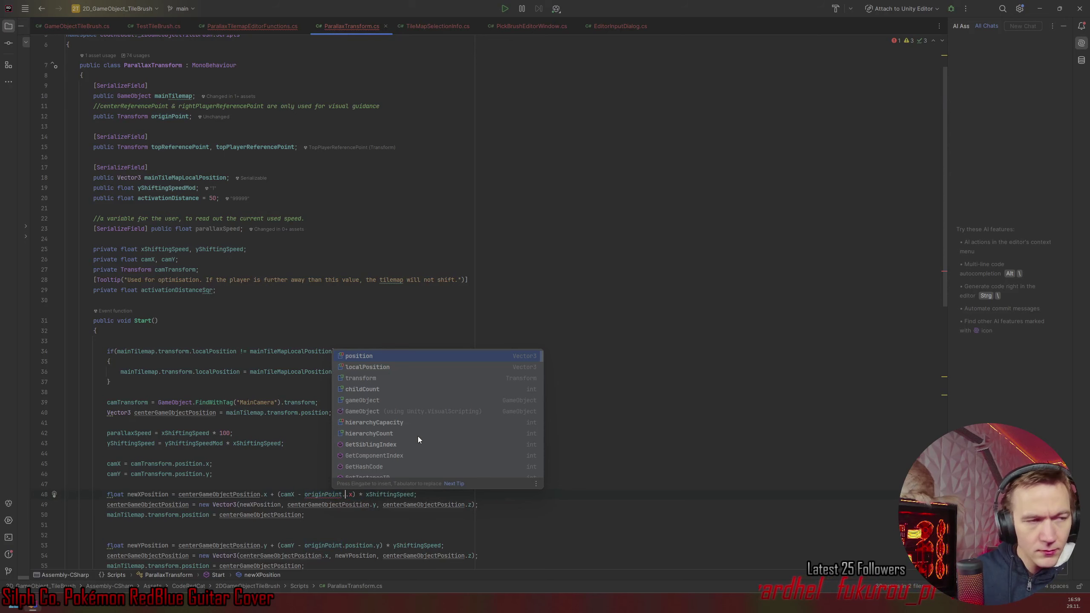
key("Return")
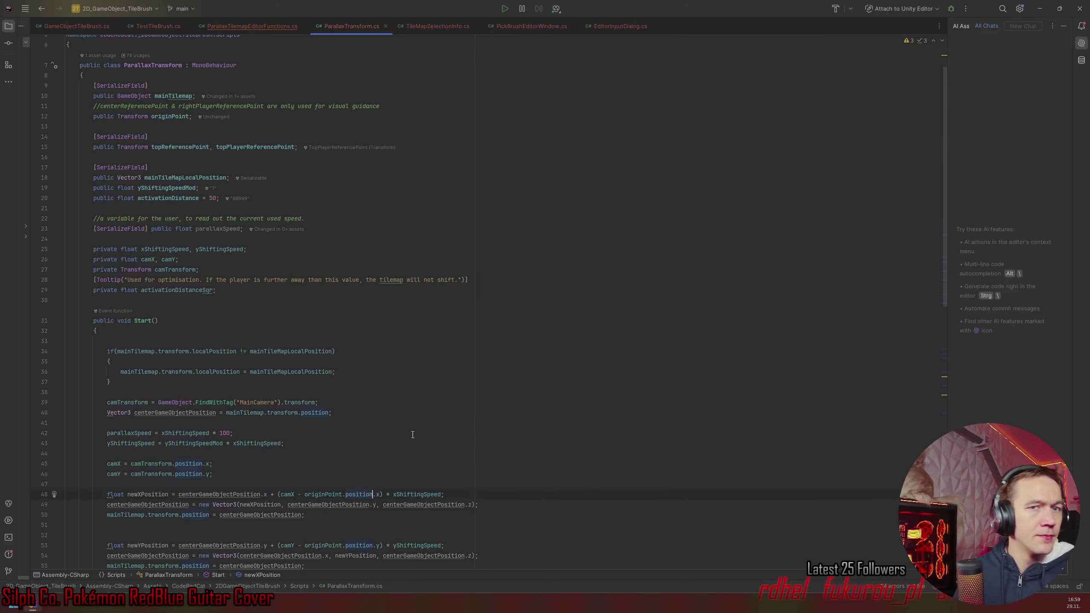
Look over the rest of ParallaxTransform.cs, then switch to Unity and examine the console's compile errors about the removed reference points.
scroll(413, 434, "down", 8)
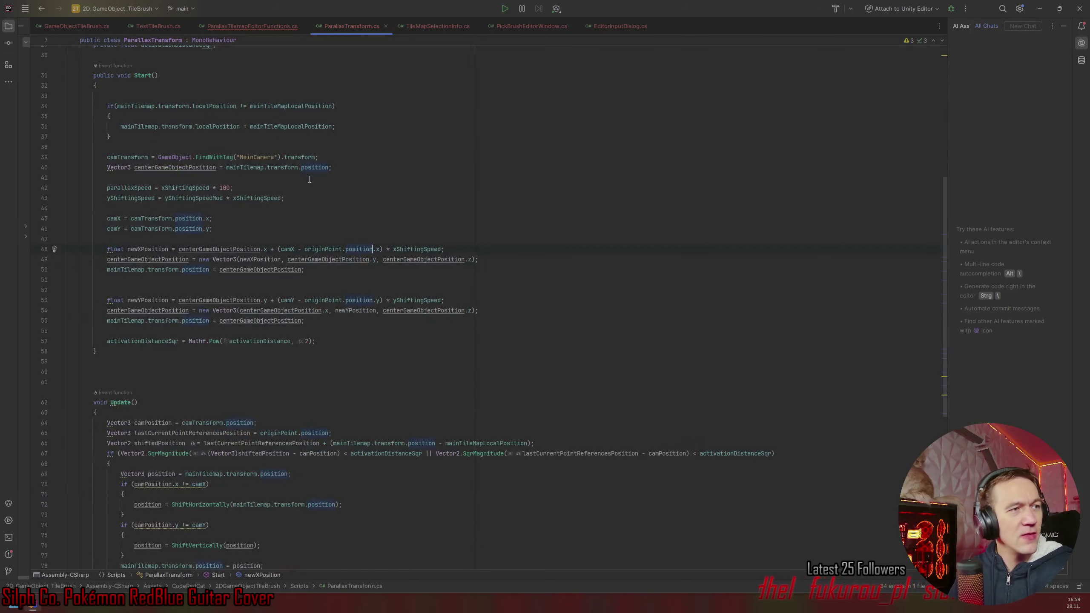
scroll(339, 261, "down", 6)
scroll(336, 258, "up", 9)
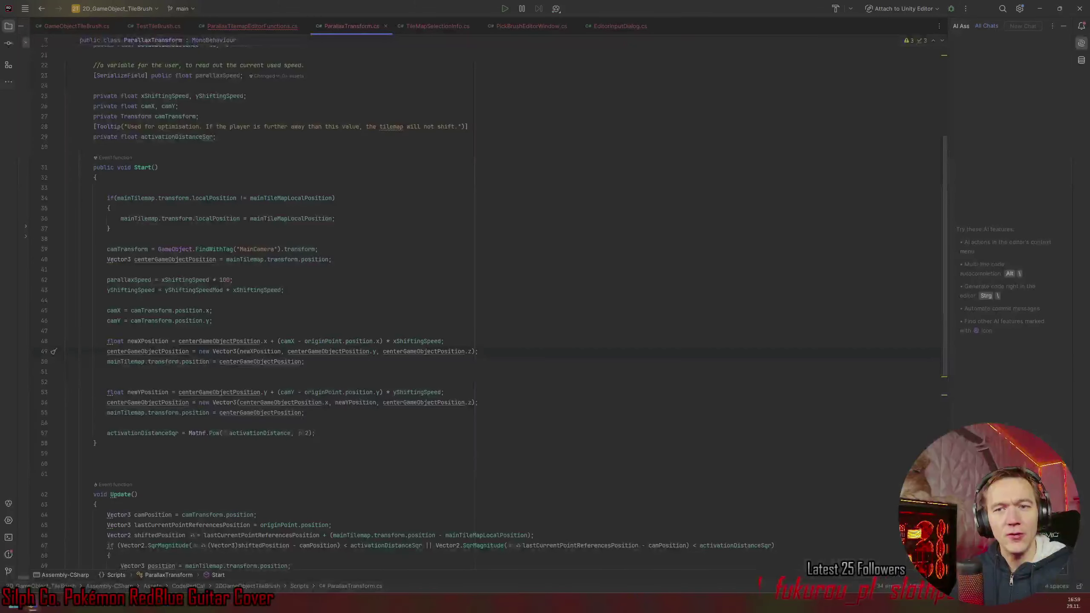
key("ctrl+super+Left")
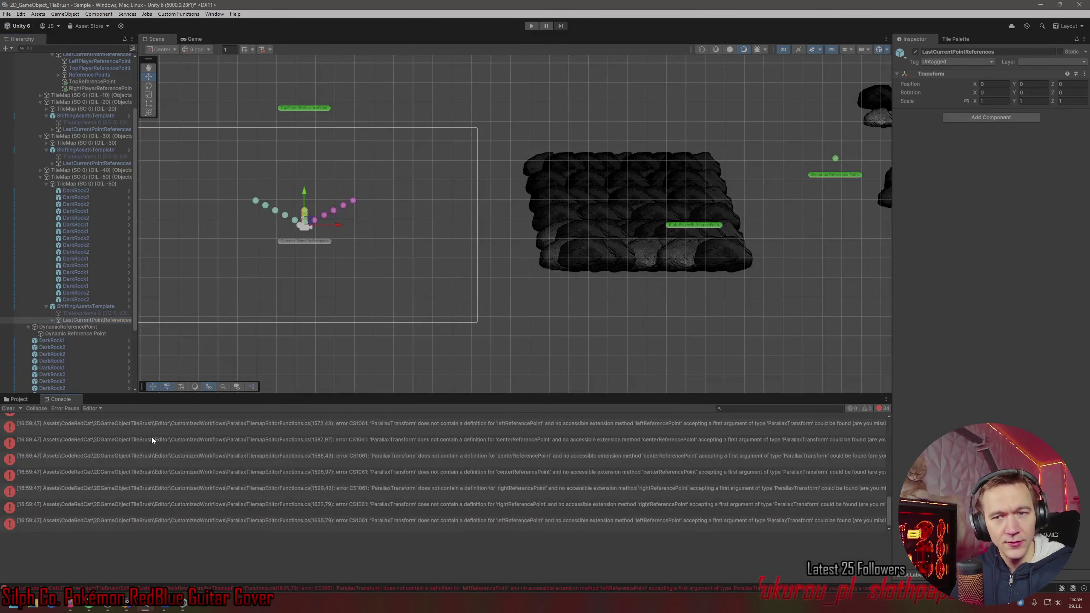
left_click(152, 439)
scroll(424, 494, "down", 1)
scroll(424, 494, "up", 2)
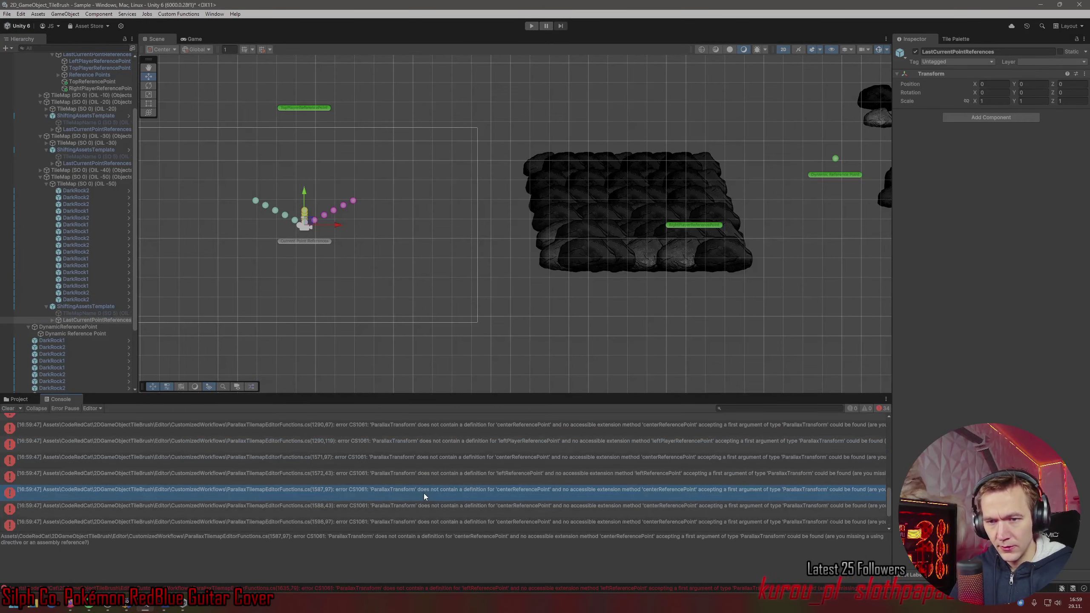
scroll(424, 494, "down", 2)
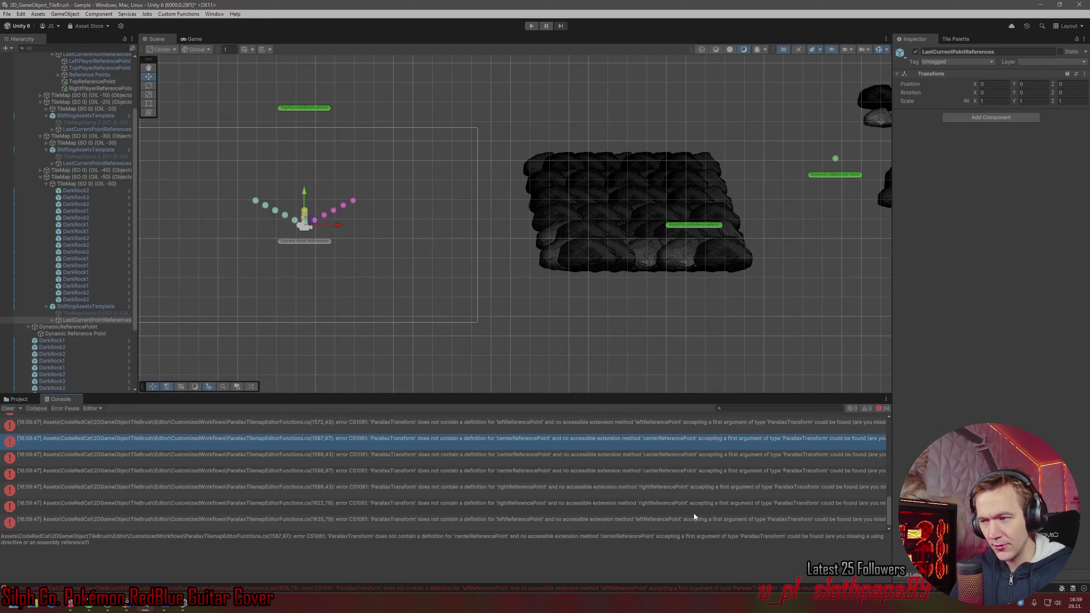
left_click_drag(887, 505, 896, 419)
scroll(412, 466, "down", 6)
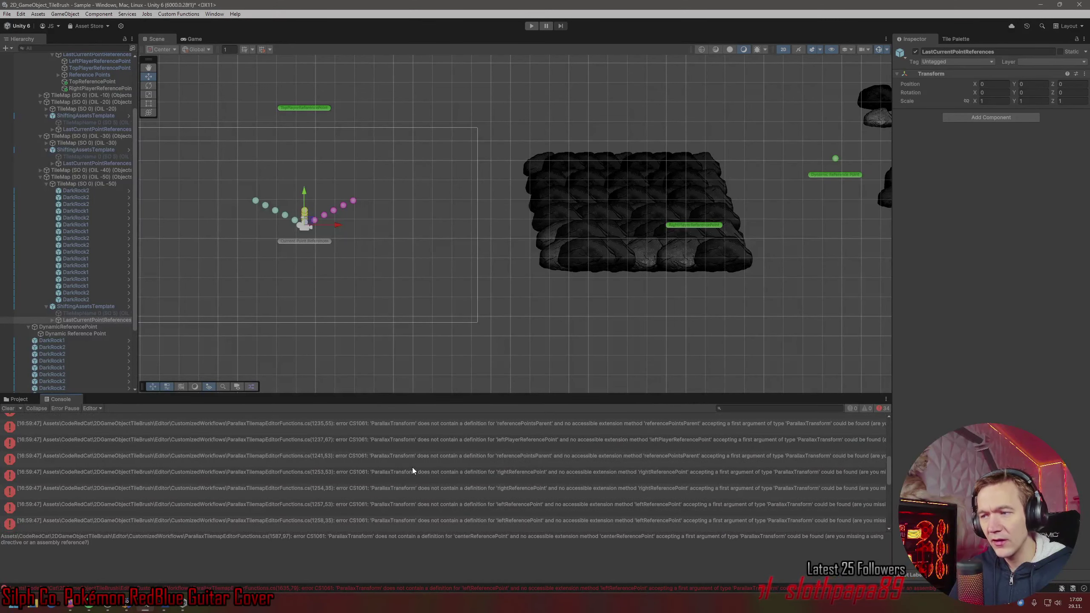
scroll(412, 467, "down", 3)
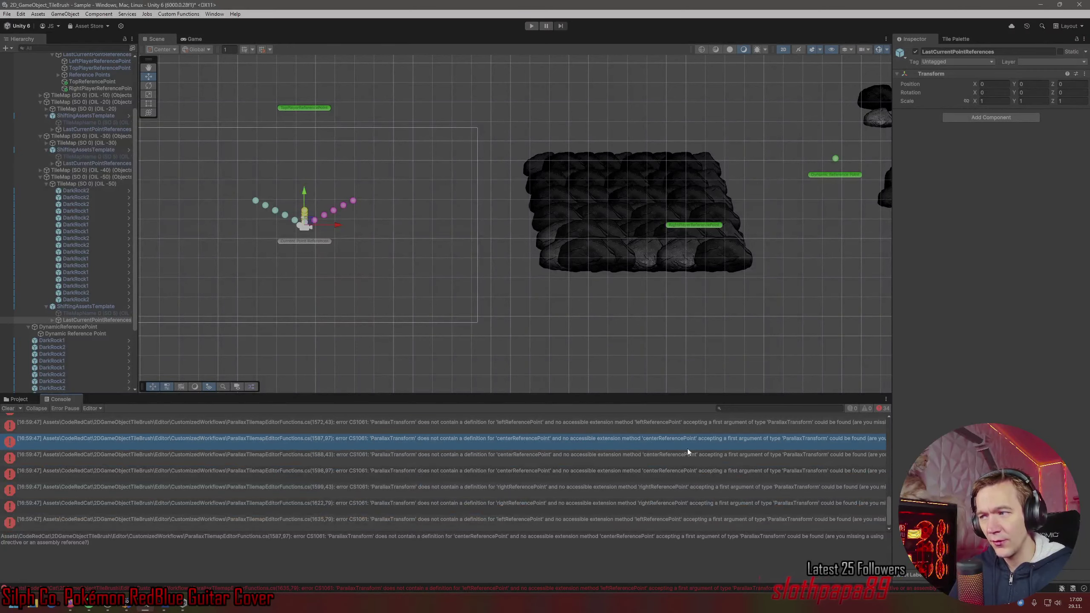
Return to Rider, open ParallaxTilemapEditorFunctions.cs and go to the unresolved referencePointsParent reference in the "Setup Tilemap Group" code.
key("alt+Tab")
left_click(250, 29)
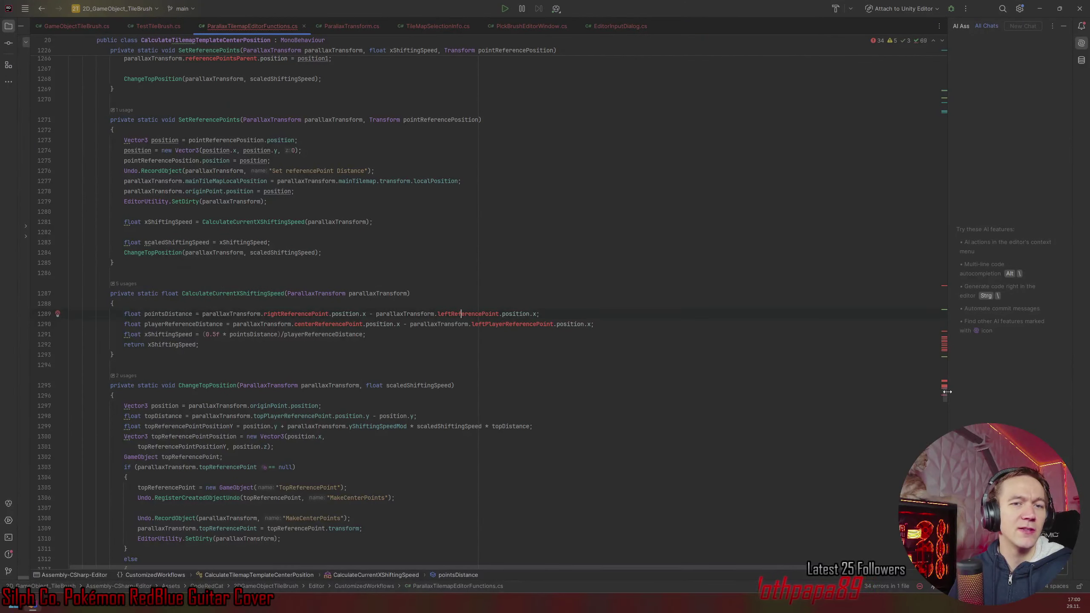
left_click_drag(947, 396, 950, 292)
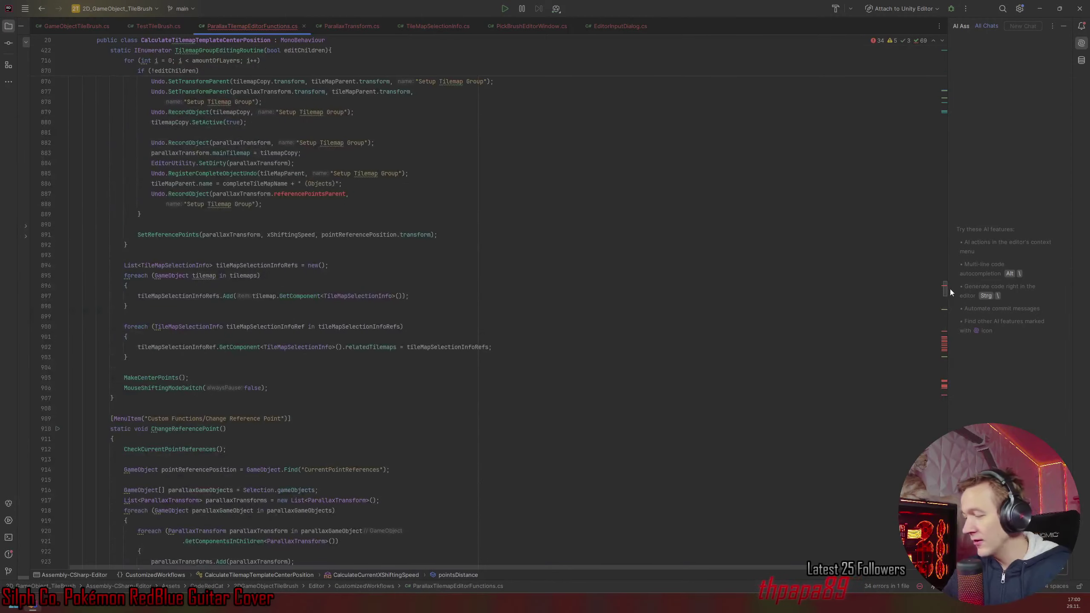